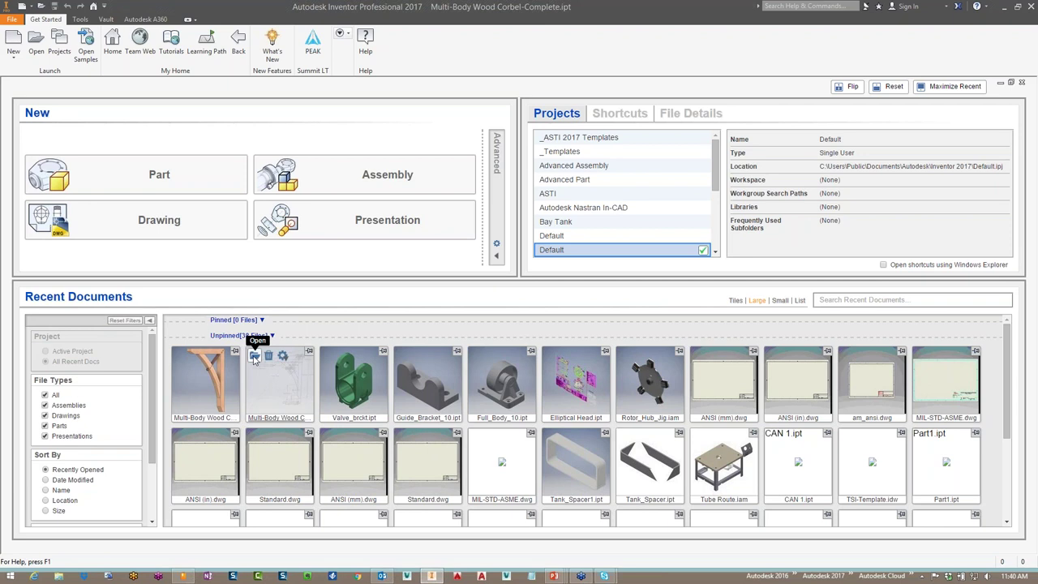
# Open Multi-Body Wood Corbel.ipt and Multi-Body Wood Corbel-Complete.ipt from the recent documents
pyautogui.click(255, 356)
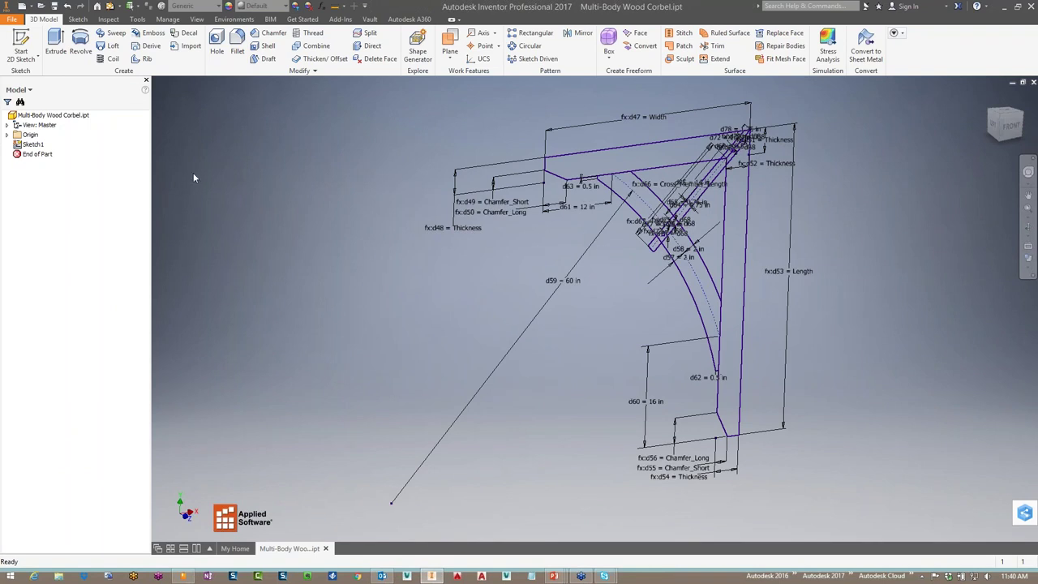
pyautogui.click(236, 549)
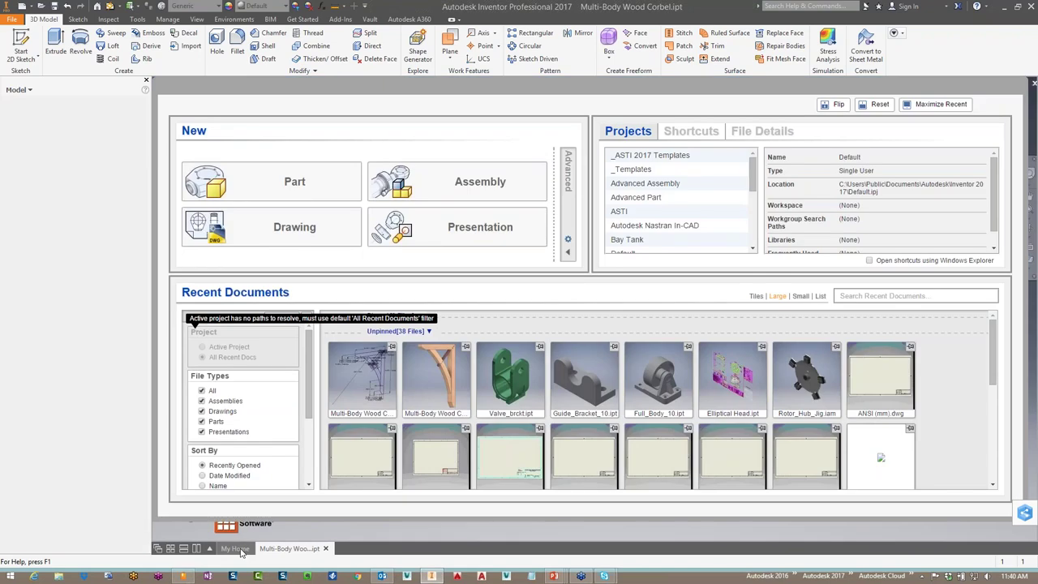
pyautogui.click(415, 390)
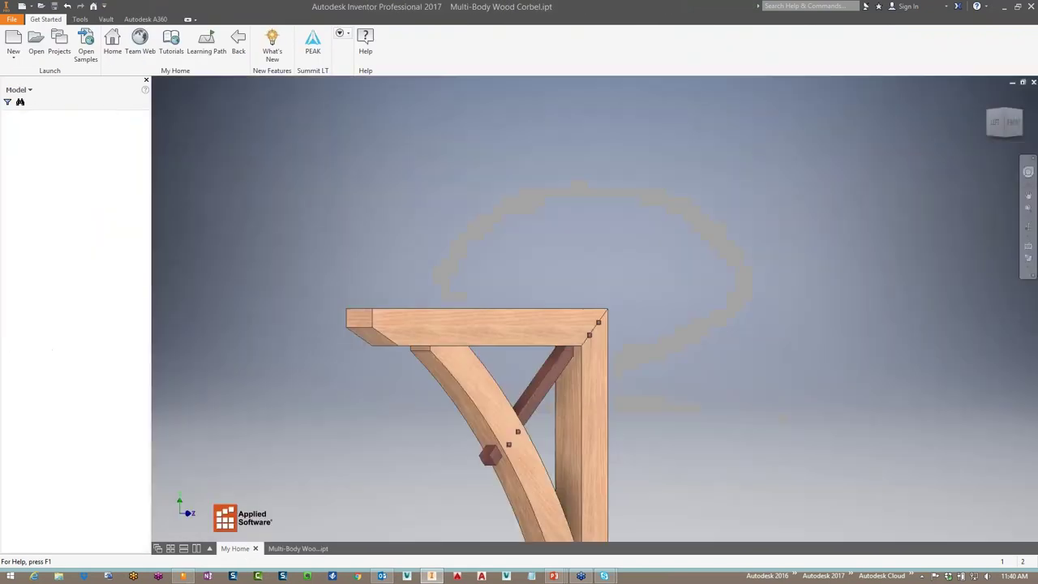
# Examine the completed corbel's mitred corner, pegs, curved frame and cross member up close and from different angles
pyautogui.moveTo(690, 360); pyautogui.dragTo(729, 160, button='middle')
pyautogui.keyDown('shift'); pyautogui.moveTo(672, 313); pyautogui.dragTo(547, 310, button='middle'); pyautogui.keyUp('shift')
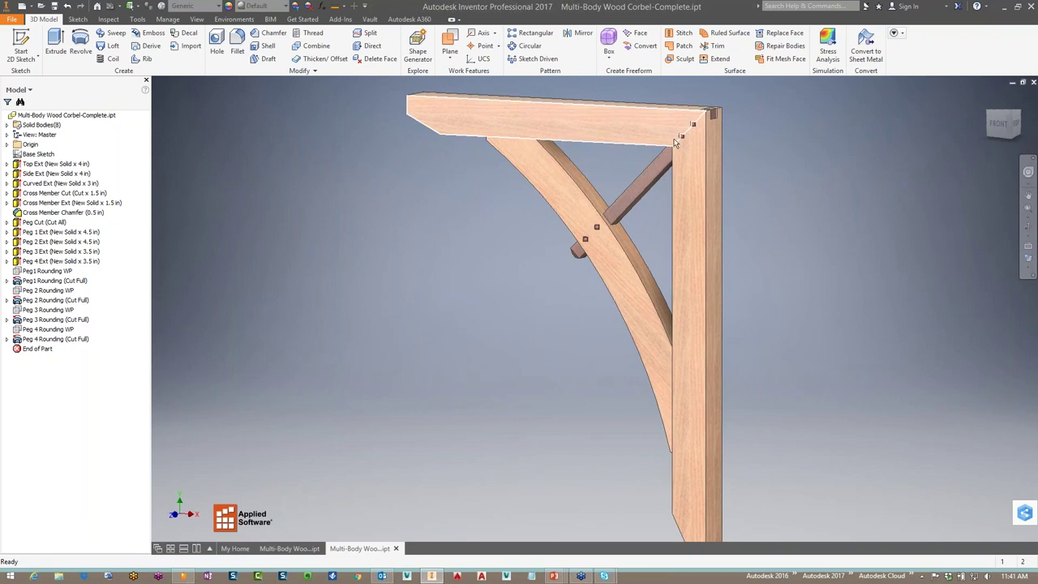
pyautogui.scroll(4, 675, 140)
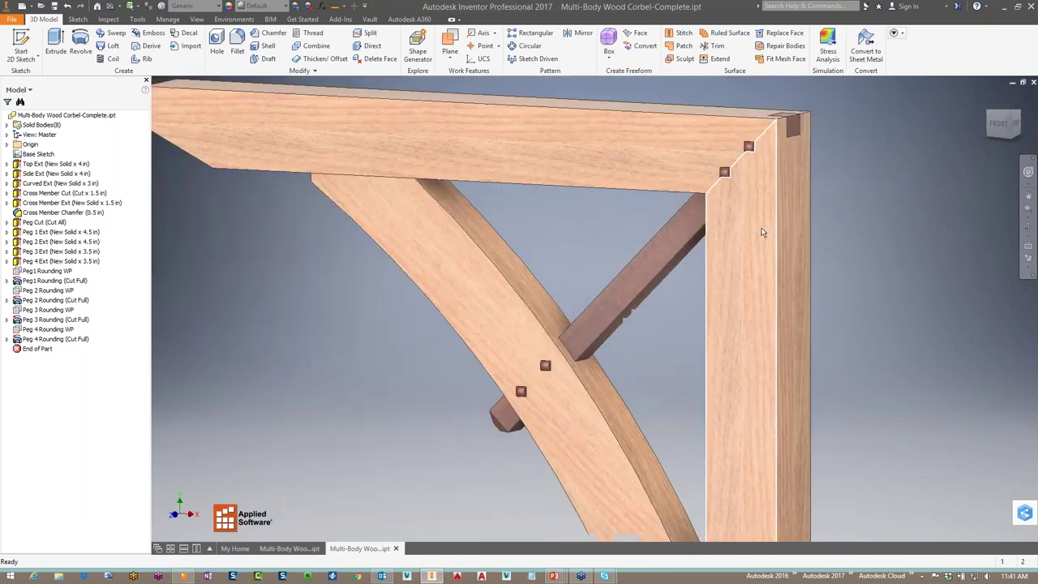
pyautogui.scroll(-5, 762, 233)
pyautogui.keyDown('shift'); pyautogui.moveTo(754, 243); pyautogui.dragTo(583, 244, button='middle'); pyautogui.keyUp('shift')
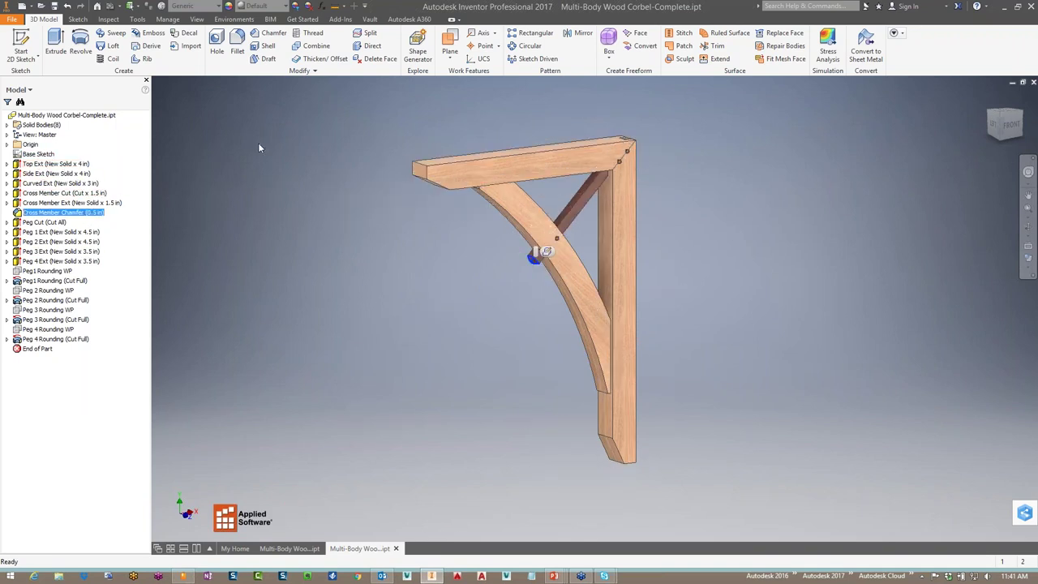
# In the part application options, turn off the display of extended information after feature node names and apply it
pyautogui.click(169, 19)
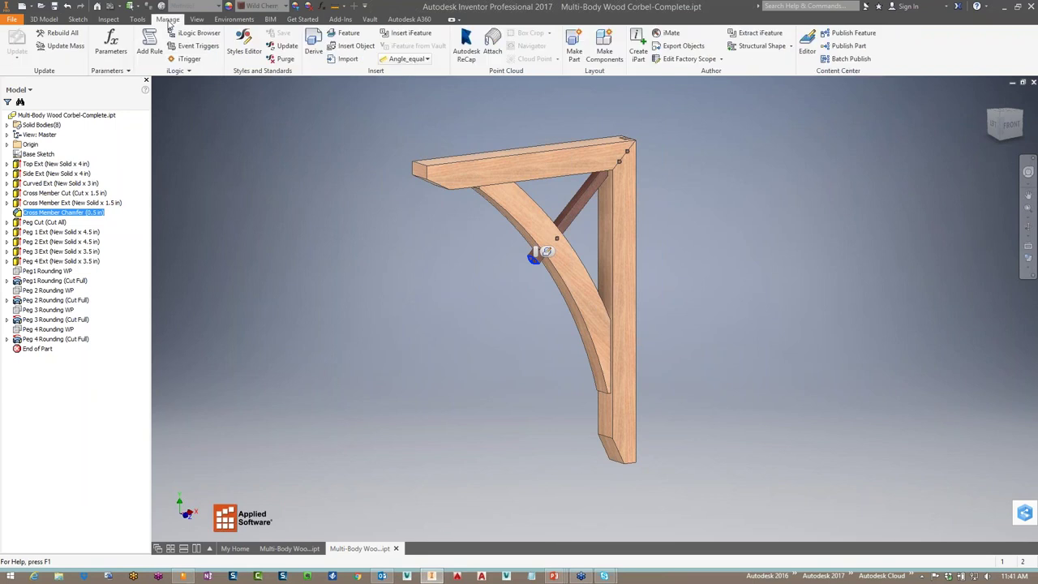
pyautogui.click(138, 19)
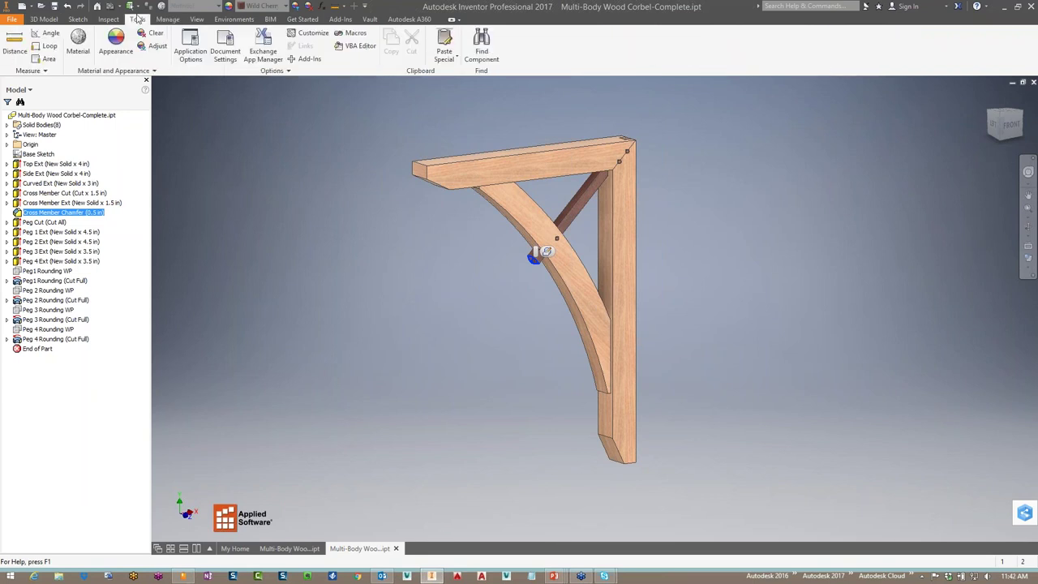
pyautogui.click(190, 48)
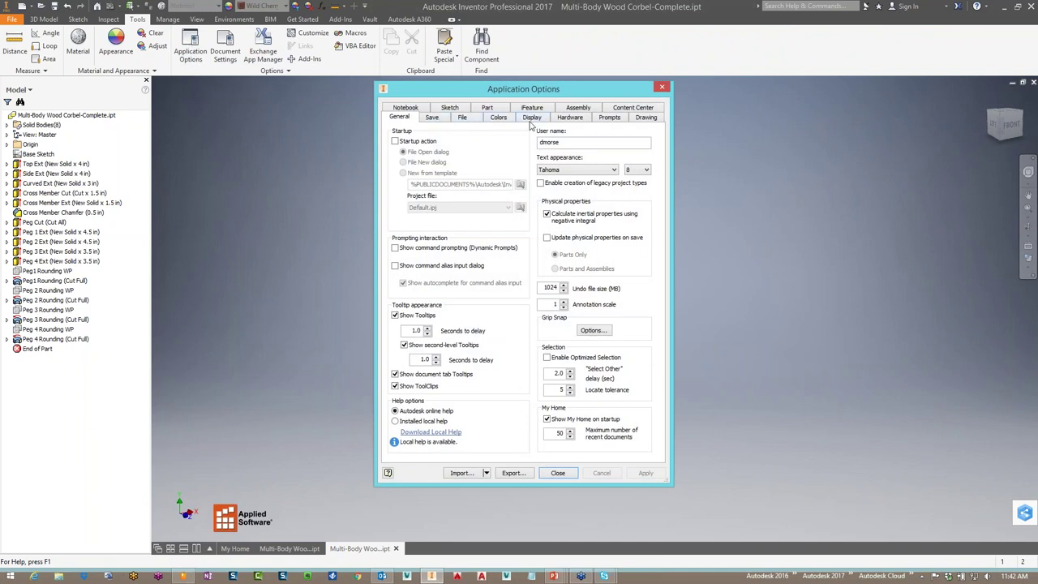
pyautogui.click(496, 109)
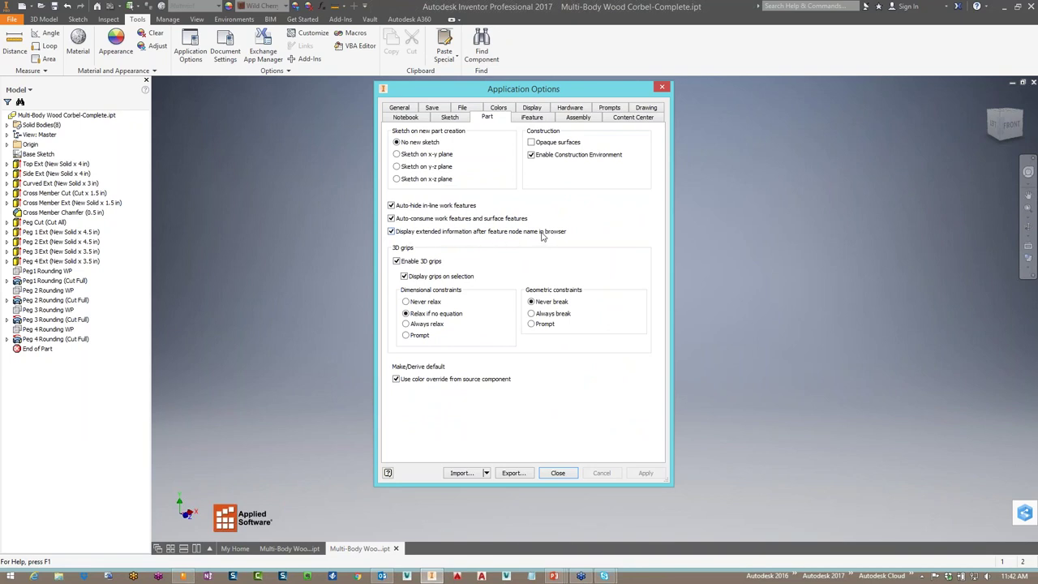
pyautogui.click(391, 232)
pyautogui.click(645, 474)
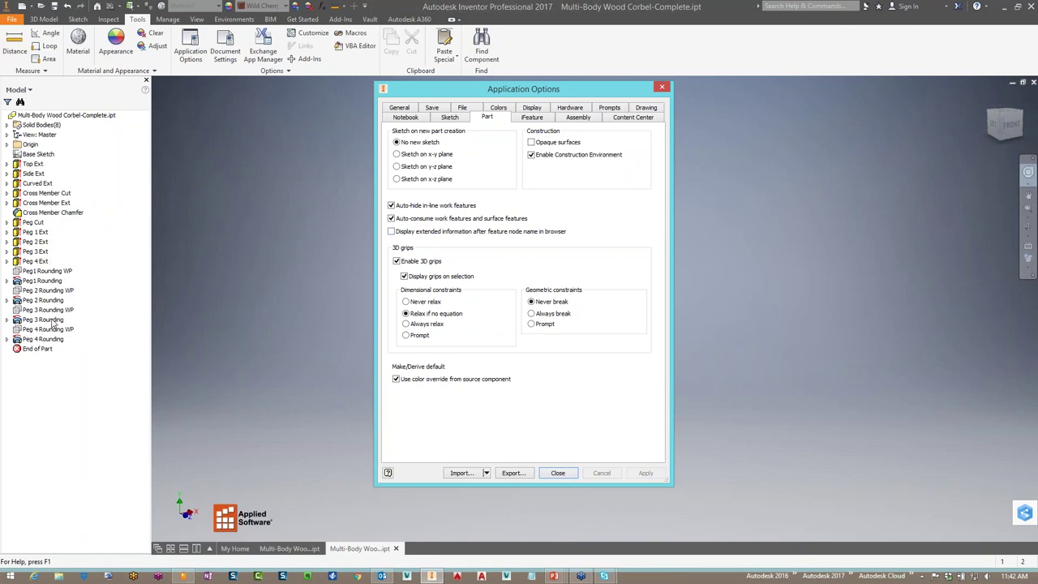
# Turn the extended information after feature node names back on, apply it, and recheck the setting in the application options
pyautogui.click(391, 232)
pyautogui.click(644, 473)
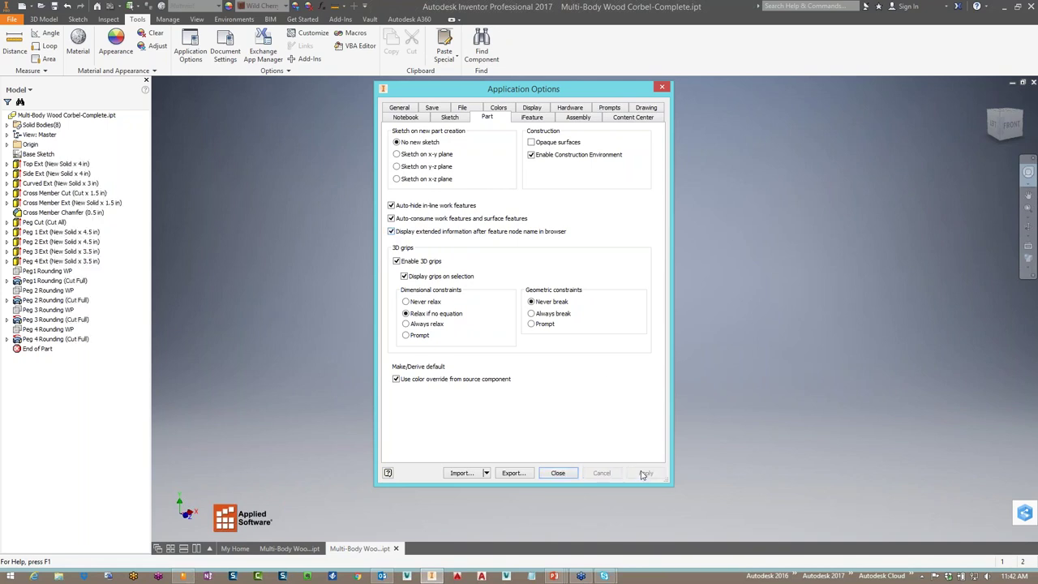
pyautogui.click(558, 473)
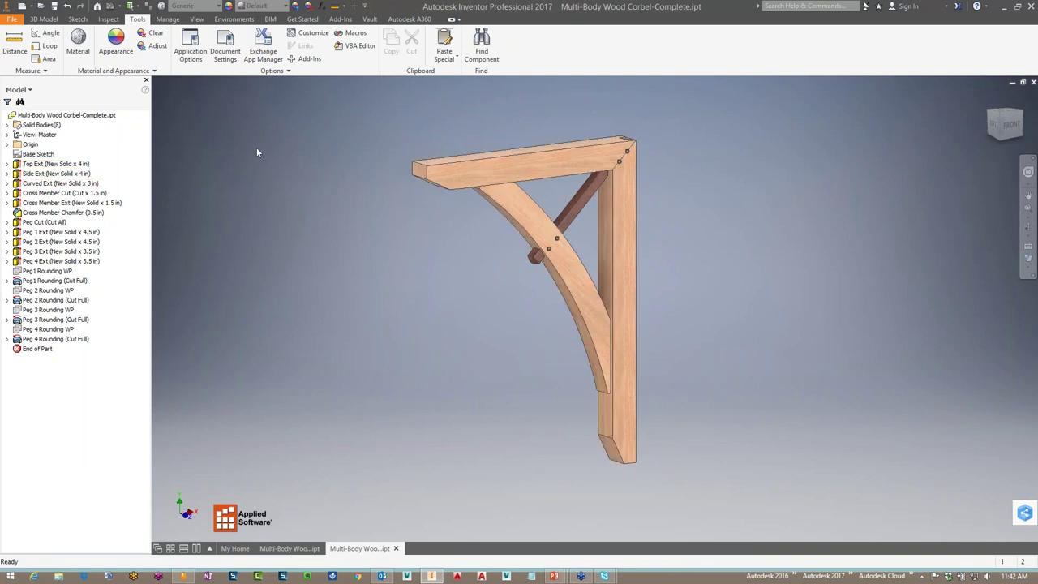
pyautogui.click(193, 47)
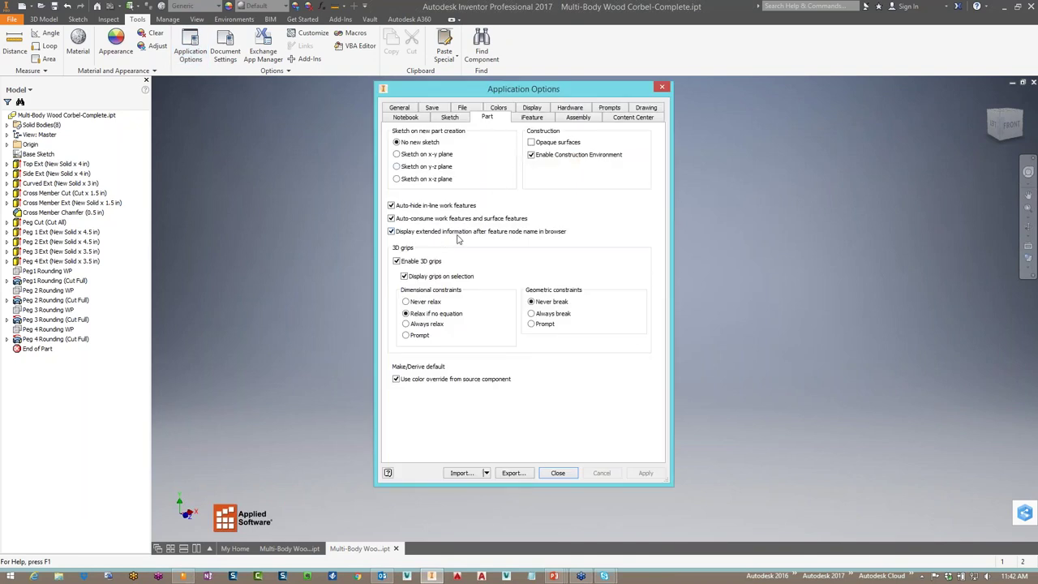
pyautogui.click(569, 479)
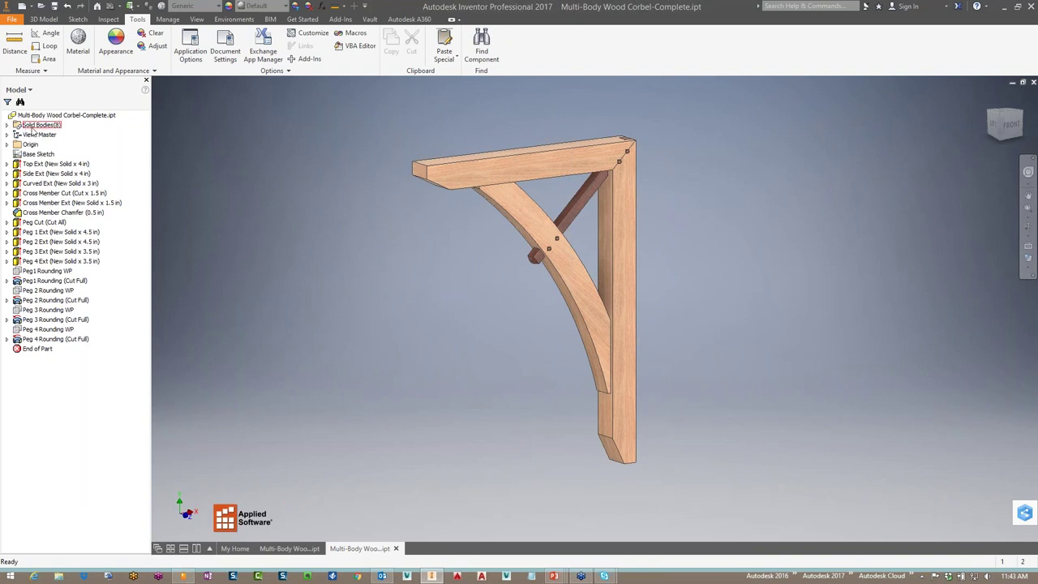
# List the completed part's solid bodies and highlight Top Frame, Side Frame, Curved Frame, Cross Member and Peg 1 in turn
pyautogui.click(7, 125)
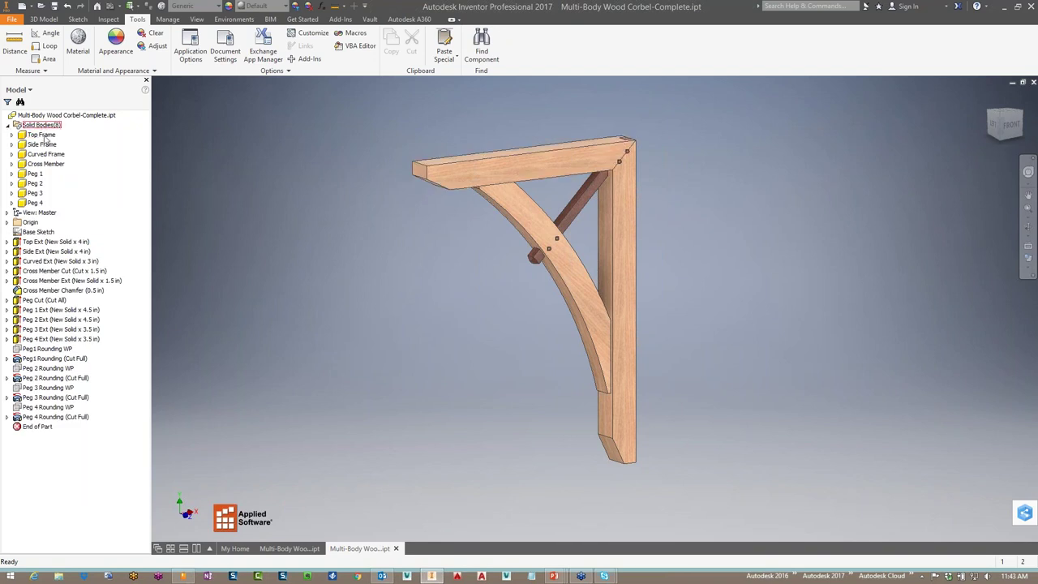
pyautogui.click(42, 136)
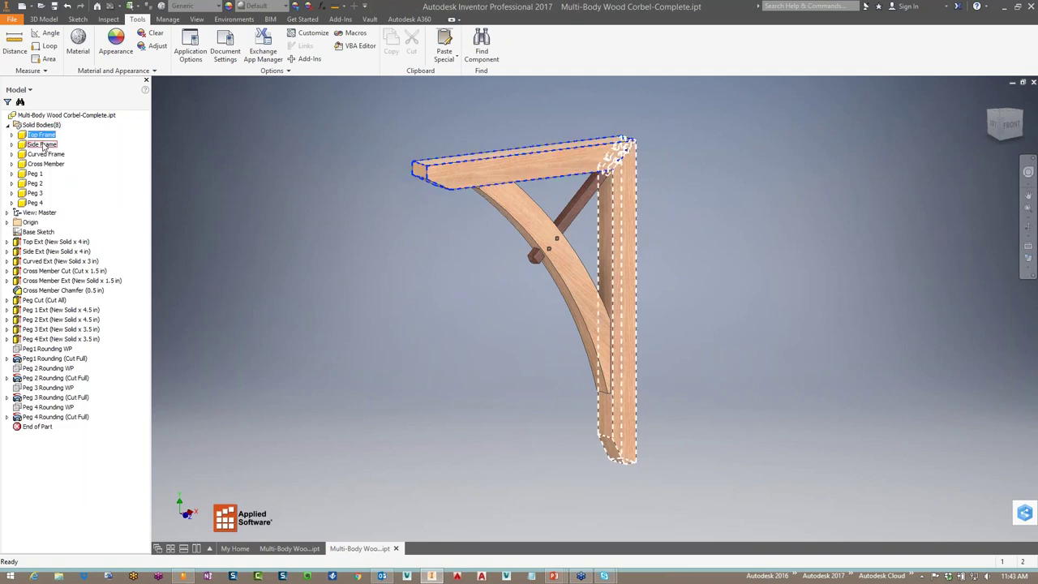
pyautogui.click(43, 144)
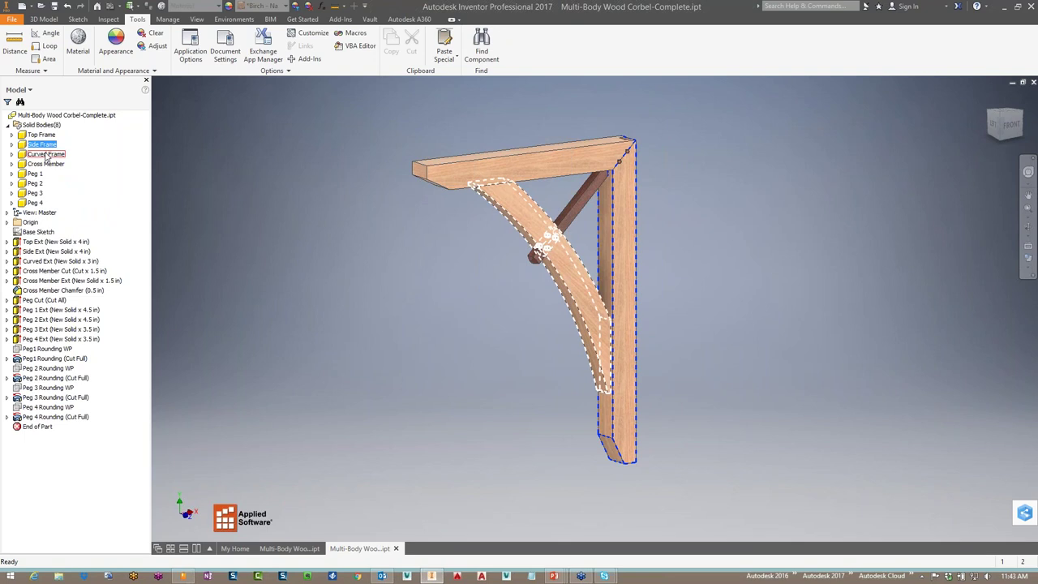
pyautogui.click(46, 155)
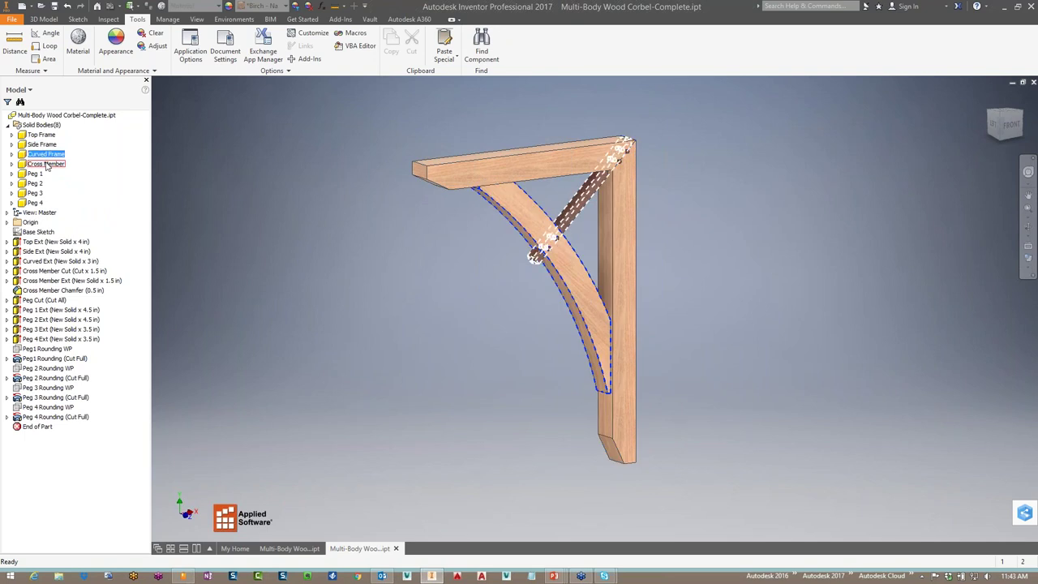
pyautogui.click(47, 164)
pyautogui.click(36, 174)
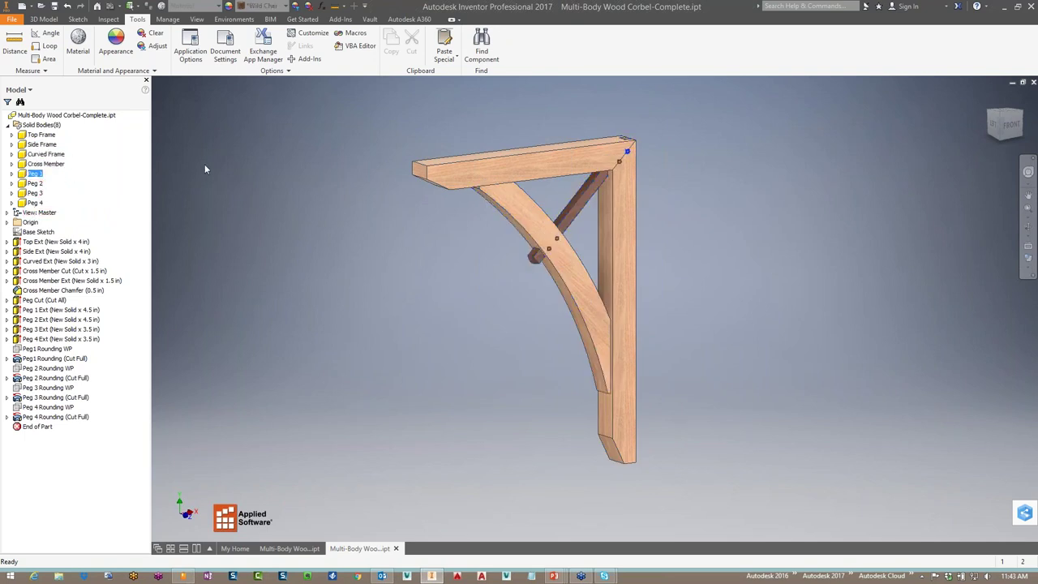
pyautogui.click(136, 150)
# Review the features that make up the Top Frame and Side Frame bodies, then collapse both again
pyautogui.click(11, 135)
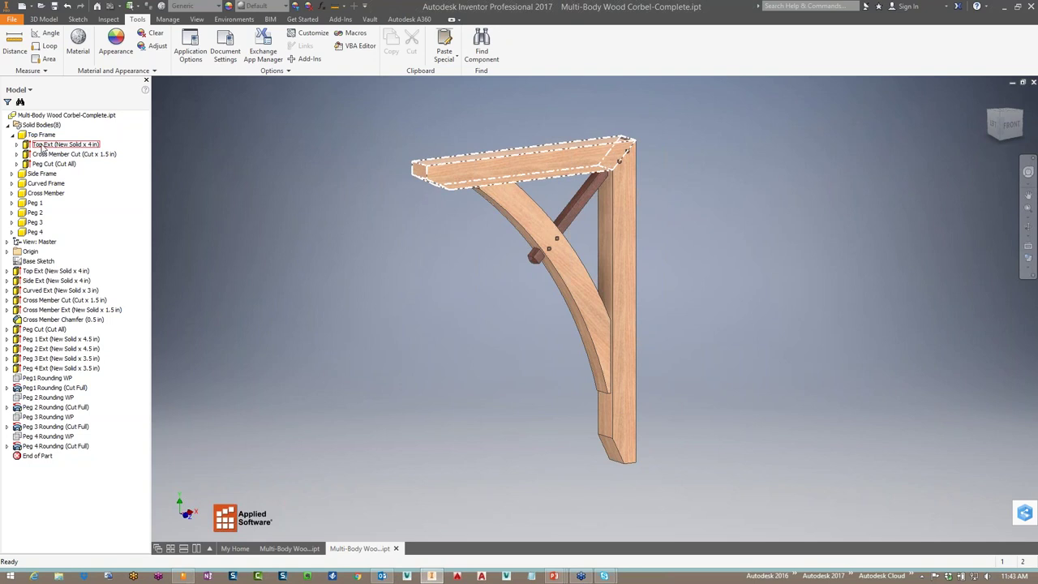
pyautogui.click(40, 144)
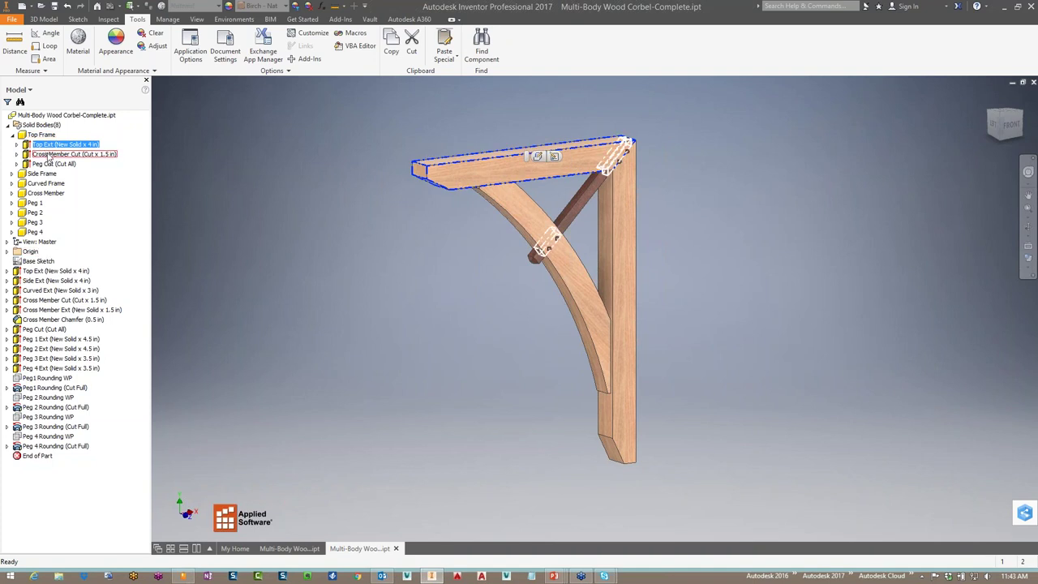
pyautogui.click(12, 173)
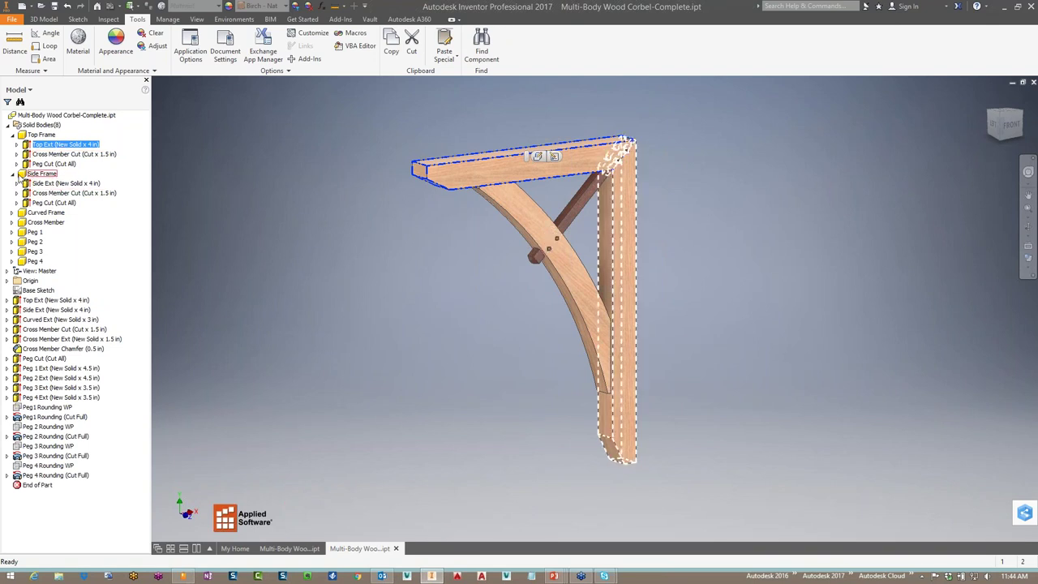
pyautogui.click(12, 174)
pyautogui.click(12, 135)
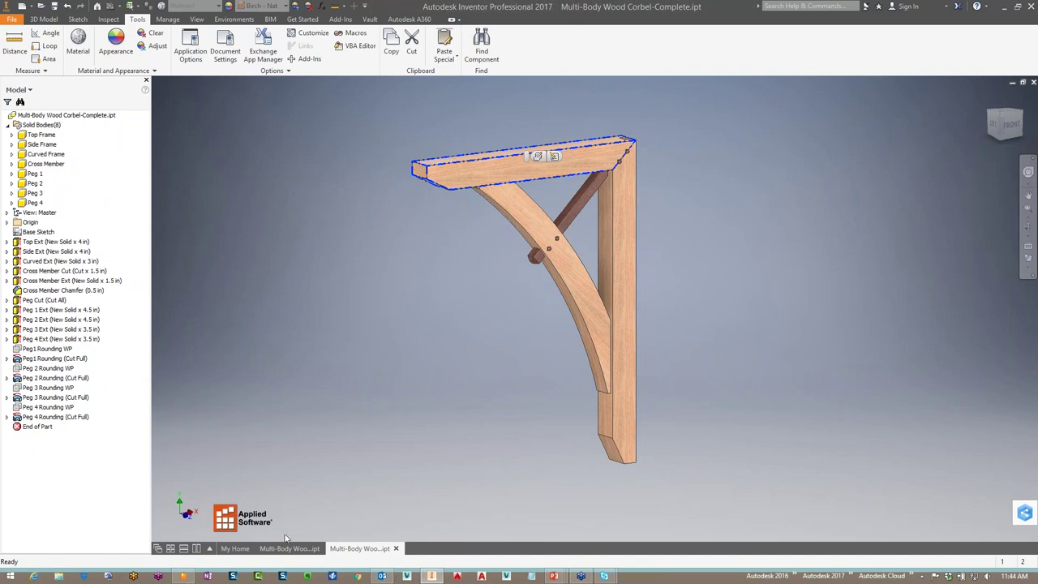
# Switch to Multi-Body Wood Corbel.ipt and rename Sketch1 as Base Sketch
pyautogui.moveTo(301, 552)
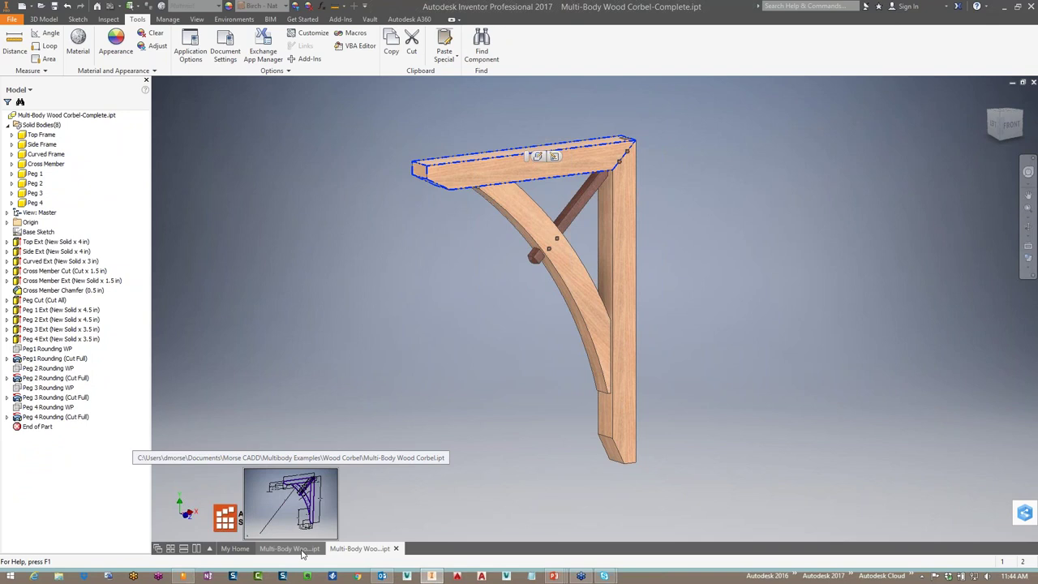
pyautogui.click(303, 551)
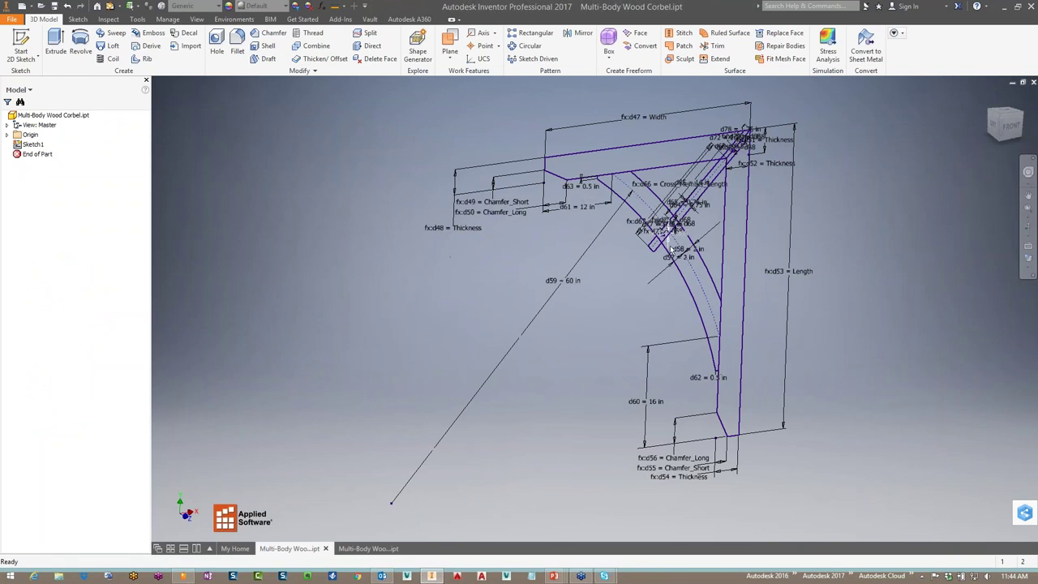
pyautogui.click(31, 145)
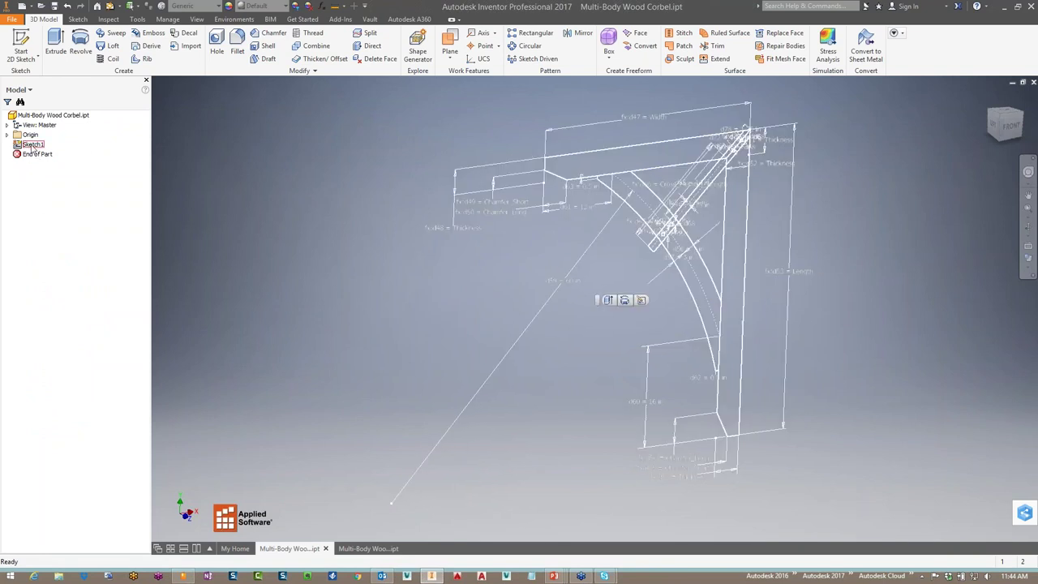
pyautogui.write('Base')
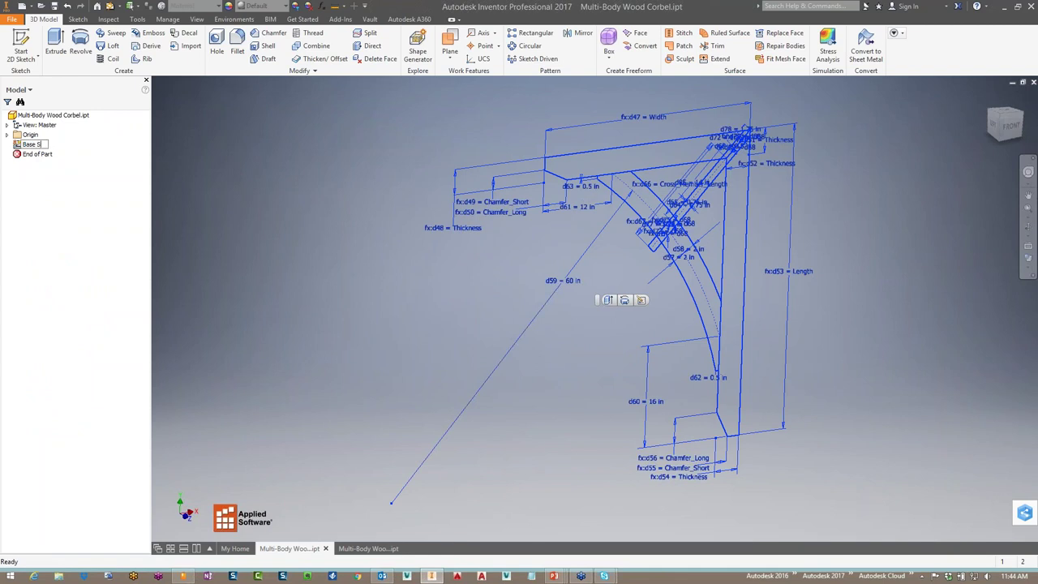
pyautogui.press('Return')
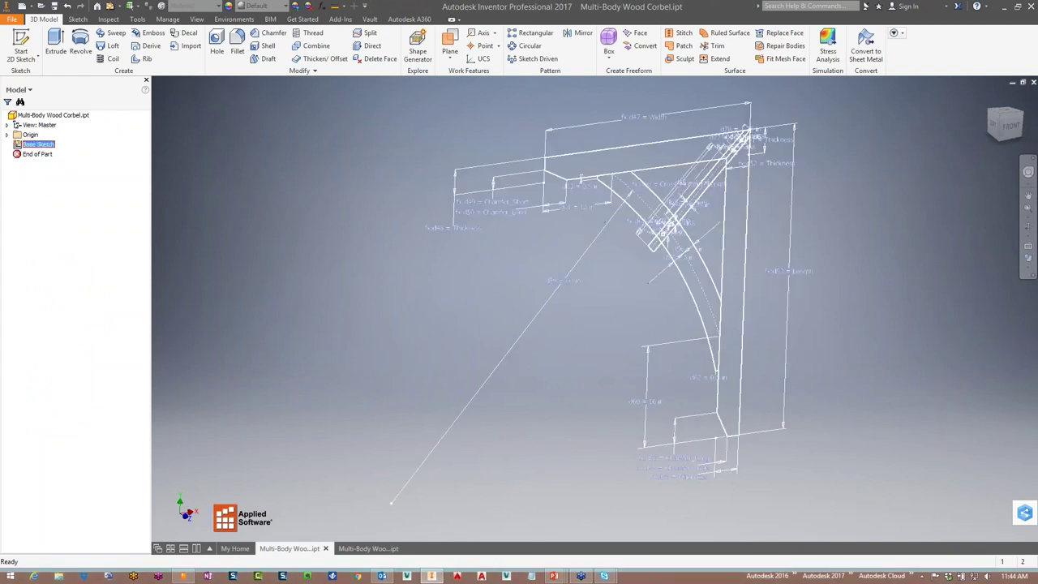
# Open Base Sketch for editing and examine its width, thickness, cross member and chamfer dimensions
pyautogui.click(38, 145)
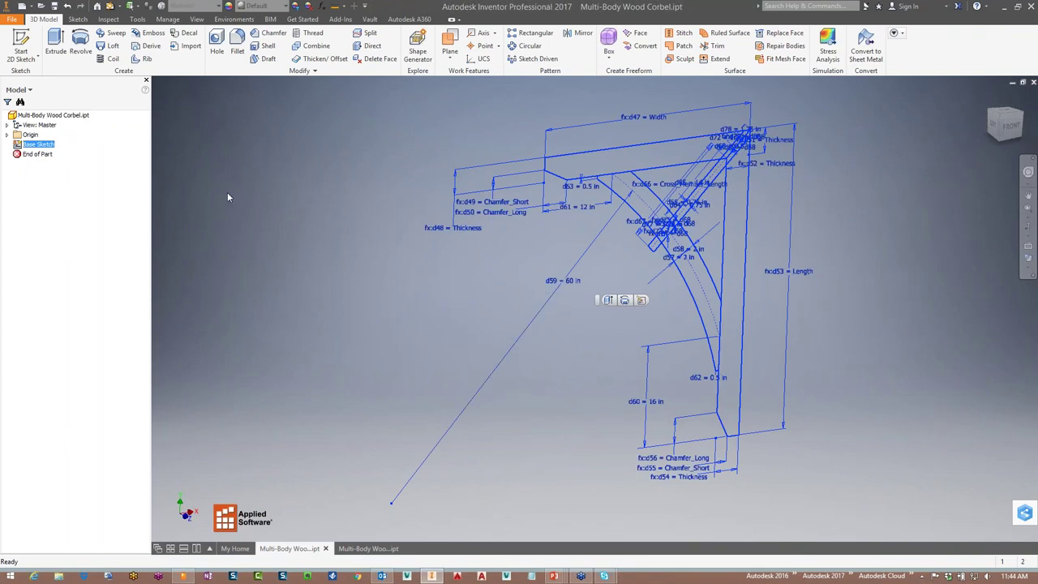
pyautogui.doubleClick(39, 145)
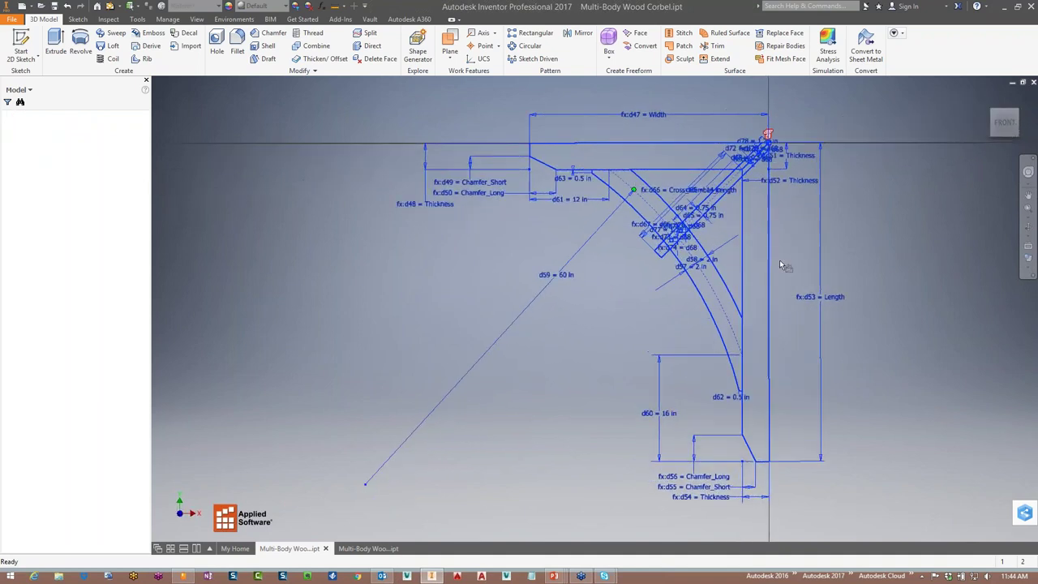
pyautogui.scroll(5, 695, 125)
pyautogui.moveTo(665, 146); pyautogui.dragTo(671, 180, button='middle')
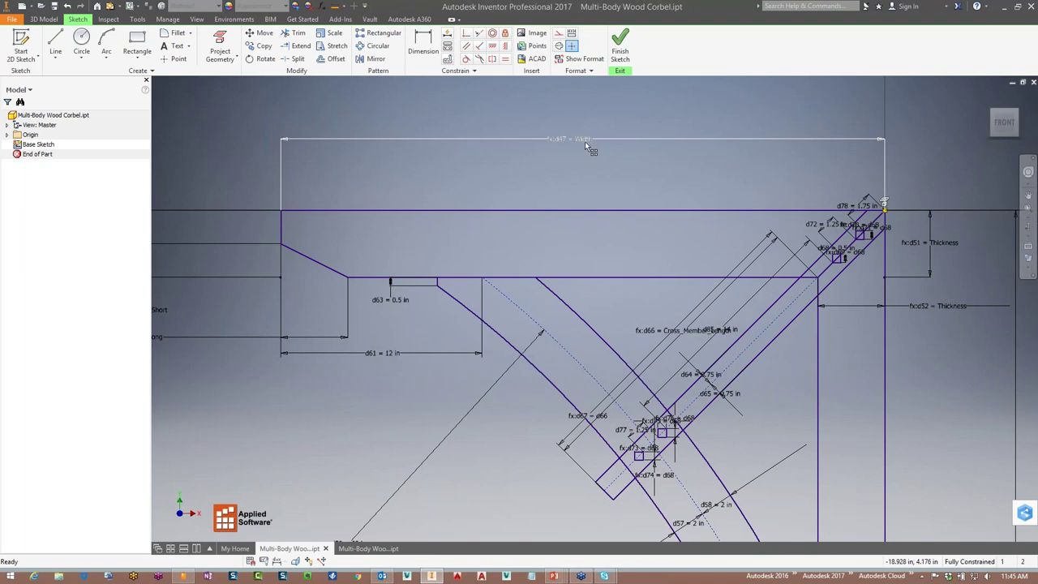
pyautogui.moveTo(872, 373)
pyautogui.mouseDown(button='middle')
pyautogui.moveTo(840, 355)
pyautogui.moveTo(718, 225)
pyautogui.mouseUp(button='middle')
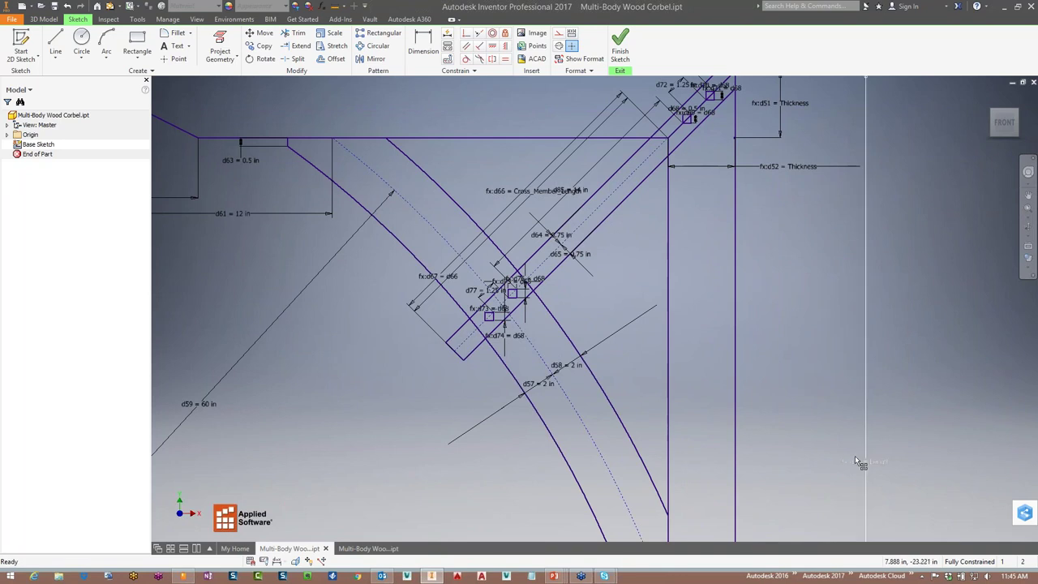
pyautogui.moveTo(422, 276); pyautogui.dragTo(491, 294, button='middle')
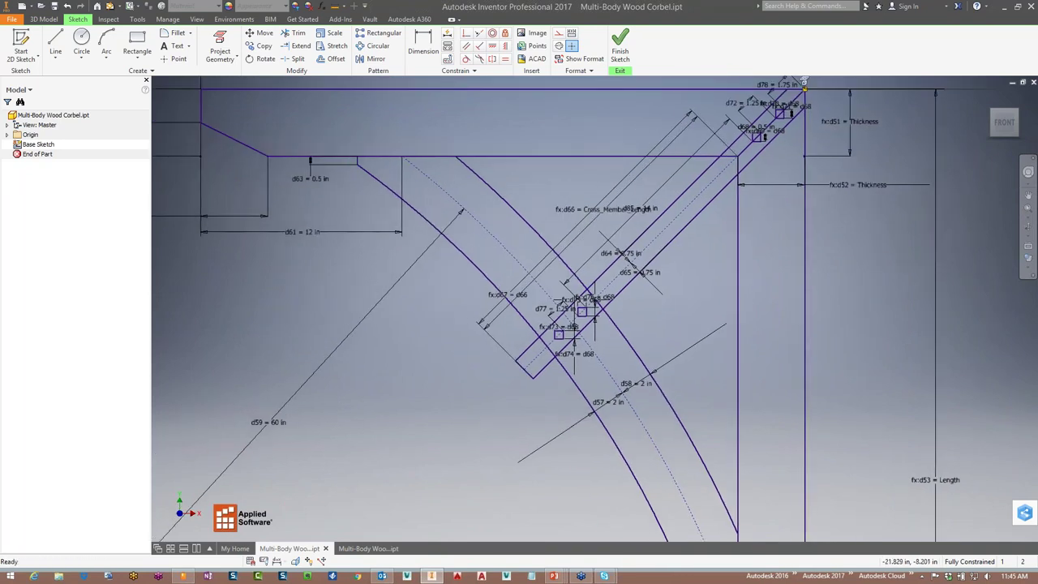
pyautogui.moveTo(467, 234); pyautogui.dragTo(837, 290, button='middle')
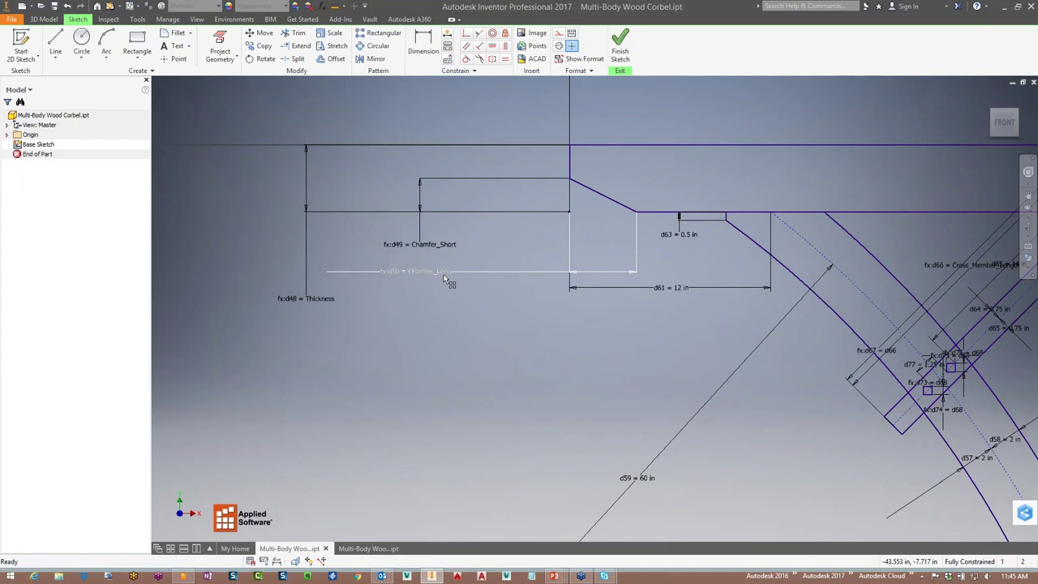
# Open the parameters table, review the model parameters and the user parameters such as Width, Length and Thickness, then close it
pyautogui.scroll(-4, 557, 291)
pyautogui.moveTo(572, 323); pyautogui.dragTo(668, 242, button='middle')
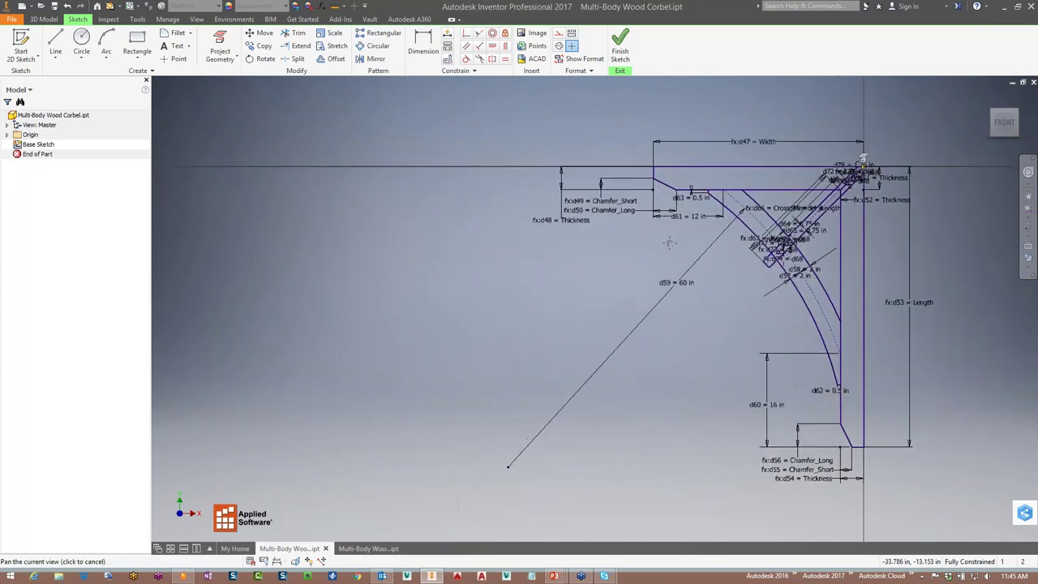
pyautogui.click(321, 7)
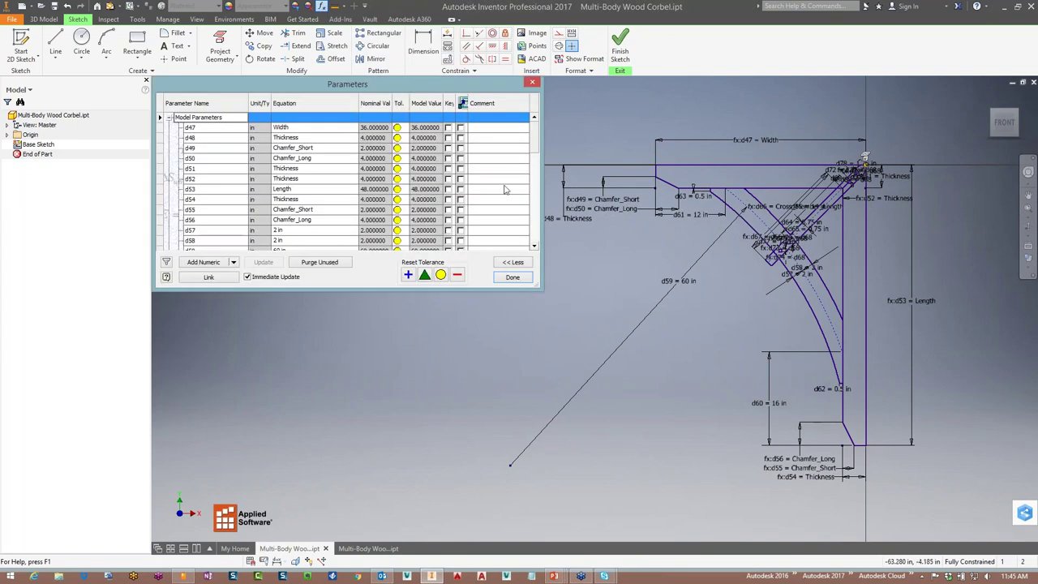
pyautogui.moveTo(532, 147); pyautogui.dragTo(537, 223)
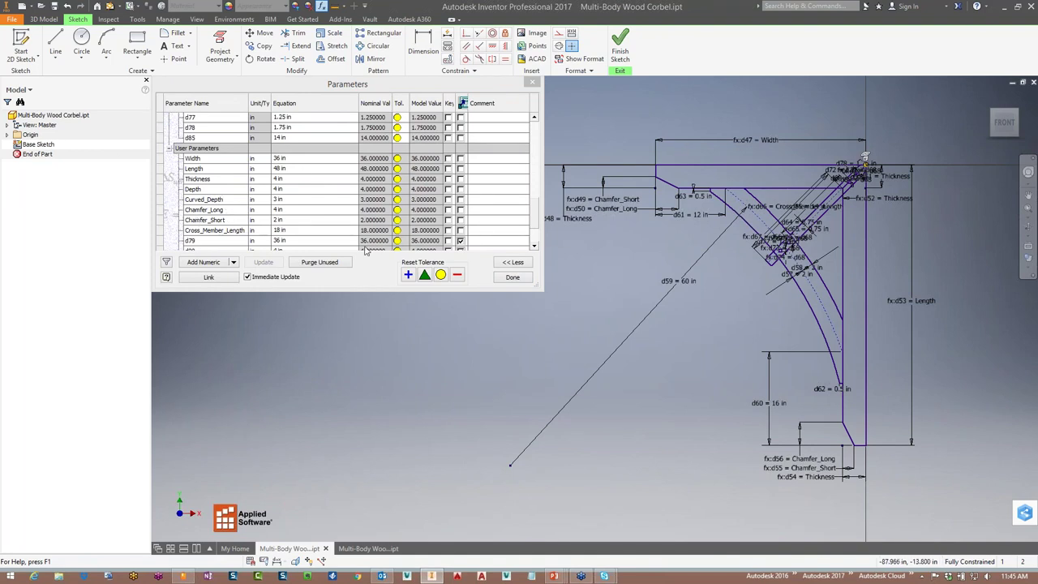
pyautogui.click(537, 225)
pyautogui.scroll(4, 537, 225)
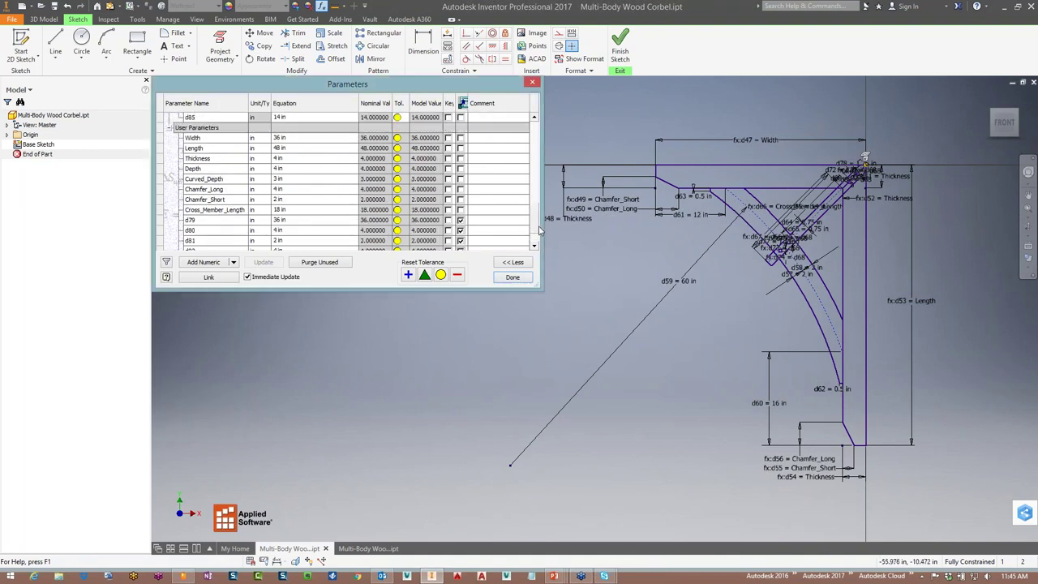
pyautogui.scroll(-8, 541, 212)
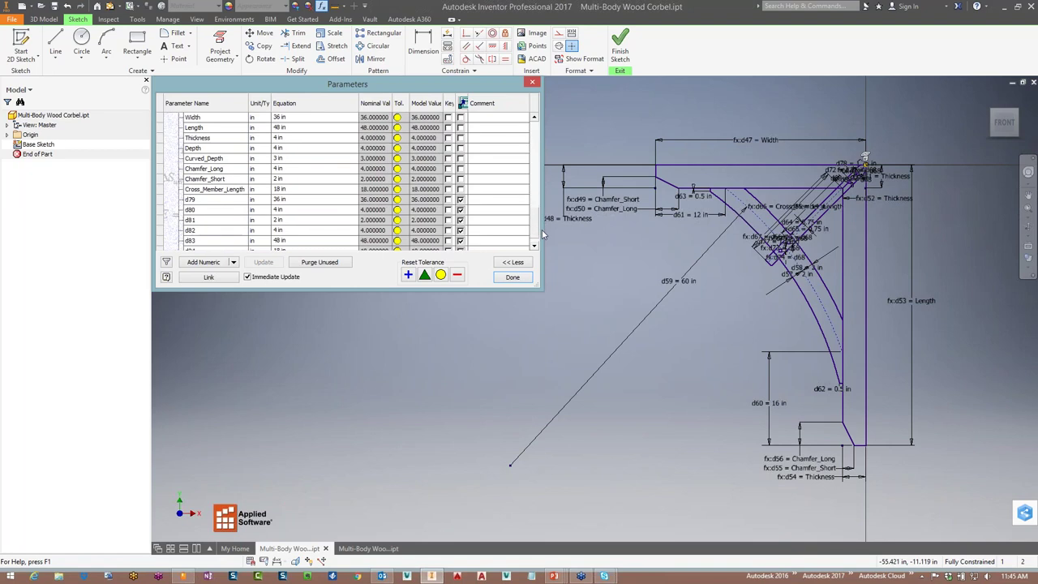
pyautogui.scroll(4, 543, 235)
pyautogui.scroll(1, 543, 227)
pyautogui.scroll(10, 543, 223)
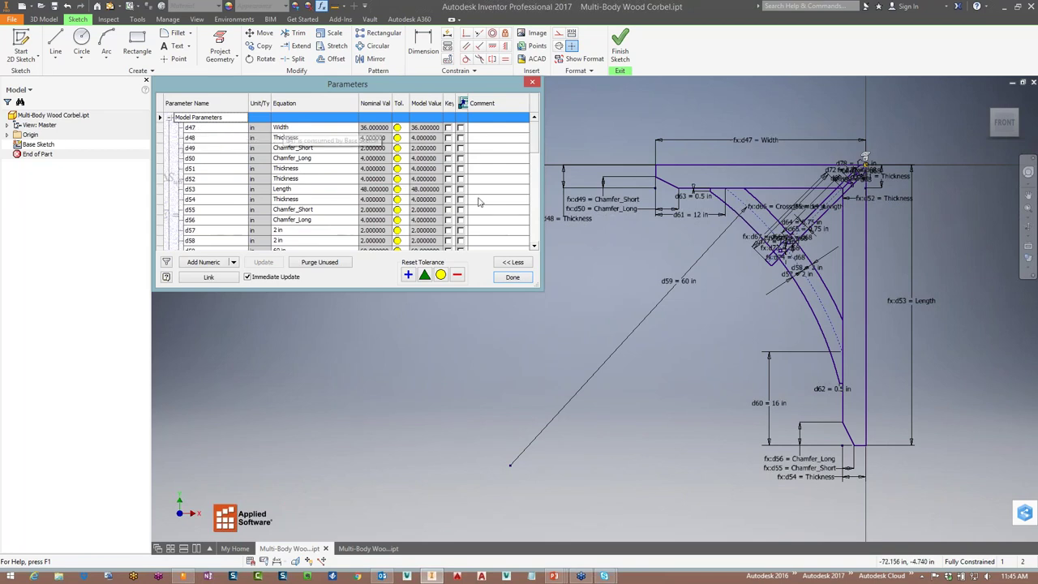
pyautogui.scroll(-10, 365, 179)
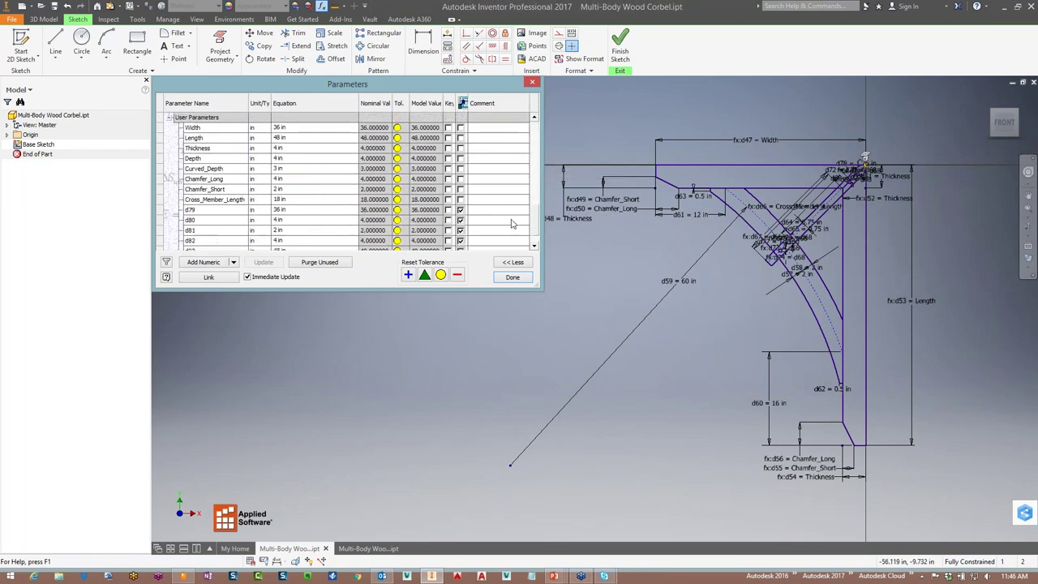
pyautogui.click(509, 278)
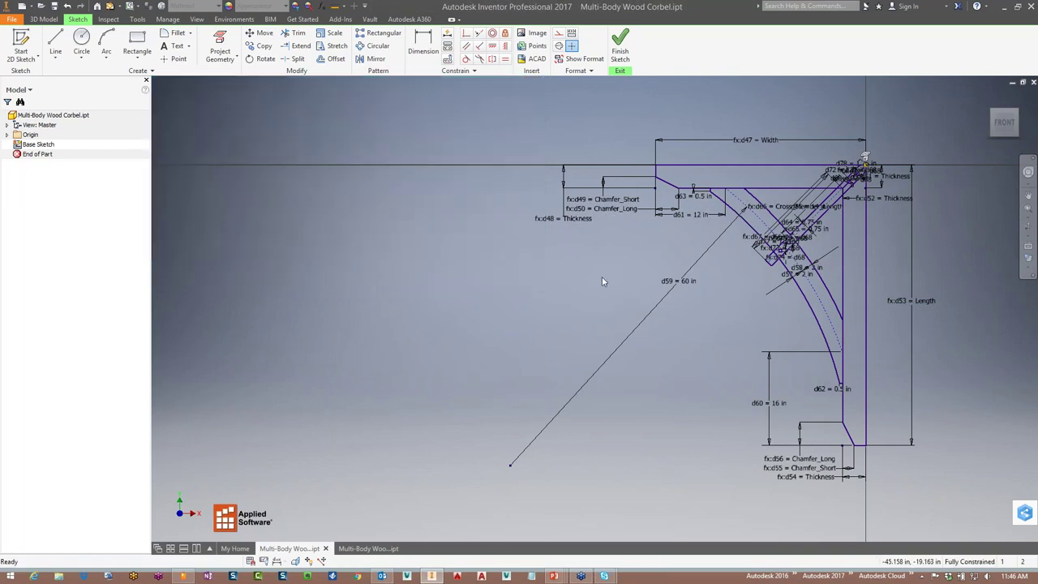
# Finish editing Base Sketch and start a symmetric extrusion of the horizontal top frame profile
pyautogui.moveTo(678, 242); pyautogui.dragTo(479, 263, button='middle')
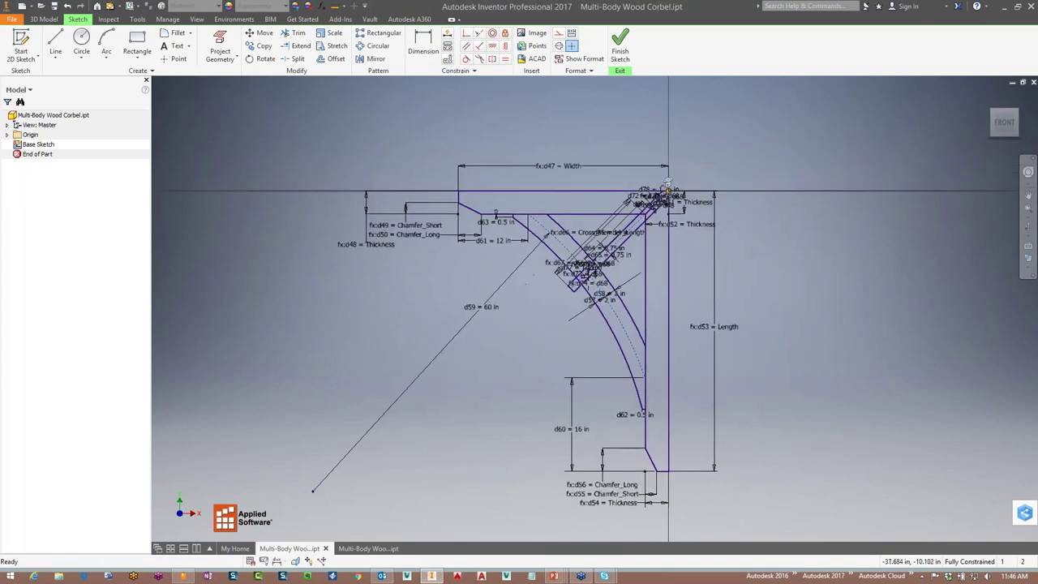
pyautogui.click(618, 63)
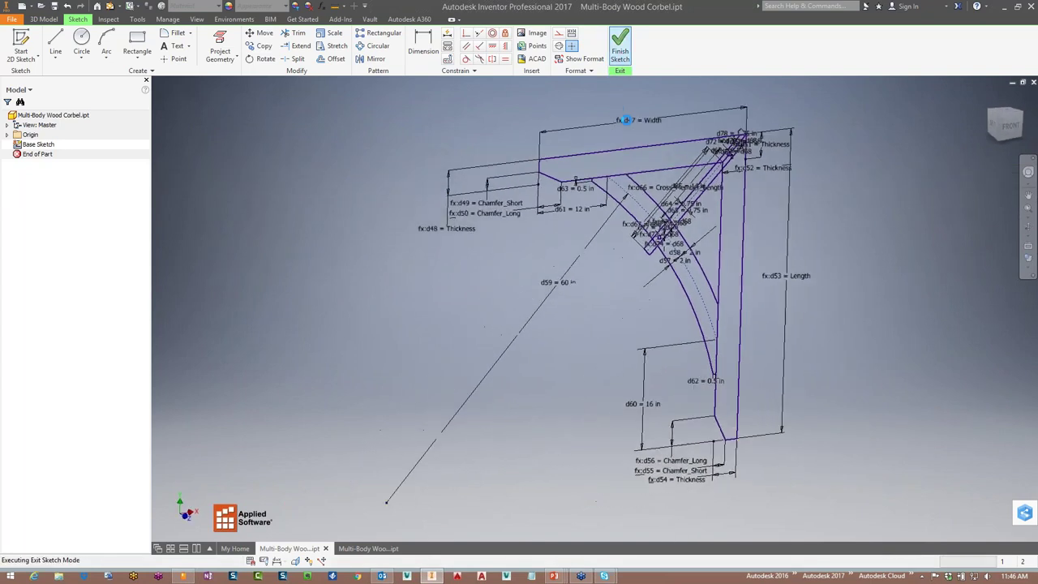
pyautogui.click(54, 46)
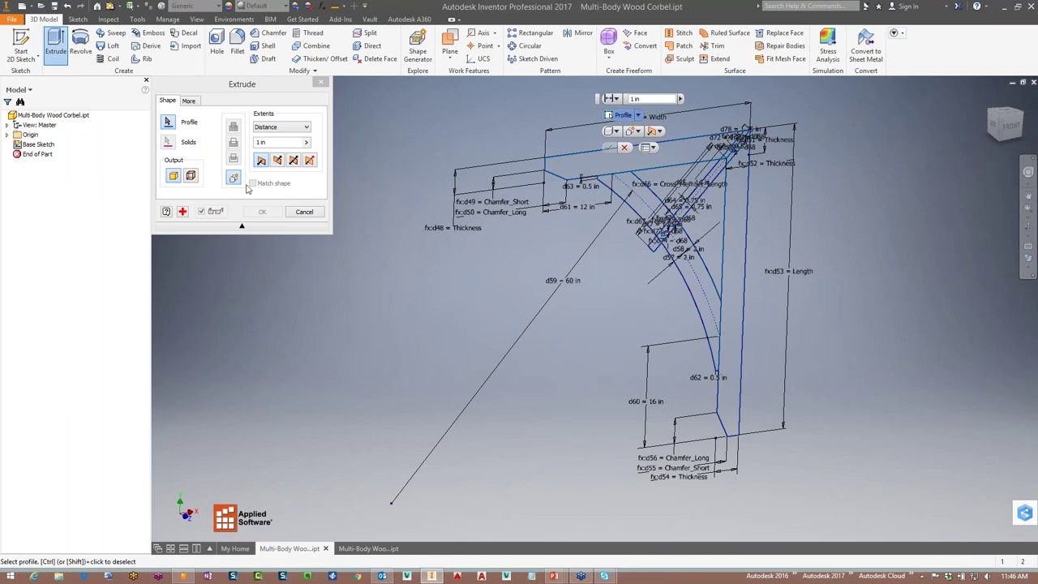
pyautogui.click(567, 169)
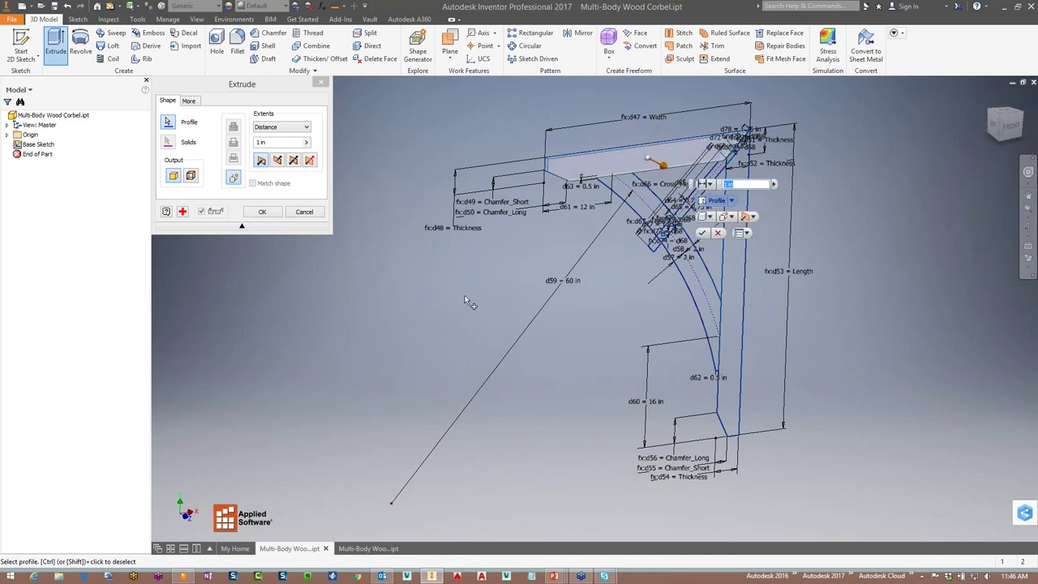
pyautogui.click(752, 217)
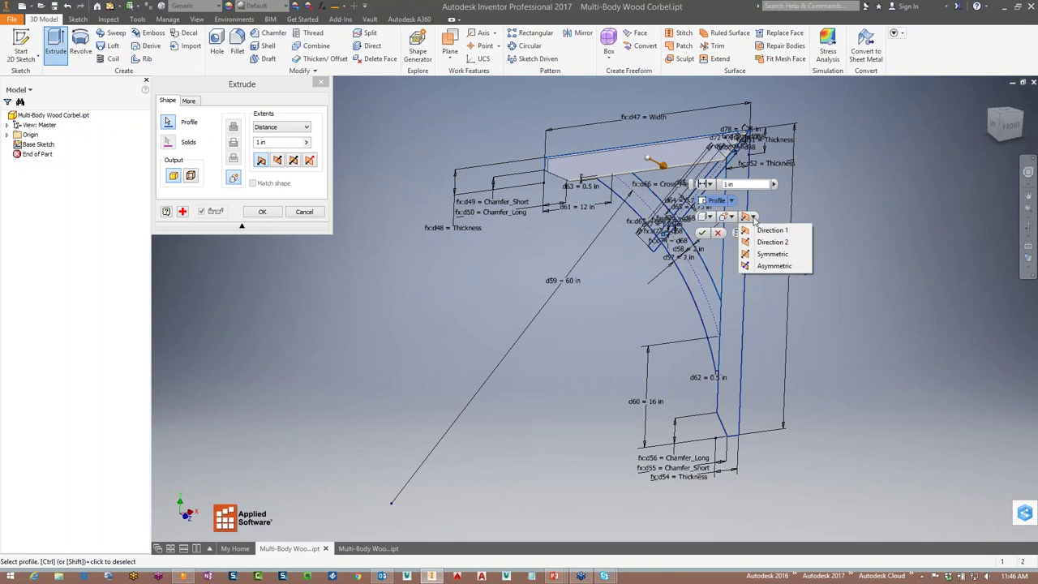
pyautogui.click(773, 254)
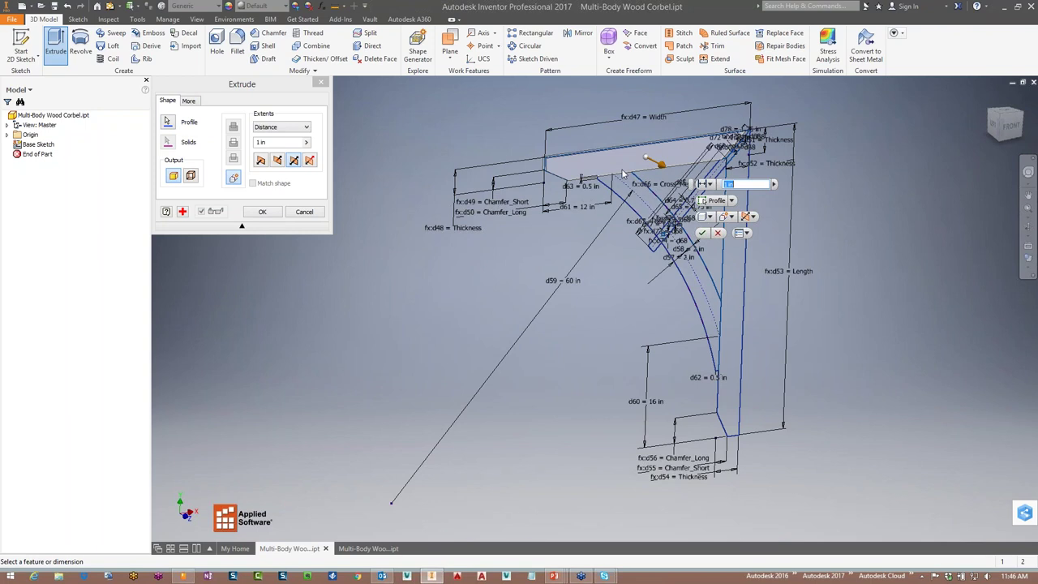
# Replace the extrusion distance with the Thickness parameter and complete the top frame extrusion
pyautogui.click(711, 185)
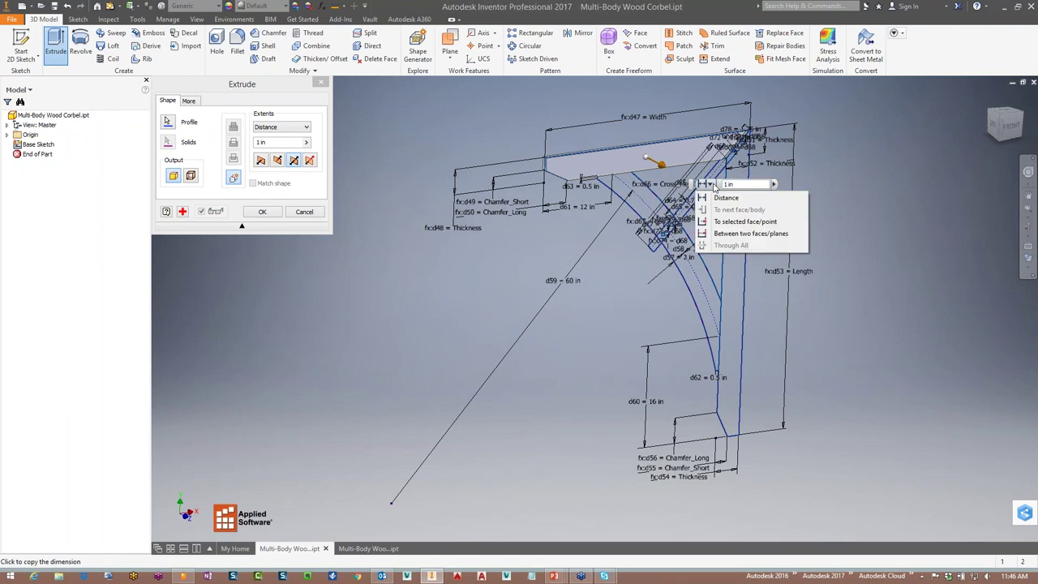
pyautogui.click(773, 185)
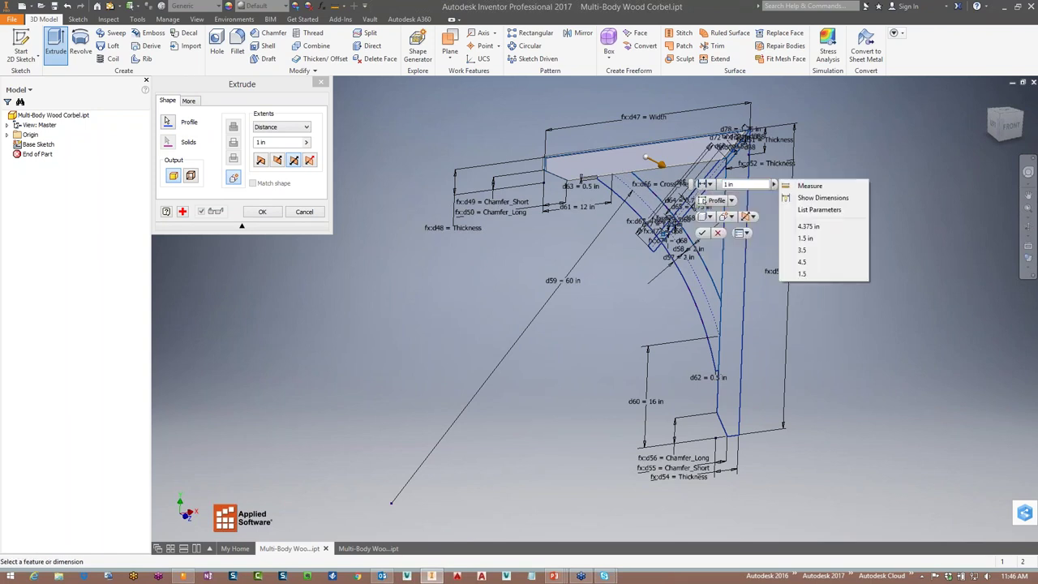
pyautogui.click(835, 210)
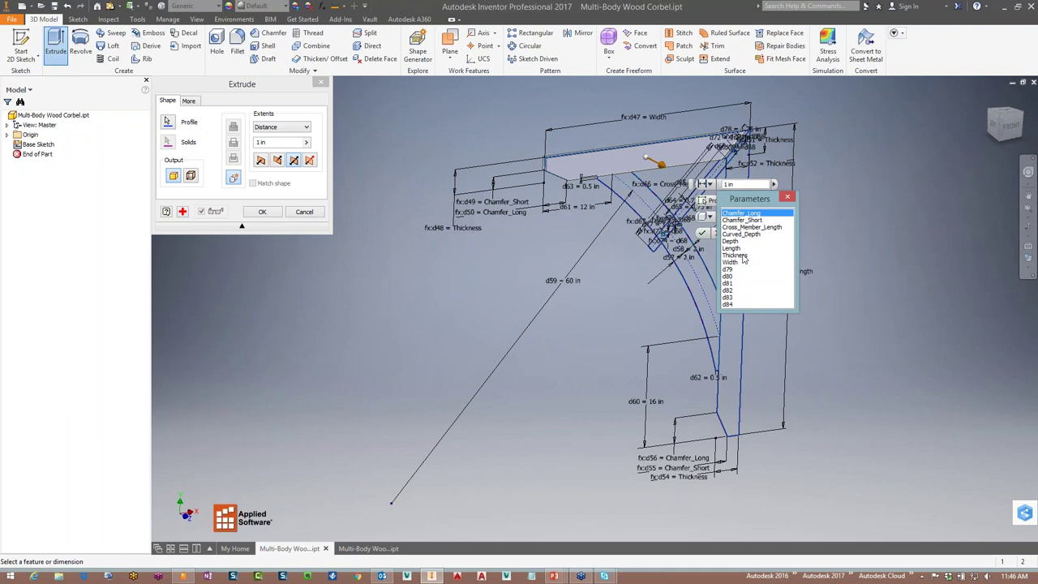
pyautogui.click(739, 255)
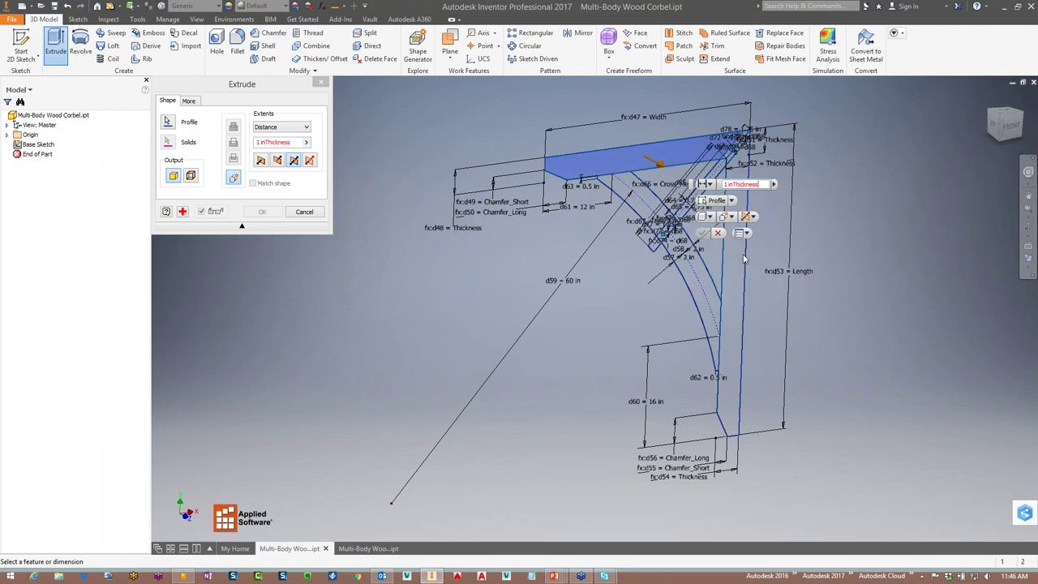
pyautogui.click(259, 142)
pyautogui.write('0')
pyautogui.moveTo(264, 142); pyautogui.dragTo(241, 143)
pyautogui.press('BackSpace')
pyautogui.click(306, 143)
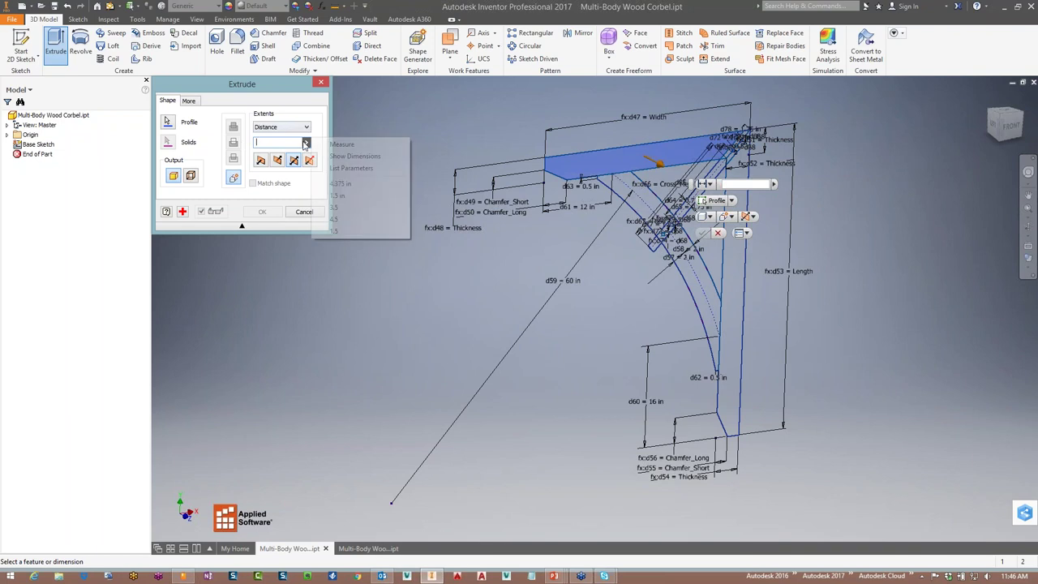
pyautogui.click(340, 167)
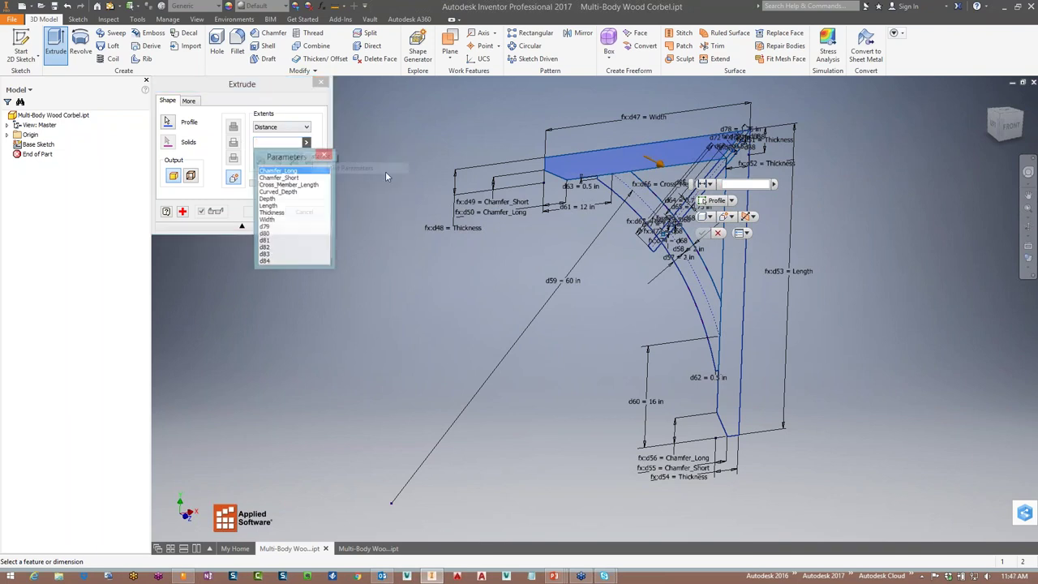
pyautogui.click(293, 213)
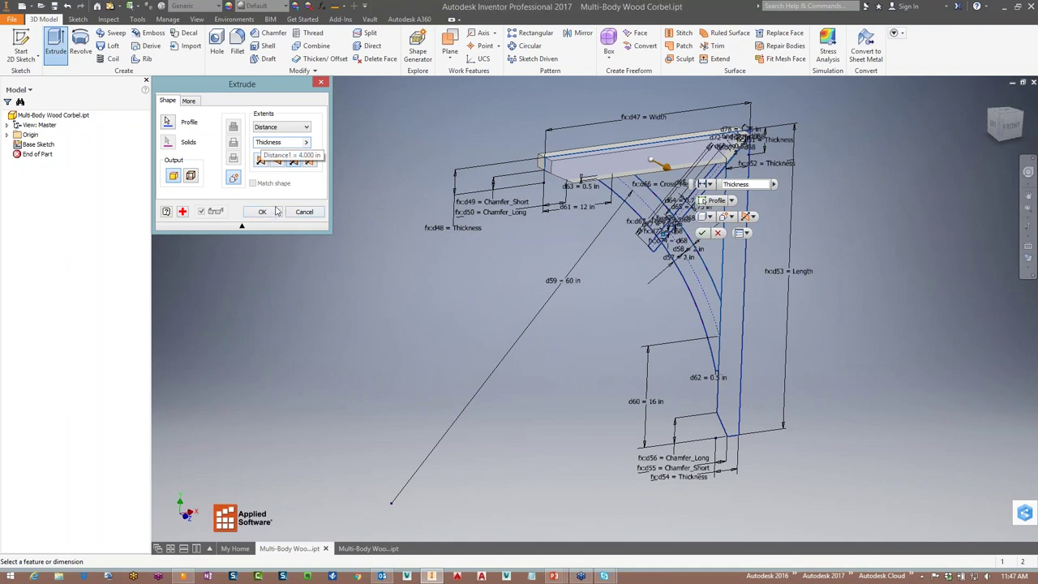
pyautogui.click(262, 212)
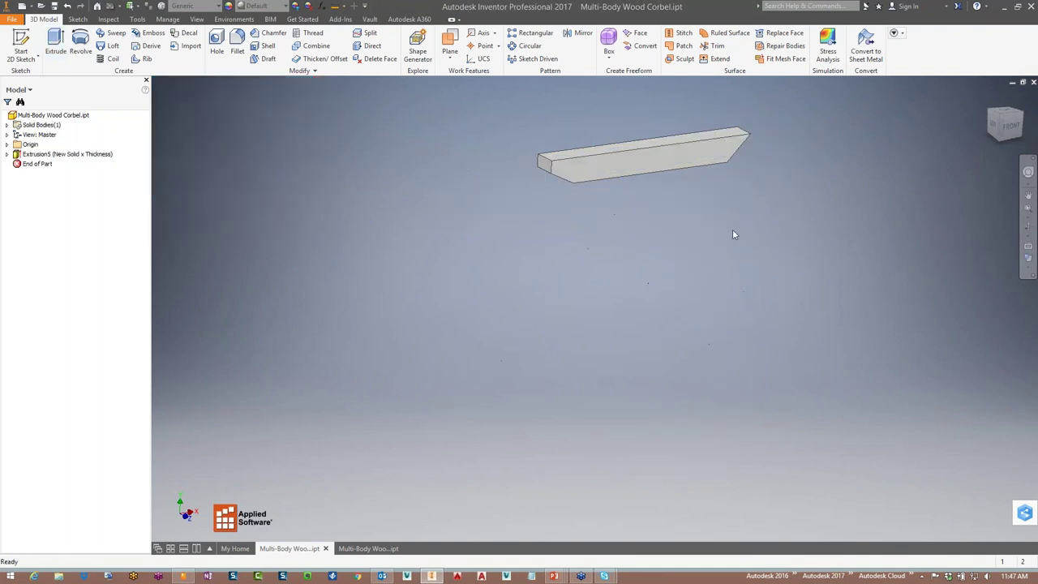
# Expand the solid body and the extrusion in the model tree, and rename the extrusion as Top Frame Ext
pyautogui.click(7, 126)
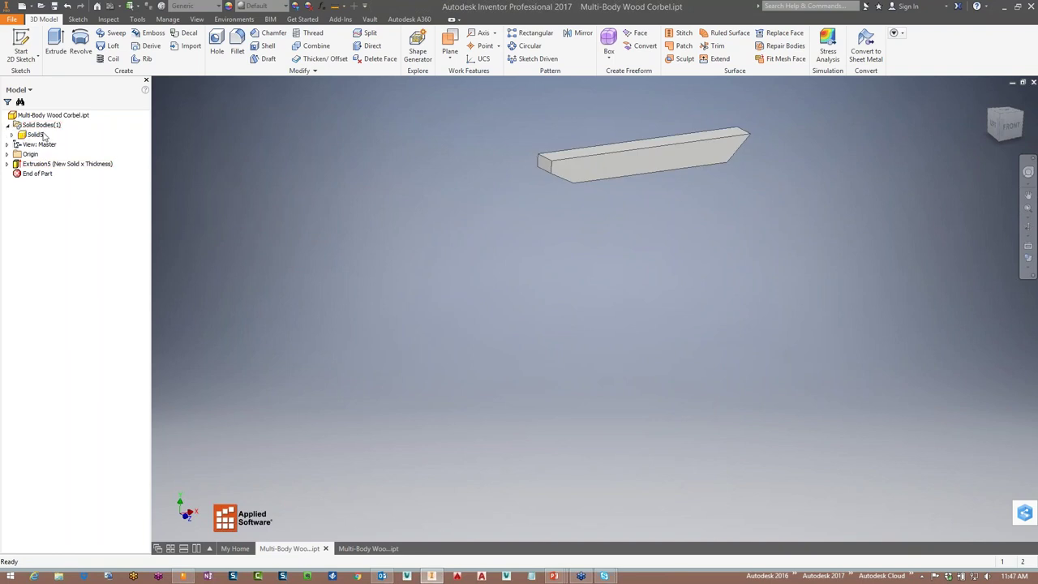
pyautogui.click(12, 134)
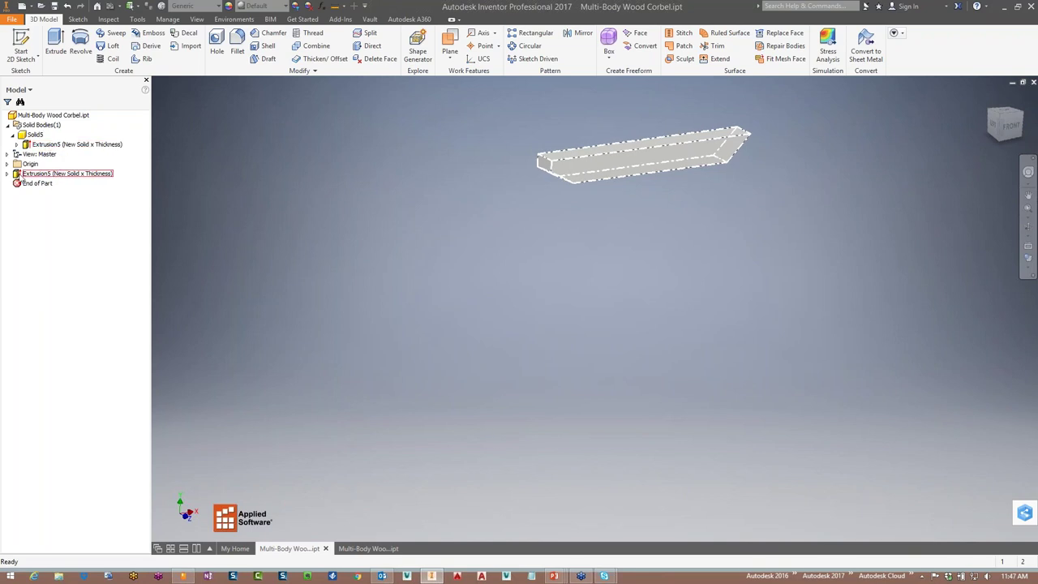
pyautogui.click(7, 174)
pyautogui.click(45, 175)
pyautogui.click(46, 177)
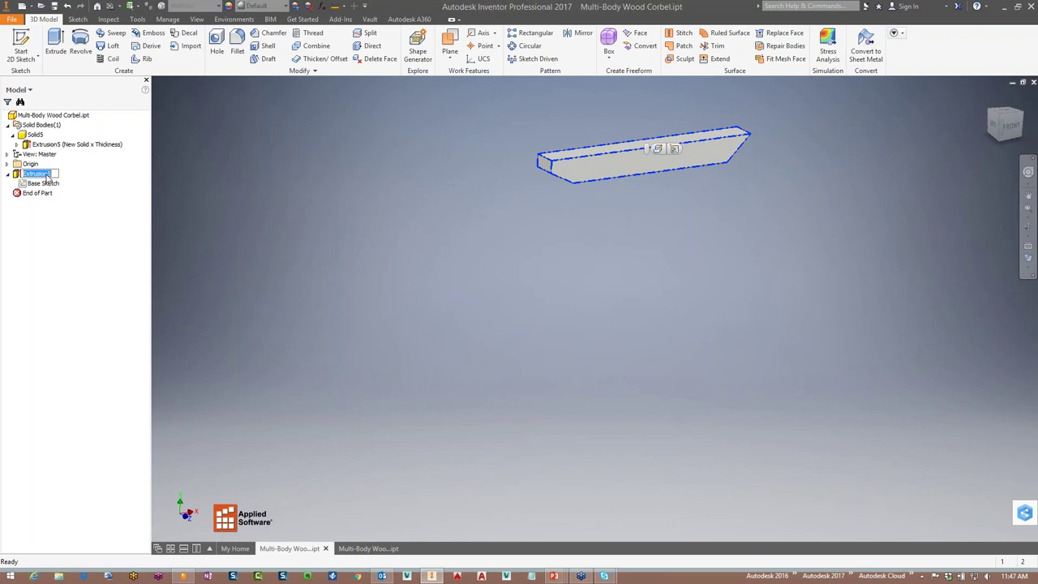
pyautogui.write('To')
pyautogui.write('p Frame E')
pyautogui.write('xt')
pyautogui.press('Return')
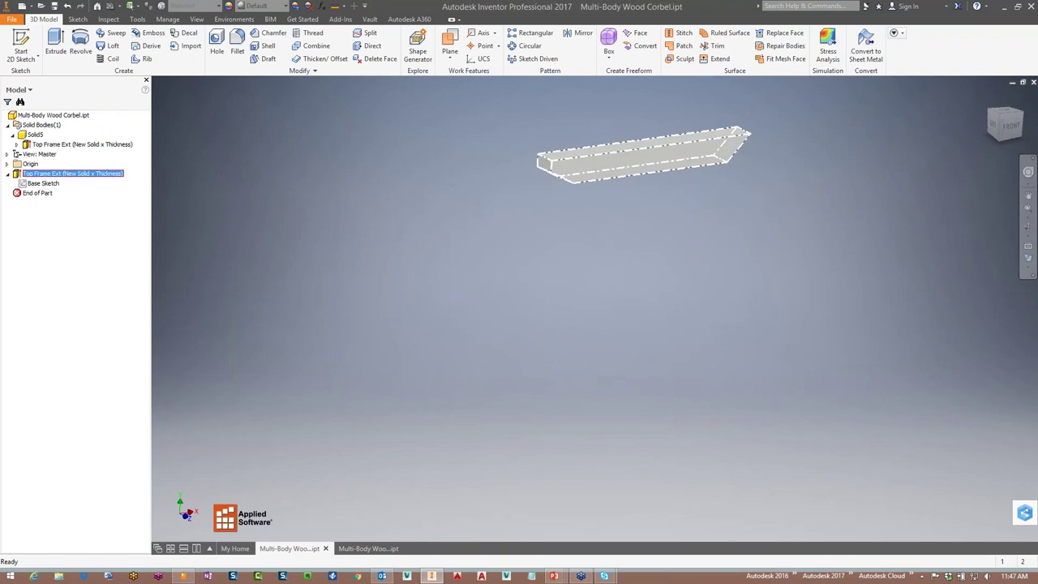
# Rename the solid body made by that extrusion as Top Frame
pyautogui.click(37, 136)
pyautogui.click(37, 137)
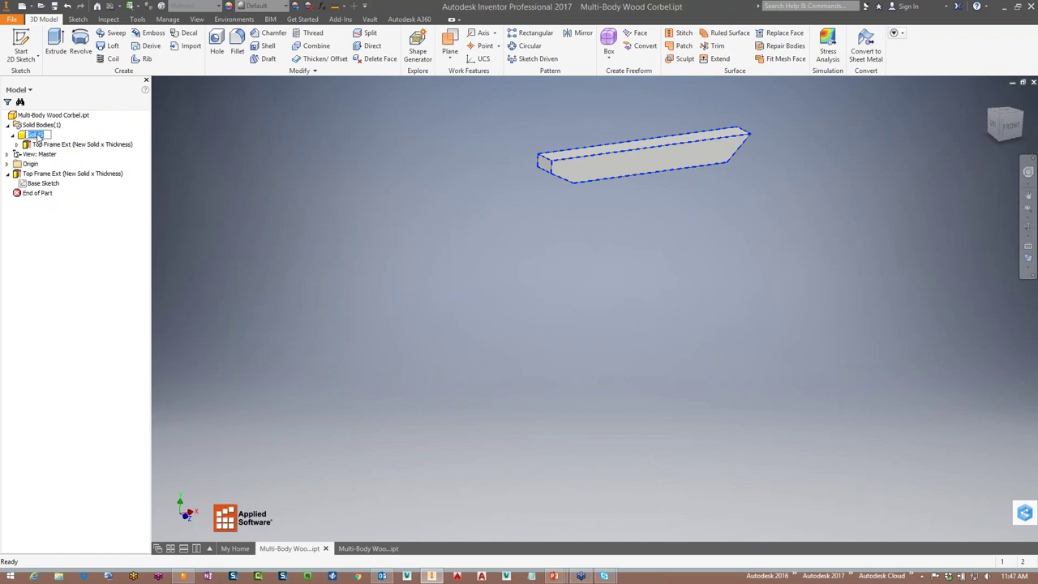
pyautogui.write('Top Frame')
pyautogui.press('Return')
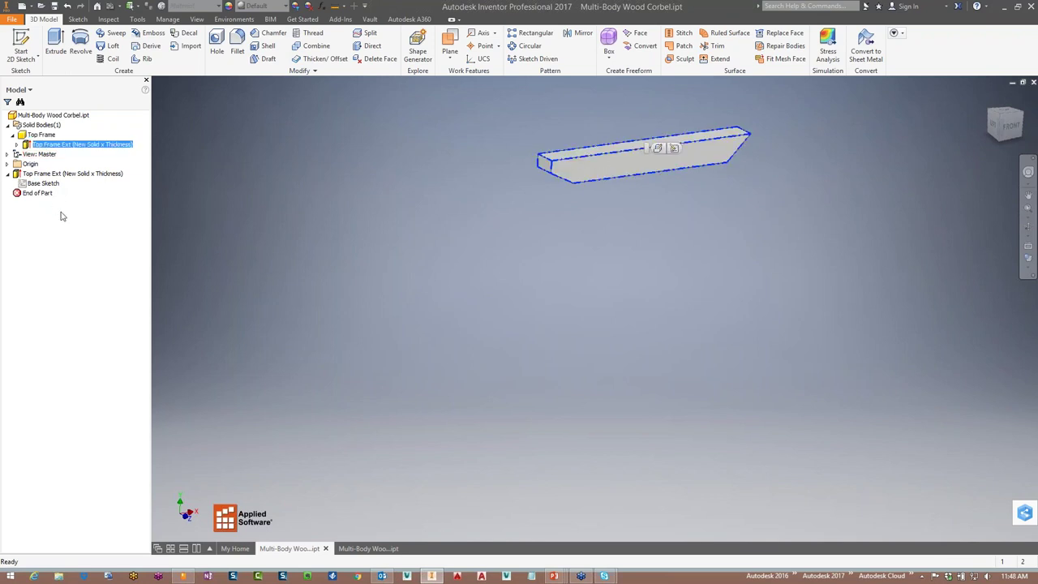
# Share Base Sketch and start a symmetric extrusion of the vertical side frame profile using the Thickness distance
pyautogui.rightClick(47, 186)
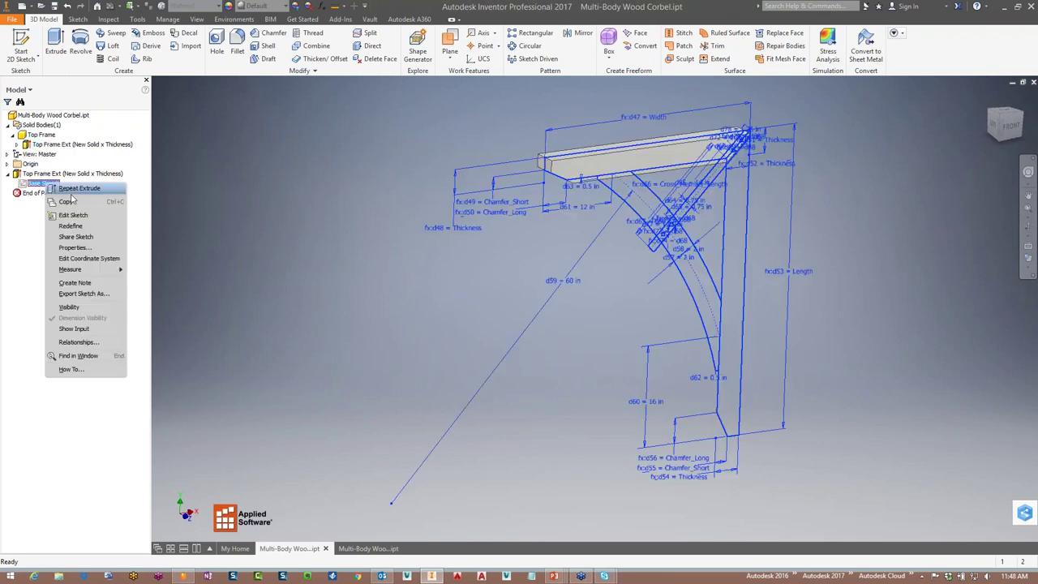
pyautogui.click(75, 236)
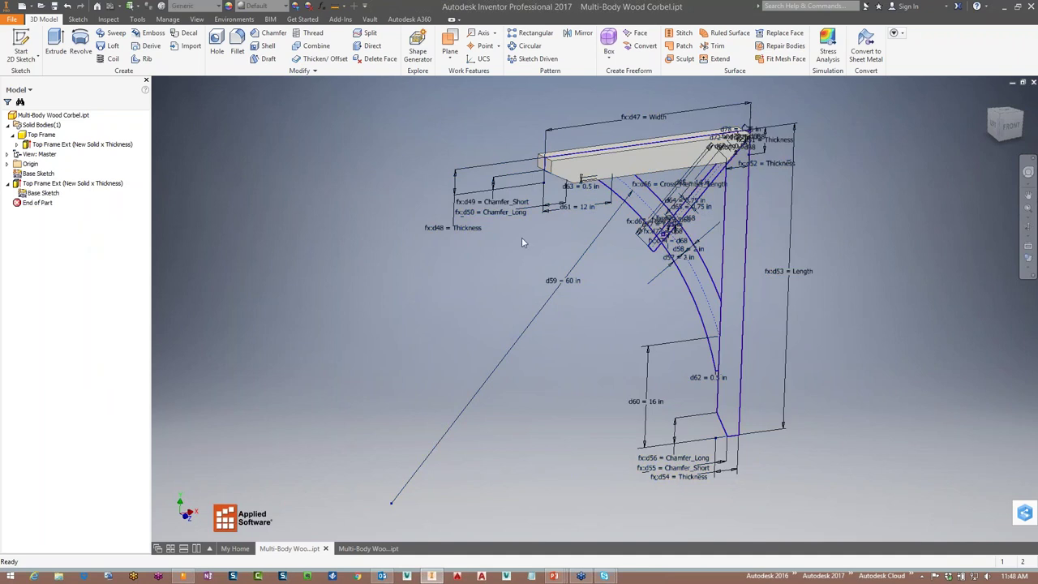
pyautogui.click(56, 44)
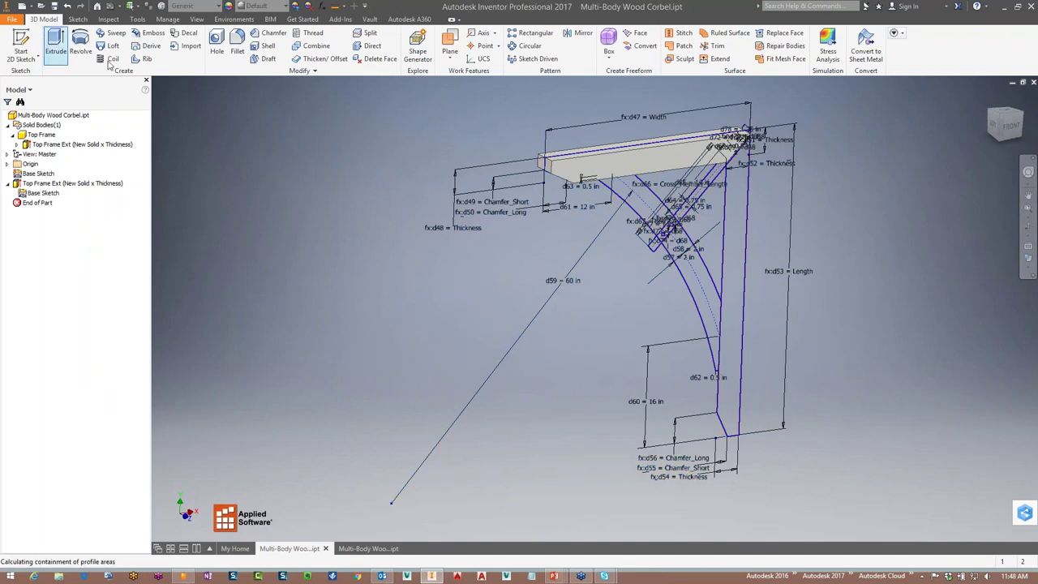
pyautogui.click(734, 243)
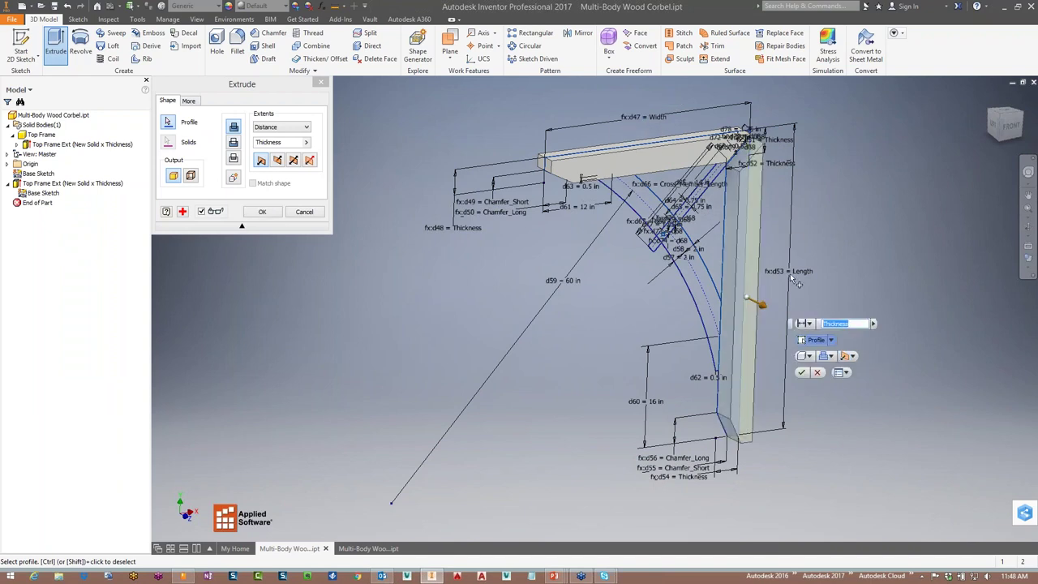
pyautogui.click(848, 356)
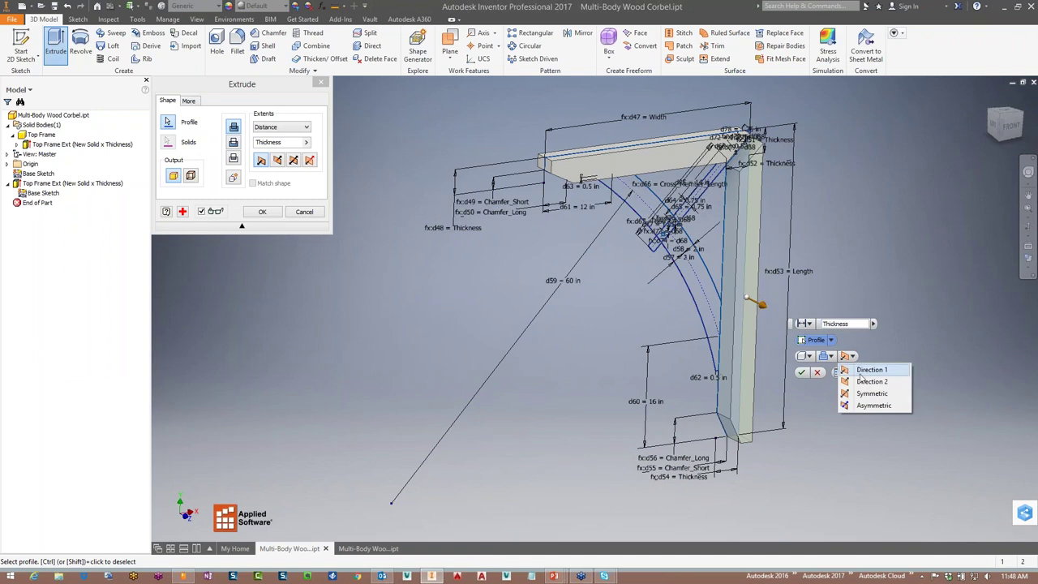
pyautogui.click(869, 395)
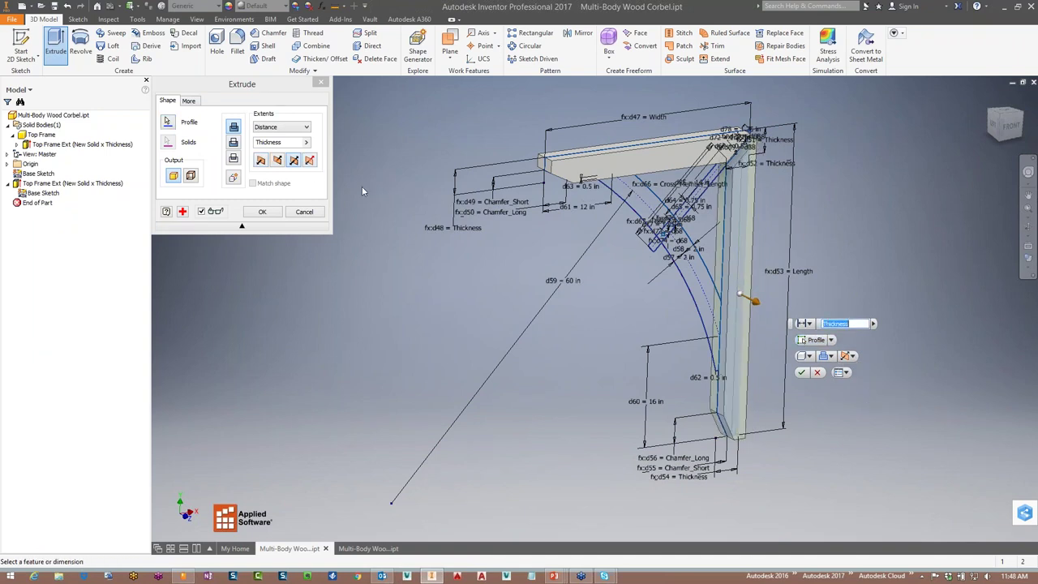
# Output the side frame extrusion as a new solid and complete it
pyautogui.click(234, 178)
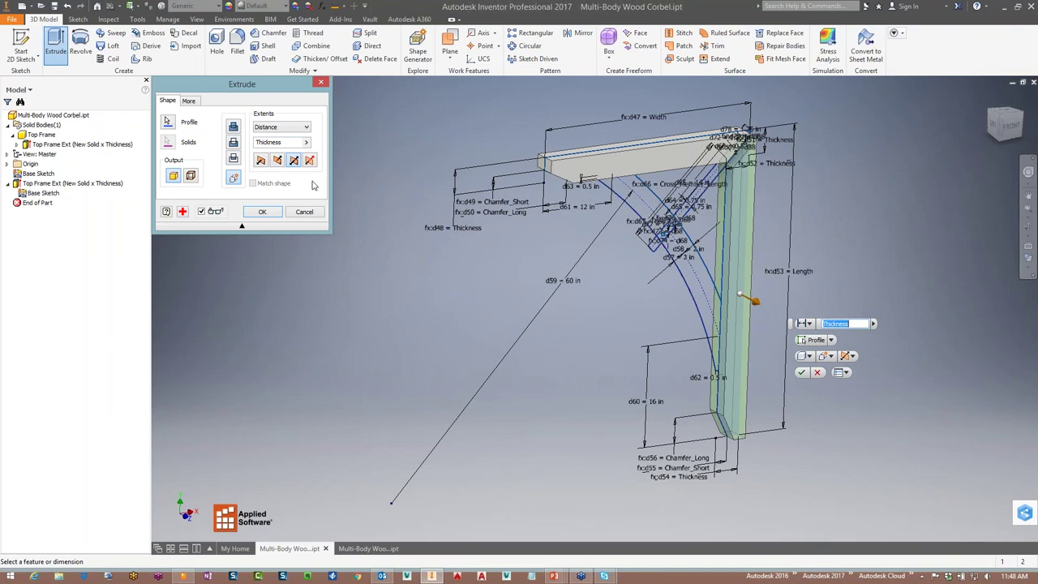
pyautogui.click(234, 128)
pyautogui.click(235, 177)
pyautogui.click(263, 212)
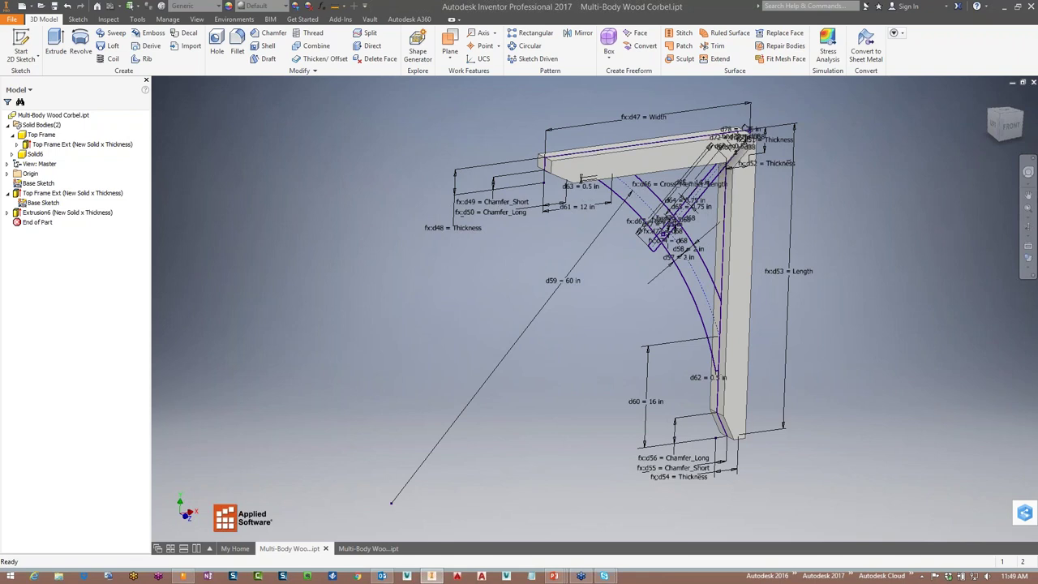
# Edit the Top Frame Ext extrusion to include the missing profile regions along the mitred corner
pyautogui.keyDown('shift'); pyautogui.moveTo(796, 197); pyautogui.dragTo(748, 228, button='middle'); pyautogui.keyUp('shift')
pyautogui.scroll(-5, 730, 162)
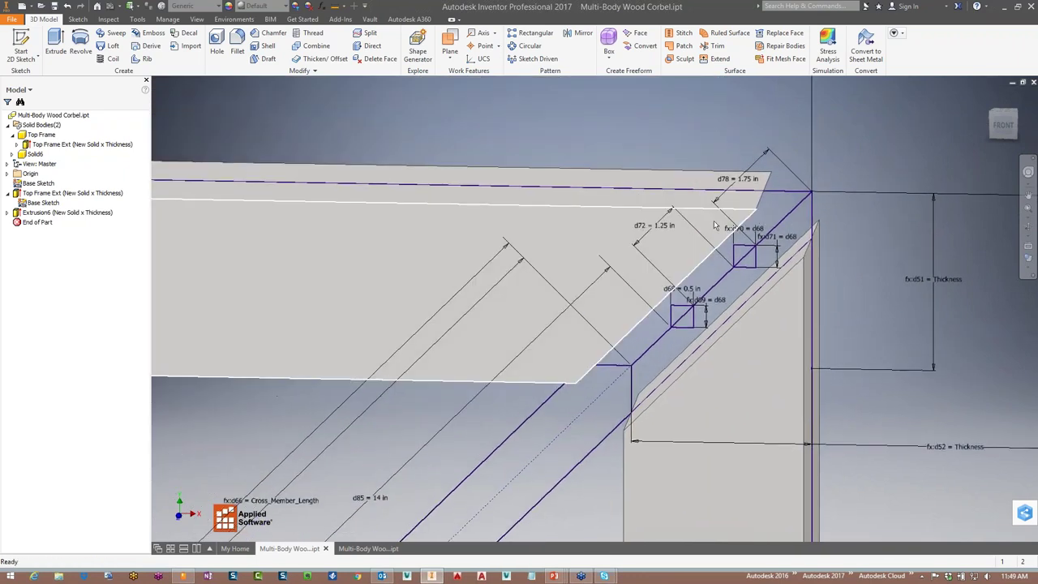
pyautogui.rightClick(36, 193)
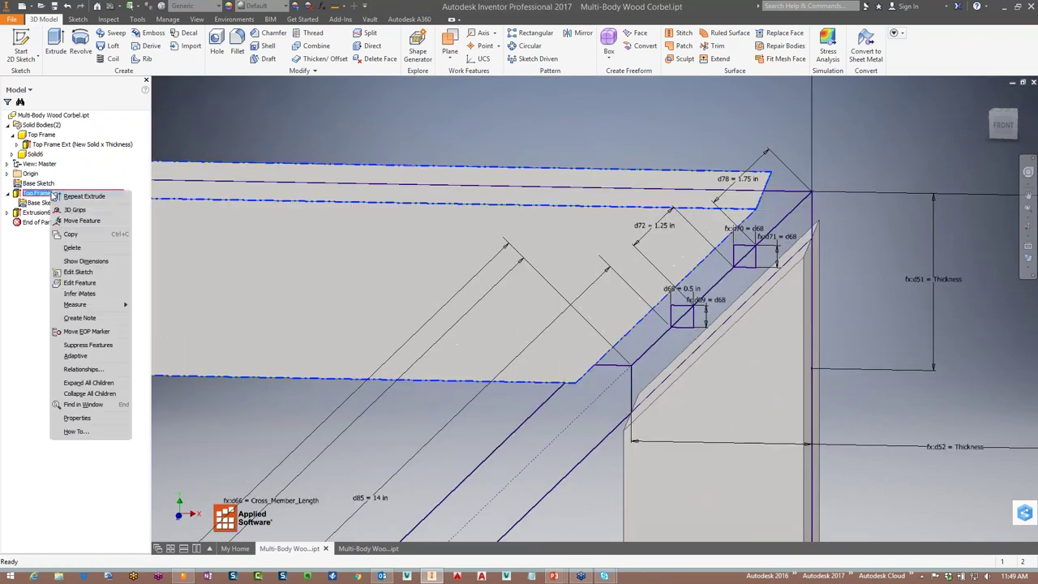
pyautogui.click(91, 284)
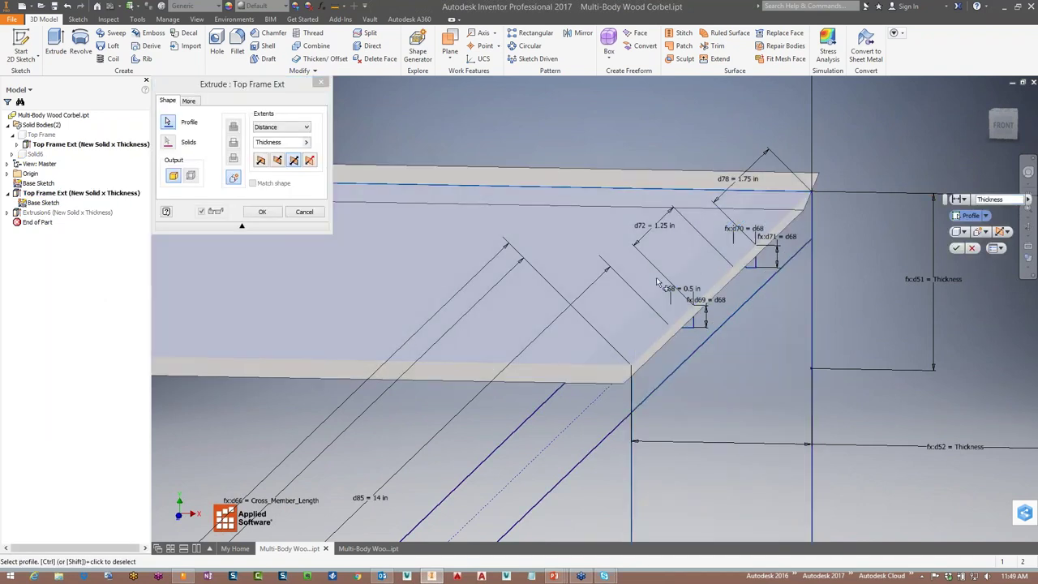
pyautogui.click(262, 212)
# Edit the side frame extrusion to add the missing profile region along its mitred corner
pyautogui.click(61, 213)
pyautogui.rightClick(60, 213)
pyautogui.click(88, 305)
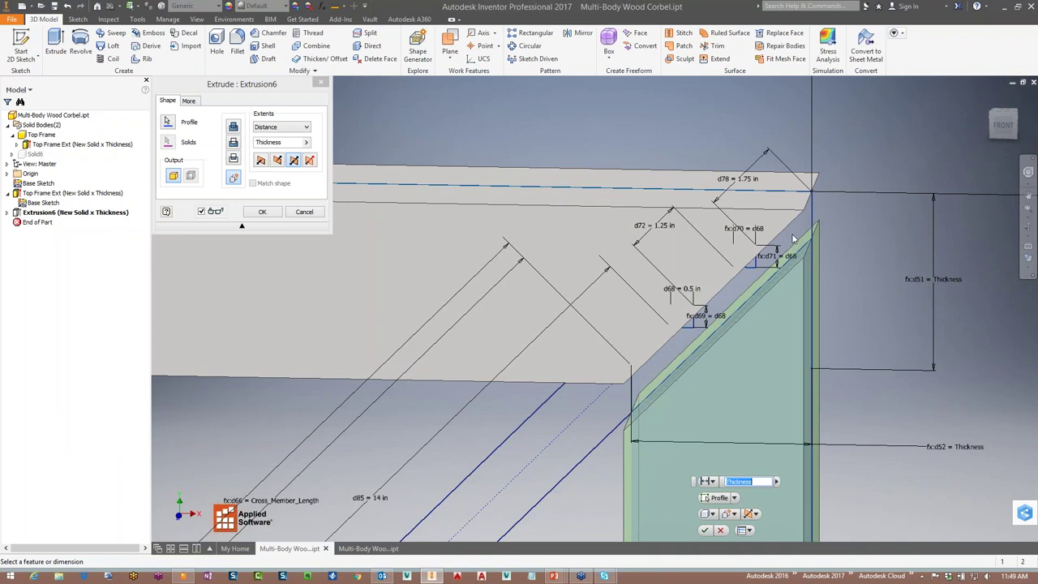
pyautogui.click(167, 121)
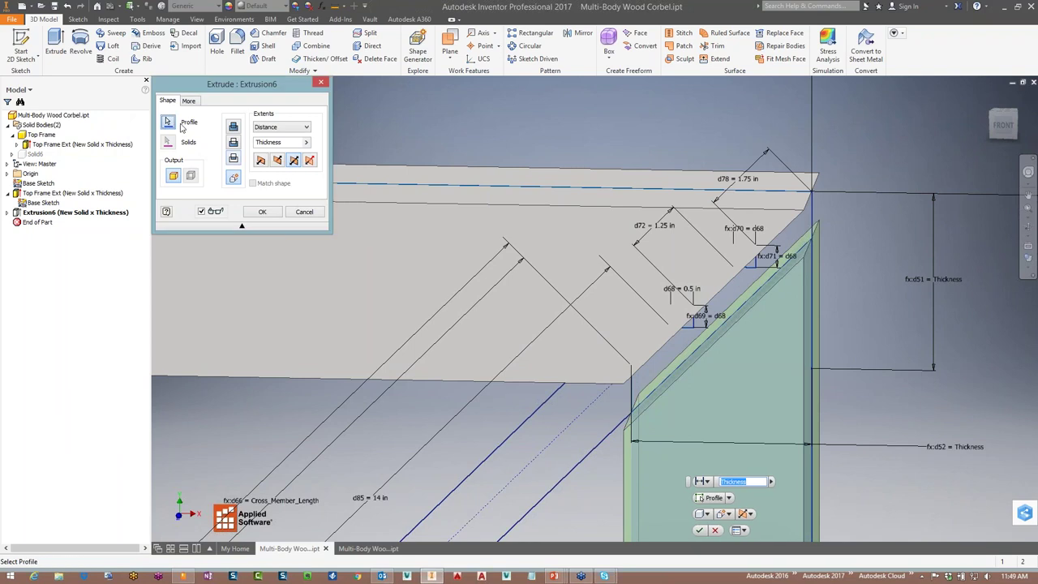
pyautogui.keyDown('ctrl'); pyautogui.click(783, 276); pyautogui.keyUp('ctrl')
pyautogui.click(262, 211)
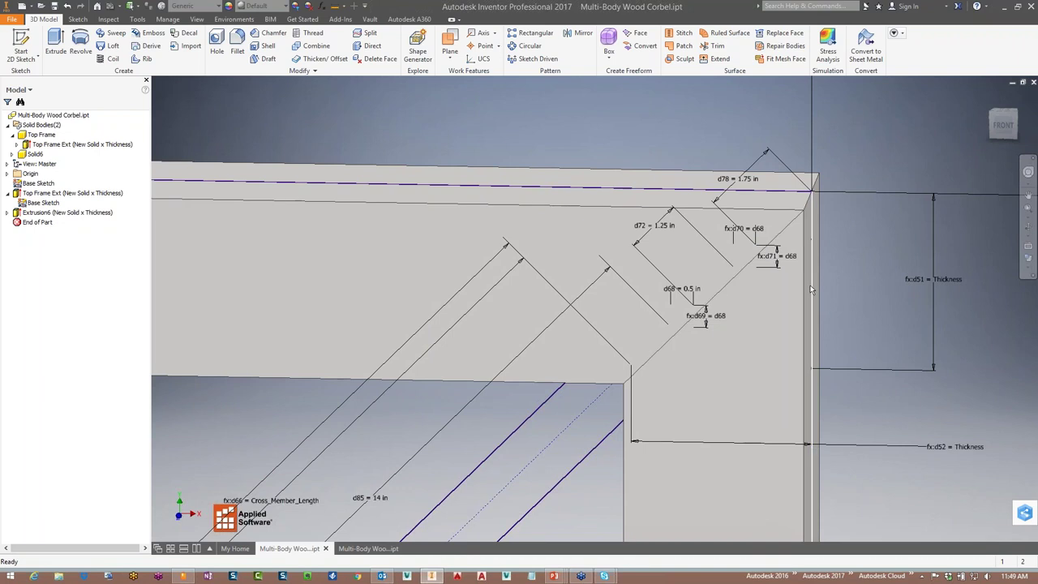
# Expand the second solid body in the model tree and rename it as Side Frame
pyautogui.scroll(-3, 803, 306)
pyautogui.moveTo(787, 308)
pyautogui.mouseDown(button='middle')
pyautogui.moveTo(749, 248)
pyautogui.moveTo(756, 284)
pyautogui.moveTo(746, 282)
pyautogui.mouseUp(button='middle')
pyautogui.scroll(-5, 749, 248)
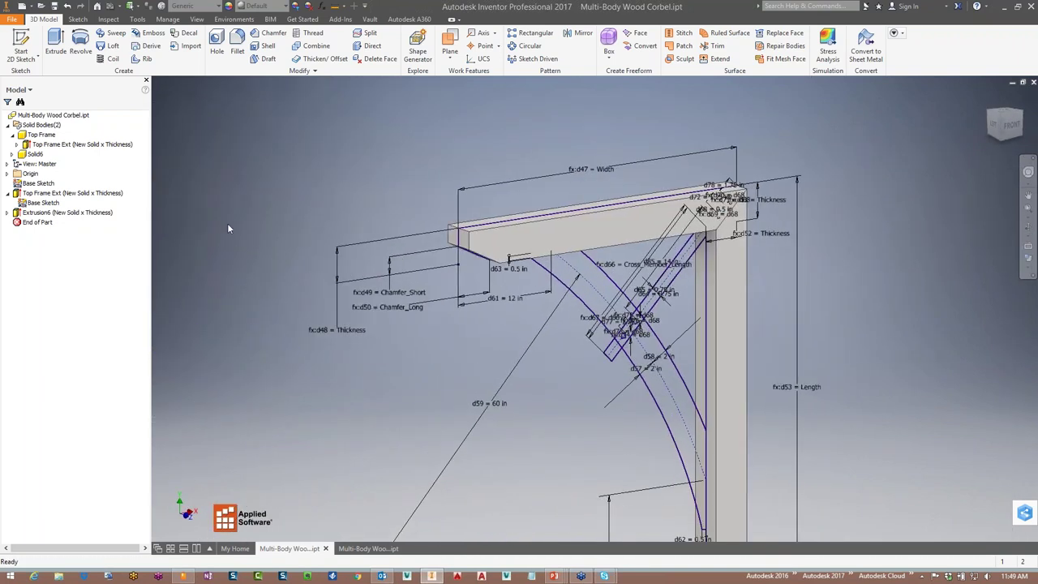
pyautogui.click(13, 154)
pyautogui.doubleClick(36, 156)
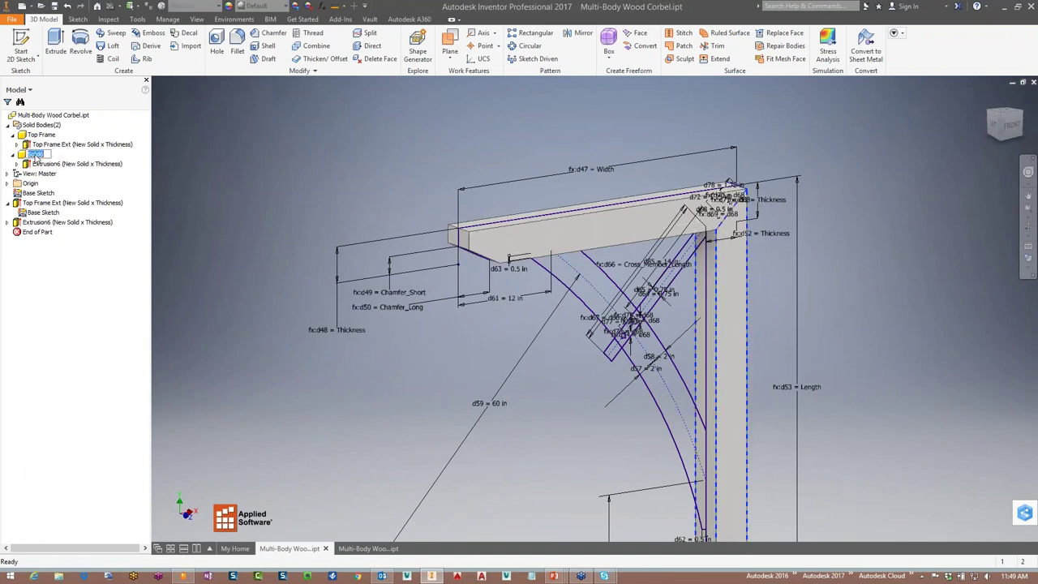
pyautogui.write('Side Frame')
pyautogui.press('Return')
# Rename the extrusion under the Side Frame body as Side Frame Ext
pyautogui.click(52, 165)
pyautogui.click(55, 164)
pyautogui.write('Side Frame')
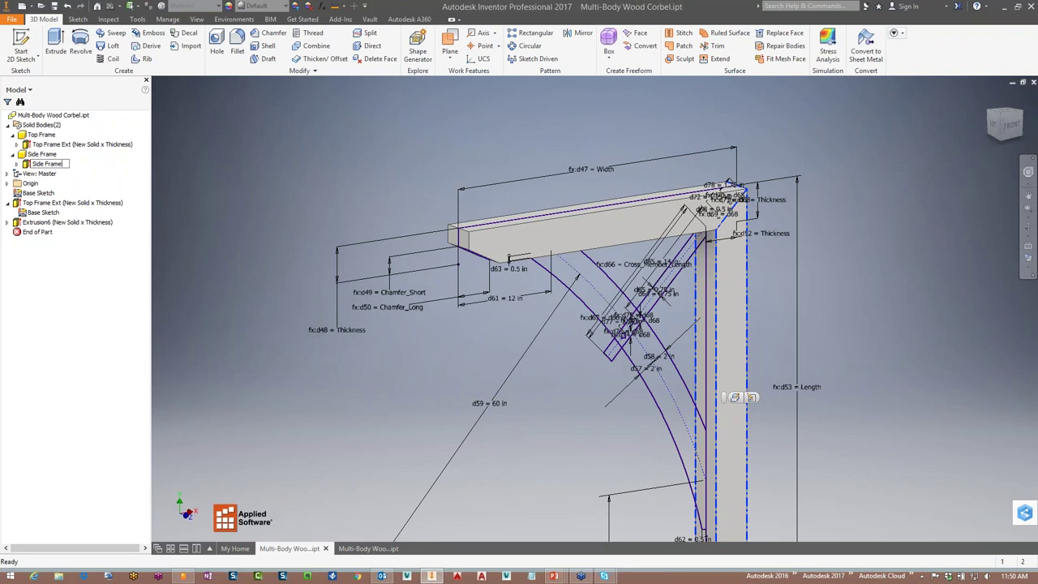
pyautogui.write('Ext')
pyautogui.press('Return')
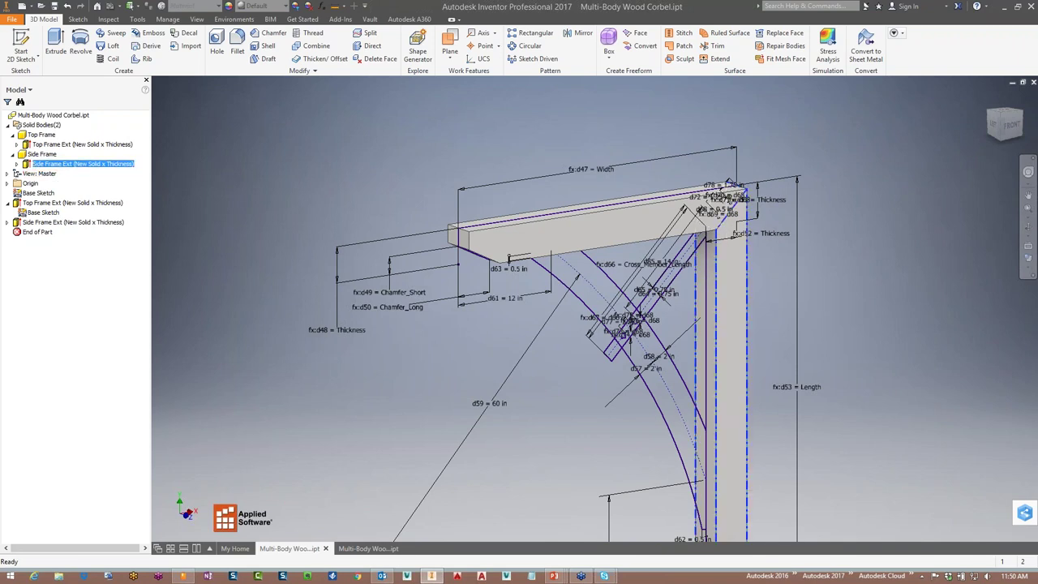
pyautogui.click(400, 170)
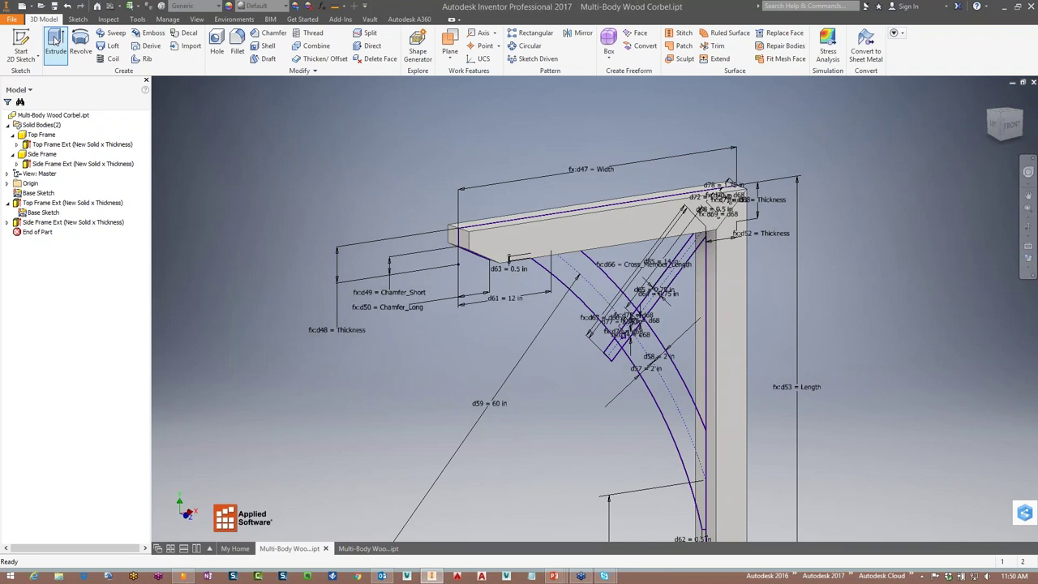
# Extrude the curved brace profile symmetrically by 3 in as a new solid
pyautogui.click(55, 40)
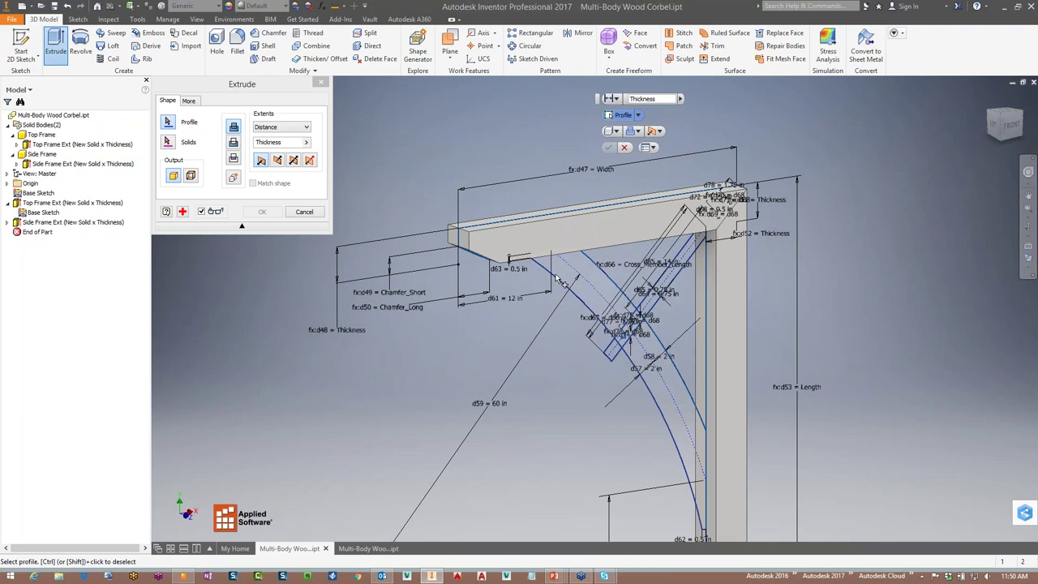
pyautogui.click(595, 284)
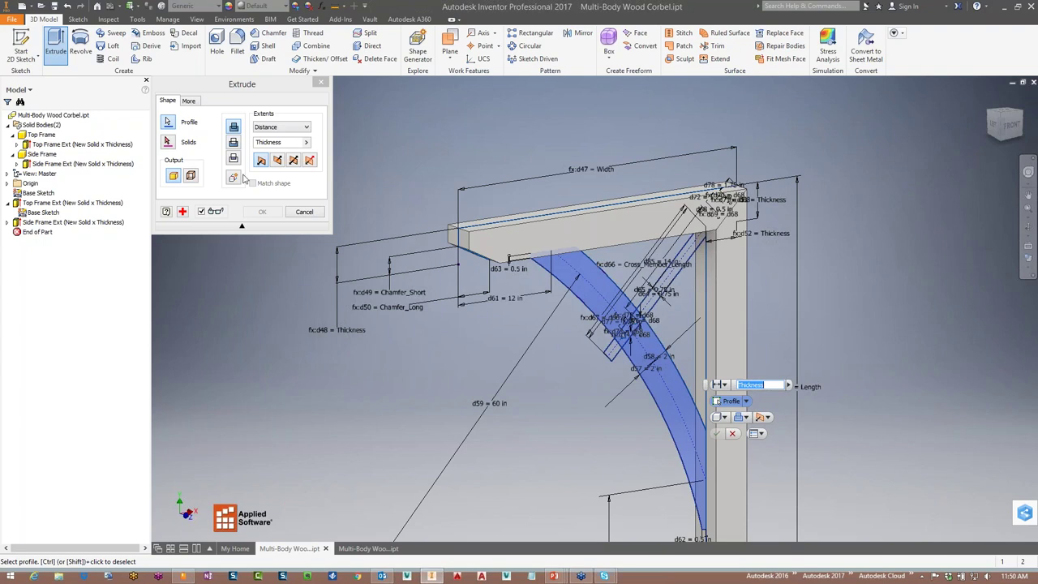
pyautogui.click(284, 142)
pyautogui.moveTo(285, 143); pyautogui.dragTo(253, 142)
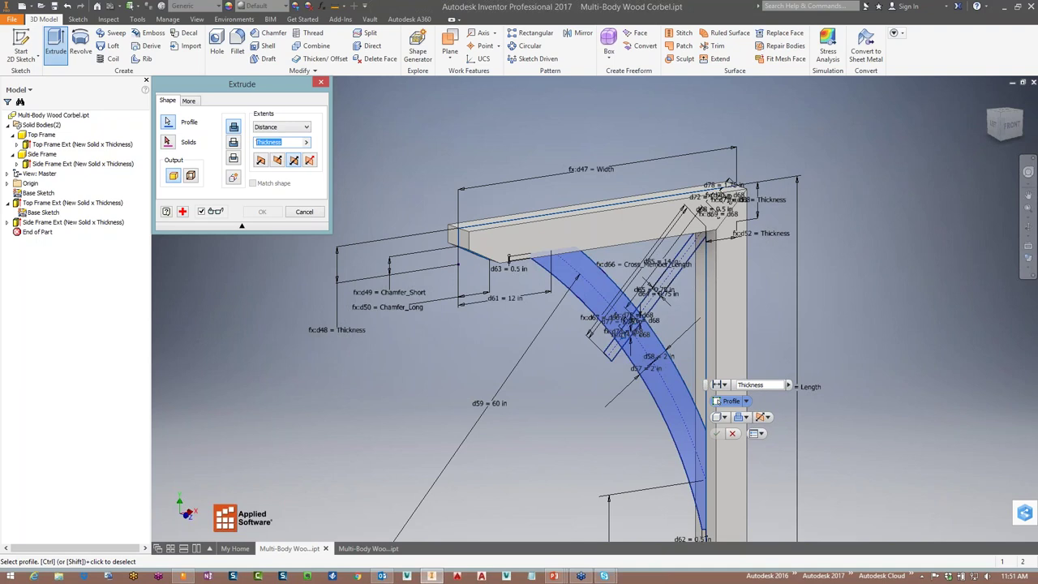
pyautogui.write('3')
pyautogui.click(233, 178)
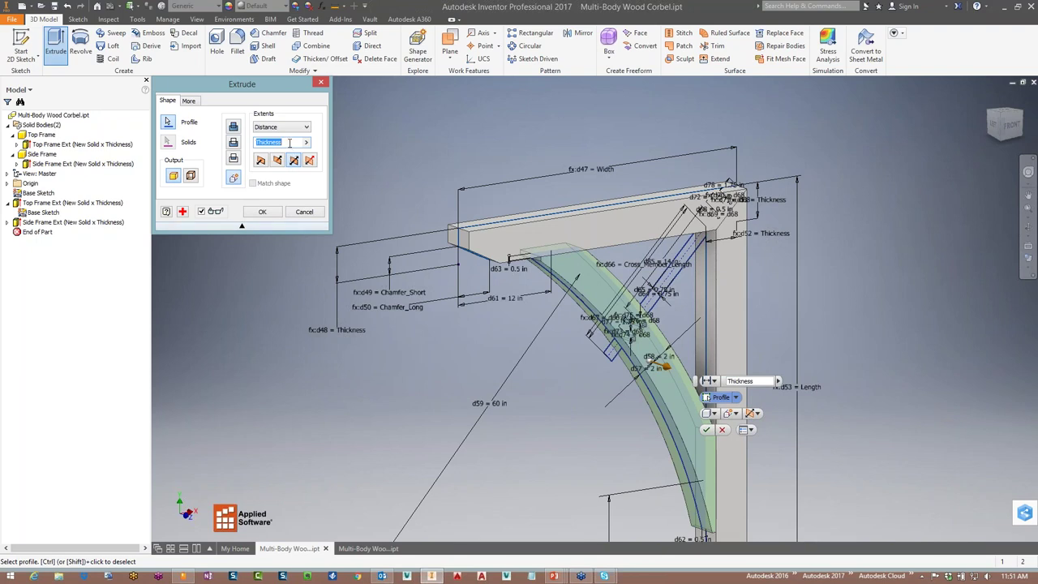
pyautogui.write('3')
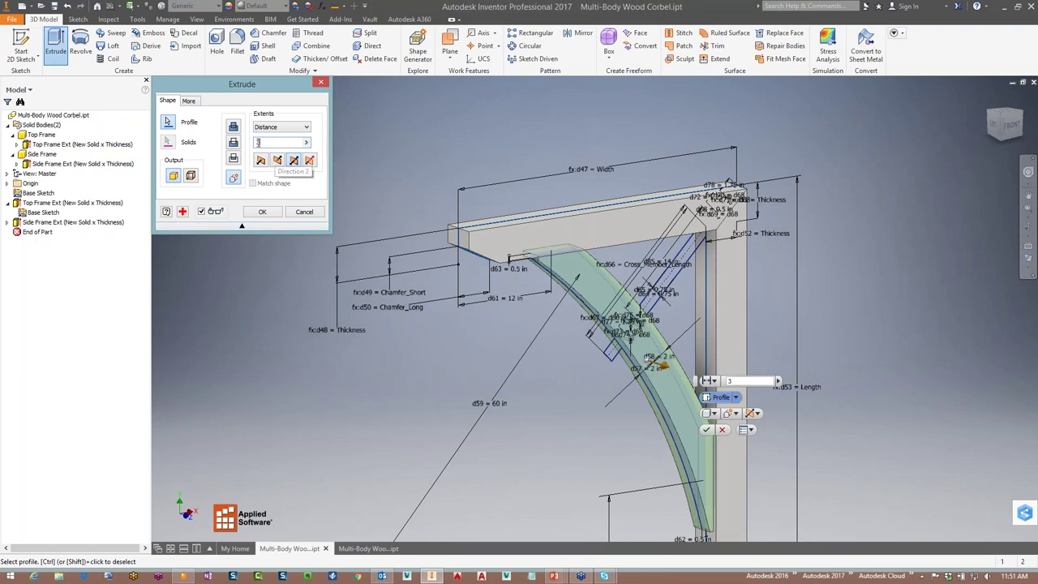
pyautogui.click(264, 216)
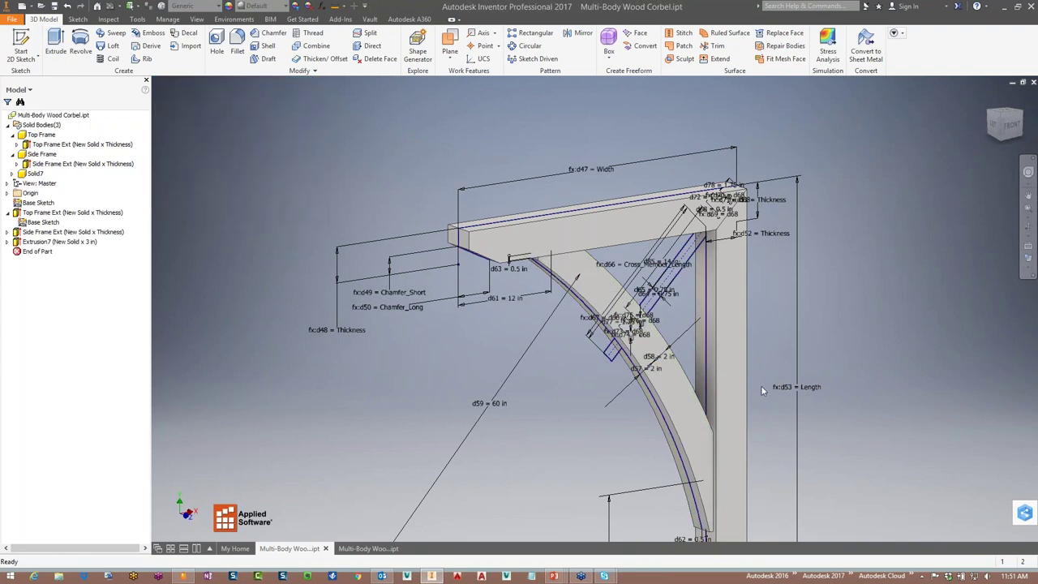
# Start an extrusion of the diagonal cross member, selecting its profile regions from the frame corner to its end beyond the curved brace
pyautogui.keyDown('shift'); pyautogui.moveTo(720, 344); pyautogui.dragTo(671, 334, button='middle'); pyautogui.keyUp('shift')
pyautogui.scroll(3, 674, 336)
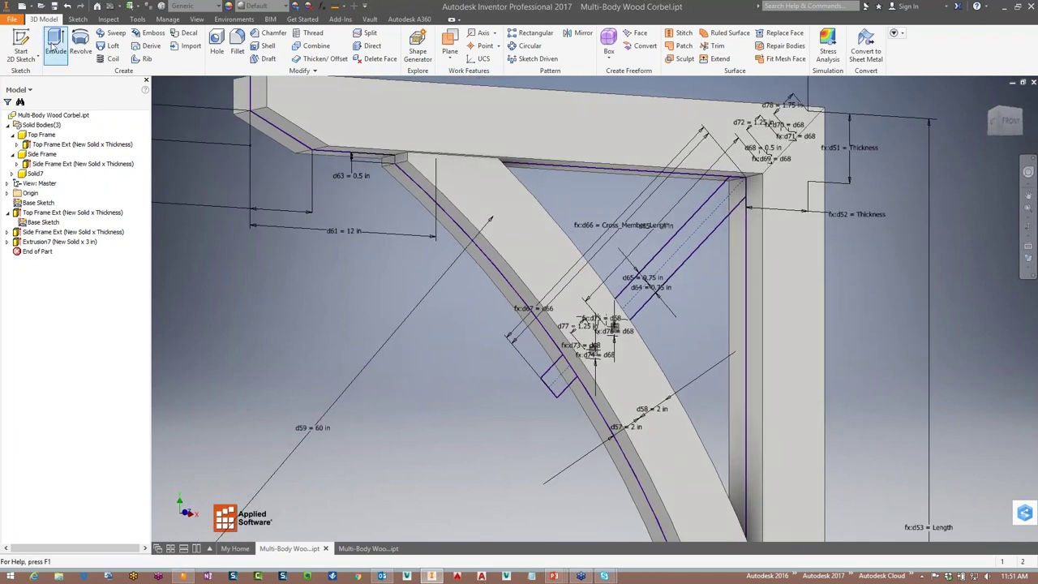
pyautogui.click(53, 47)
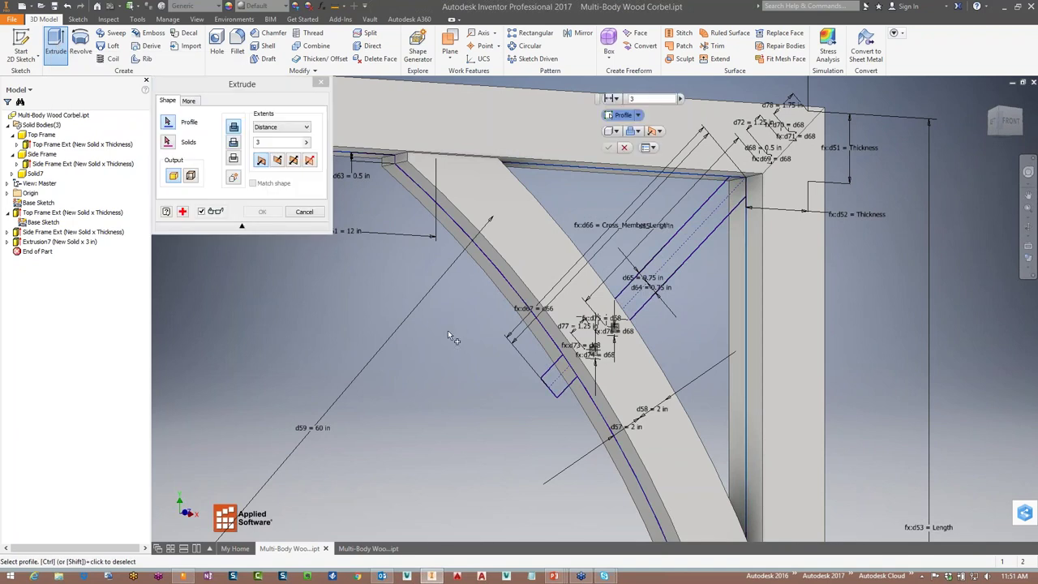
pyautogui.click(553, 383)
pyautogui.click(706, 227)
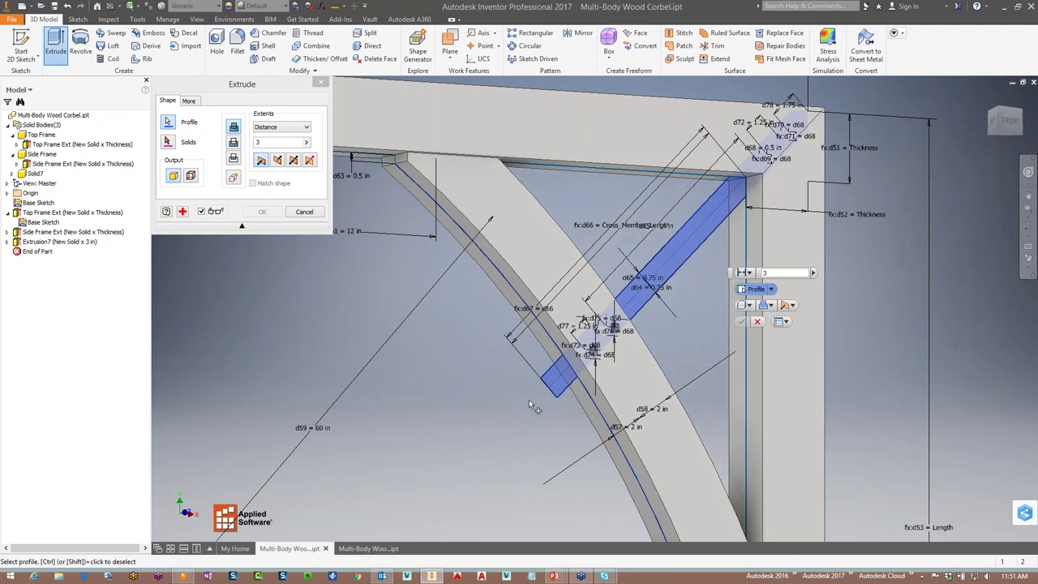
pyautogui.keyDown('shift'); pyautogui.moveTo(637, 300); pyautogui.dragTo(611, 256, button='middle'); pyautogui.keyUp('shift')
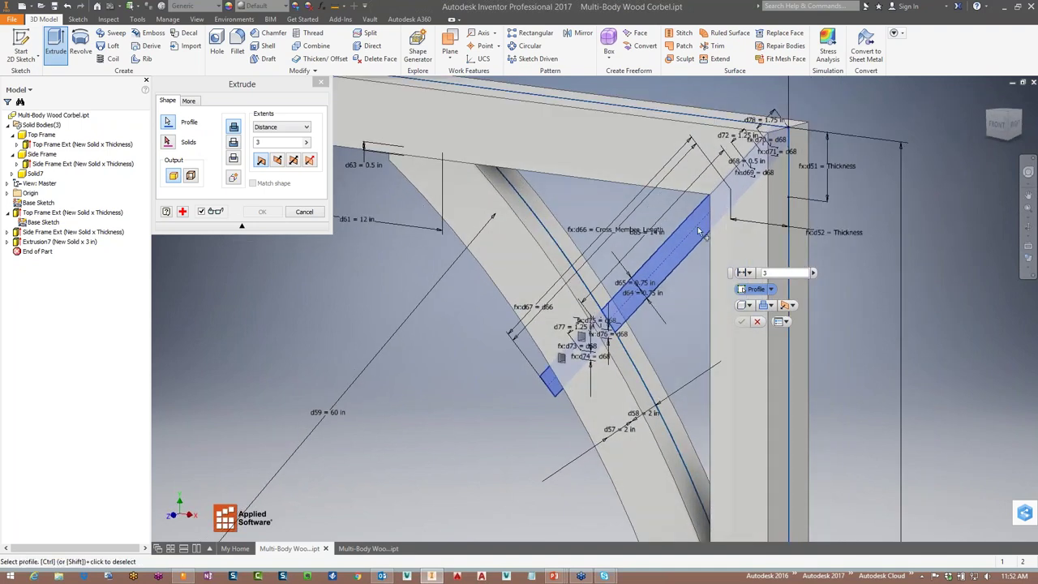
pyautogui.keyDown('shift'); pyautogui.moveTo(621, 281); pyautogui.dragTo(702, 265, button='middle'); pyautogui.keyUp('shift')
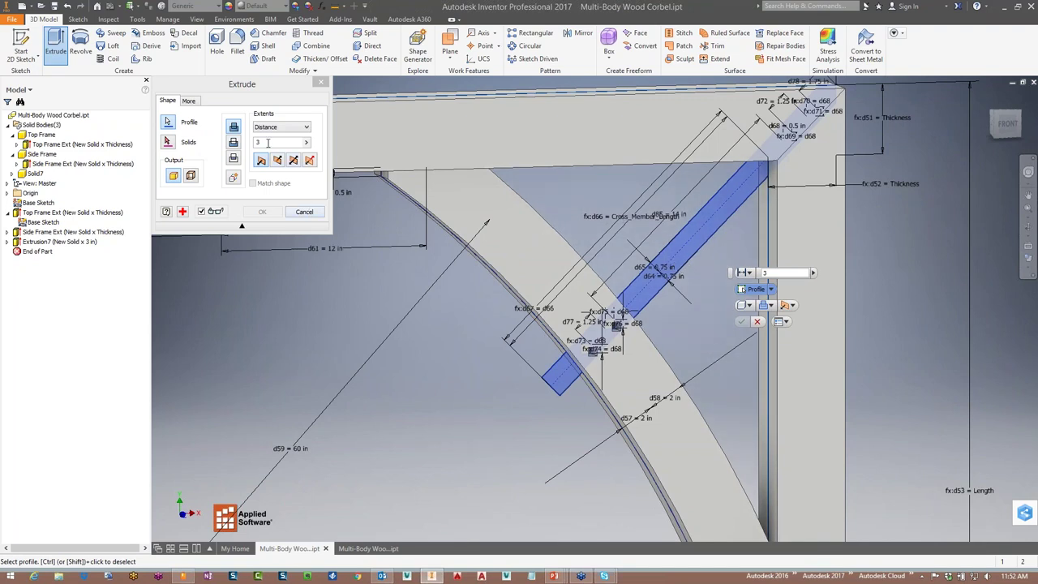
# Extrude the selected diagonal cross member profile symmetrically by 1.5 in as a new solid
pyautogui.click(233, 177)
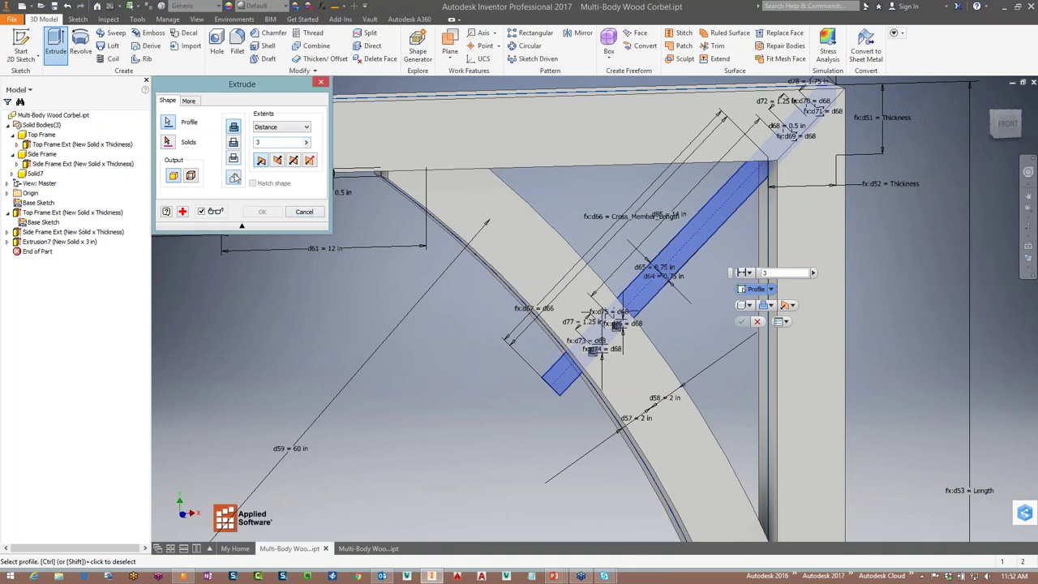
pyautogui.click(277, 160)
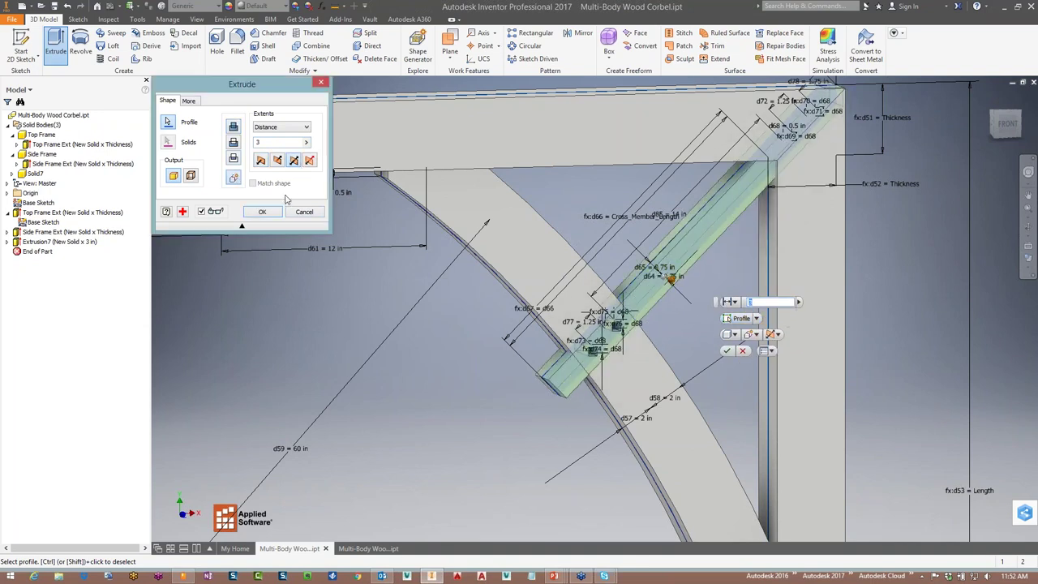
pyautogui.click(256, 142)
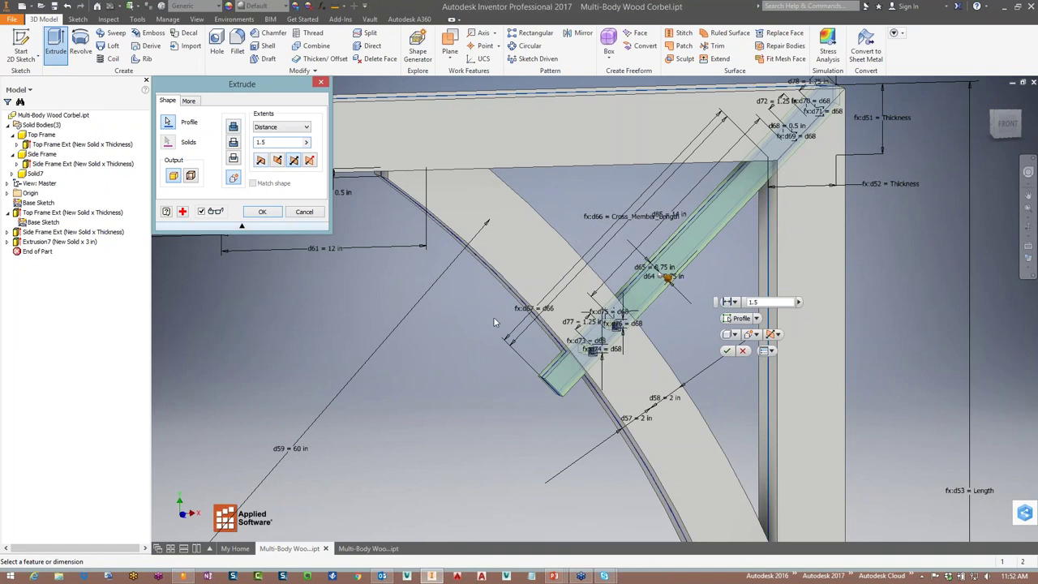
pyautogui.click(579, 393)
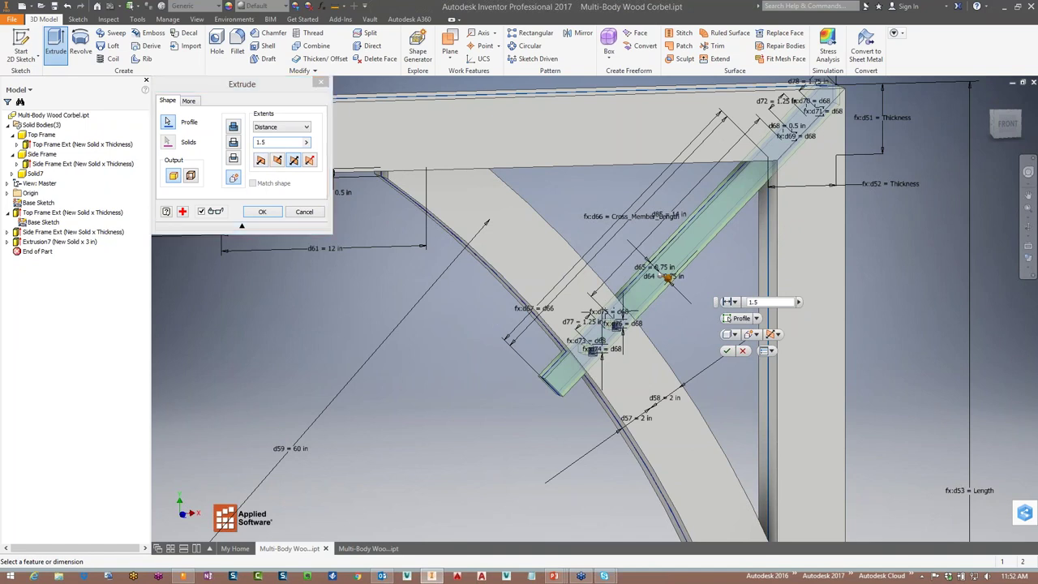
pyautogui.keyDown('shift'); pyautogui.moveTo(649, 349); pyautogui.dragTo(621, 360, button='middle'); pyautogui.keyUp('shift')
pyautogui.scroll(5, 706, 366)
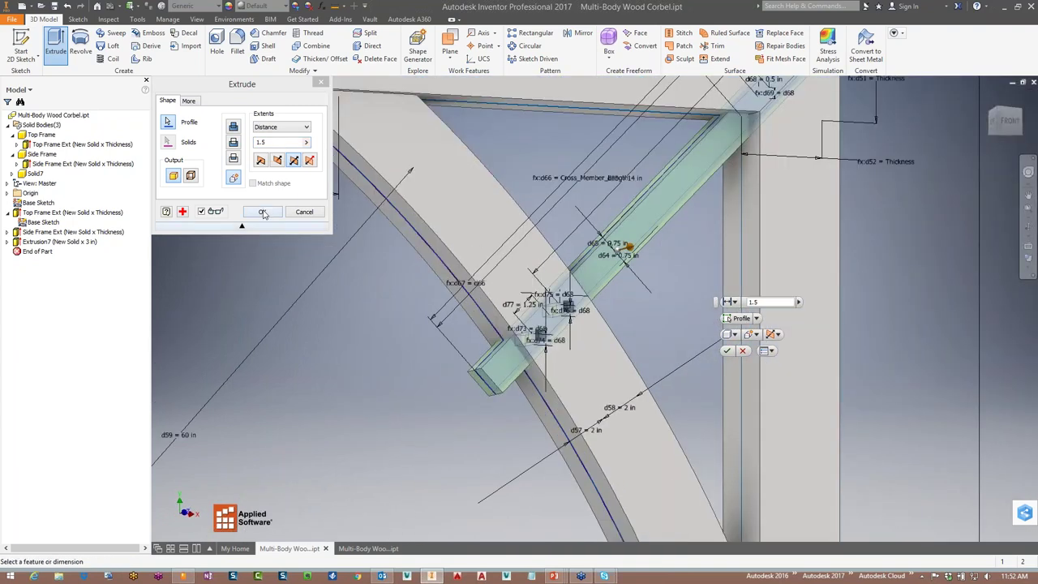
pyautogui.press('Return')
pyautogui.scroll(-5, 903, 309)
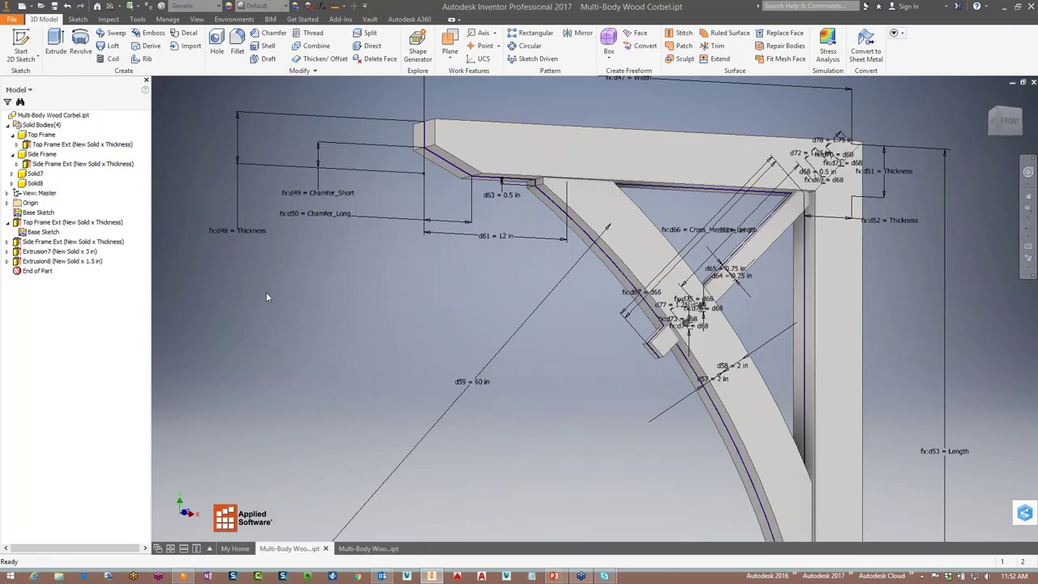
# Turn off the visibility of the shared Base Sketch and inspect the square peg holes in the curved brace
pyautogui.click(38, 213)
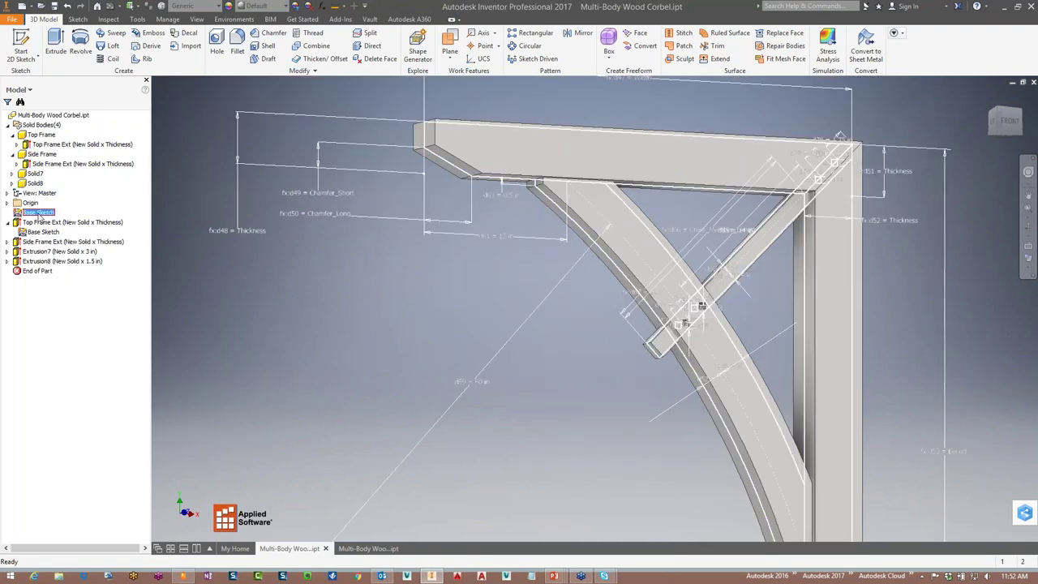
pyautogui.rightClick(39, 215)
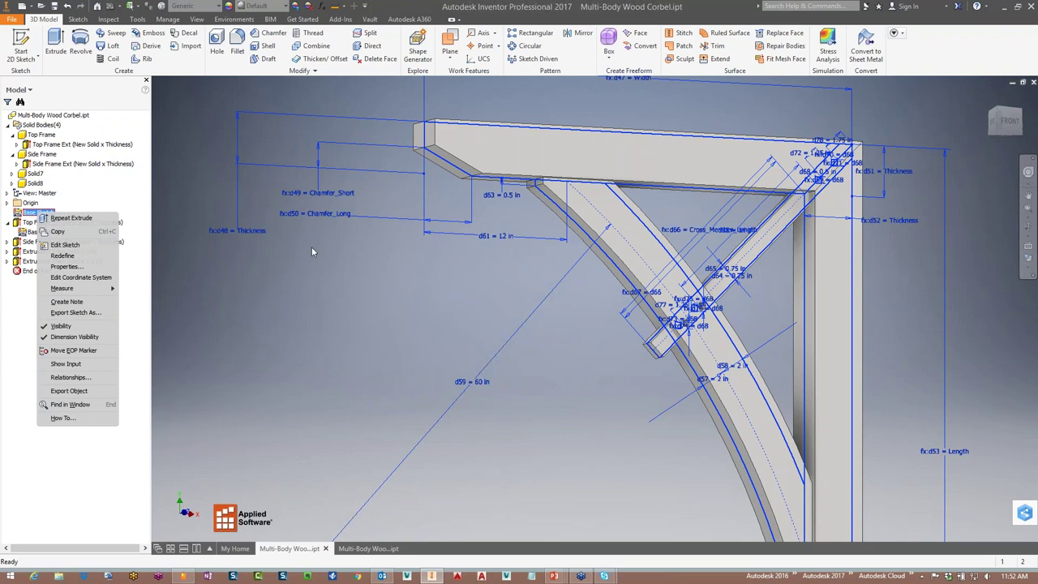
pyautogui.click(62, 326)
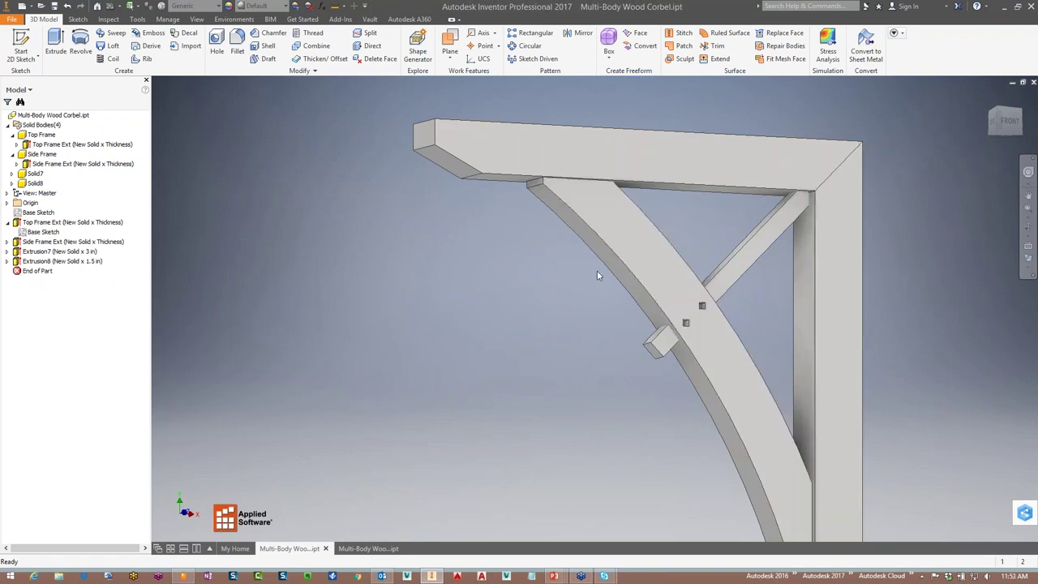
pyautogui.moveTo(547, 349)
pyautogui.keyDown('shift'); pyautogui.mouseDown(button='middle')
pyautogui.moveTo(484, 343)
pyautogui.moveTo(570, 347)
pyautogui.moveTo(529, 343)
pyautogui.moveTo(556, 343)
pyautogui.mouseUp(button='middle'); pyautogui.keyUp('shift')
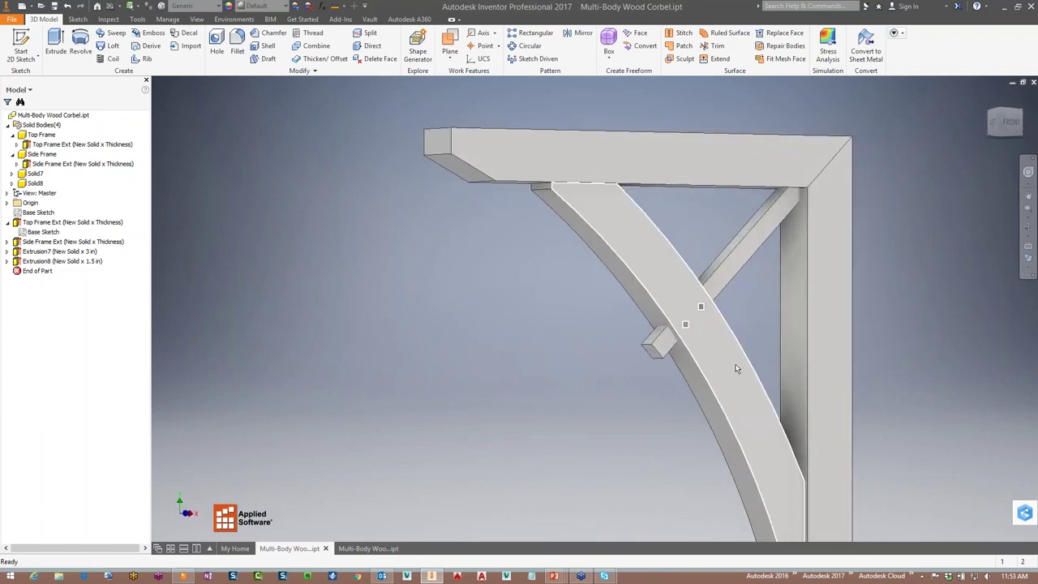
pyautogui.scroll(-5, 697, 335)
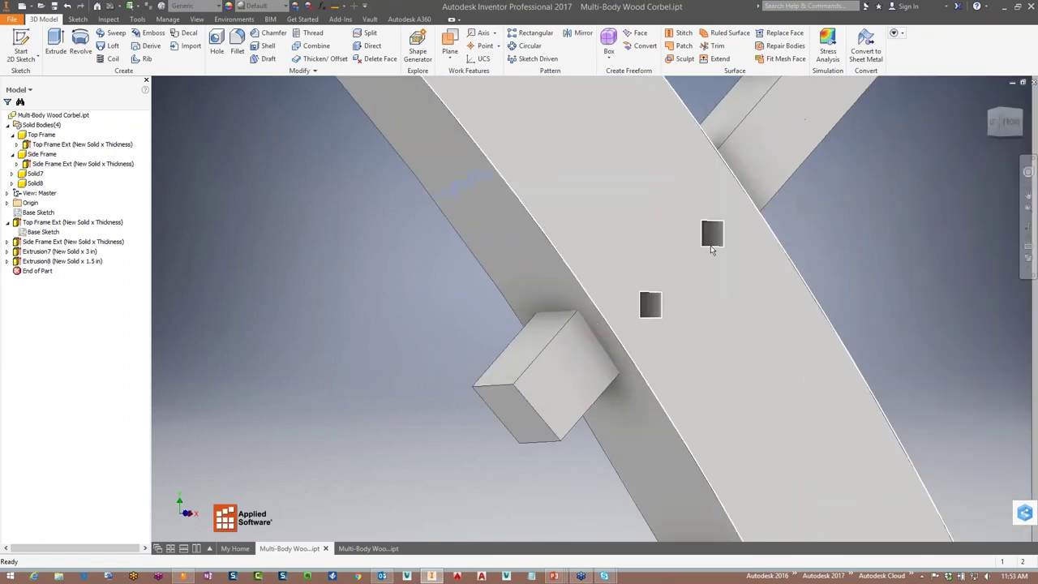
pyautogui.scroll(2, 686, 306)
pyautogui.scroll(2, 686, 306)
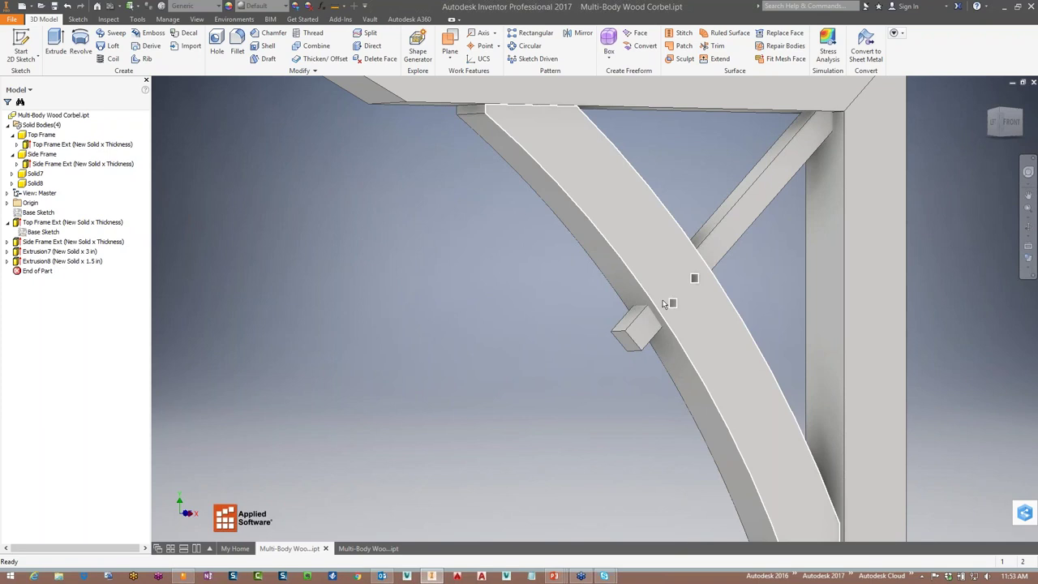
pyautogui.scroll(2, 634, 352)
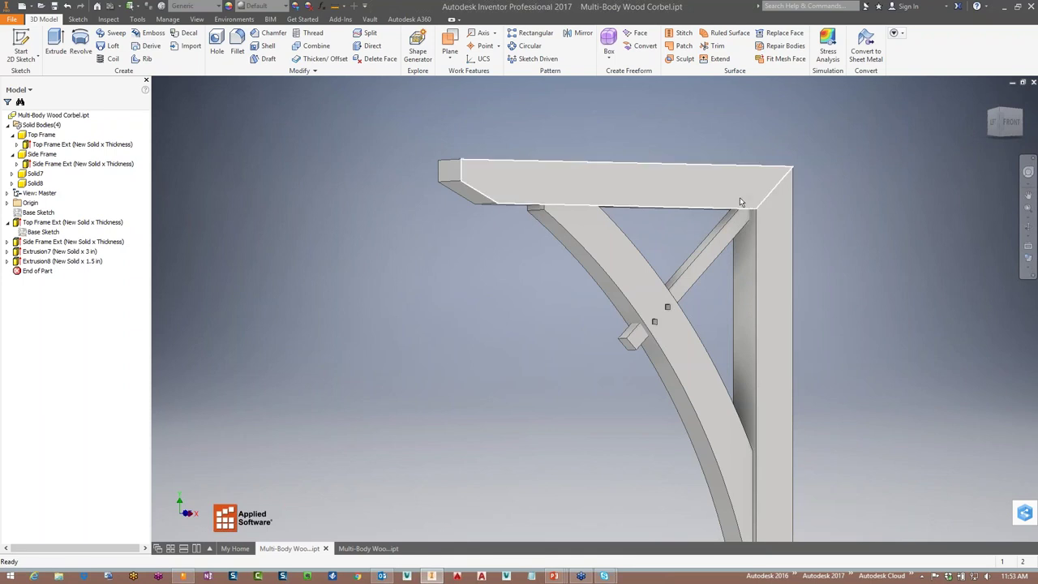
# Open the body properties of the Top Frame solid and update its mass, area and volume values
pyautogui.moveTo(733, 195)
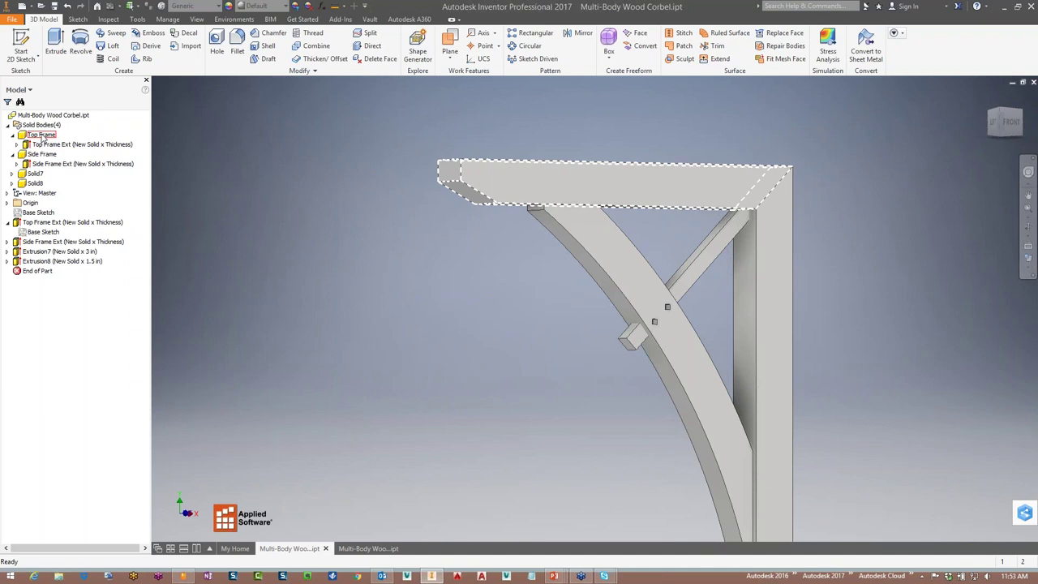
pyautogui.click(42, 136)
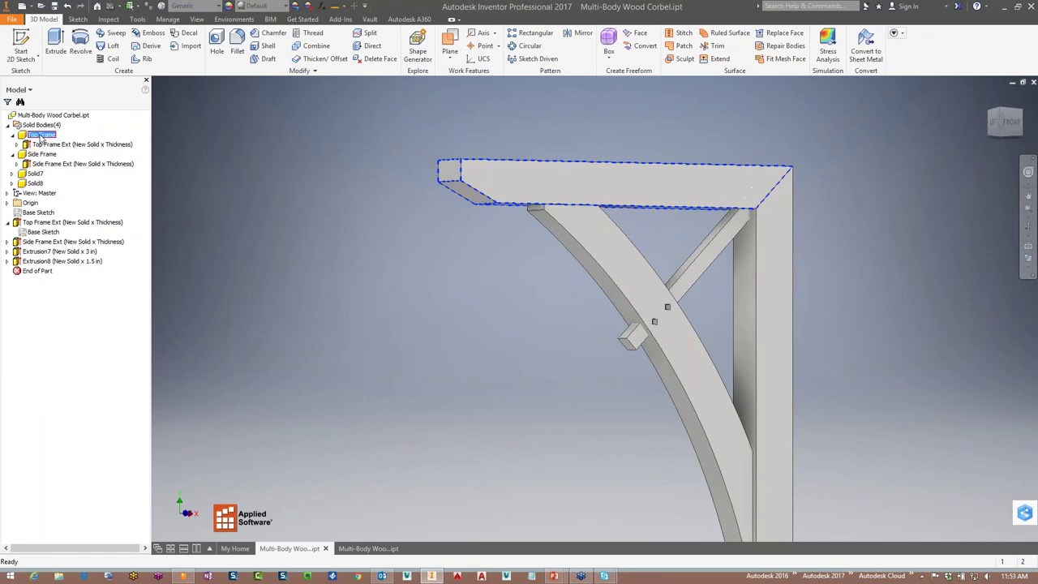
pyautogui.rightClick(41, 138)
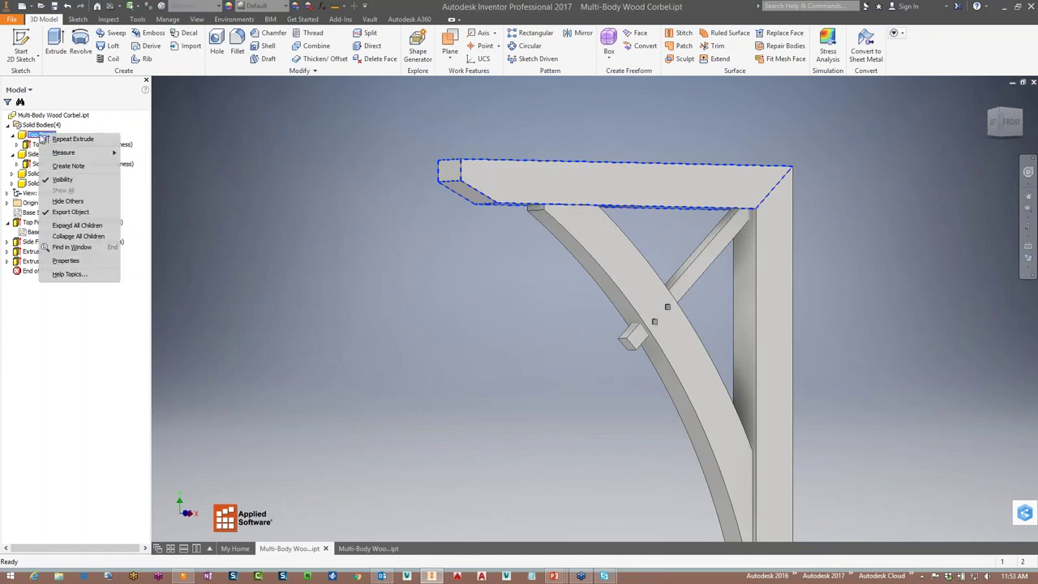
pyautogui.click(66, 260)
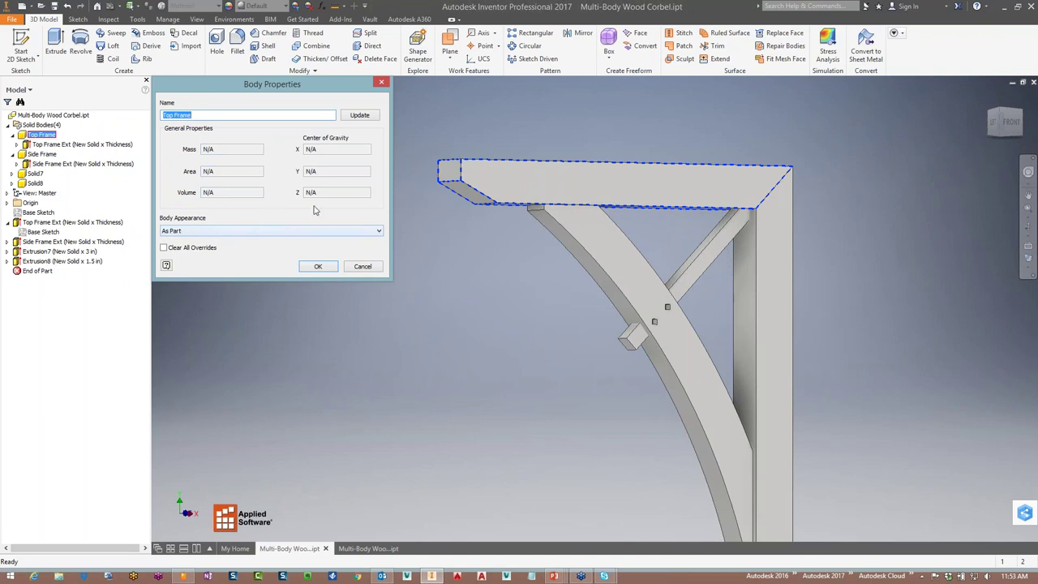
pyautogui.click(360, 116)
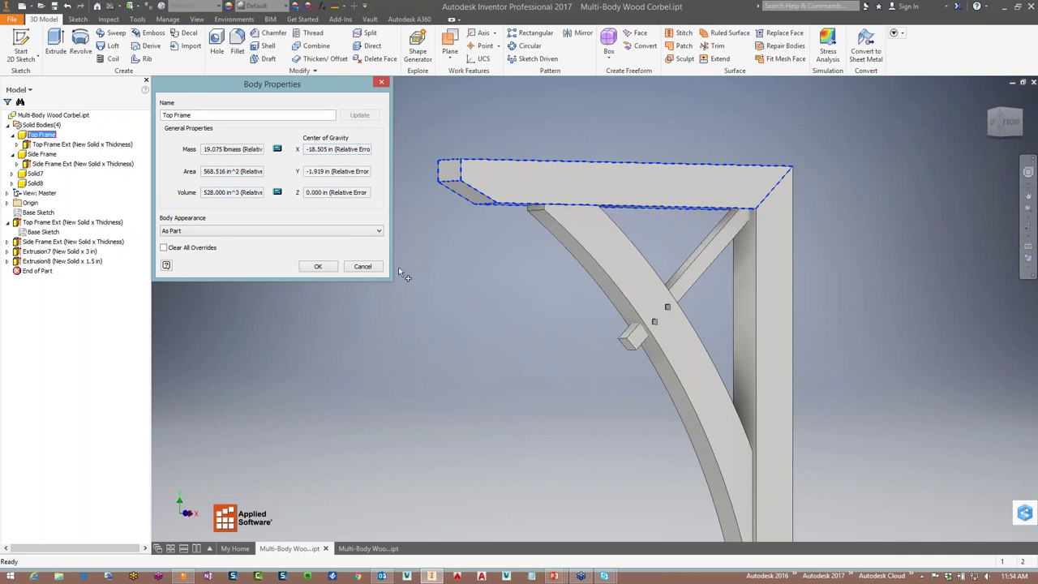
# Set the Top Frame's body appearance to White Ash - Java and apply it
pyautogui.click(284, 235)
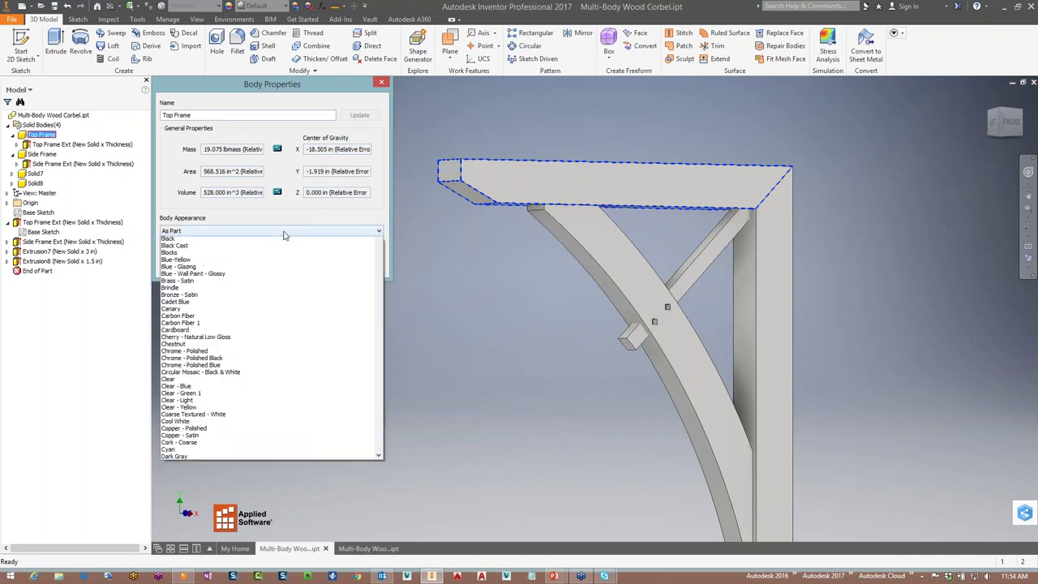
pyautogui.moveTo(378, 273)
pyautogui.mouseDown()
pyautogui.moveTo(387, 361)
pyautogui.moveTo(377, 531)
pyautogui.mouseUp()
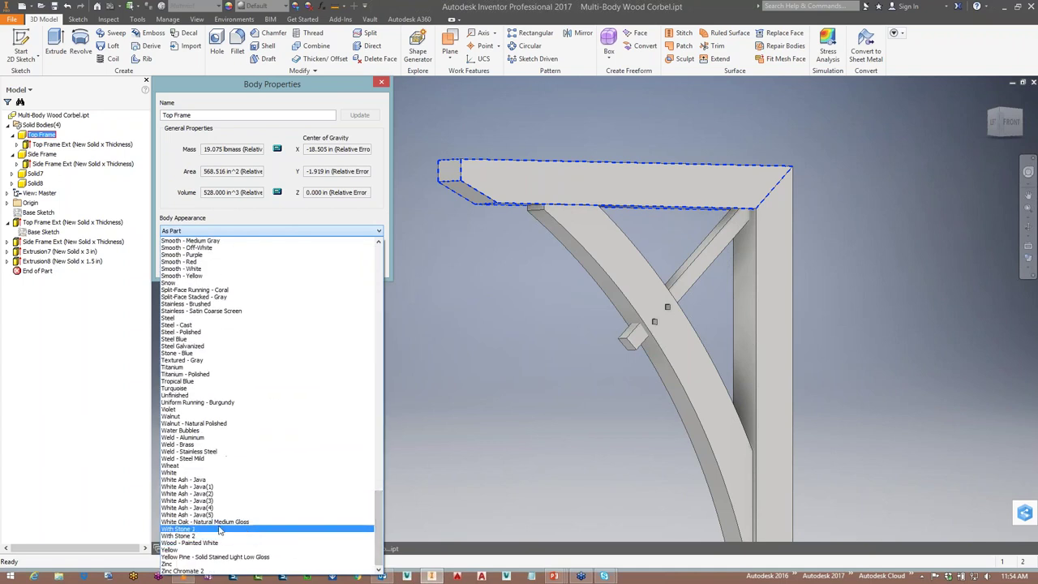
pyautogui.click(183, 480)
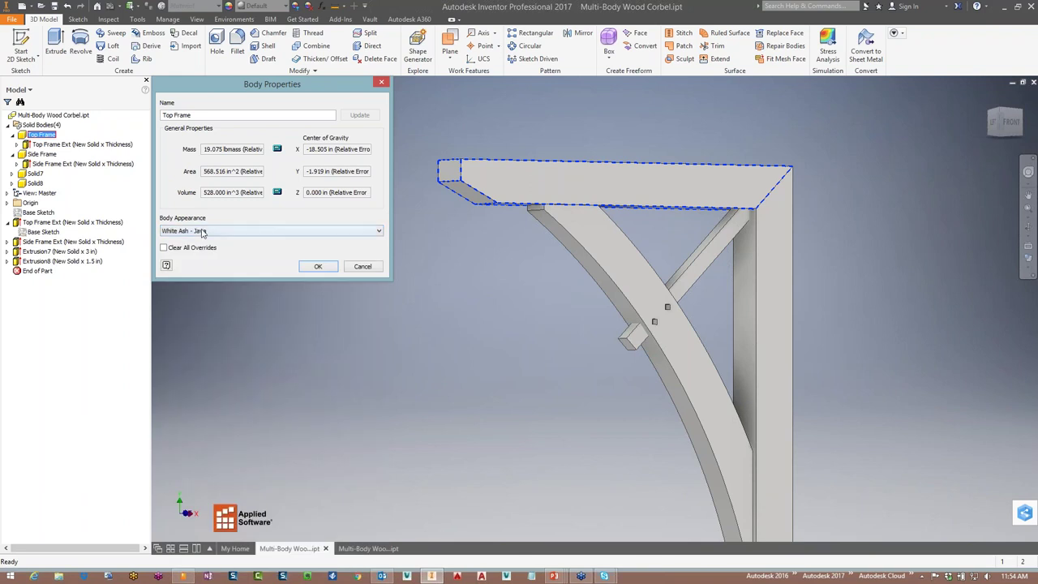
pyautogui.click(316, 266)
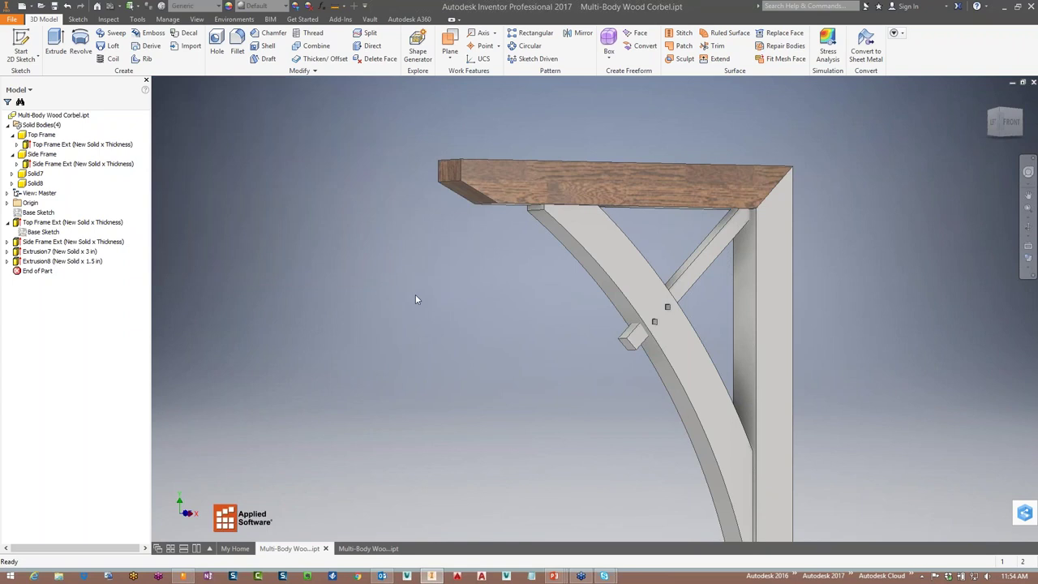
# Set the selection priority to bodies and assign the White Ash - Java appearance to the Side Frame body
pyautogui.keyDown('shift'); pyautogui.moveTo(524, 318); pyautogui.dragTo(490, 282, button='middle'); pyautogui.keyUp('shift')
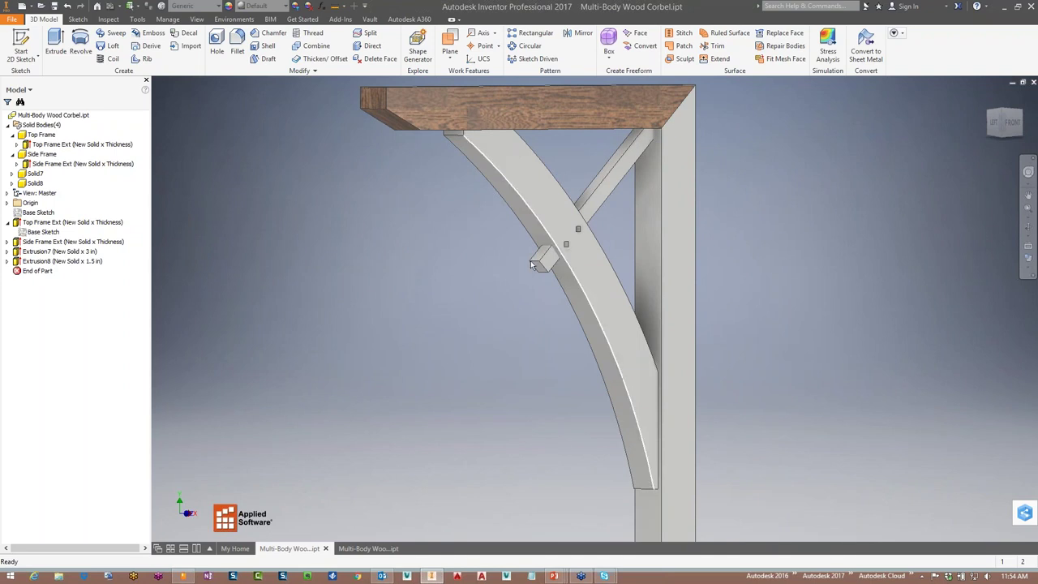
pyautogui.click(139, 8)
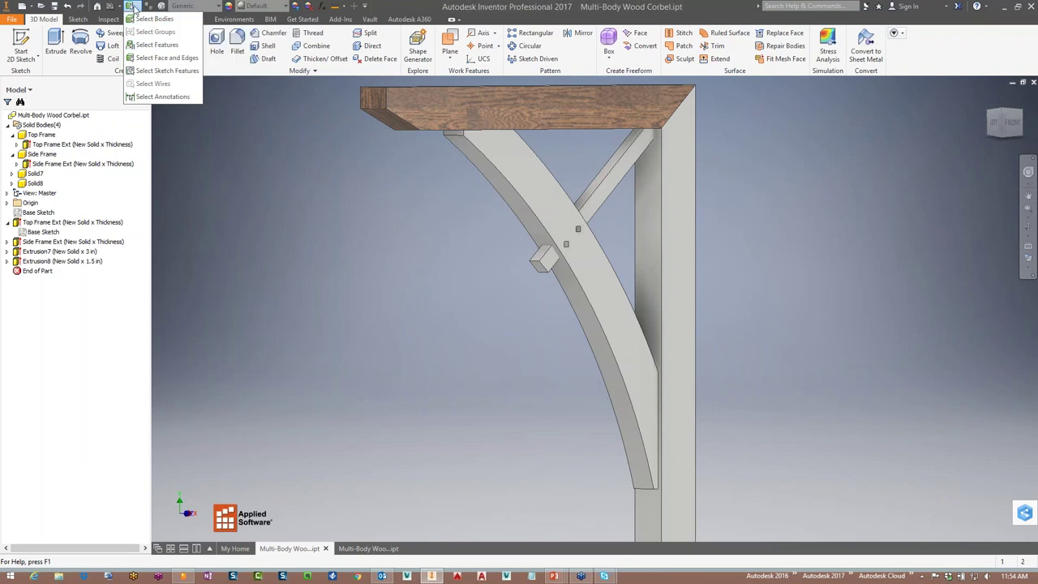
pyautogui.click(154, 19)
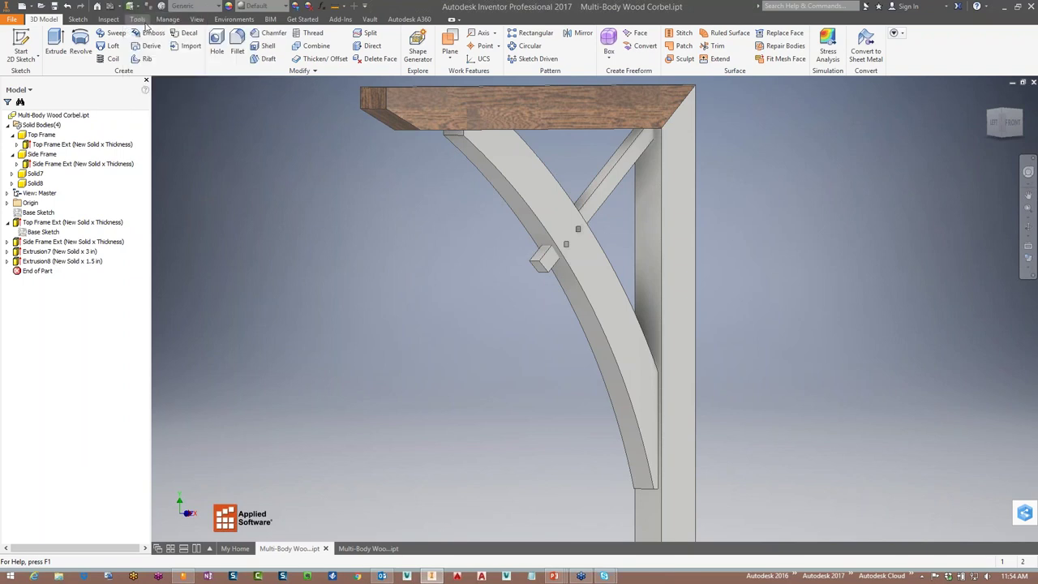
pyautogui.click(665, 231)
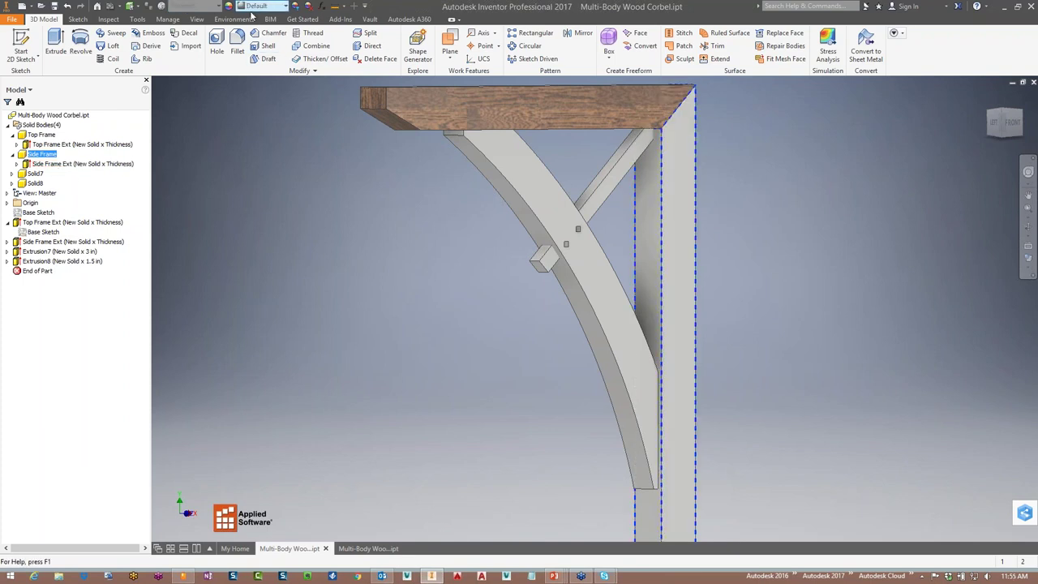
pyautogui.click(282, 8)
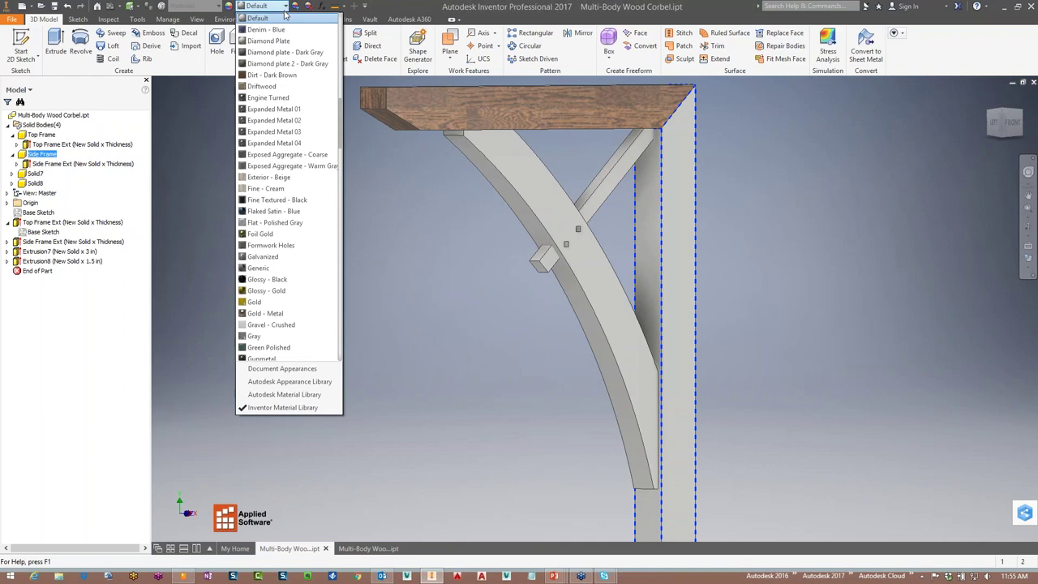
pyautogui.moveTo(341, 139); pyautogui.dragTo(342, 357)
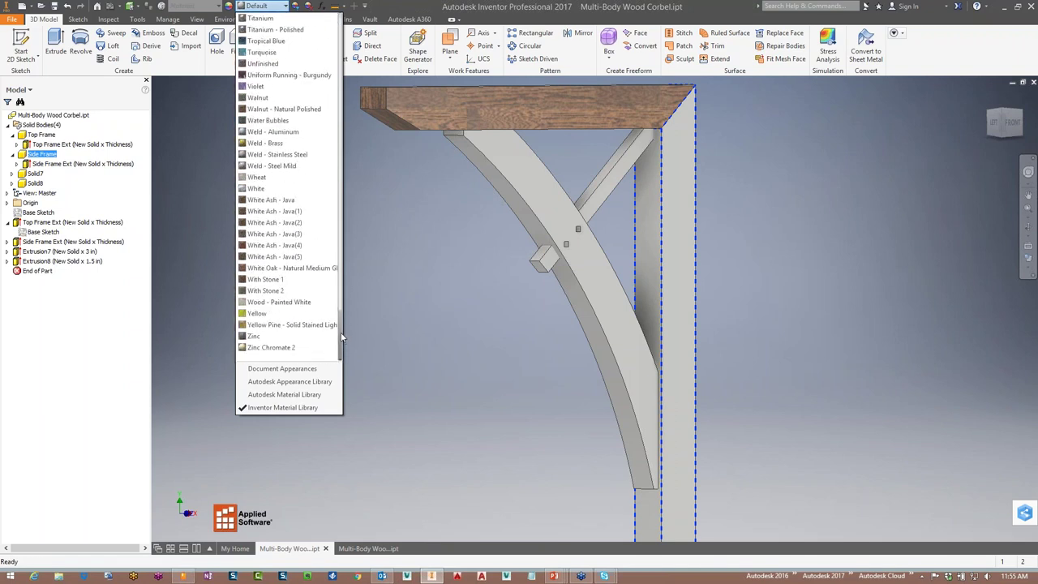
pyautogui.click(275, 200)
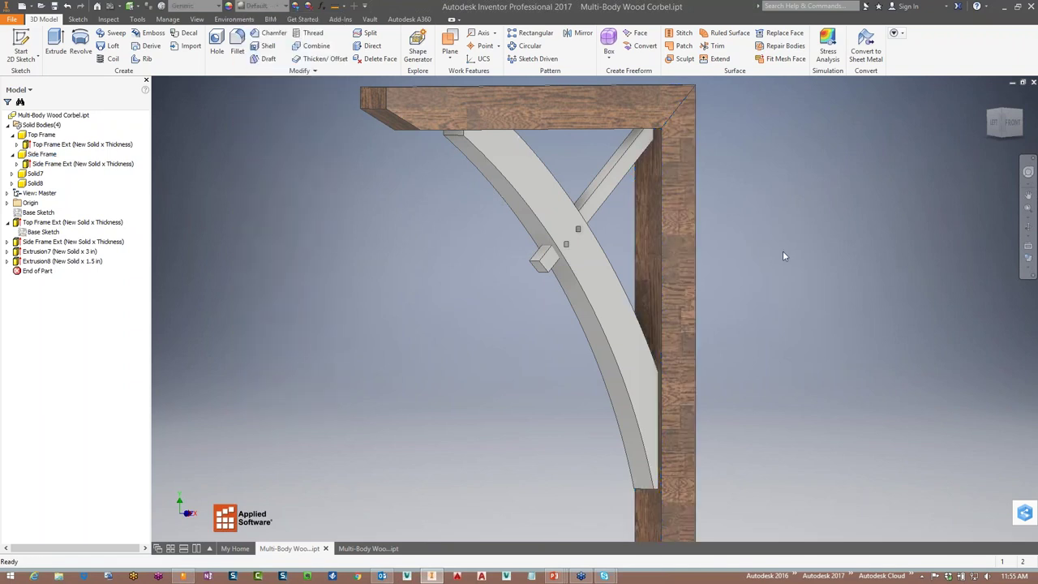
# Rename the curved brace's solid body as Curved Frame
pyautogui.moveTo(782, 273)
pyautogui.keyDown('shift'); pyautogui.mouseDown(button='middle')
pyautogui.moveTo(900, 267)
pyautogui.moveTo(780, 274)
pyautogui.mouseUp(button='middle'); pyautogui.keyUp('shift')
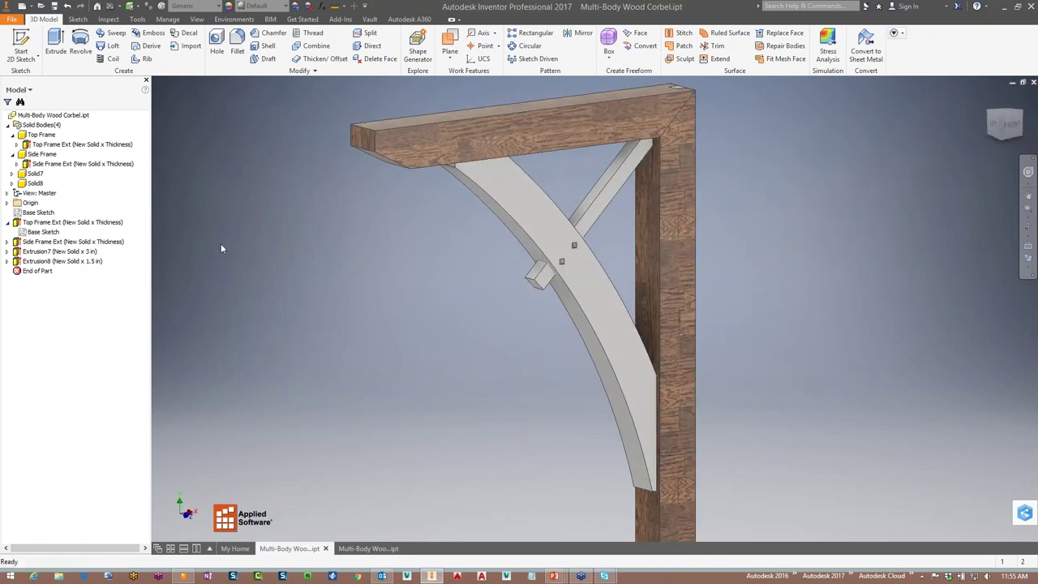
pyautogui.click(35, 175)
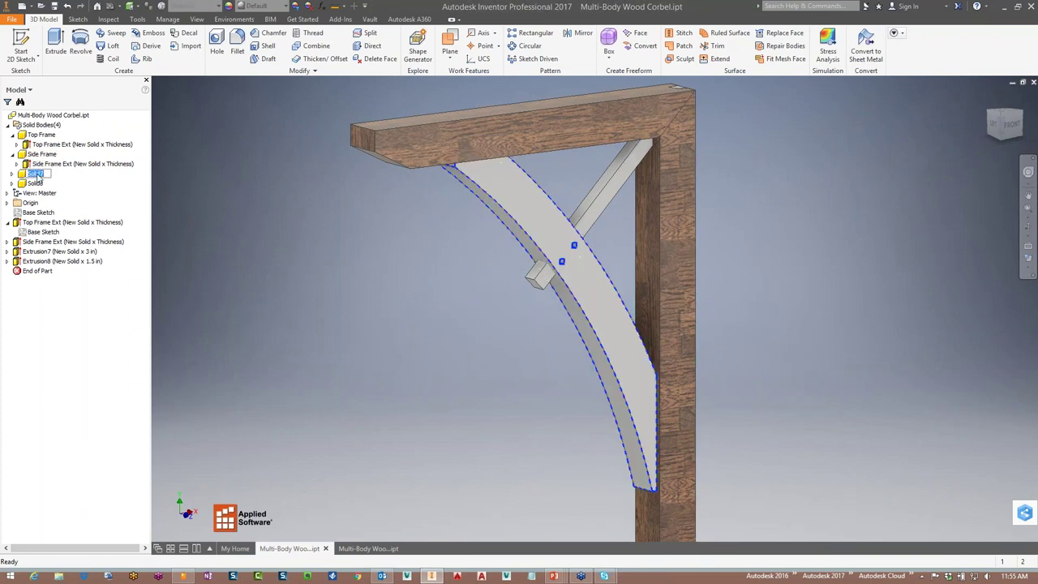
pyautogui.write('Curved Frame')
pyautogui.press('Return')
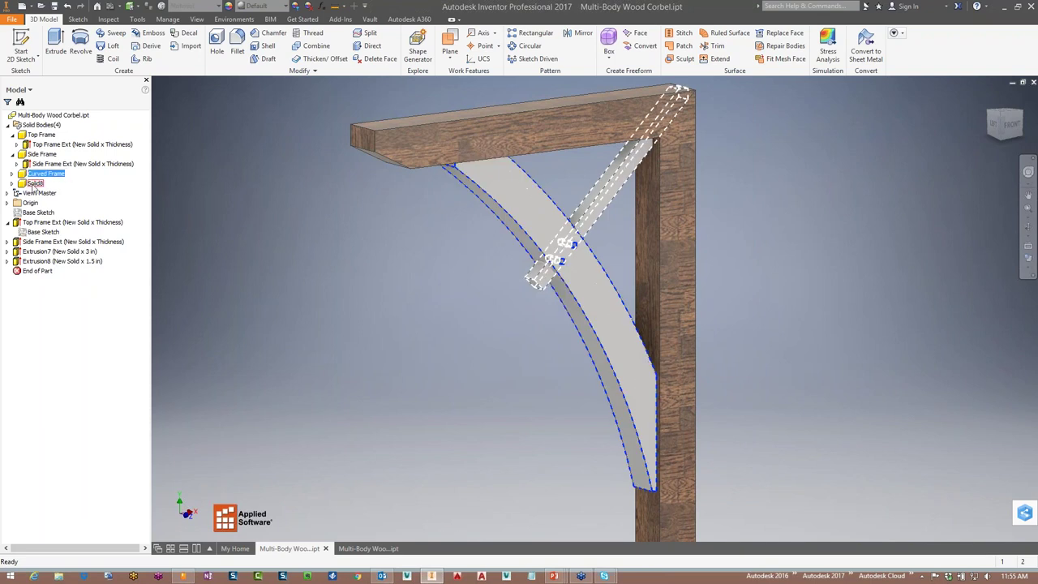
# Rename the diagonal cross member's solid body as Cross Bracket
pyautogui.click(36, 182)
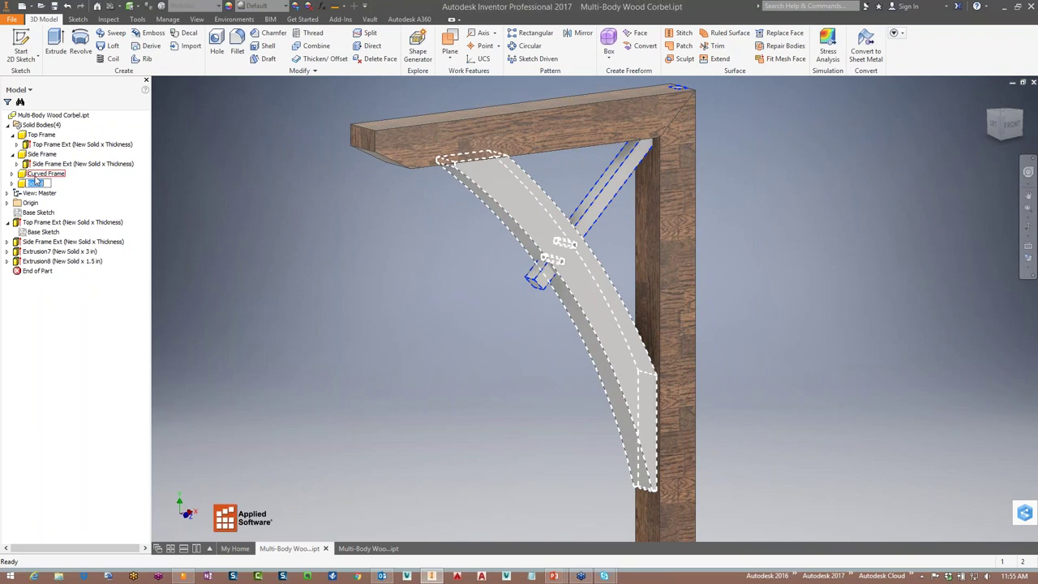
pyautogui.write('Cross Bracket')
pyautogui.press('Return')
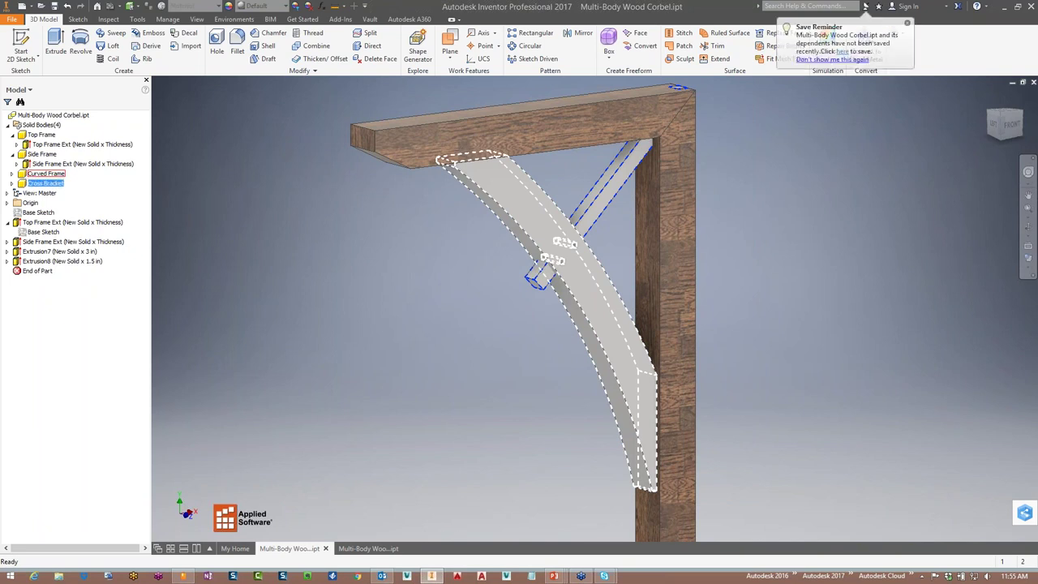
# Expand the Curved Frame body and highlight the extrusion that formed it
pyautogui.click(12, 173)
pyautogui.click(64, 183)
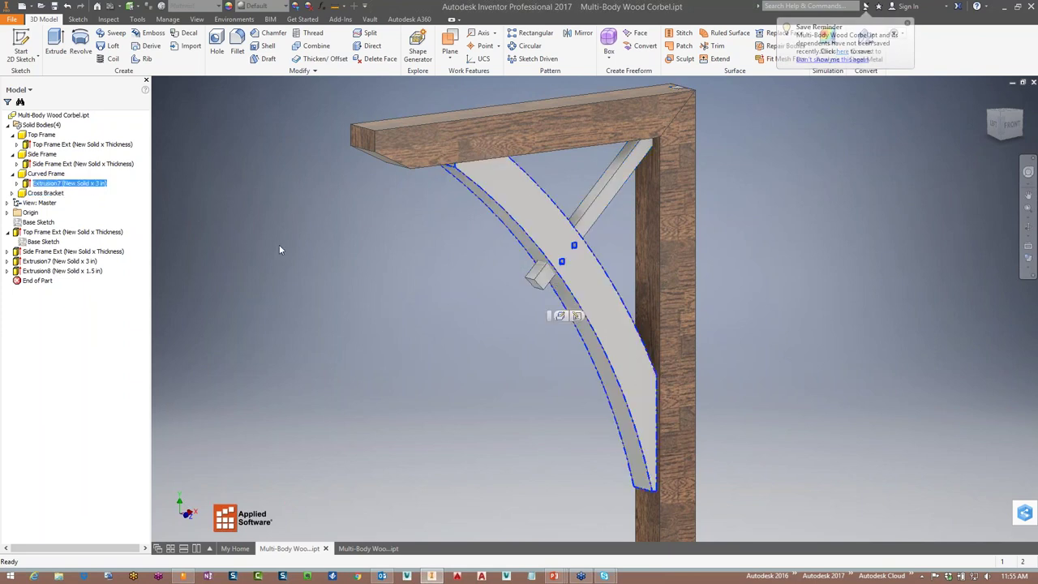
pyautogui.click(798, 281)
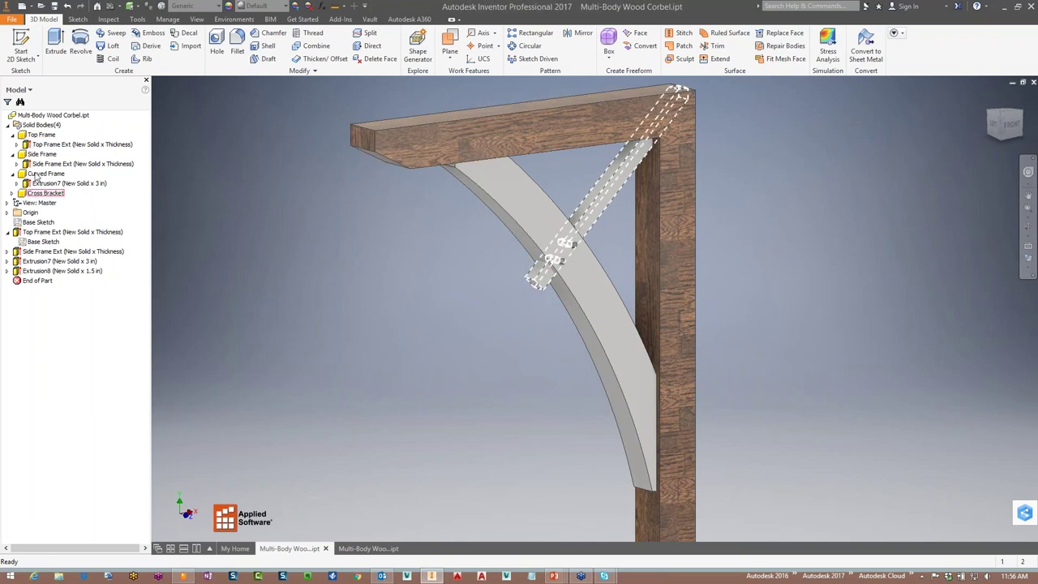
# Collapse the feature lists of the Top Frame, Side Frame and Curved Frame bodies
pyautogui.click(13, 135)
pyautogui.click(12, 144)
pyautogui.click(12, 154)
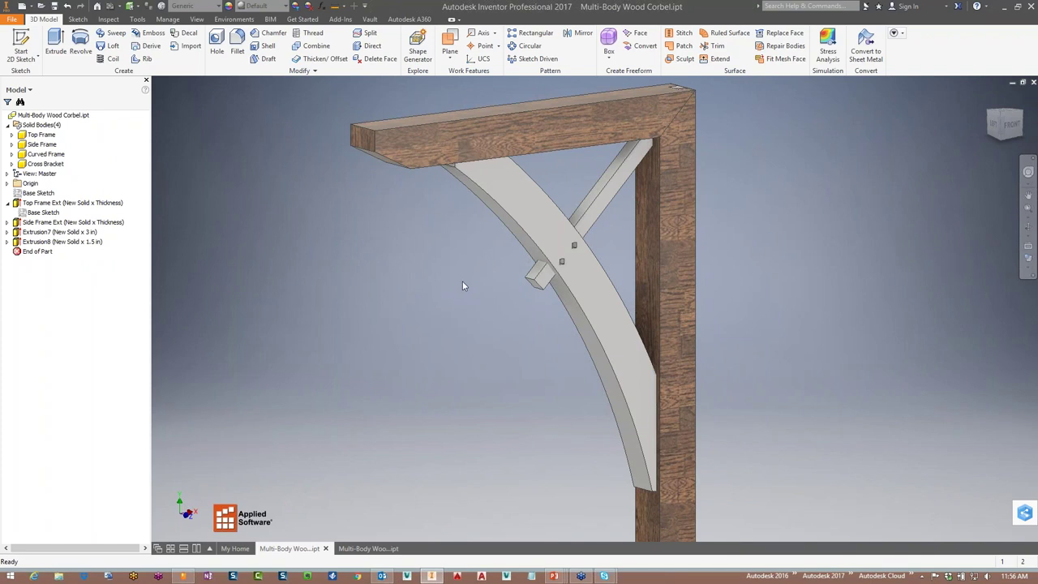
pyautogui.click(40, 143)
pyautogui.click(299, 96)
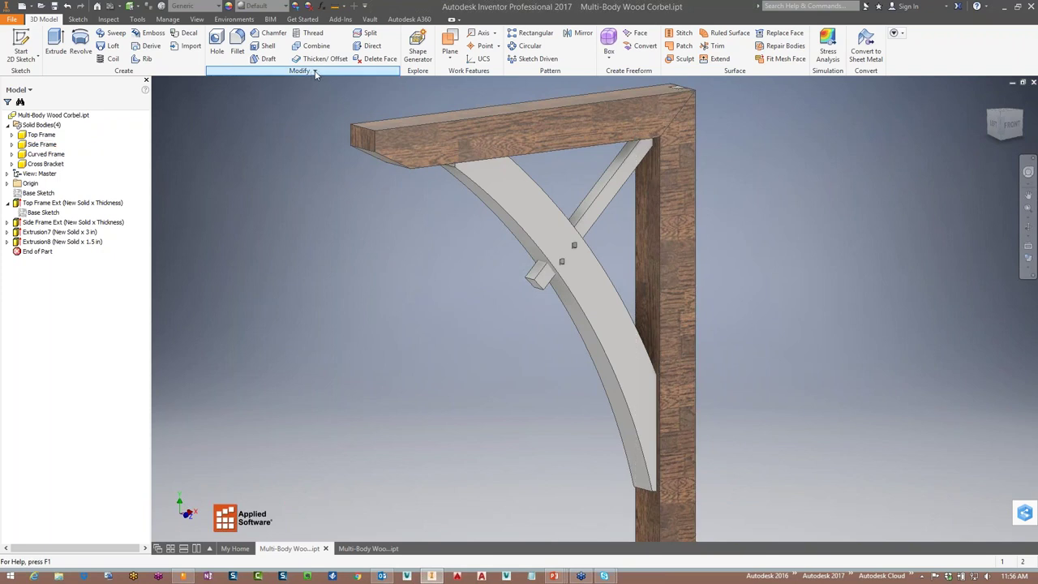
# Start Move Bodies and select the Top Frame and Curved Frame bodies for a free move
pyautogui.click(314, 71)
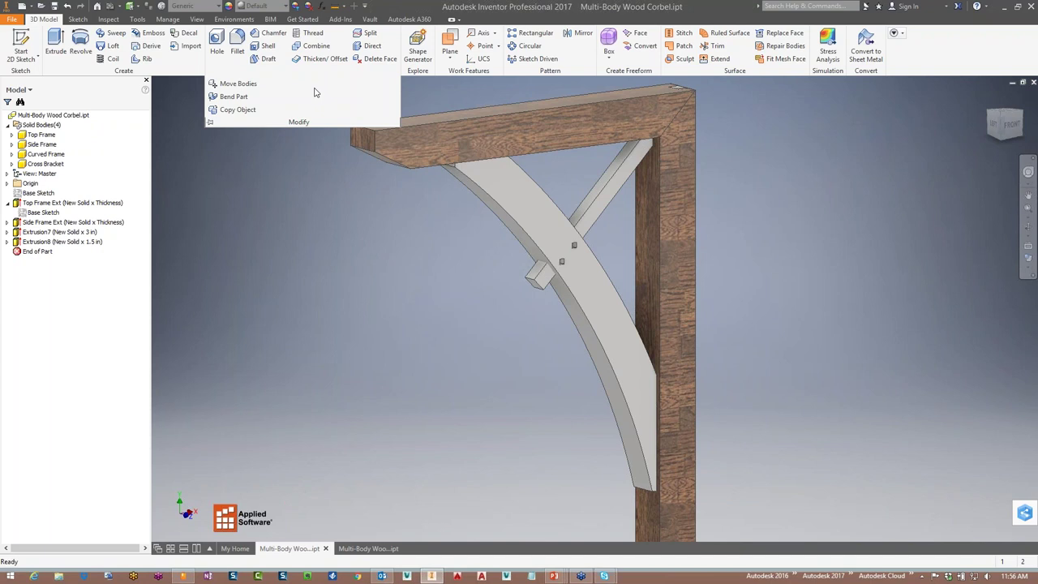
pyautogui.click(238, 85)
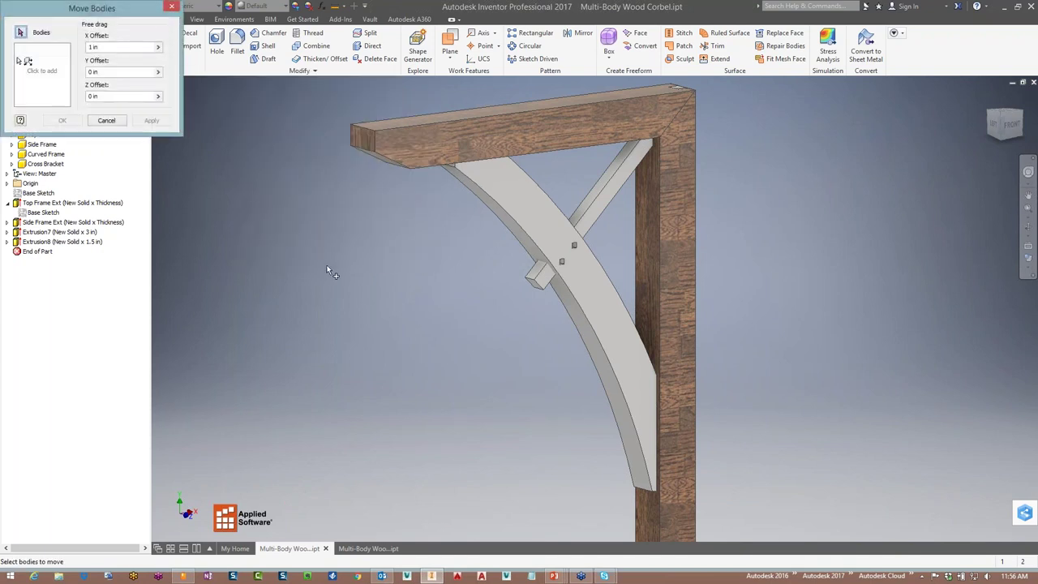
pyautogui.moveTo(100, 13); pyautogui.dragTo(287, 206)
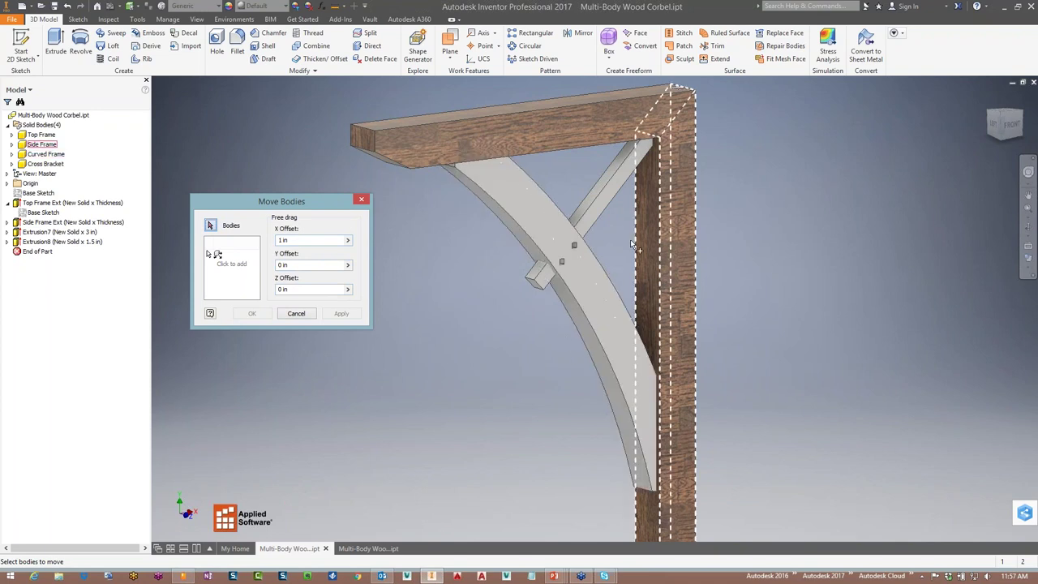
pyautogui.click(550, 120)
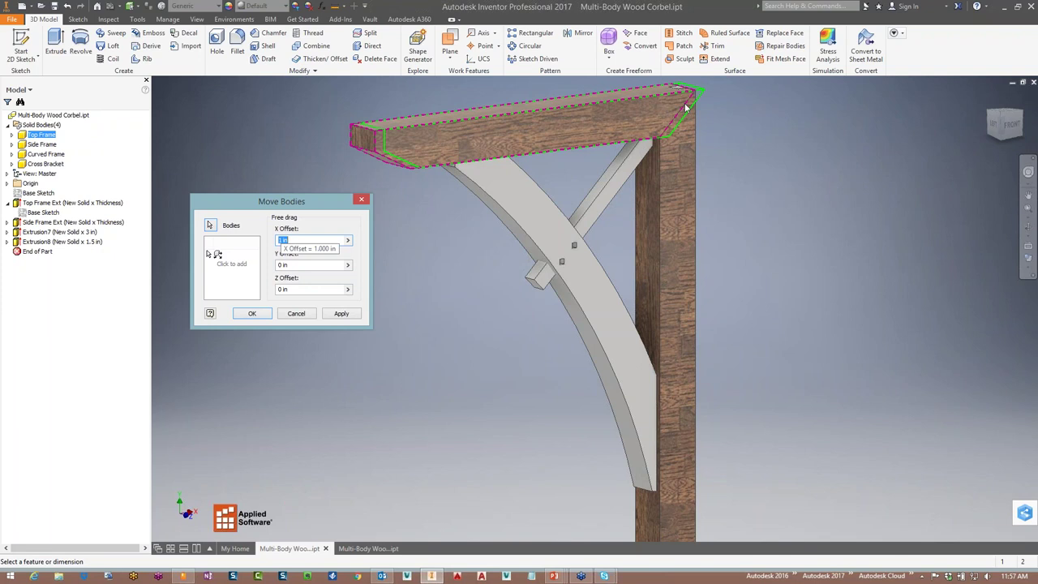
pyautogui.scroll(5, 715, 90)
pyautogui.moveTo(702, 100); pyautogui.dragTo(705, 191, button='middle')
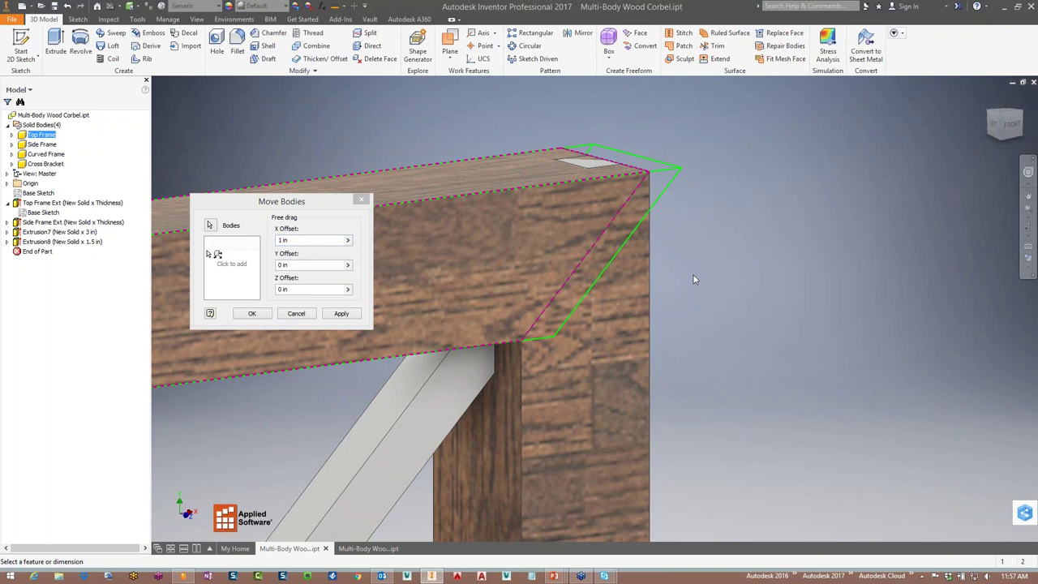
pyautogui.scroll(5, 693, 275)
pyautogui.moveTo(207, 254); pyautogui.dragTo(309, 132)
pyautogui.press('Escape')
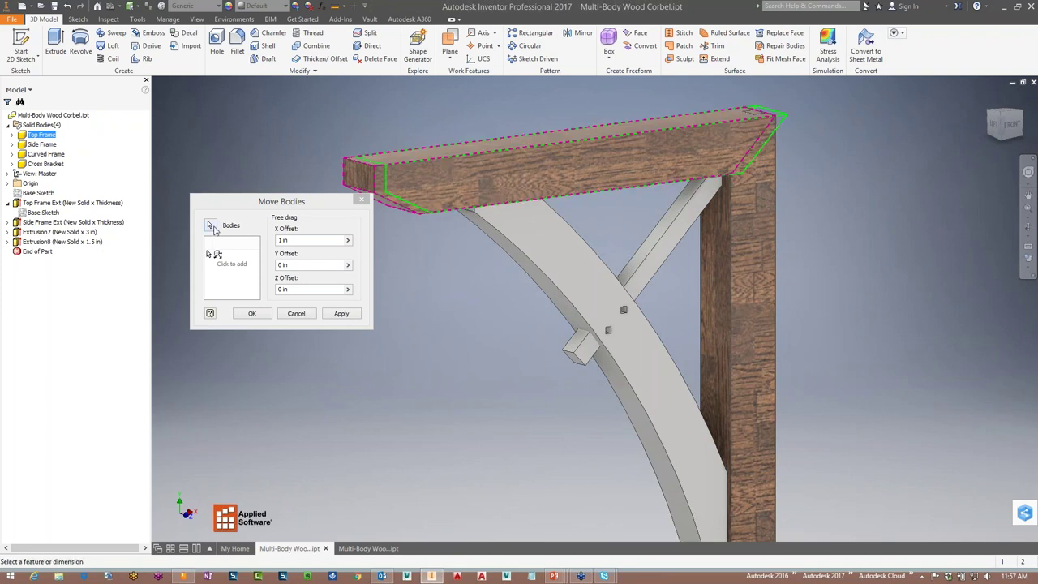
pyautogui.click(211, 226)
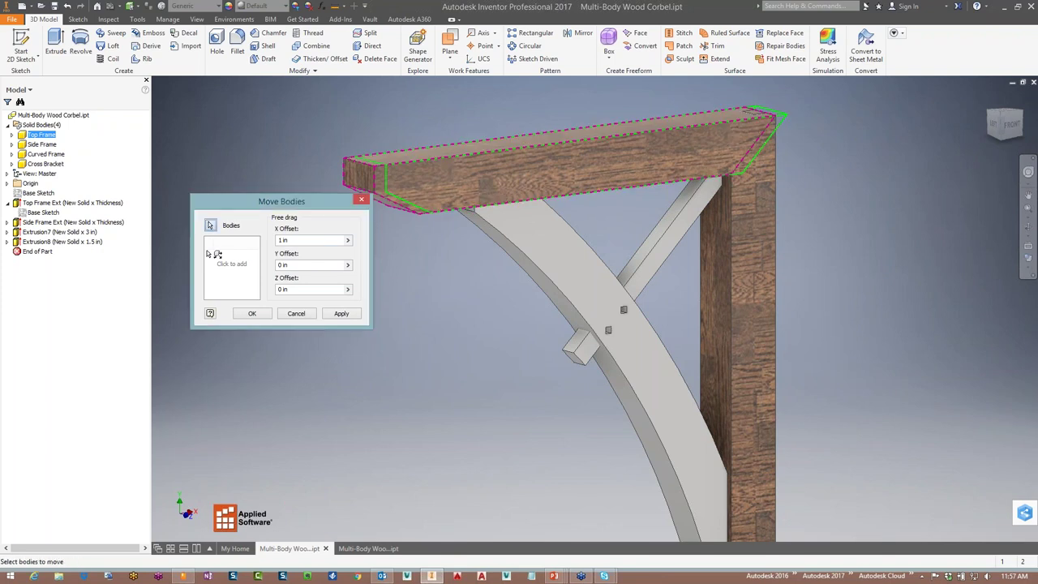
pyautogui.click(543, 237)
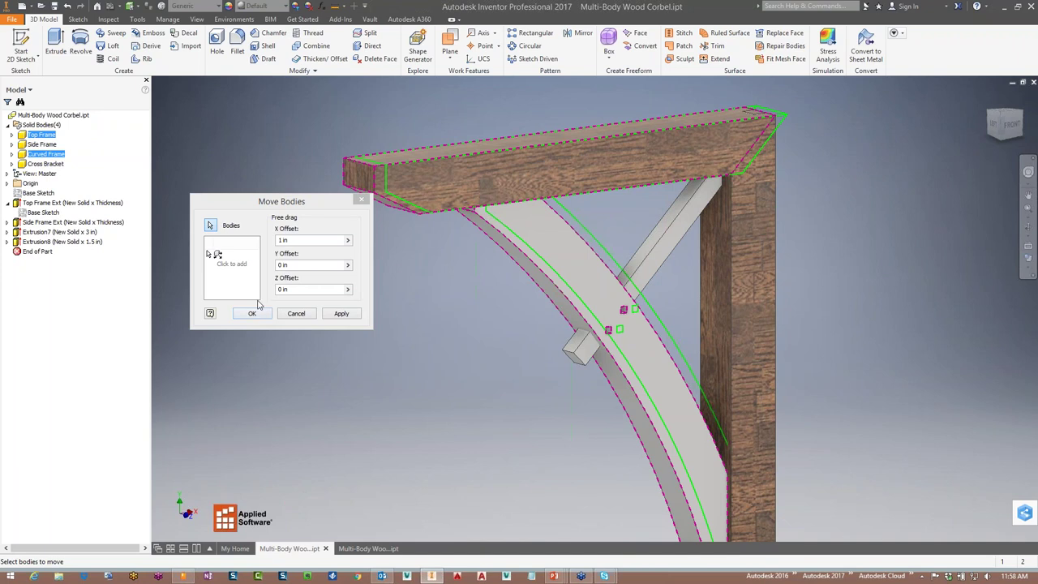
# Set the free move's X offset to -1 in for the selected bodies
pyautogui.click(280, 240)
pyautogui.write('-')
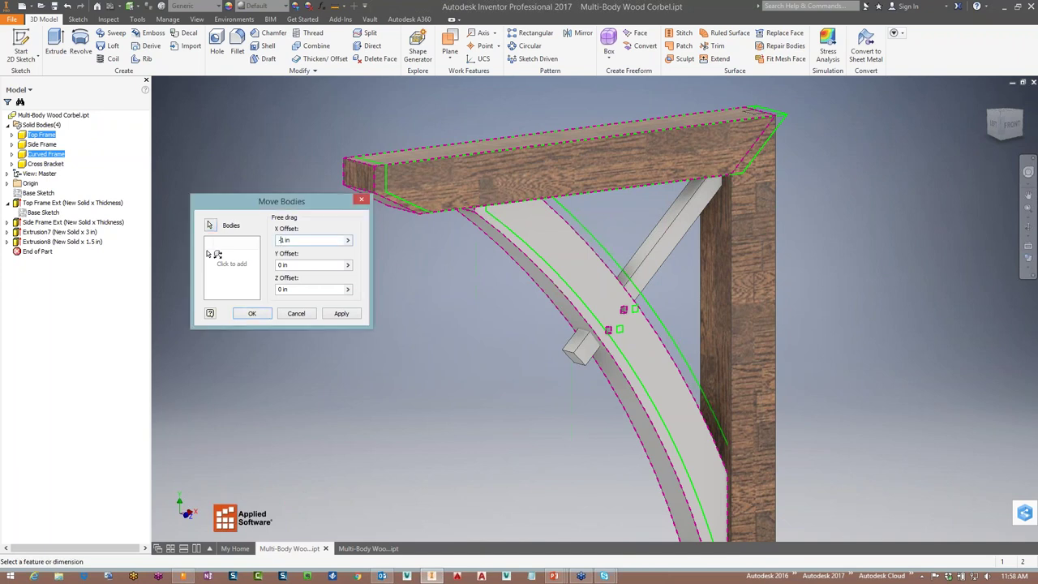
pyautogui.moveTo(290, 208); pyautogui.dragTo(283, 263)
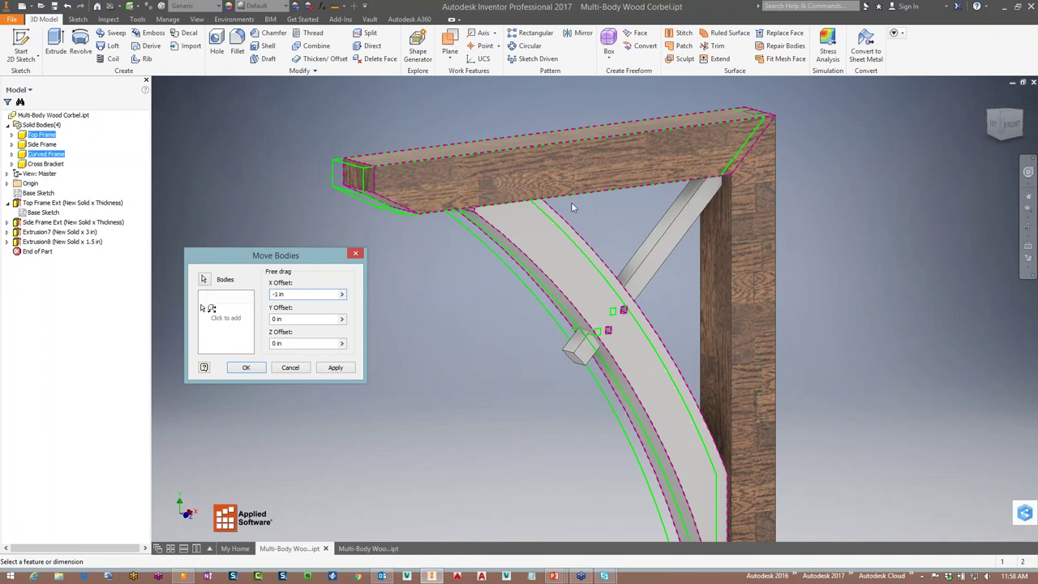
pyautogui.doubleClick(277, 294)
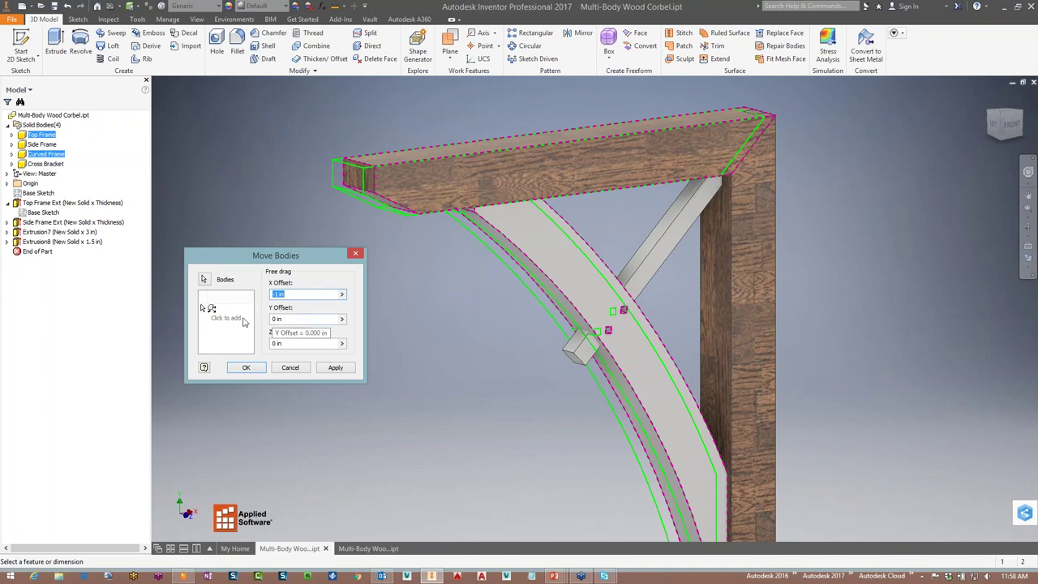
# Add a Rotate about line operation to the body move, using the Side Frame's vertical edge as the axis
pyautogui.click(231, 321)
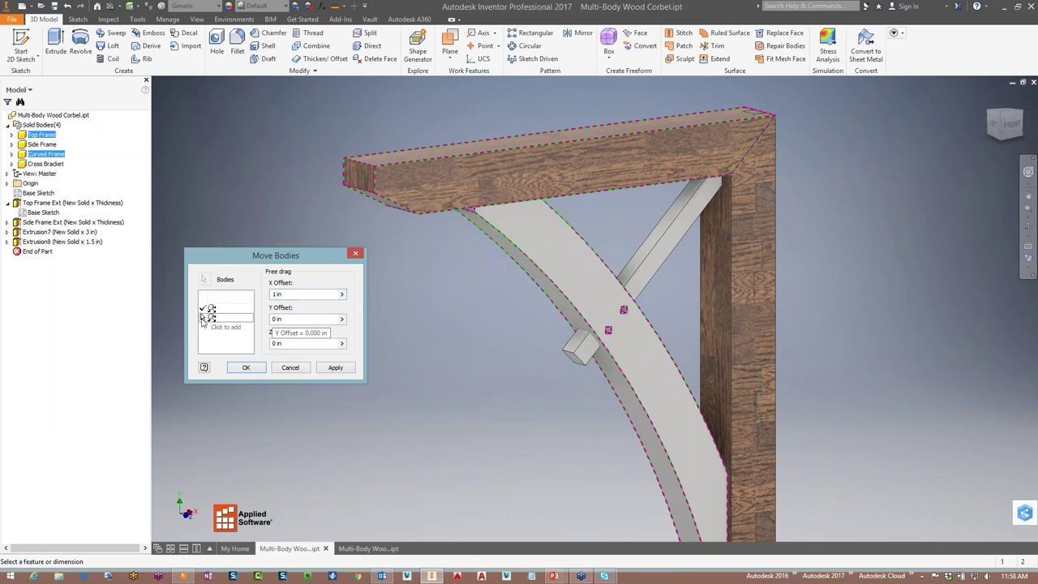
pyautogui.click(219, 322)
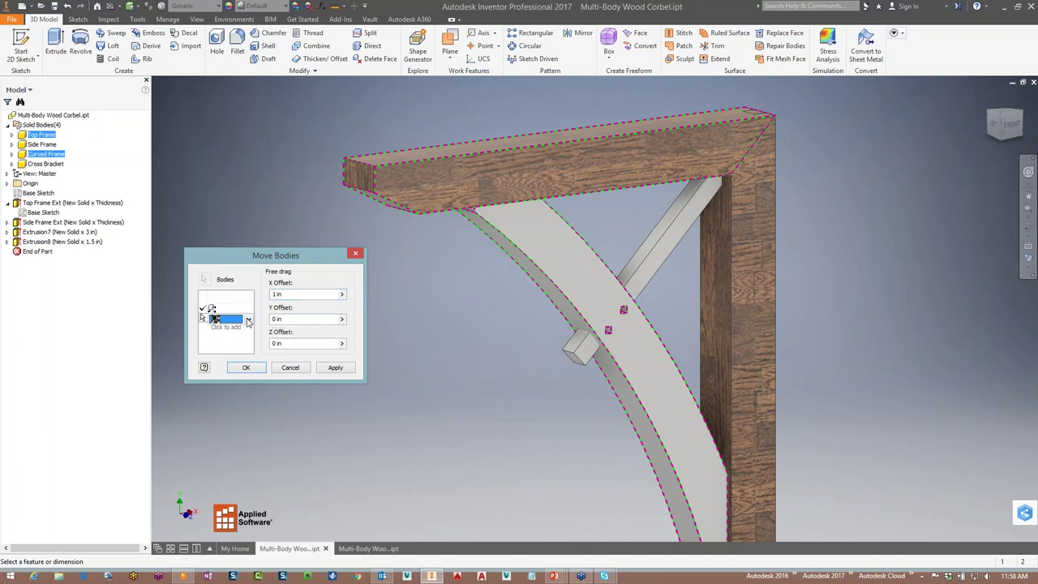
pyautogui.click(250, 320)
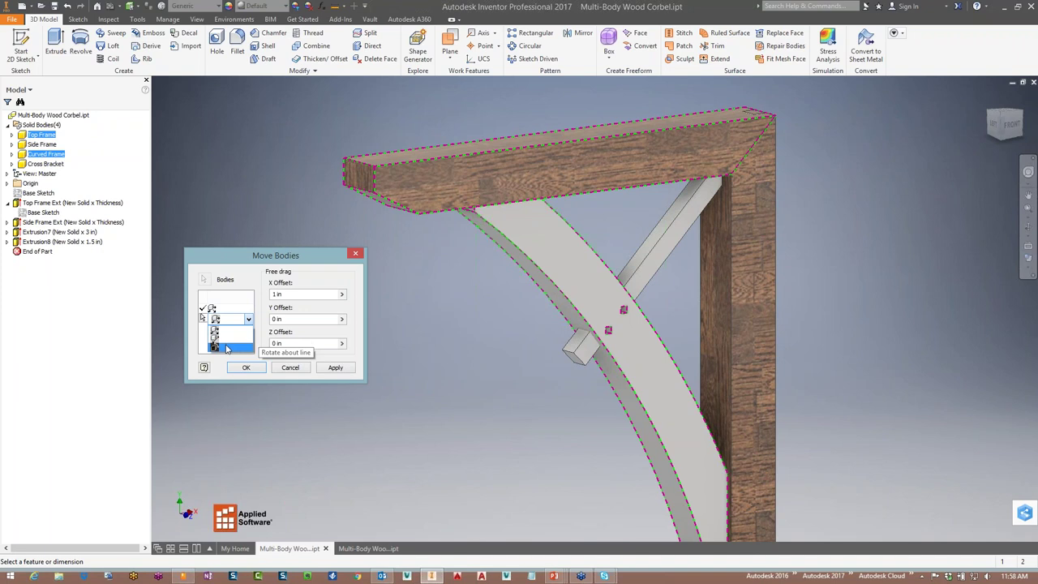
pyautogui.click(227, 348)
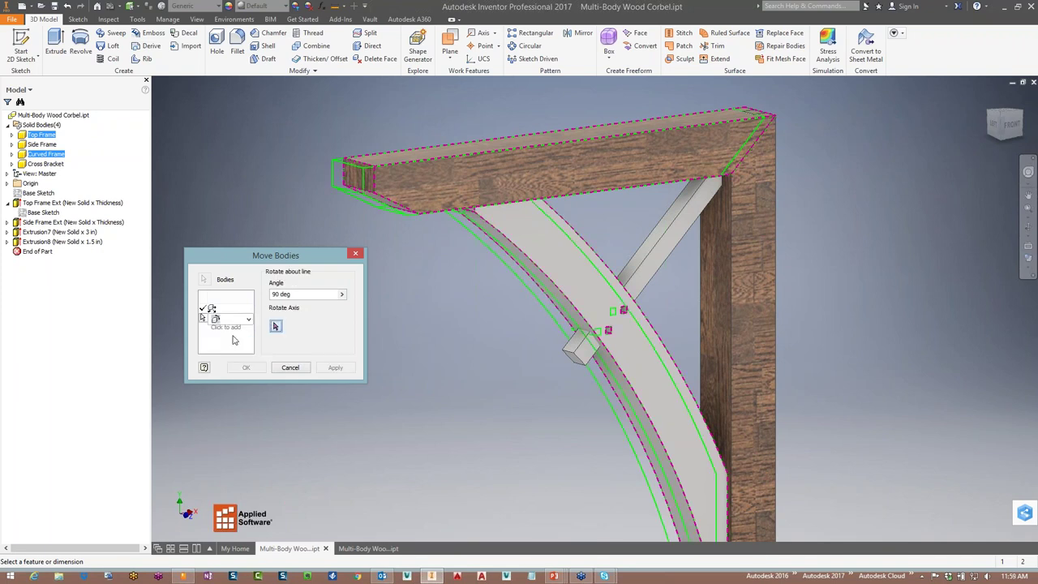
pyautogui.click(275, 326)
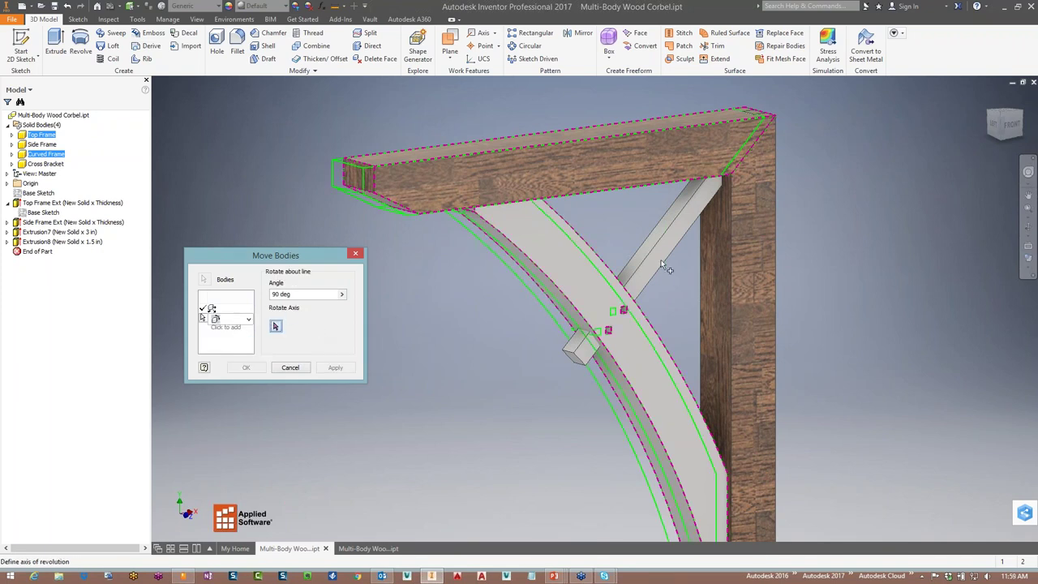
pyautogui.click(731, 235)
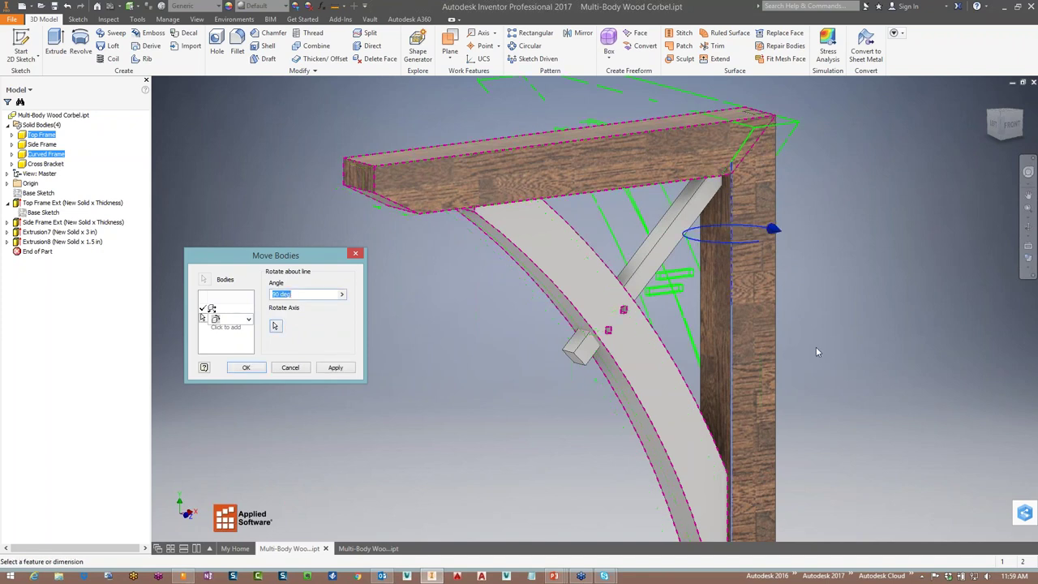
# Set the rotation angle to -90 deg and complete the body move
pyautogui.keyDown('shift'); pyautogui.moveTo(704, 334); pyautogui.dragTo(818, 381, button='middle'); pyautogui.keyUp('shift')
pyautogui.scroll(5, 737, 341)
pyautogui.scroll(-3, 737, 340)
pyautogui.write('-')
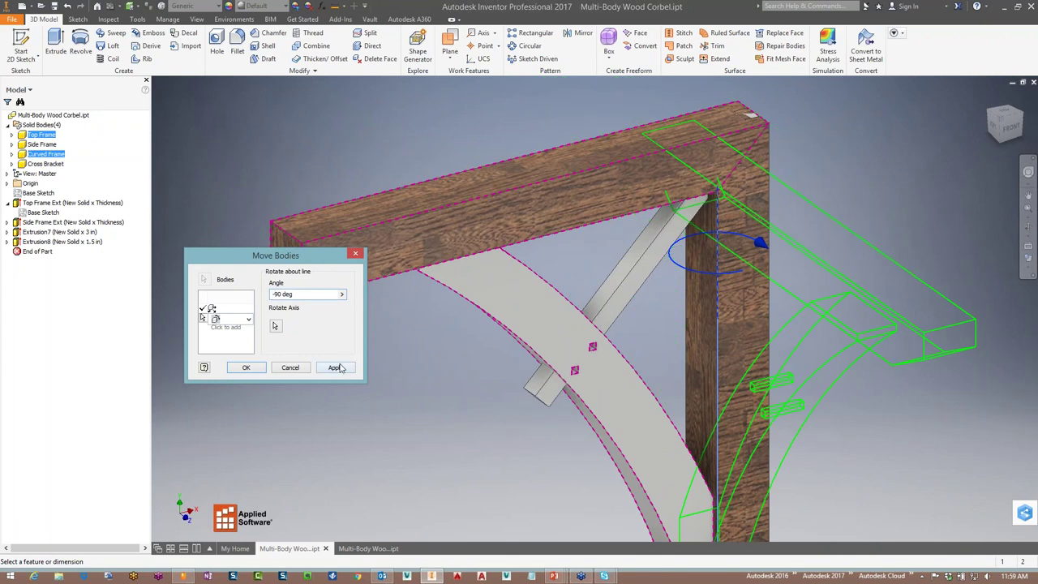
pyautogui.click(256, 368)
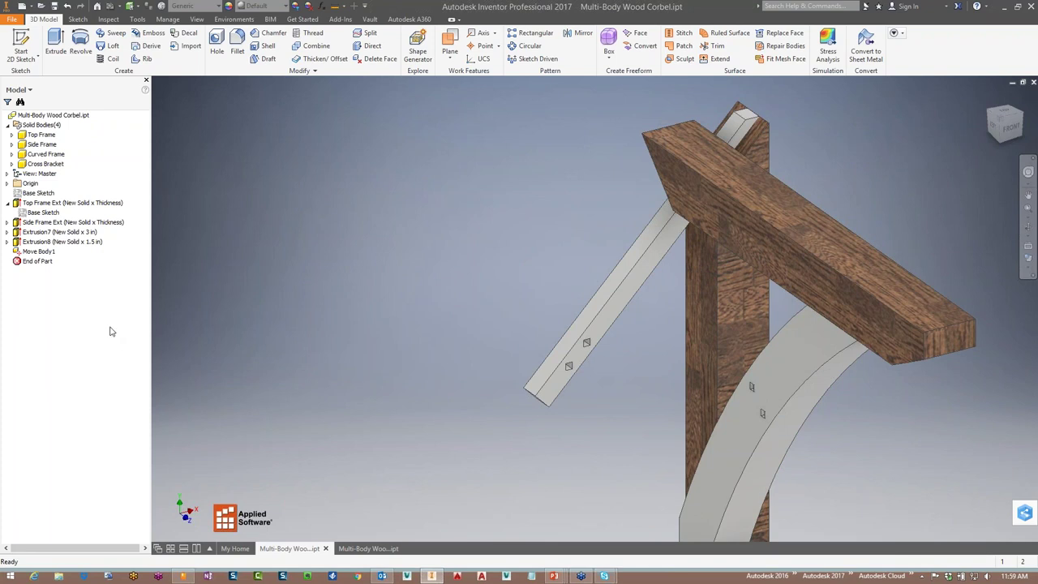
# Reopen the body move feature to review its rotation settings, then close it without changes
pyautogui.rightClick(43, 258)
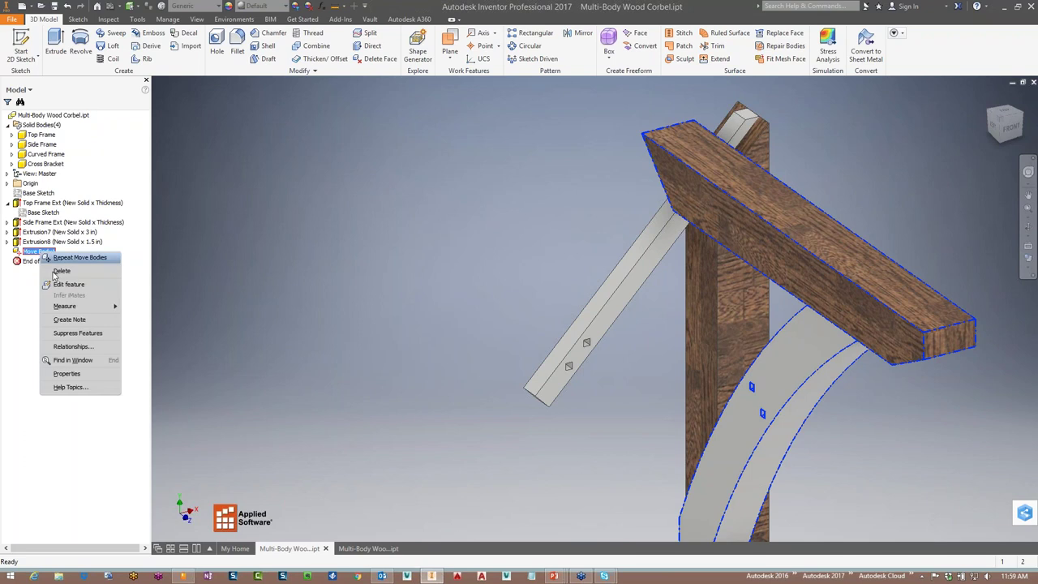
pyautogui.click(69, 284)
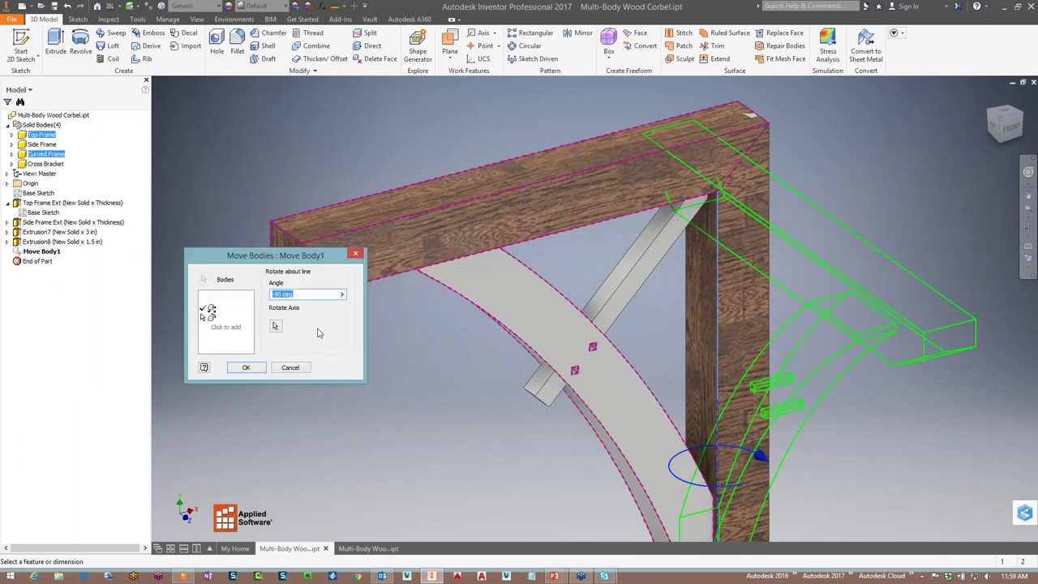
pyautogui.click(288, 368)
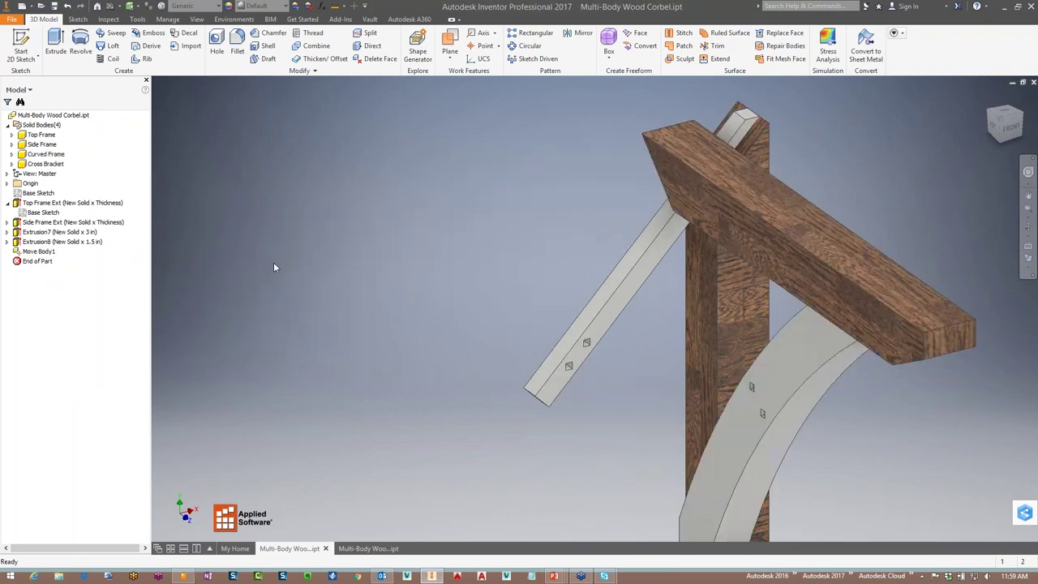
# Delete the body move feature from the corbel part
pyautogui.click(314, 71)
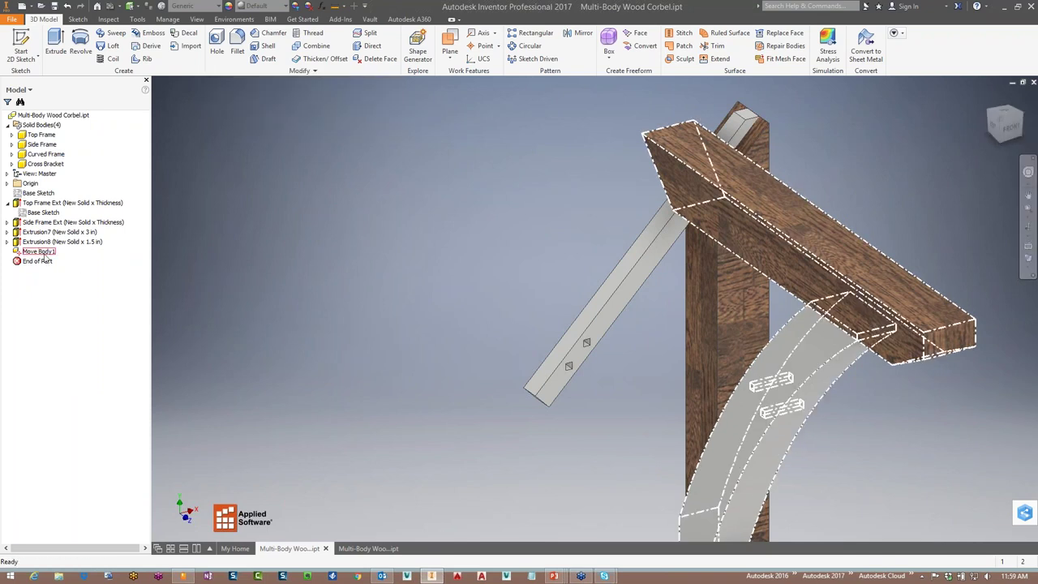
pyautogui.rightClick(40, 252)
pyautogui.click(65, 272)
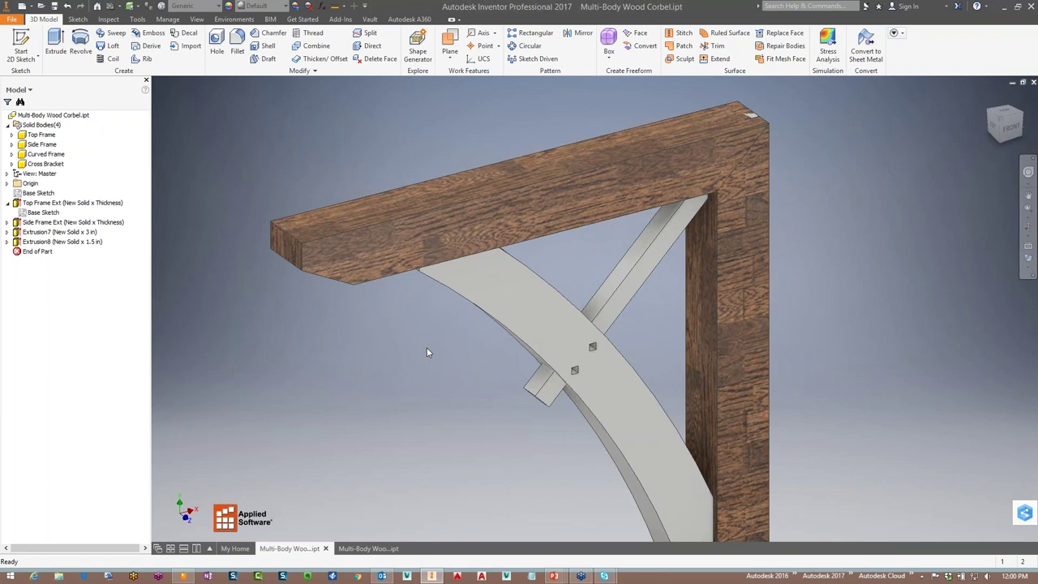
# Open the recent part Valve_brckt.ipt
pyautogui.click(563, 363)
pyautogui.click(235, 548)
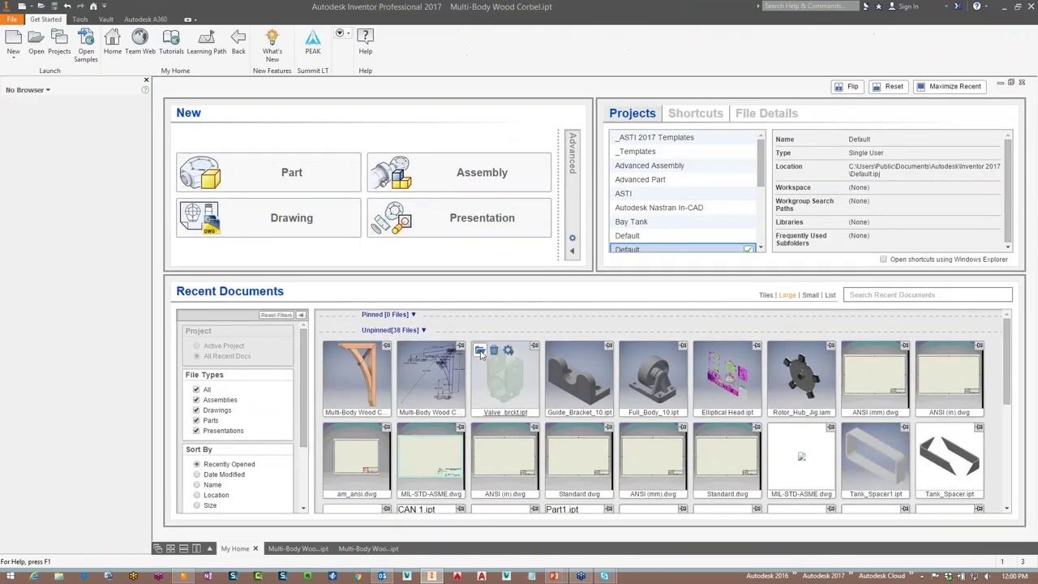
pyautogui.click(480, 351)
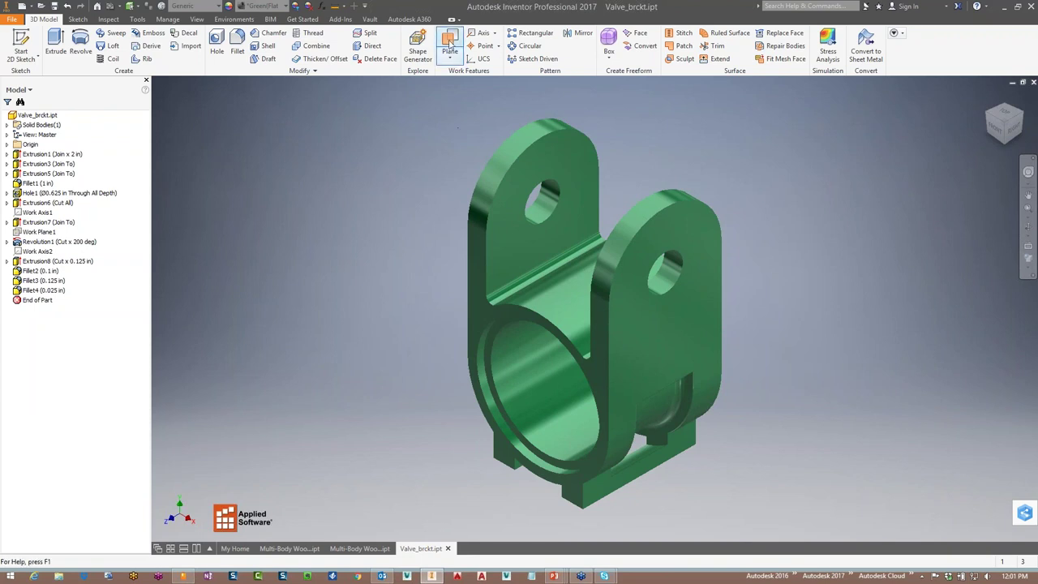
# Create a work plane tangent to the bracket cylinder's upper curved face and parallel to the origin XZ Plane
pyautogui.click(450, 42)
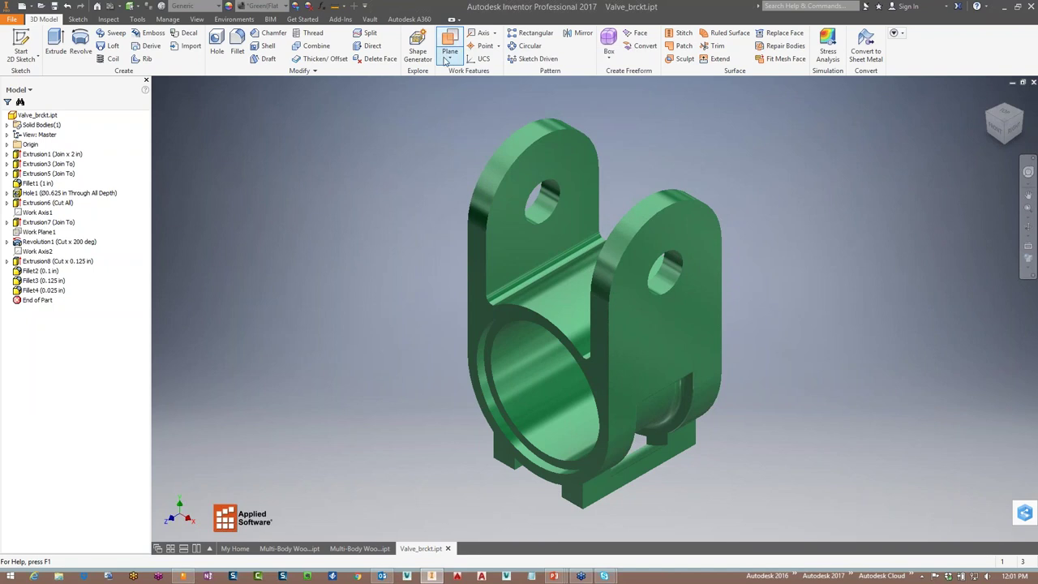
pyautogui.click(576, 284)
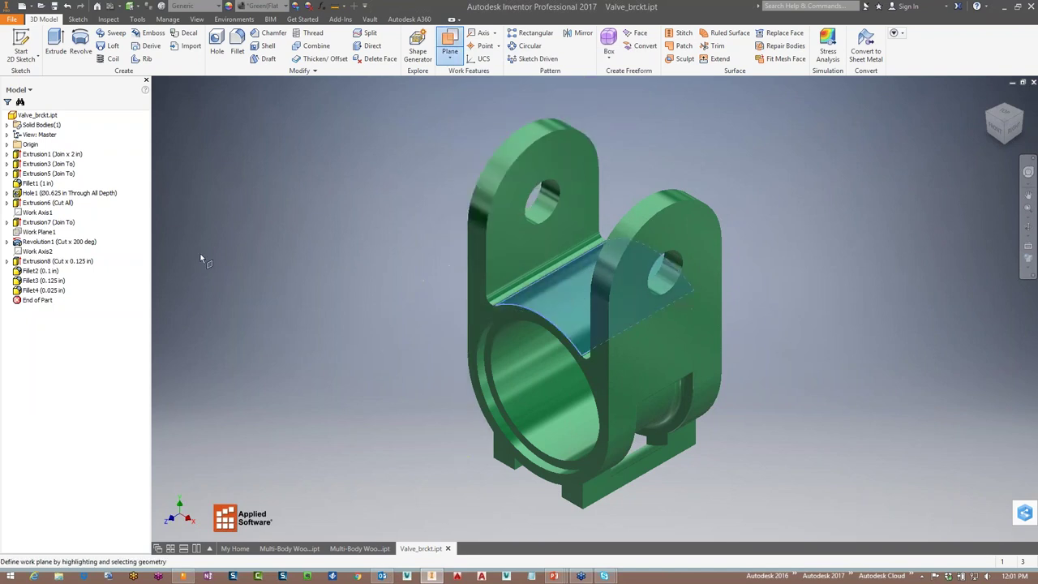
pyautogui.click(7, 144)
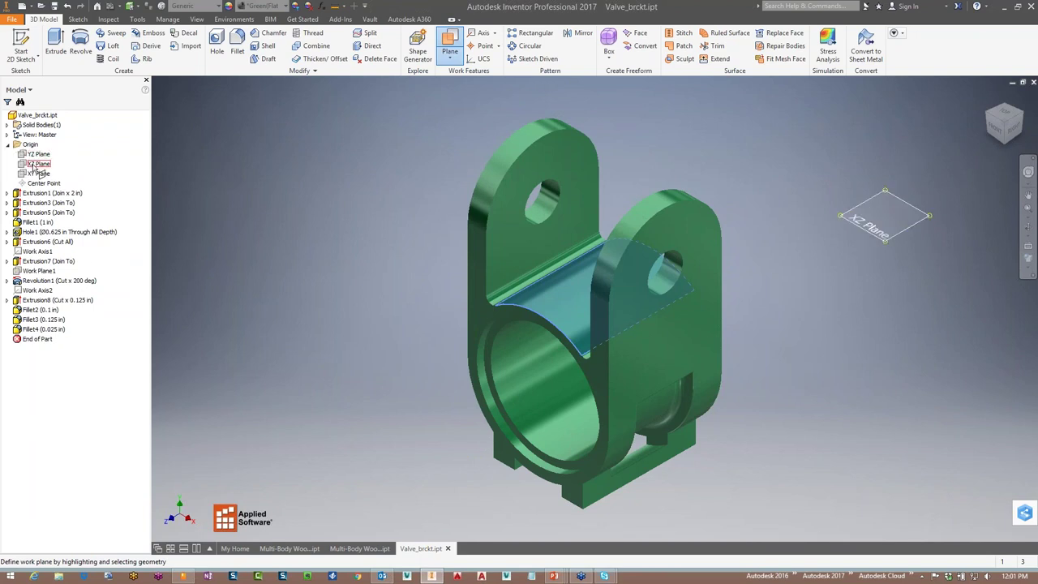
pyautogui.click(36, 164)
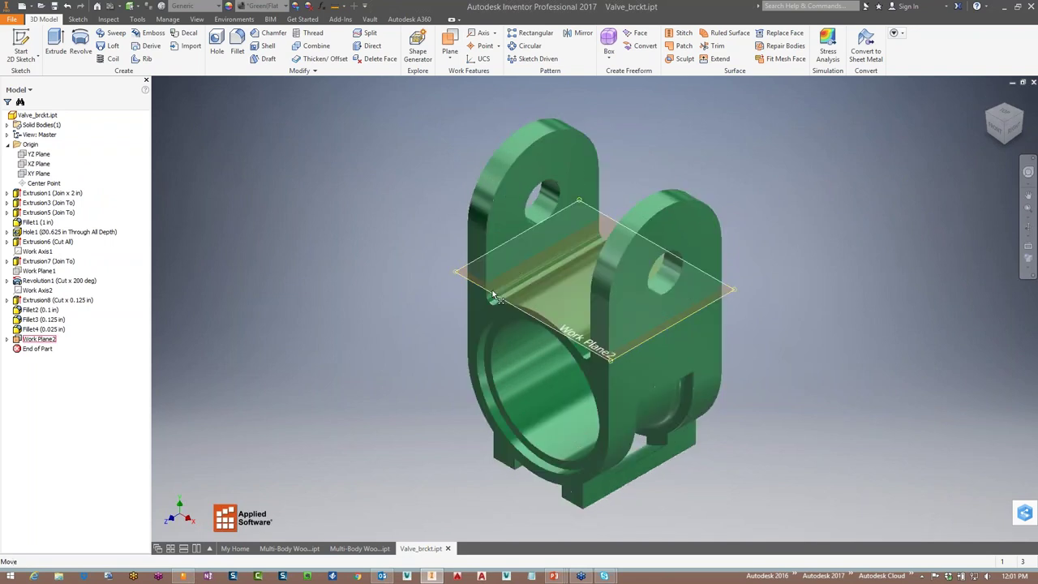
pyautogui.keyDown('shift'); pyautogui.moveTo(401, 324); pyautogui.dragTo(454, 304, button='middle'); pyautogui.keyUp('shift')
pyautogui.press('F6')
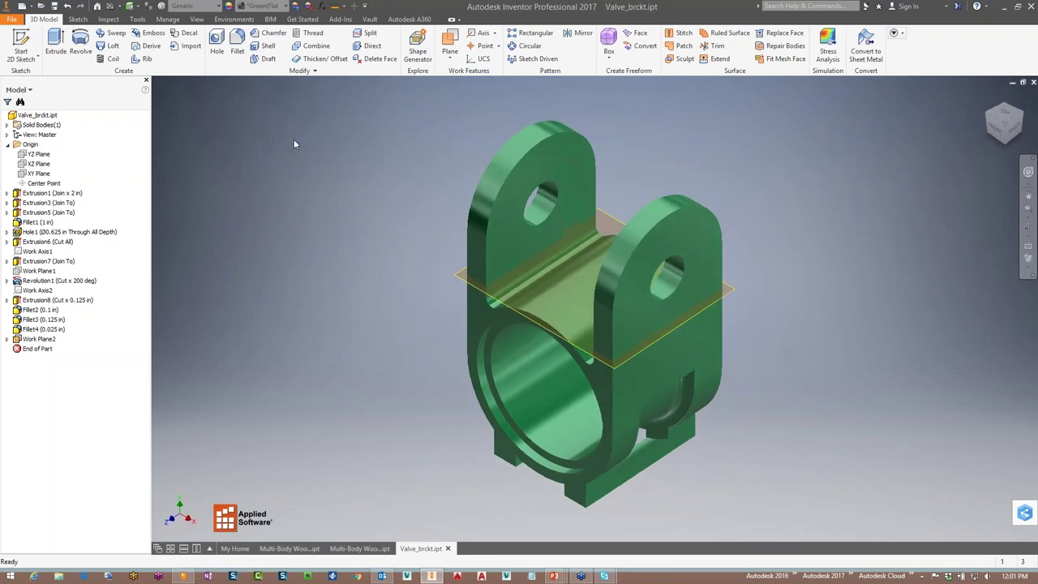
# Sketch a stepped line on the tangent work plane along the cylinder's centreline from end to end, with a jog about 10.7 mm long midway
pyautogui.click(21, 46)
pyautogui.click(460, 280)
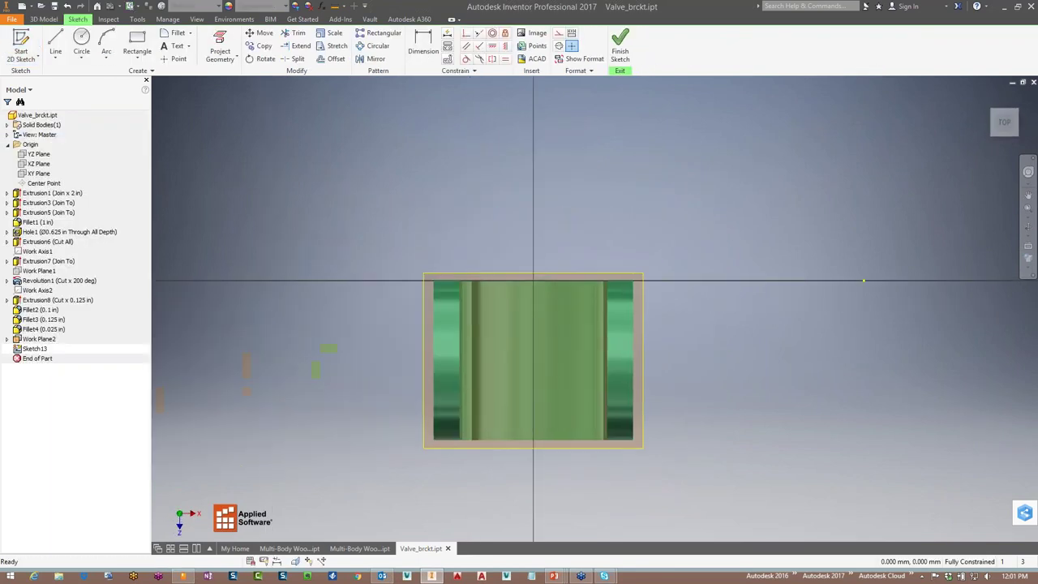
pyautogui.click(55, 44)
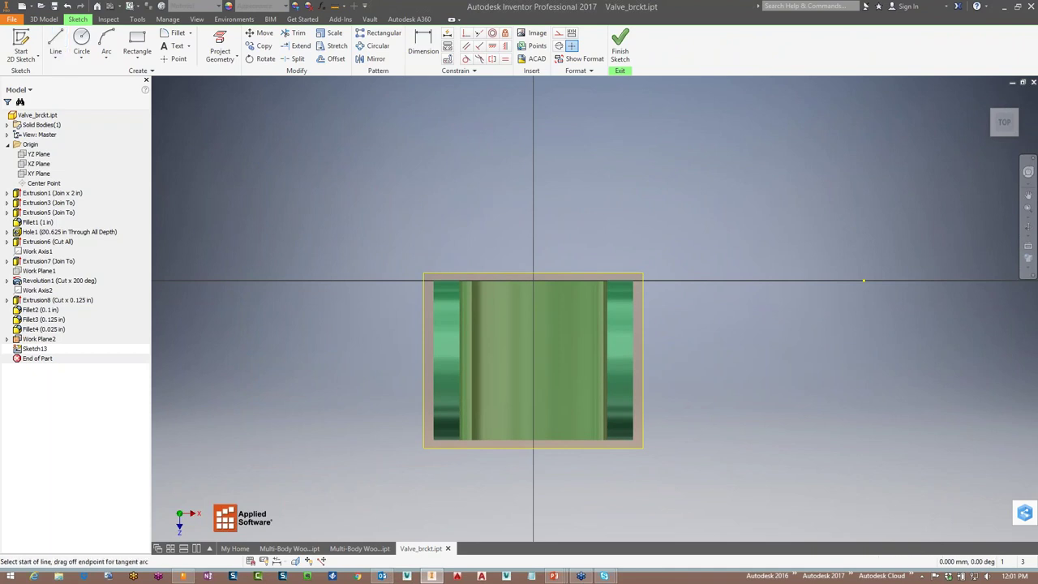
pyautogui.click(532, 280)
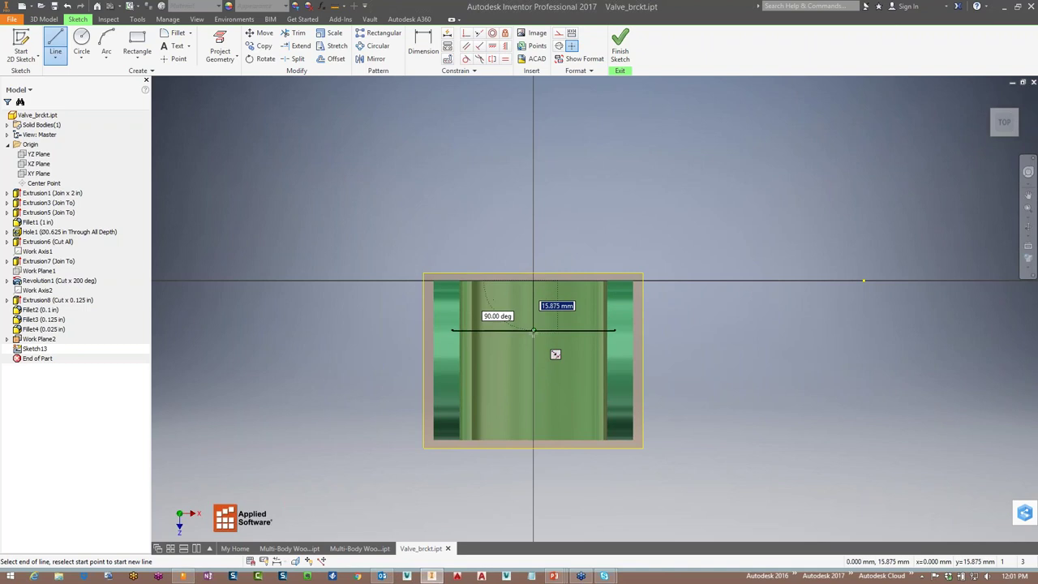
pyautogui.click(533, 330)
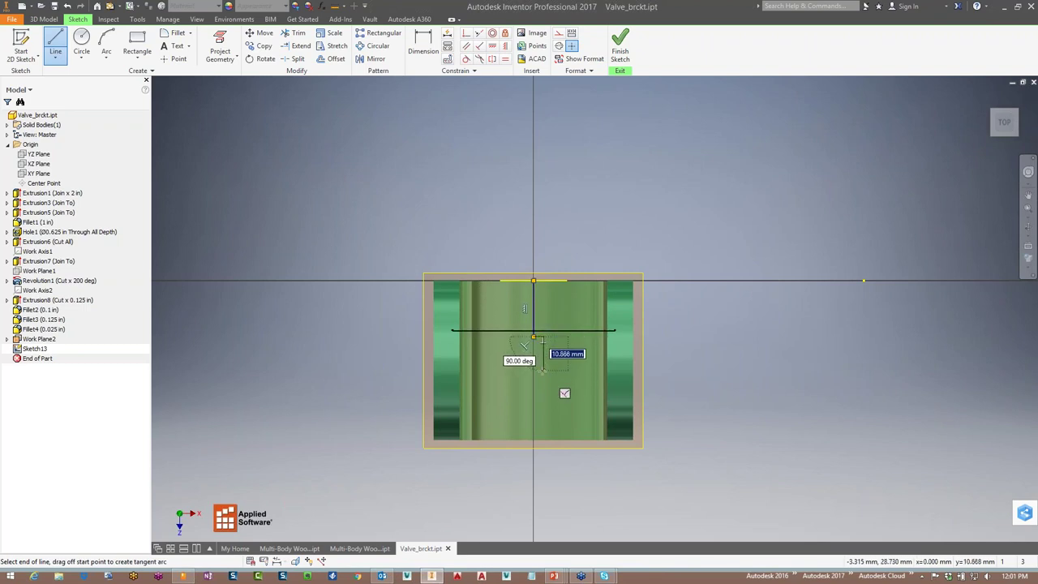
pyautogui.click(533, 372)
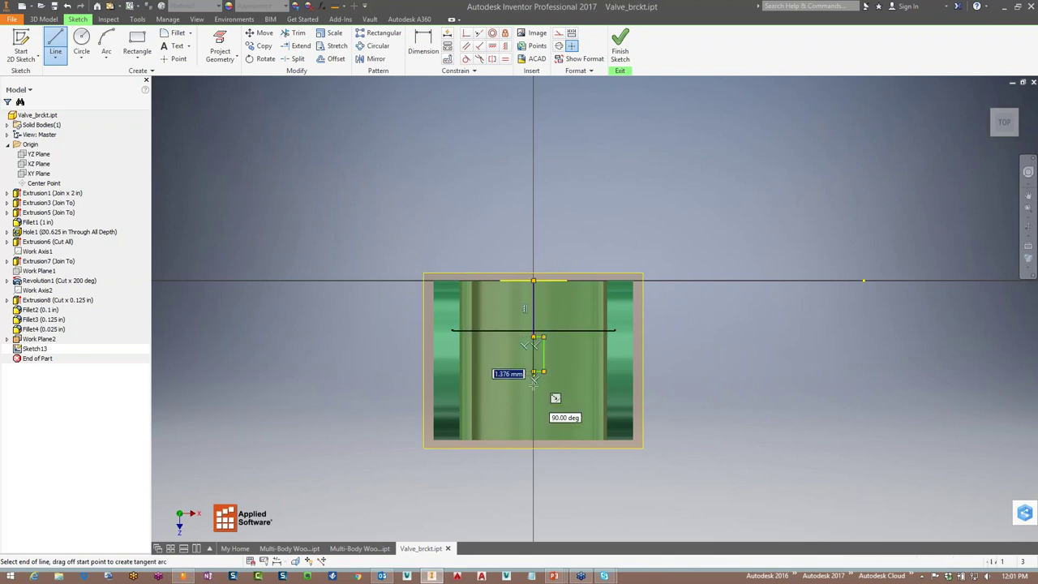
pyautogui.doubleClick(533, 441)
pyautogui.rightClick(576, 238)
pyautogui.click(611, 249)
# Finish the stepped line sketch on the tangent work plane
pyautogui.scroll(3, 515, 354)
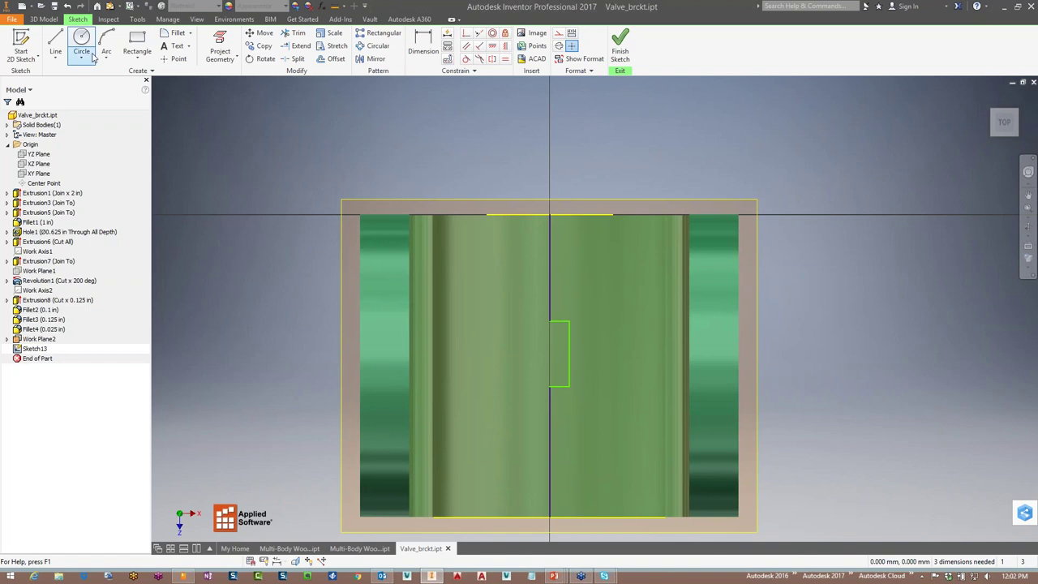
pyautogui.click(55, 58)
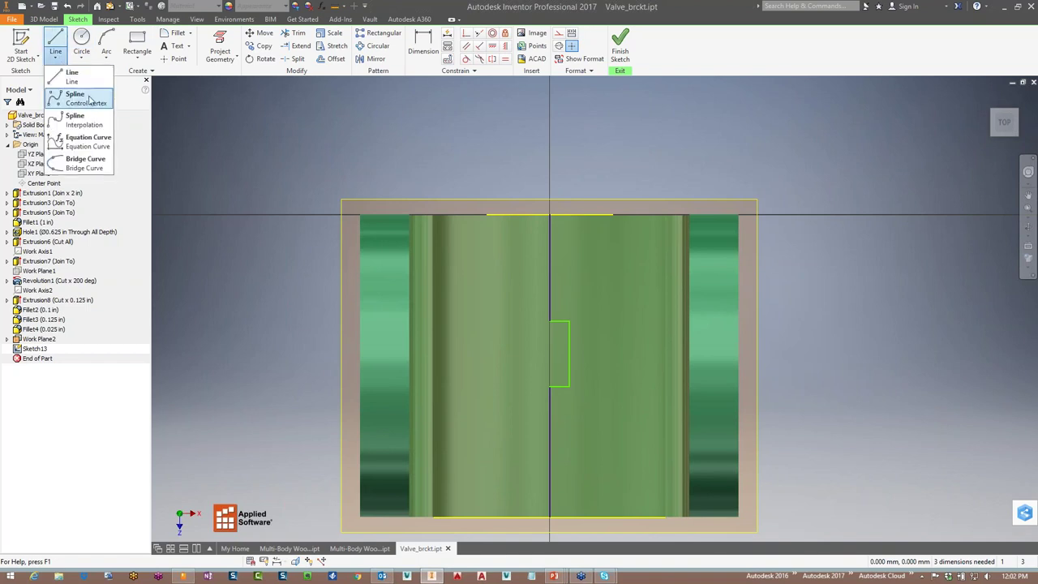
pyautogui.click(219, 110)
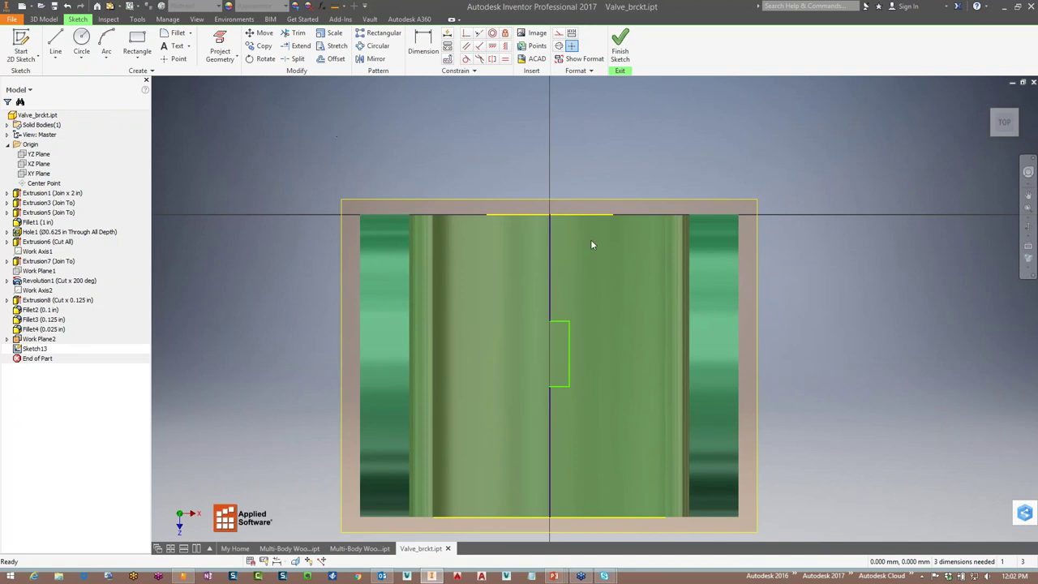
pyautogui.scroll(-3, 591, 240)
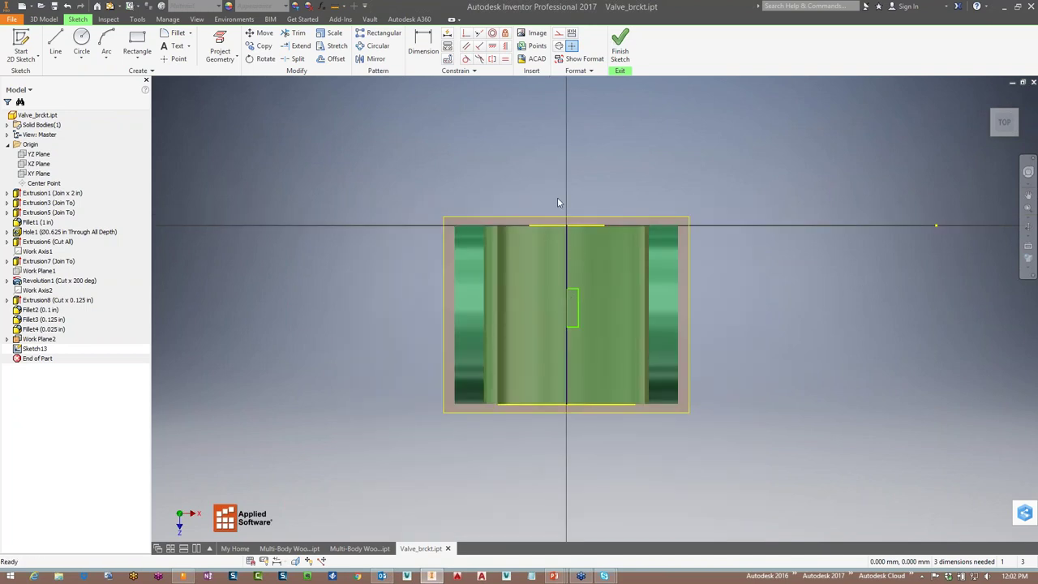
pyautogui.click(620, 51)
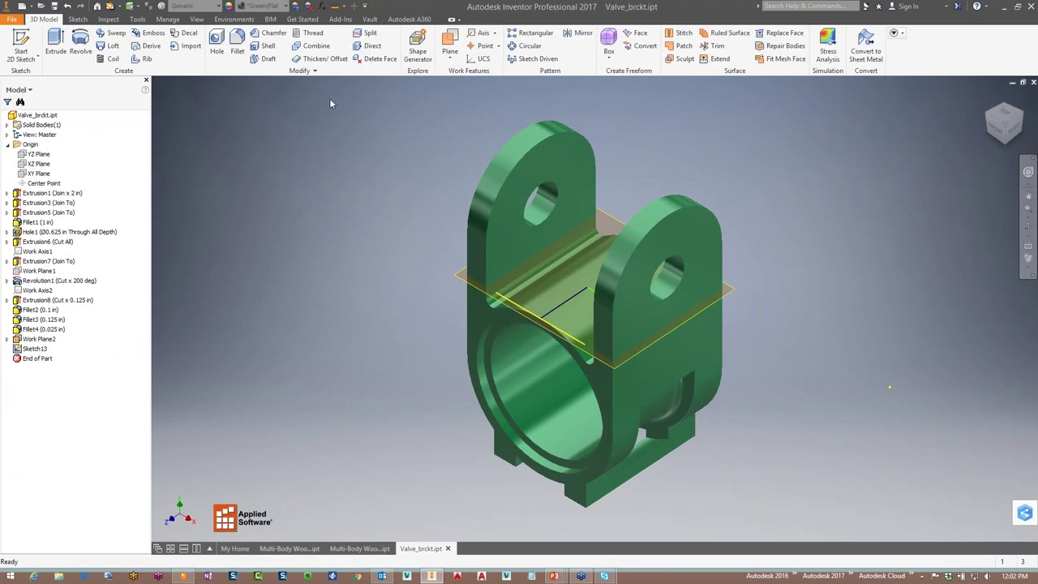
# Split the bracket solid into two bodies with the Split Solid option, using the stepped sketch line as the split tool
pyautogui.click(370, 34)
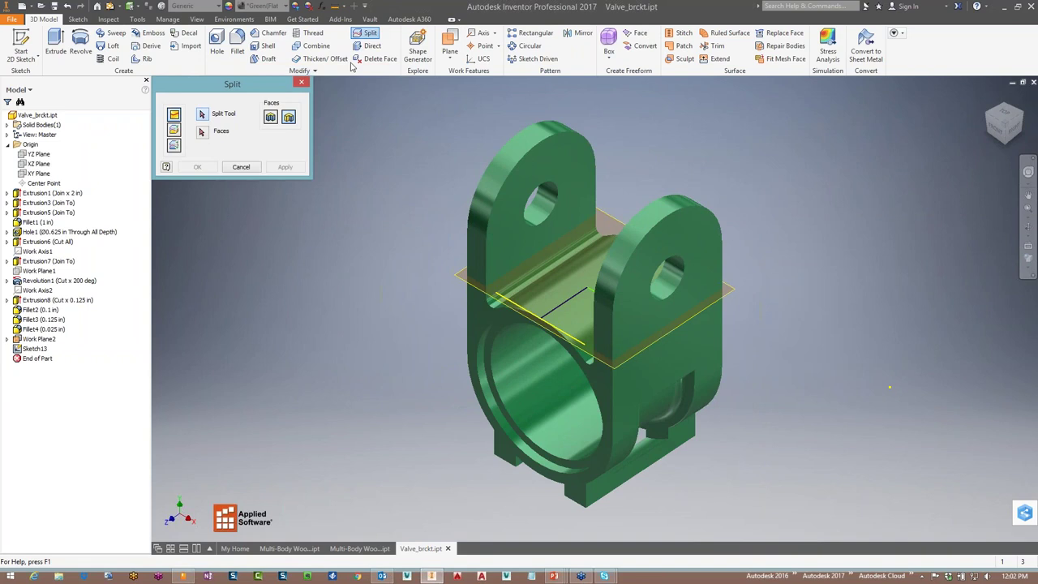
pyautogui.click(174, 146)
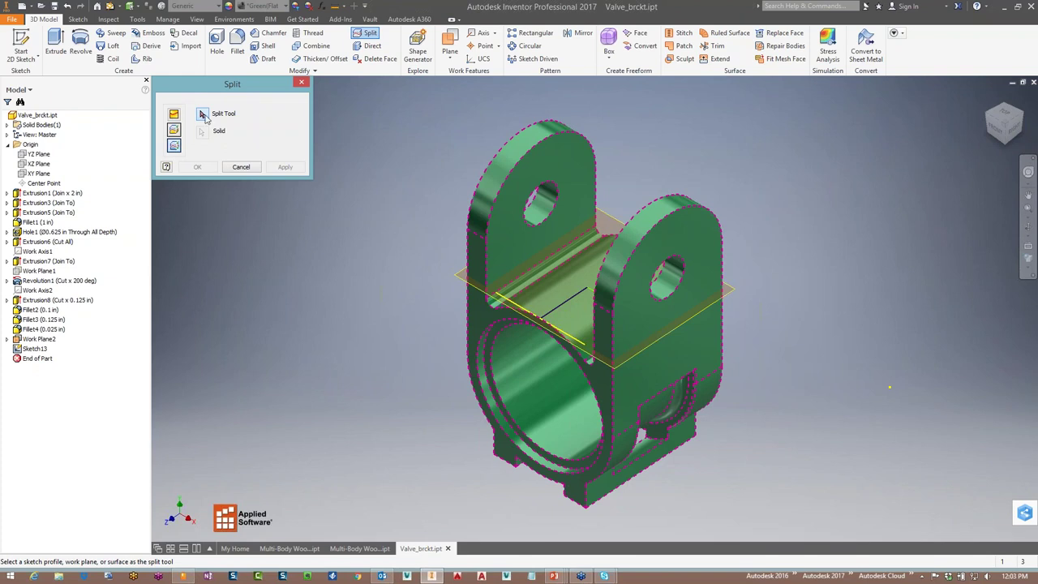
pyautogui.click(571, 301)
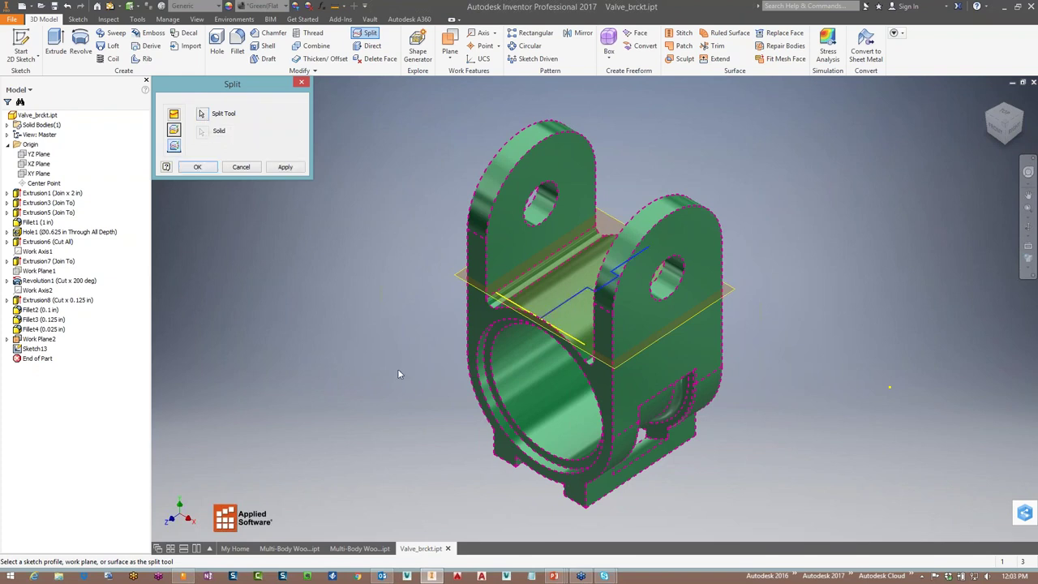
pyautogui.click(198, 167)
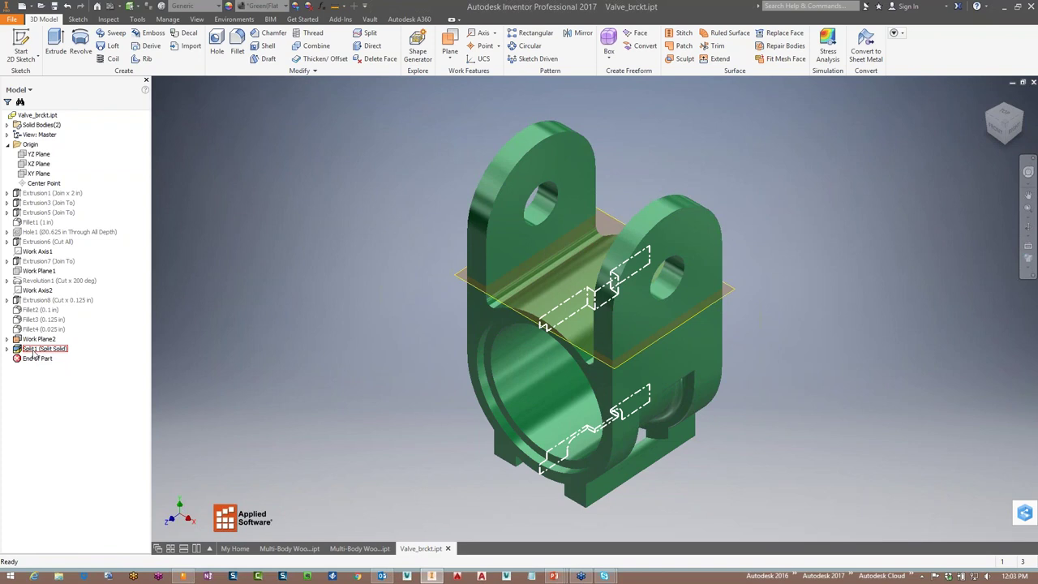
# Expand the solid bodies list, then hide the body Solid2 and the tangent work plane
pyautogui.click(30, 126)
pyautogui.doubleClick(31, 126)
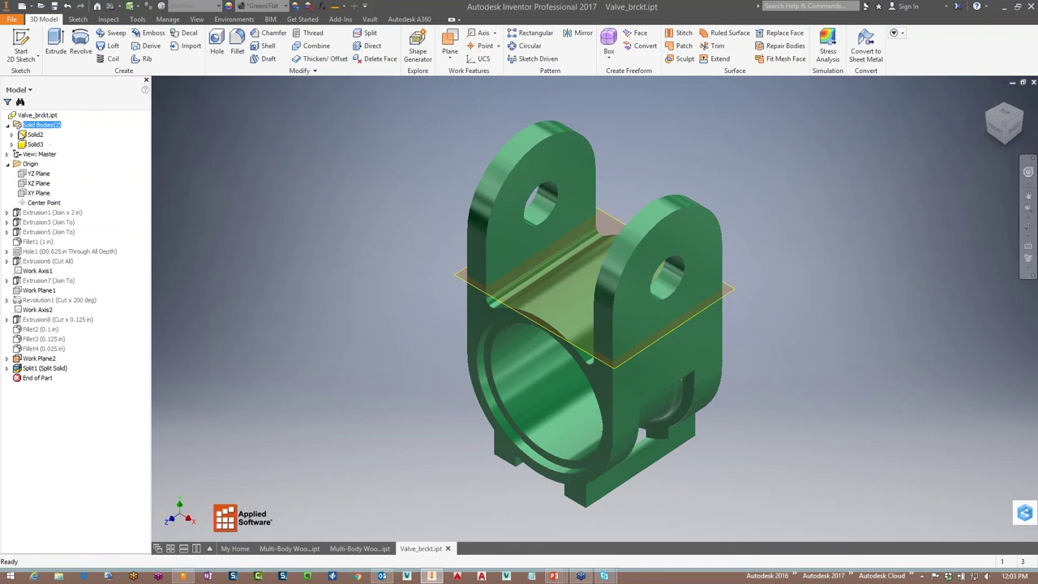
pyautogui.click(244, 192)
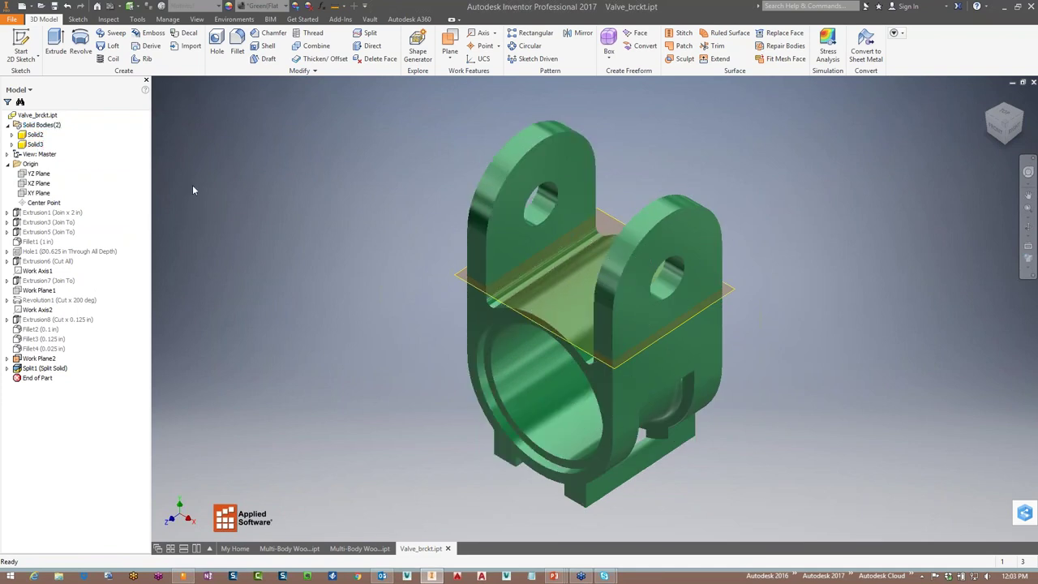
pyautogui.rightClick(35, 138)
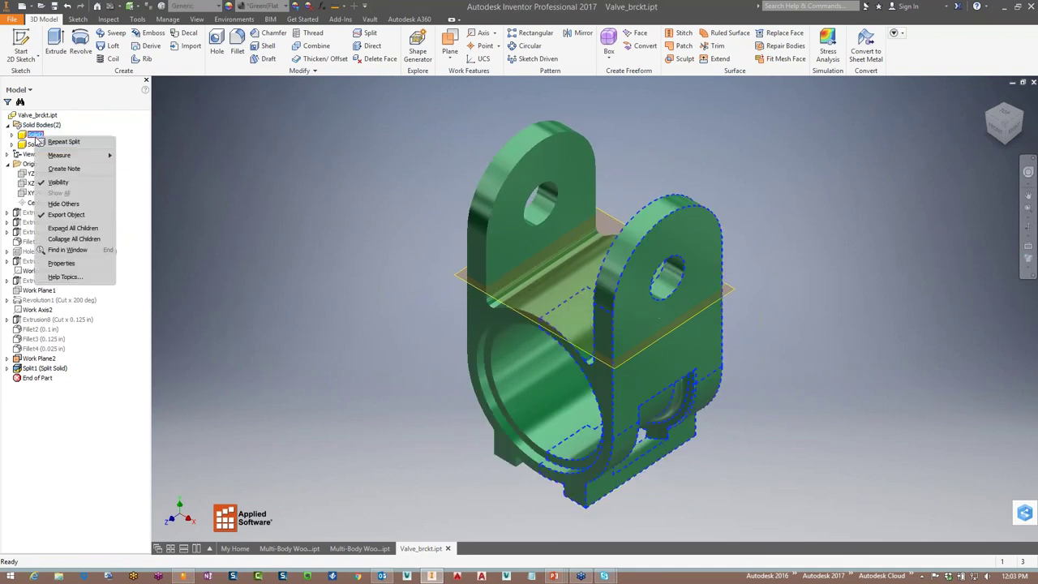
pyautogui.click(58, 182)
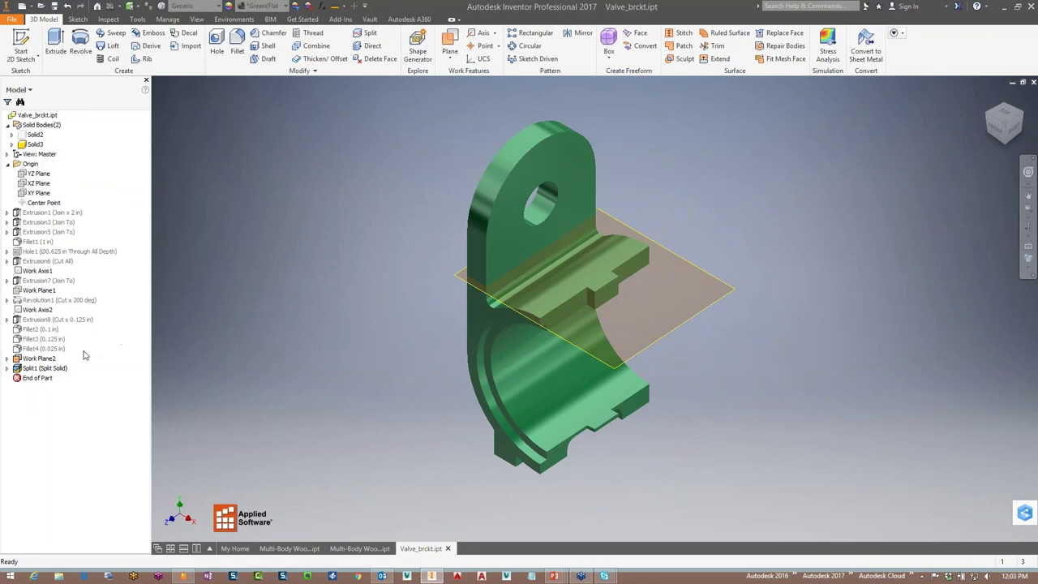
pyautogui.rightClick(51, 359)
pyautogui.click(73, 400)
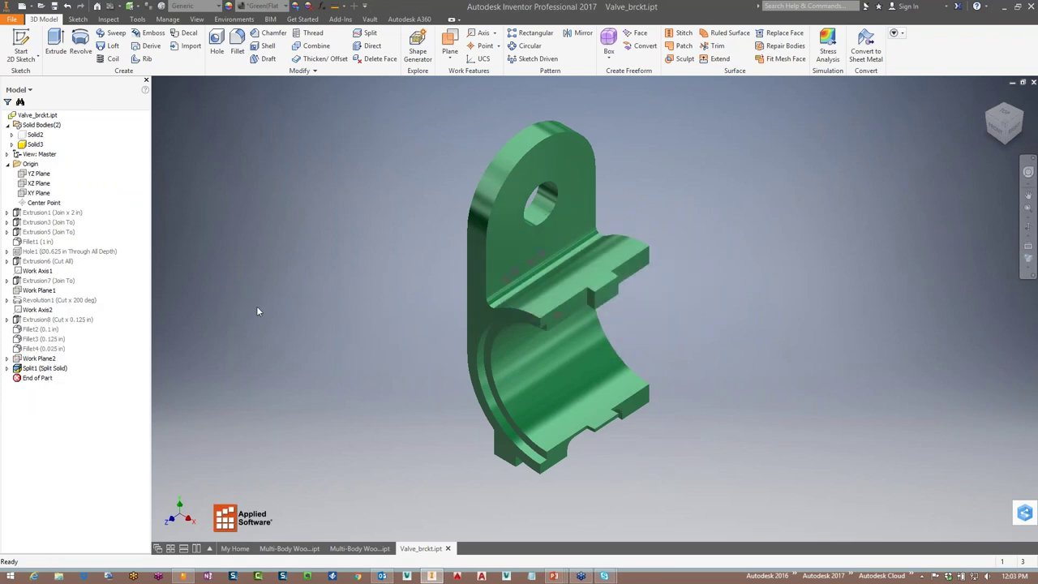
# Examine the stepped split faces on the remaining bracket half, then show all solid bodies
pyautogui.keyDown('shift'); pyautogui.moveTo(720, 455); pyautogui.dragTo(452, 375, button='middle'); pyautogui.keyUp('shift')
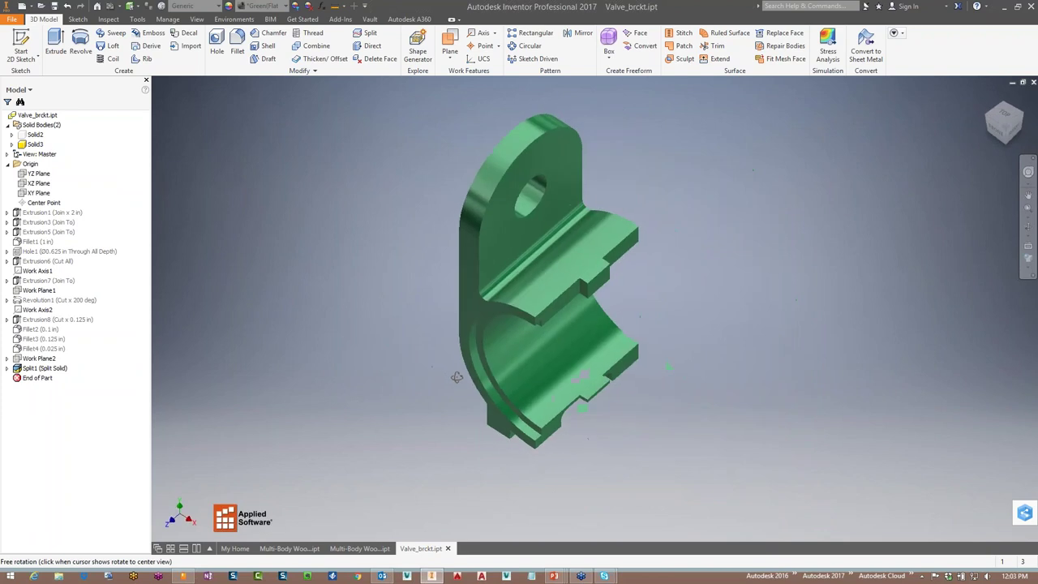
pyautogui.scroll(-5, 720, 397)
pyautogui.scroll(-3, 725, 381)
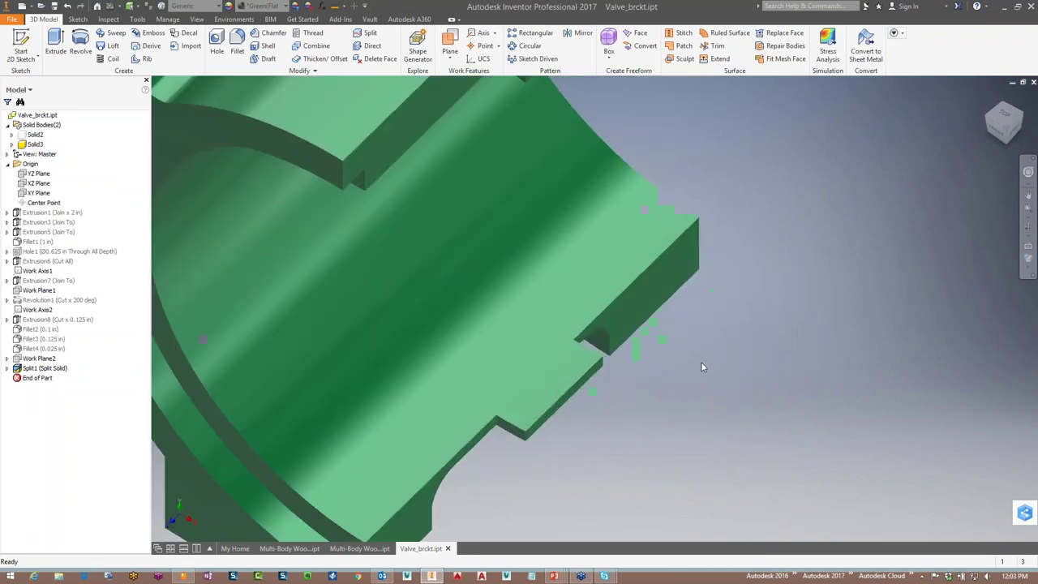
pyautogui.scroll(5, 701, 362)
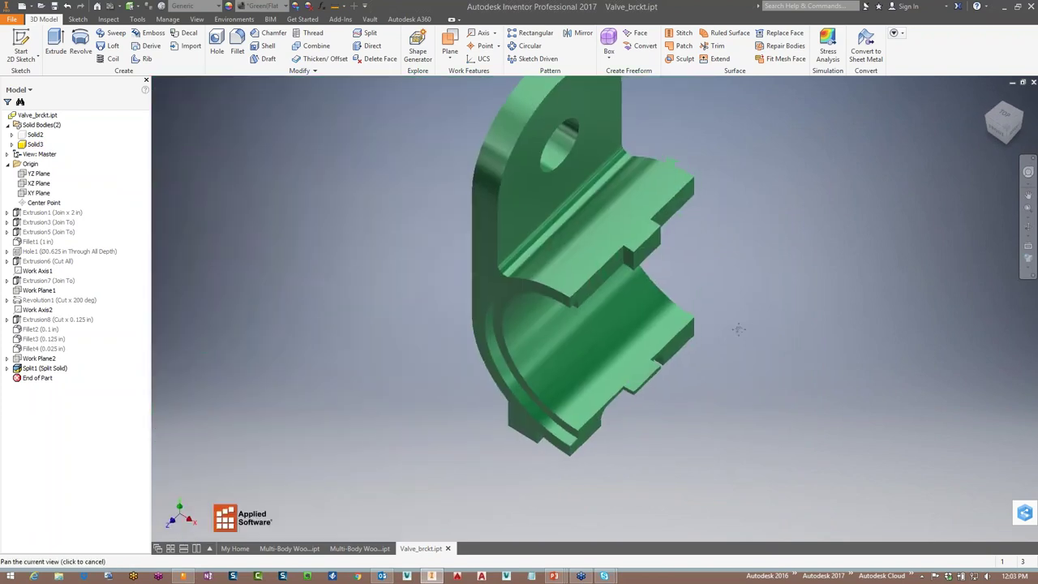
pyautogui.keyDown('shift'); pyautogui.moveTo(714, 350); pyautogui.dragTo(686, 351, button='middle'); pyautogui.keyUp('shift')
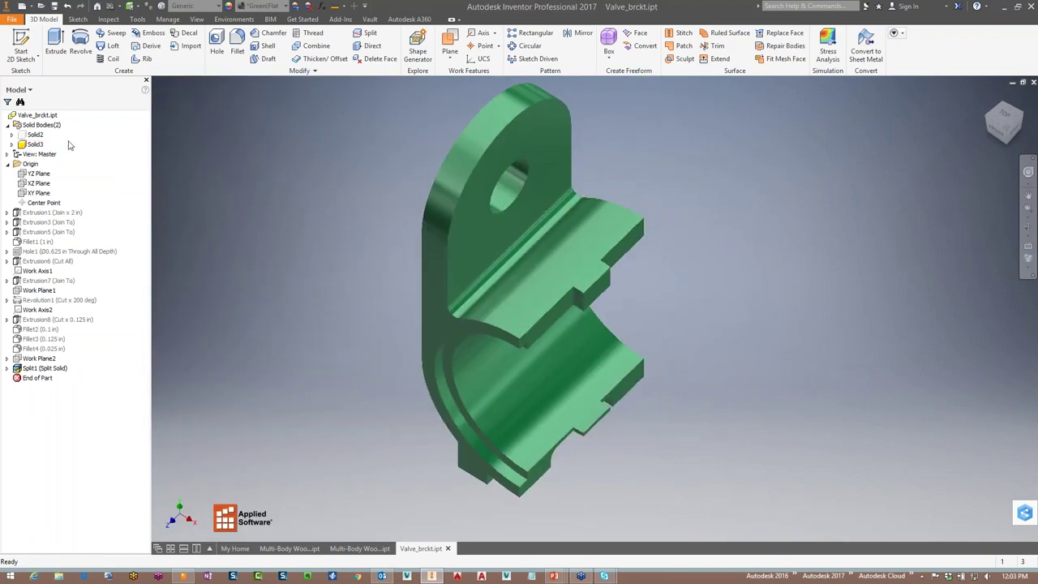
pyautogui.rightClick(36, 139)
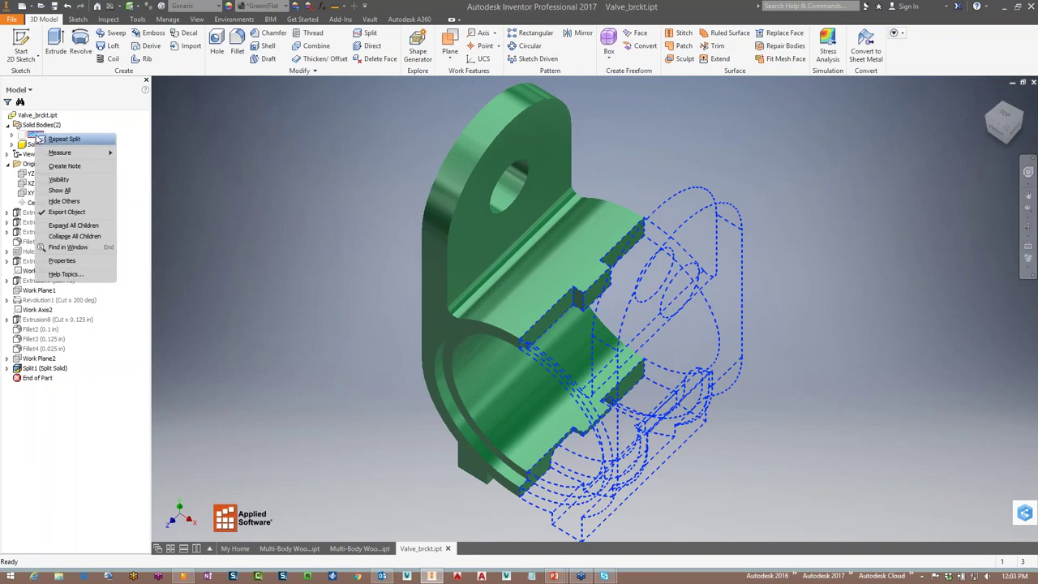
pyautogui.click(63, 189)
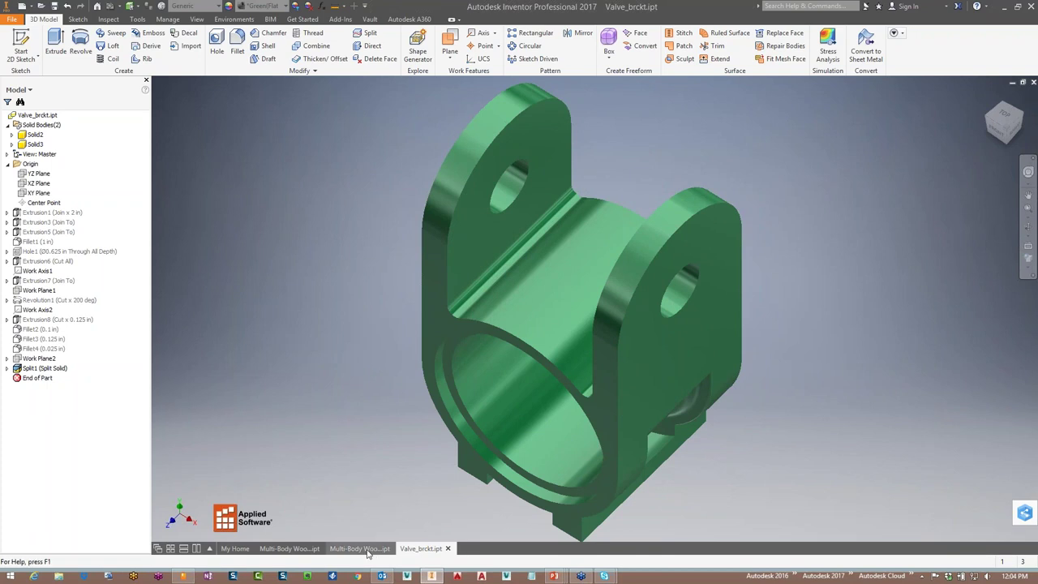
# Switch to Multi-Body Wood Corbel-Complete.ipt and roll the End of Part marker back to directly after the Cross Member Chamfer
pyautogui.moveTo(367, 552)
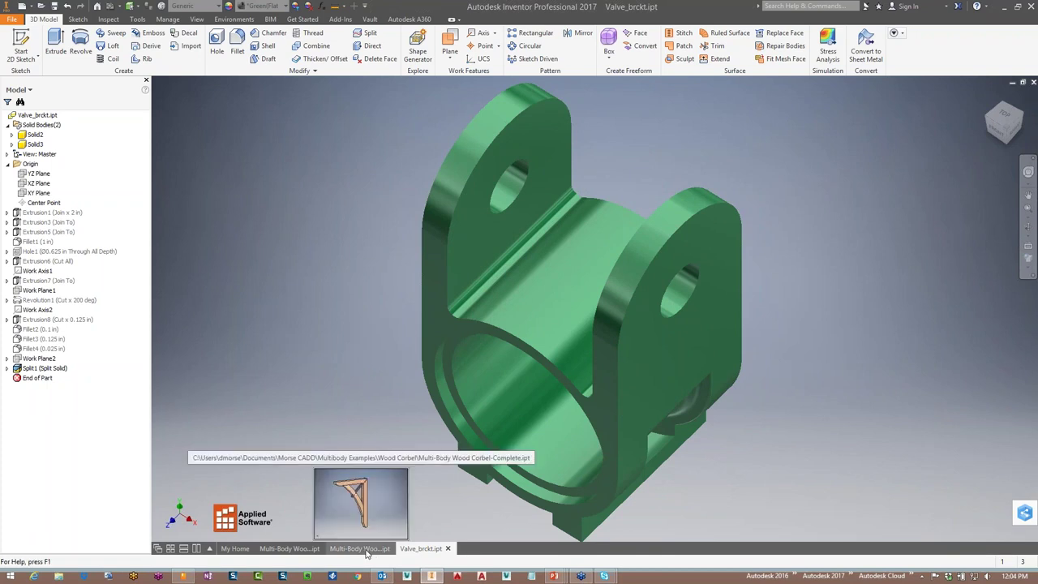
pyautogui.click(366, 552)
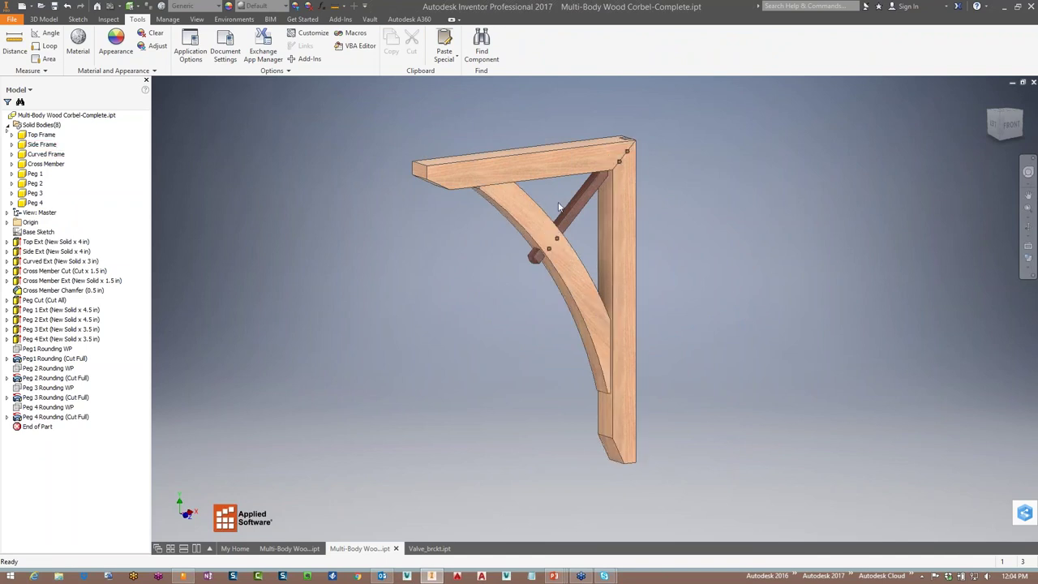
pyautogui.scroll(3, 558, 208)
pyautogui.click(601, 352)
pyautogui.press('Escape')
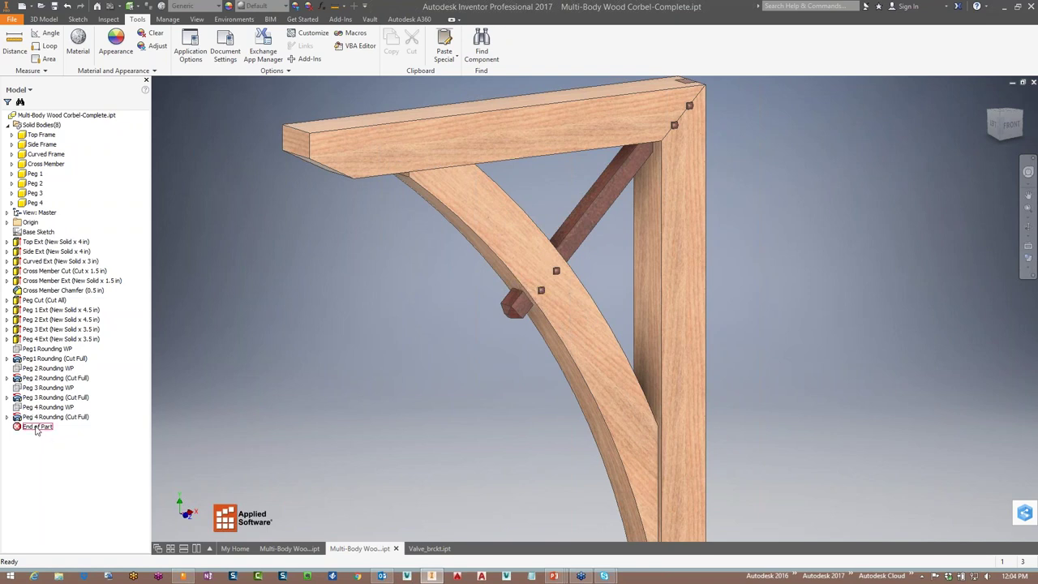
pyautogui.moveTo(37, 427); pyautogui.dragTo(36, 301)
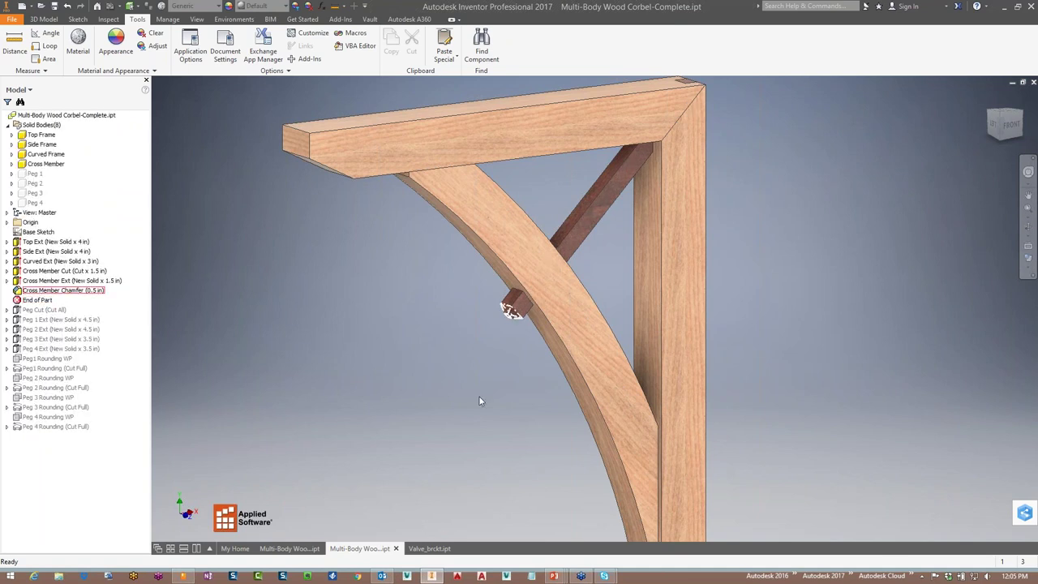
pyautogui.click(430, 343)
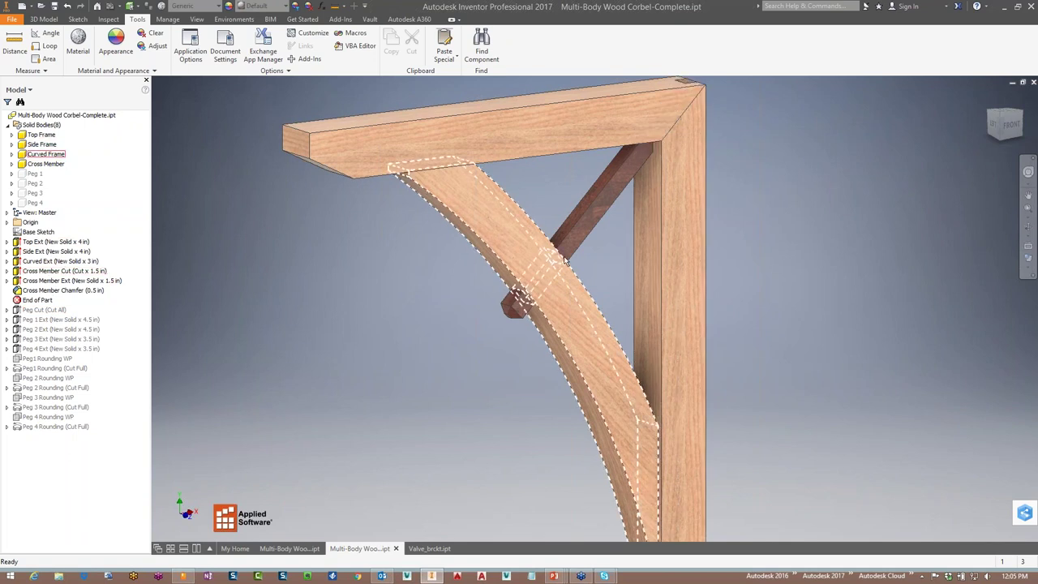
# Hide the Top Frame and Cross Member solid bodies of the corbel to expose the notch in the side frame's upper end
pyautogui.click(42, 134)
pyautogui.rightClick(46, 138)
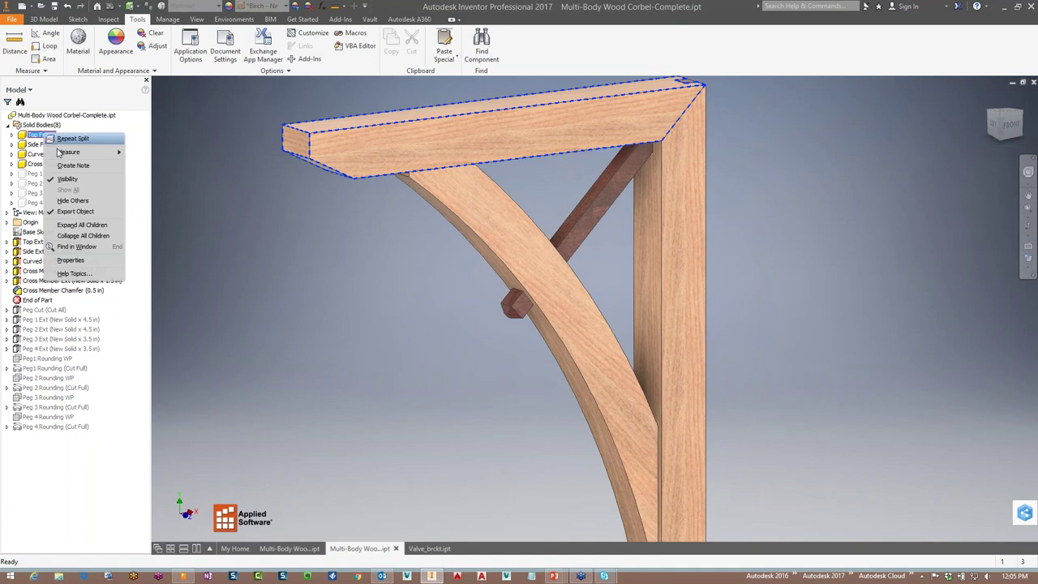
pyautogui.click(77, 185)
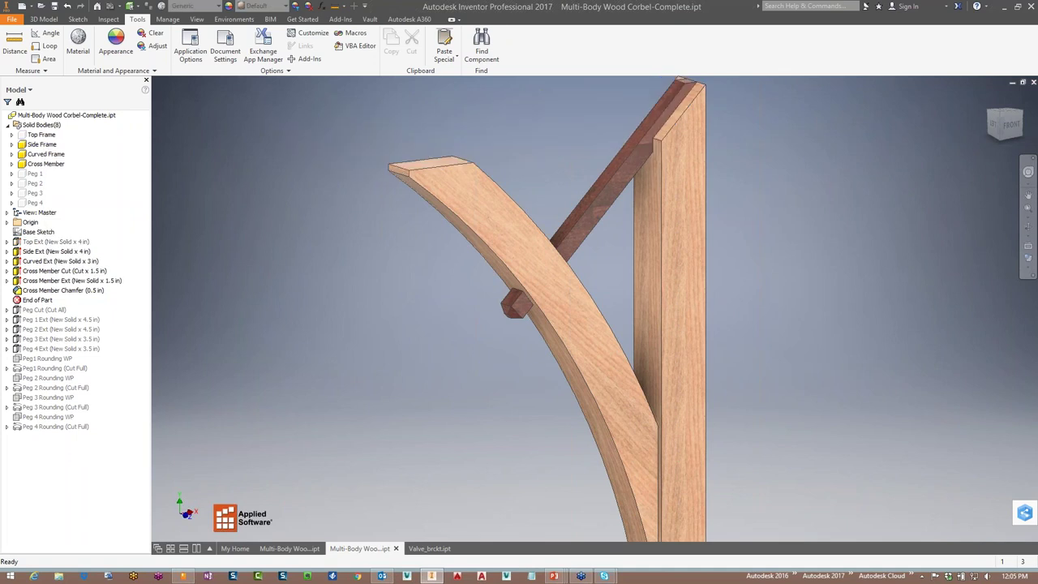
pyautogui.keyDown('shift'); pyautogui.moveTo(751, 266); pyautogui.dragTo(559, 203, button='middle'); pyautogui.keyUp('shift')
pyautogui.scroll(-3, 556, 198)
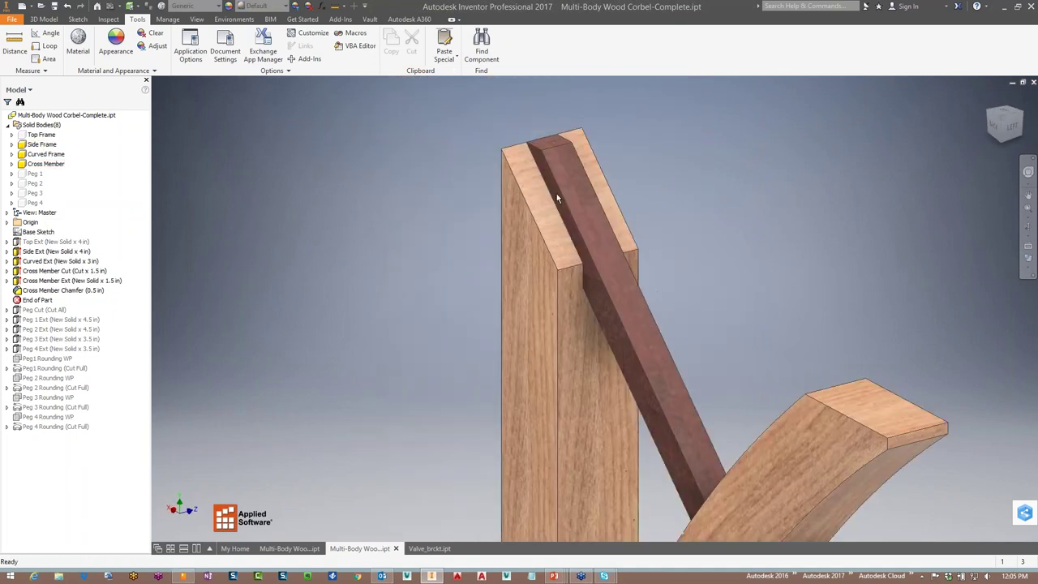
pyautogui.click(45, 165)
pyautogui.rightClick(46, 165)
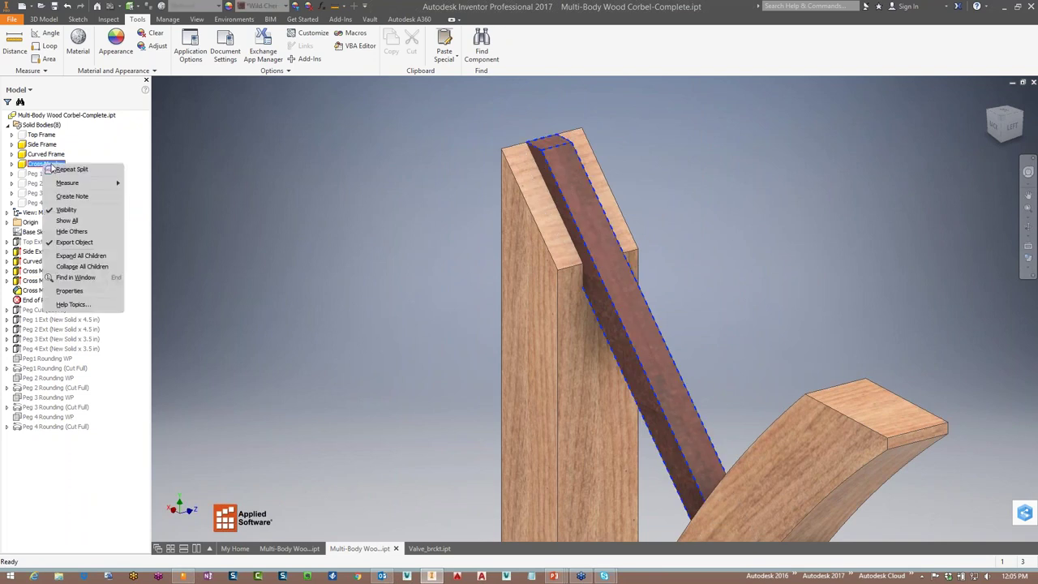
pyautogui.click(62, 210)
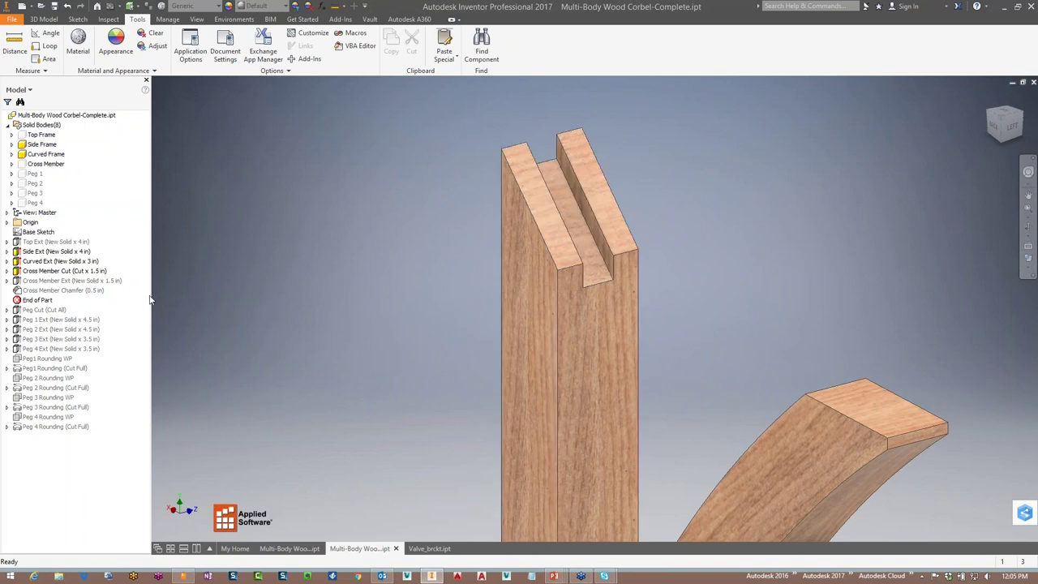
# Make the corbel's Cross Member and Top Frame solid bodies visible again
pyautogui.rightClick(39, 166)
pyautogui.click(67, 212)
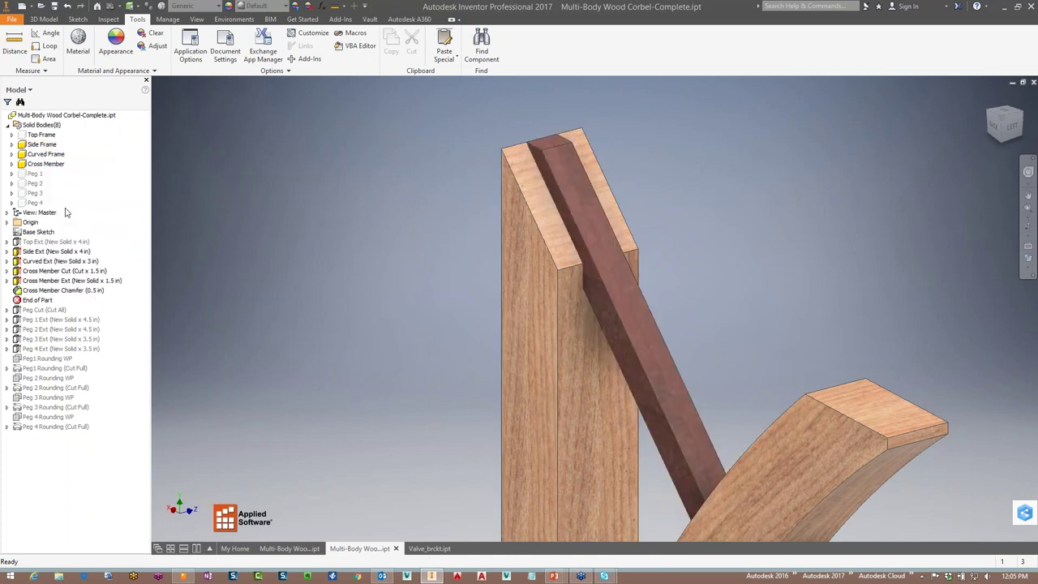
pyautogui.click(41, 301)
pyautogui.rightClick(40, 134)
pyautogui.click(71, 180)
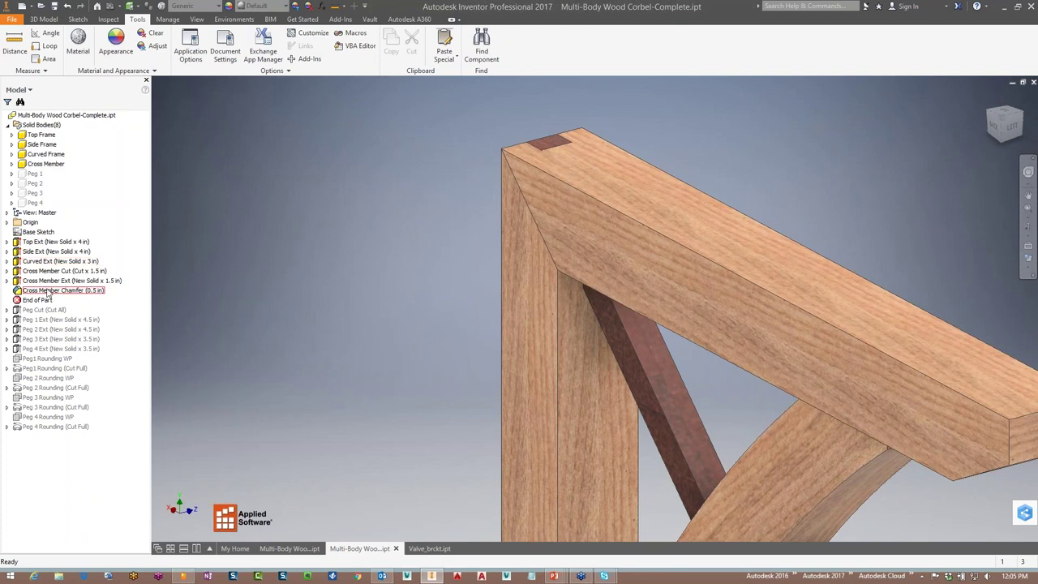
# Roll the End of Part marker back to before the Cross Member Cut, and move it to directly after that cut
pyautogui.moveTo(38, 304); pyautogui.dragTo(40, 276)
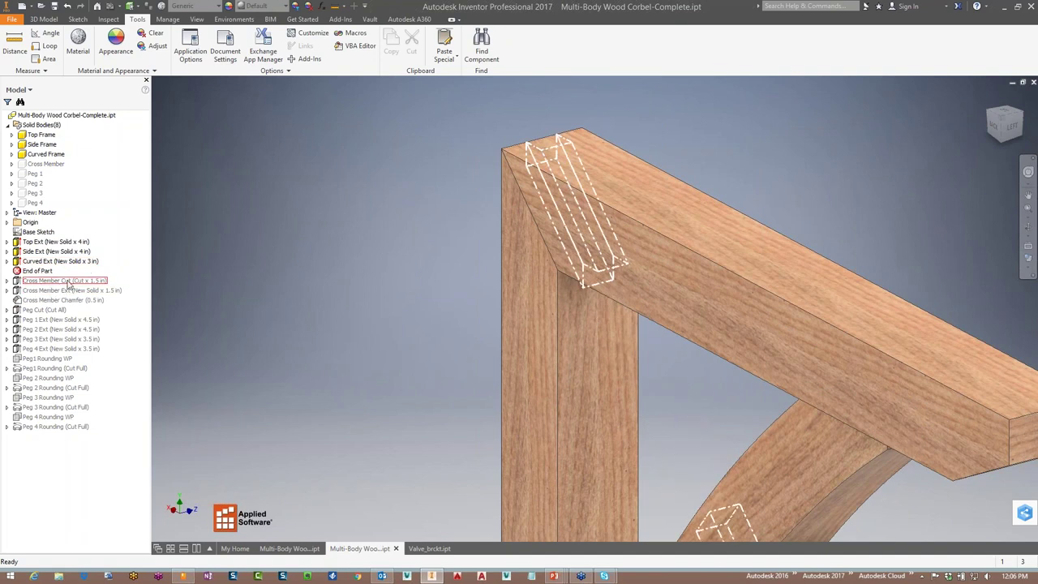
pyautogui.moveTo(37, 277); pyautogui.dragTo(38, 285)
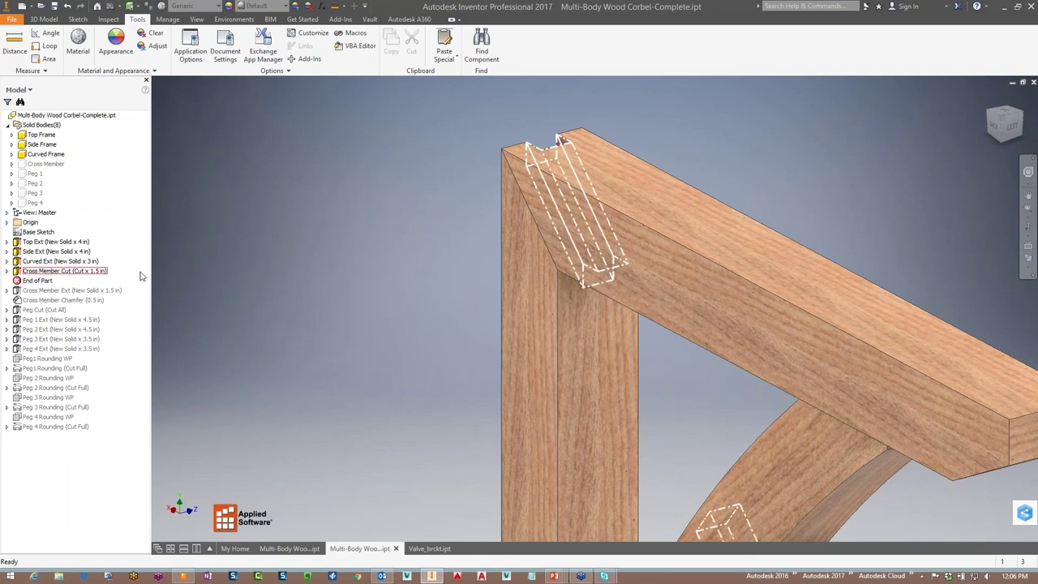
# Open the Cross Member Cut extrusion for editing and examine where its profile passes through the frame bodies
pyautogui.keyDown('shift'); pyautogui.moveTo(374, 335); pyautogui.dragTo(357, 316, button='middle'); pyautogui.keyUp('shift')
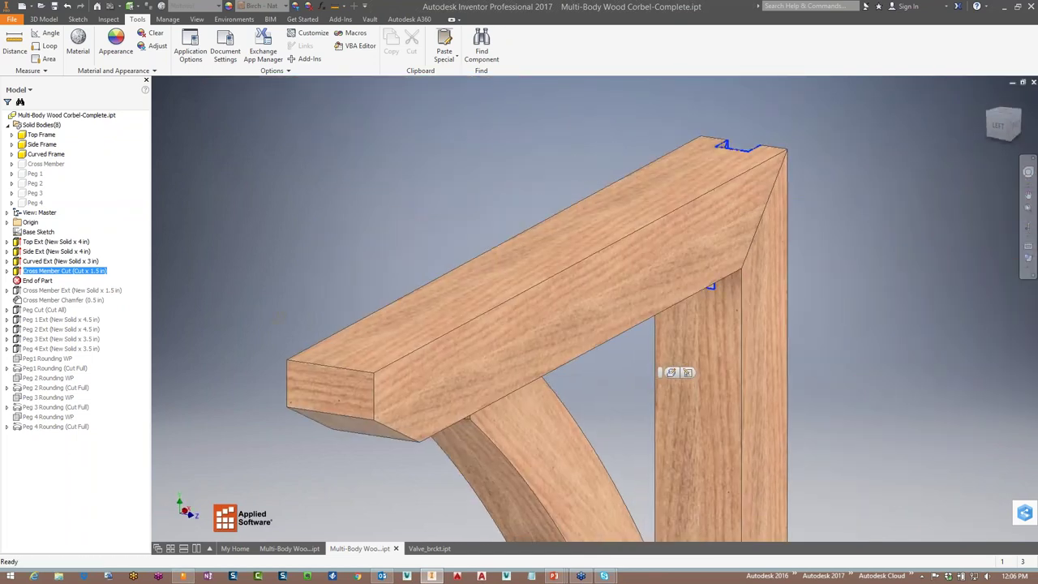
pyautogui.scroll(3, 544, 391)
pyautogui.keyDown('shift'); pyautogui.moveTo(544, 392); pyautogui.dragTo(567, 324, button='middle'); pyautogui.keyUp('shift')
pyautogui.scroll(-5, 640, 337)
pyautogui.keyDown('shift'); pyautogui.moveTo(640, 337); pyautogui.dragTo(596, 332, button='middle'); pyautogui.keyUp('shift')
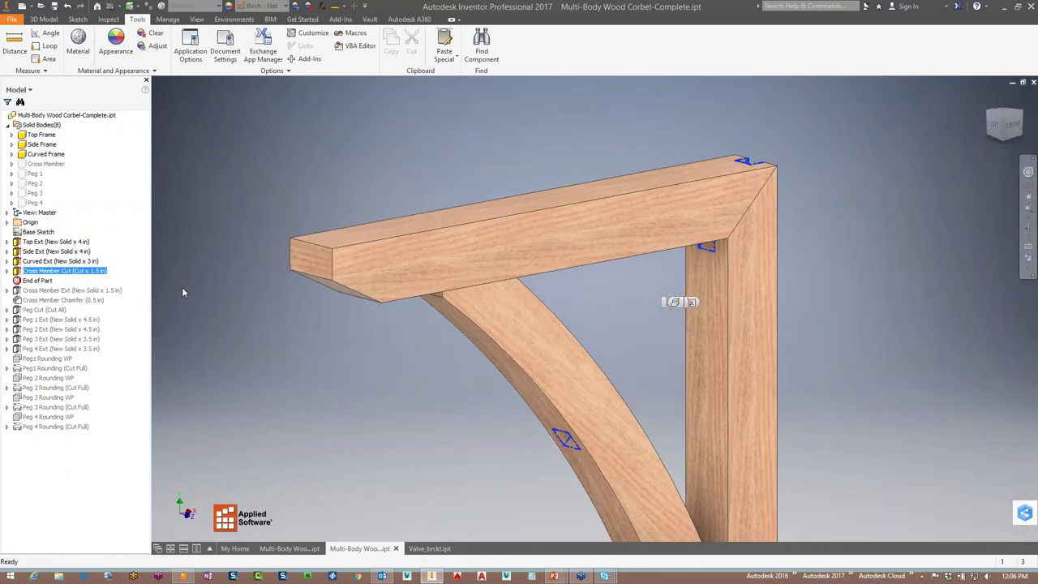
pyautogui.rightClick(53, 274)
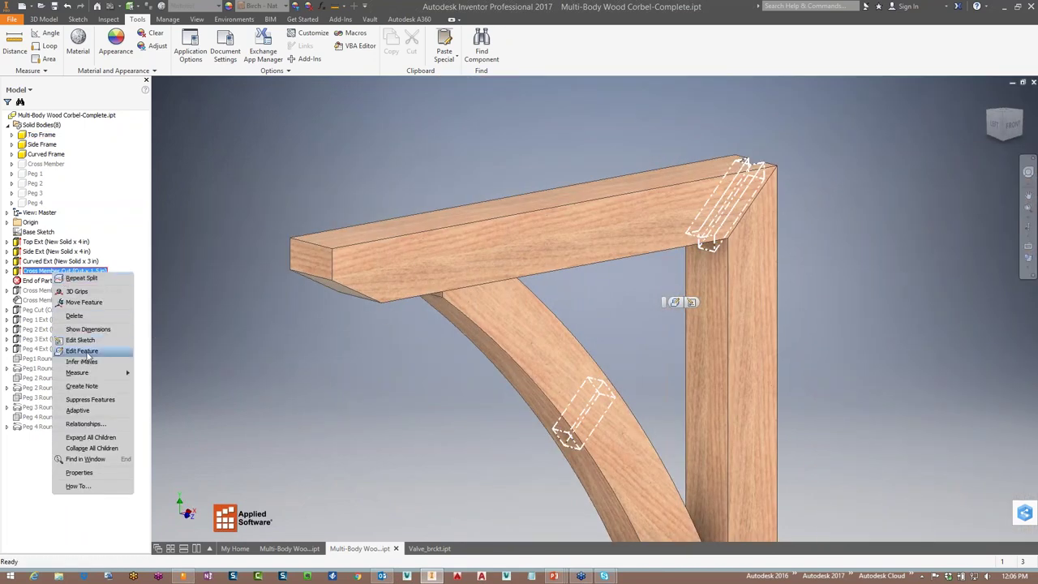
pyautogui.click(81, 351)
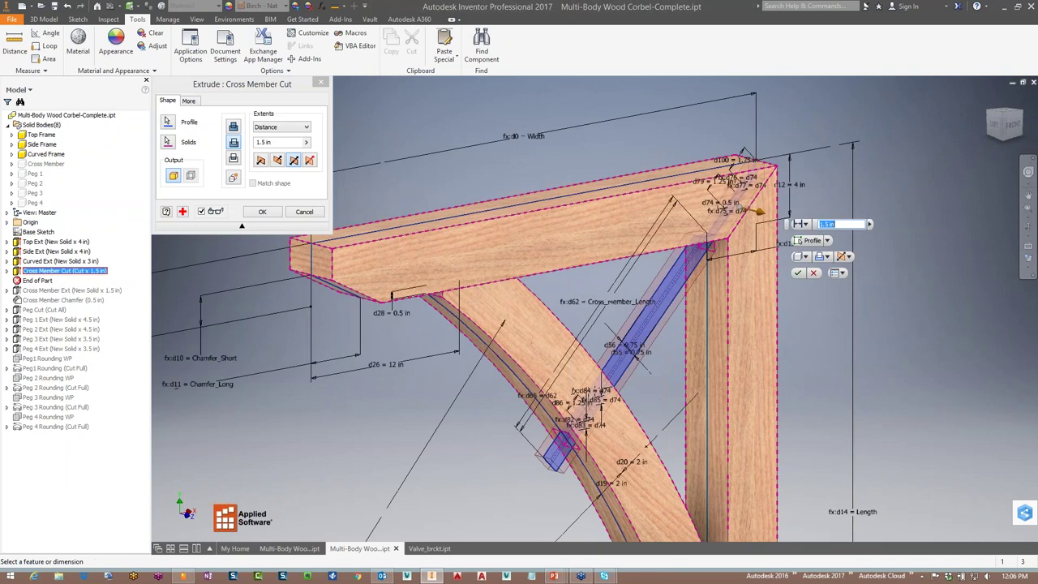
pyautogui.moveTo(649, 381); pyautogui.dragTo(621, 329, button='middle')
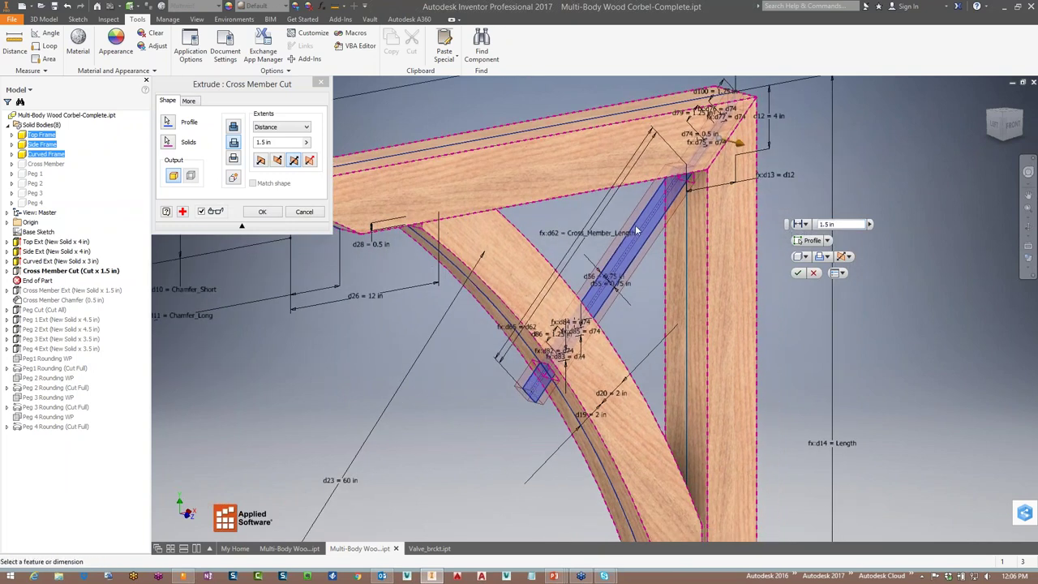
# Activate profile selection for the Cross Member Cut and examine where its profile passes through the top frame and curved frame
pyautogui.moveTo(736, 143); pyautogui.dragTo(718, 209, button='middle')
pyautogui.scroll(5, 718, 209)
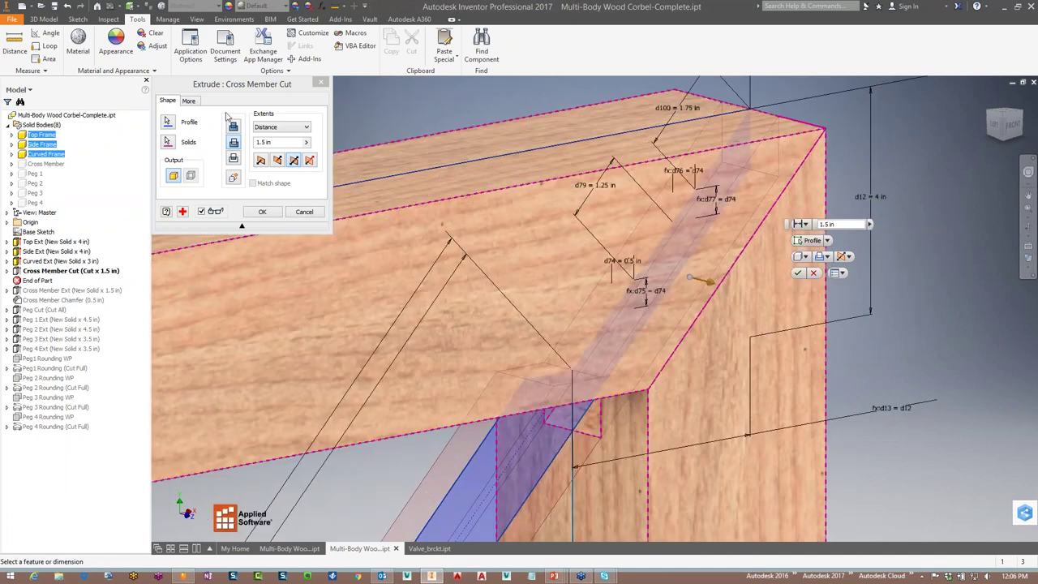
pyautogui.click(168, 121)
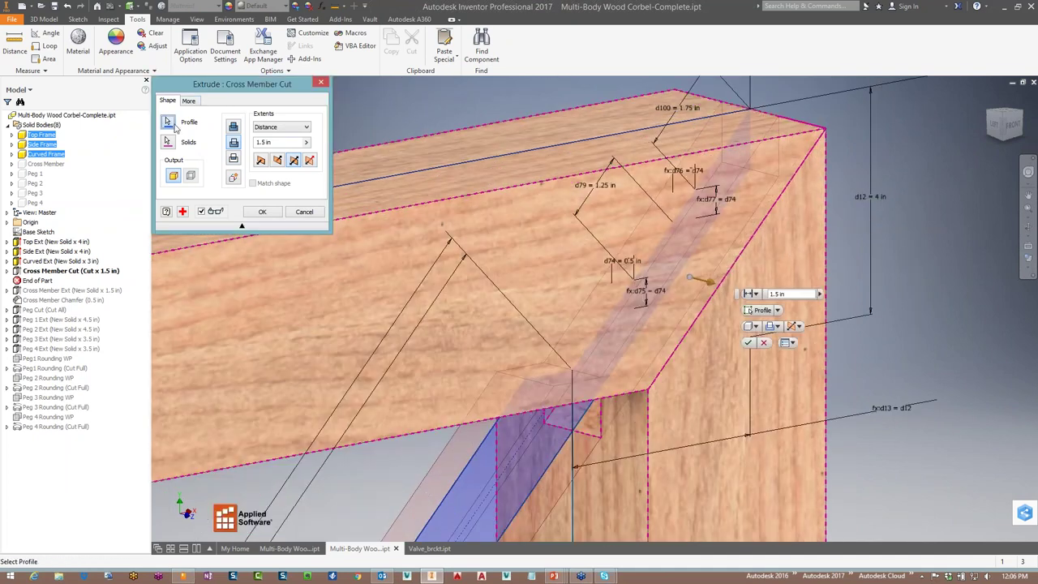
pyautogui.click(557, 364)
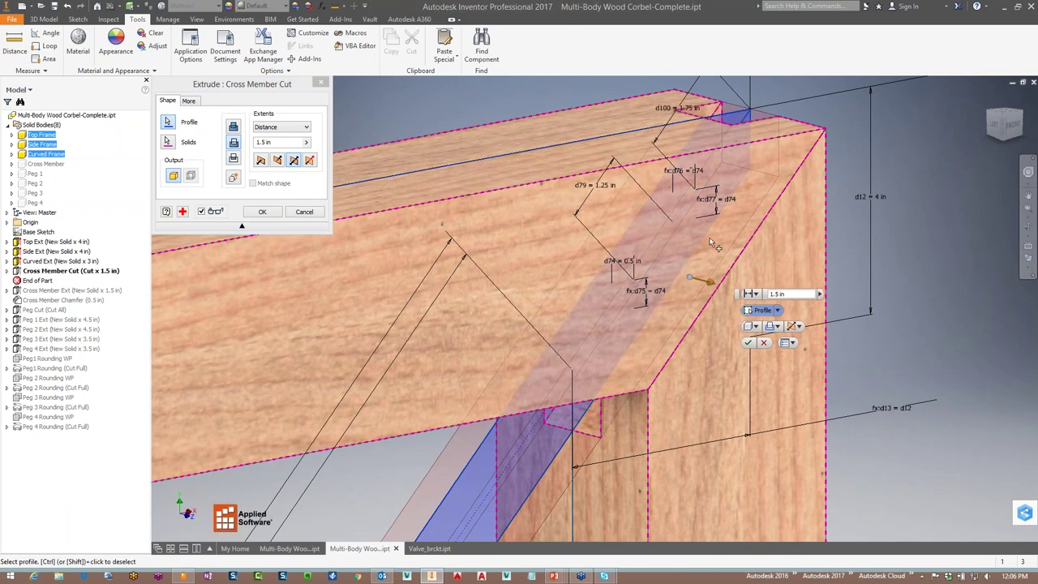
pyautogui.moveTo(648, 320); pyautogui.dragTo(598, 264, button='middle')
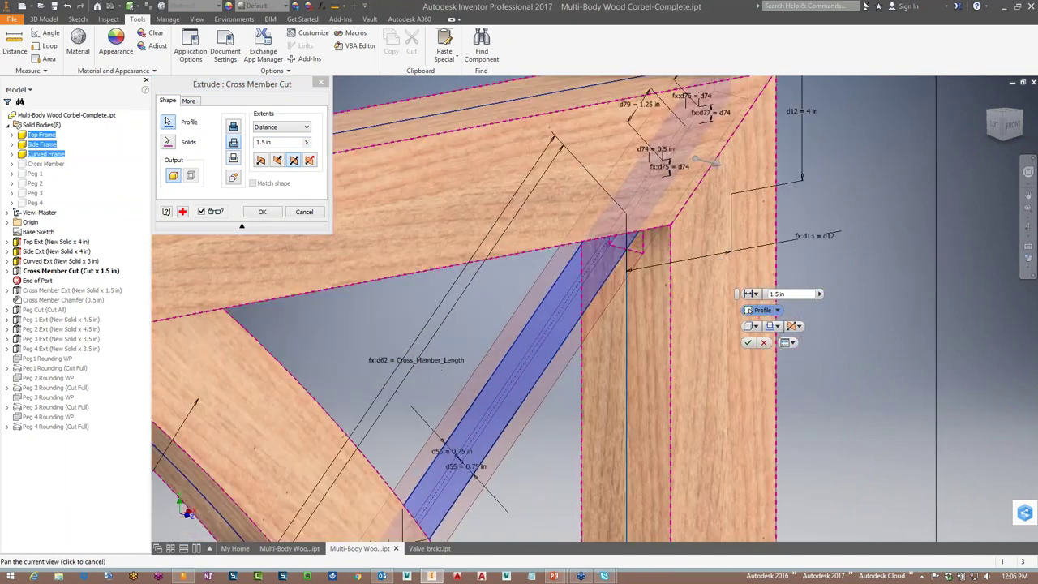
pyautogui.scroll(-3, 597, 265)
pyautogui.scroll(2, 519, 308)
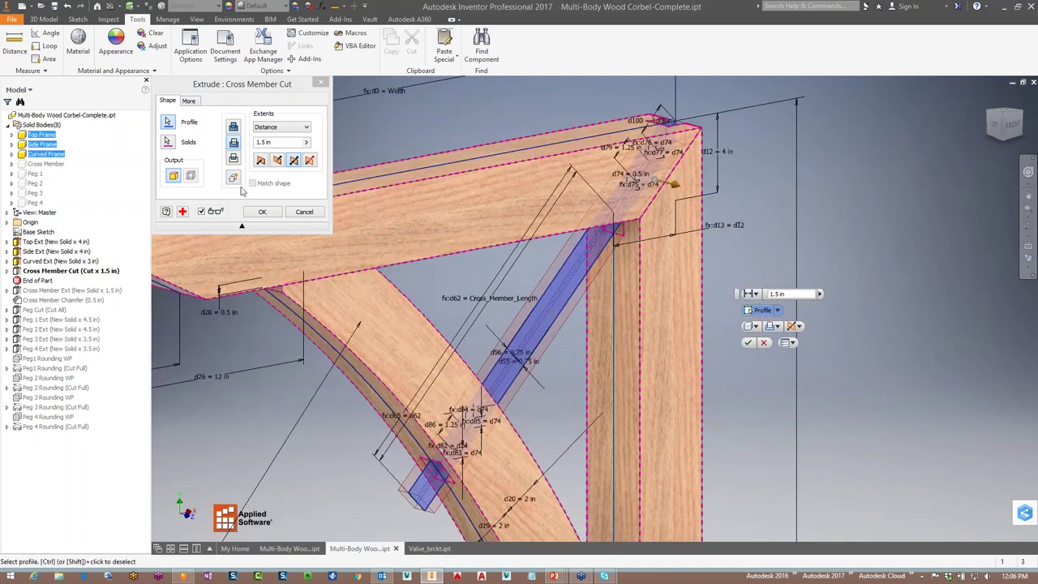
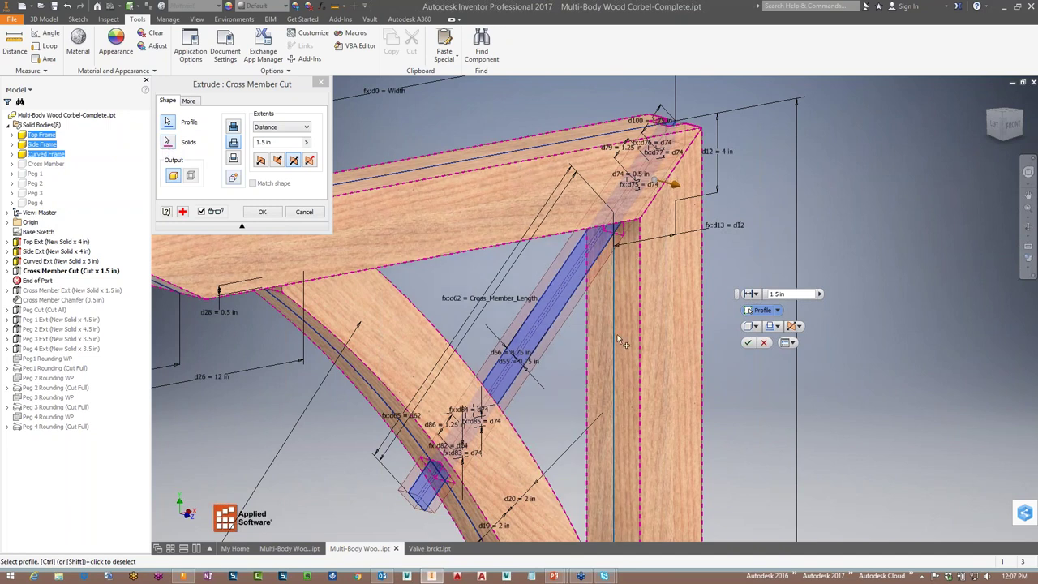
pyautogui.scroll(5, 624, 316)
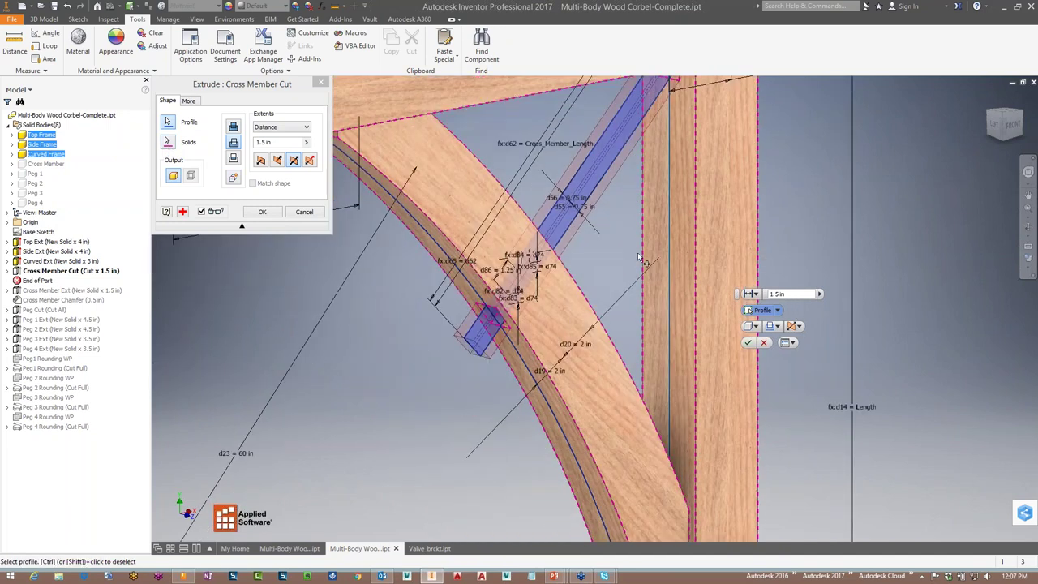
pyautogui.scroll(-4, 631, 240)
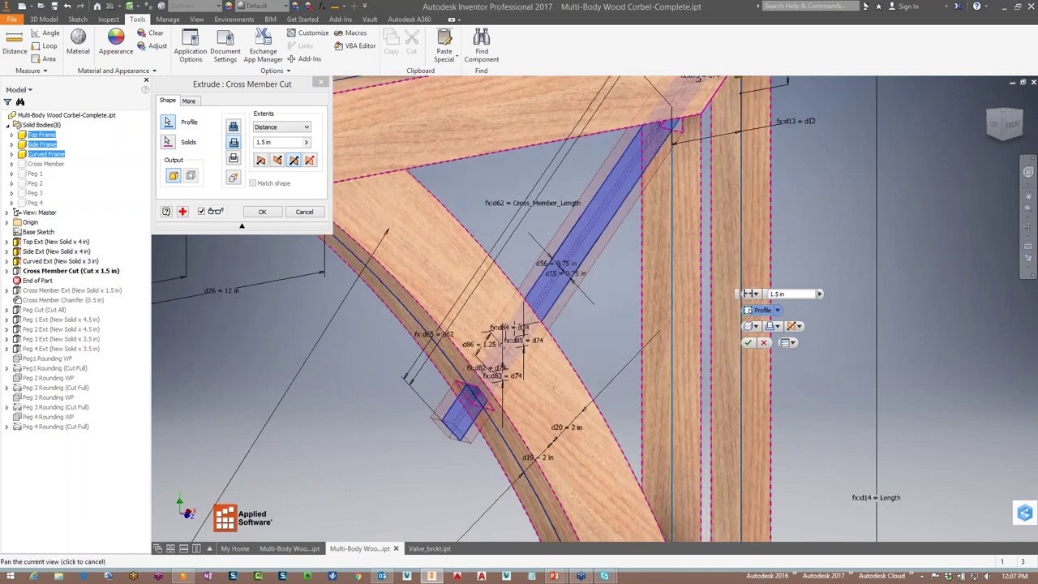
pyautogui.moveTo(568, 324); pyautogui.dragTo(567, 390, button='middle')
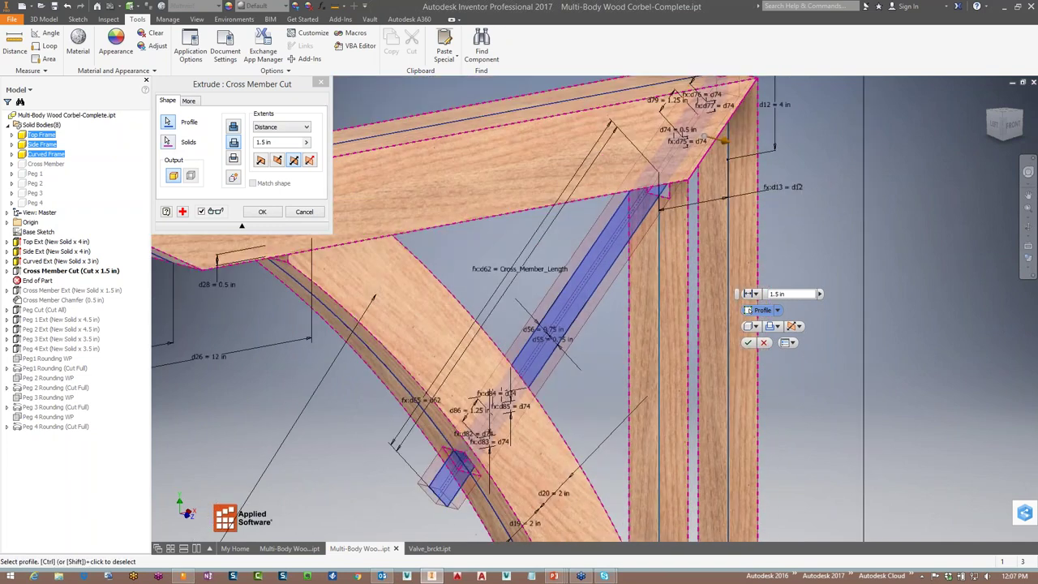
# Exclude the Top Frame from the solids affected by the Cross Member Cut, apply the edit and inspect the corner joint
pyautogui.click(168, 142)
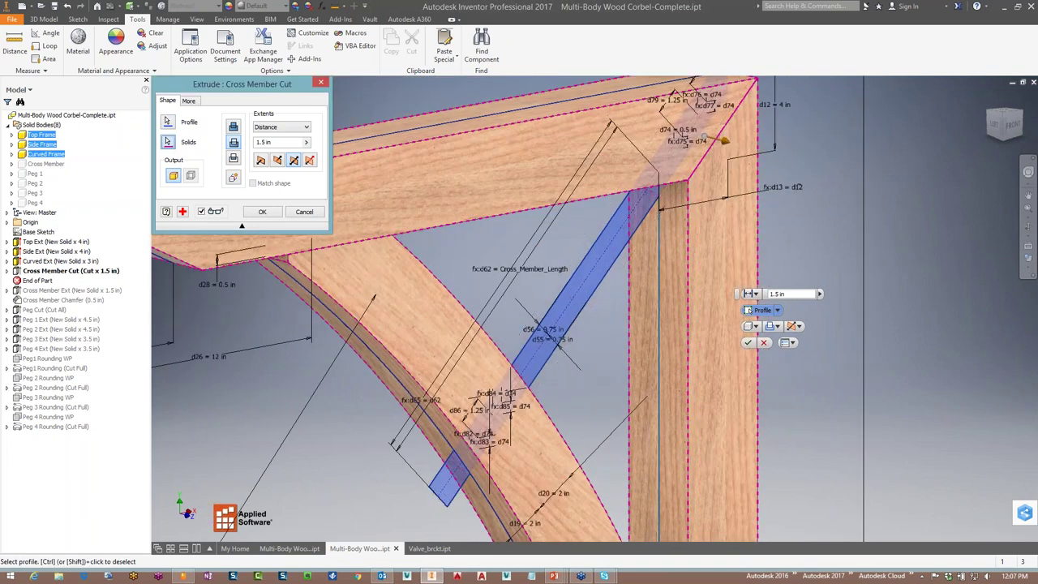
pyautogui.keyDown('ctrl'); pyautogui.click(527, 215); pyautogui.keyUp('ctrl')
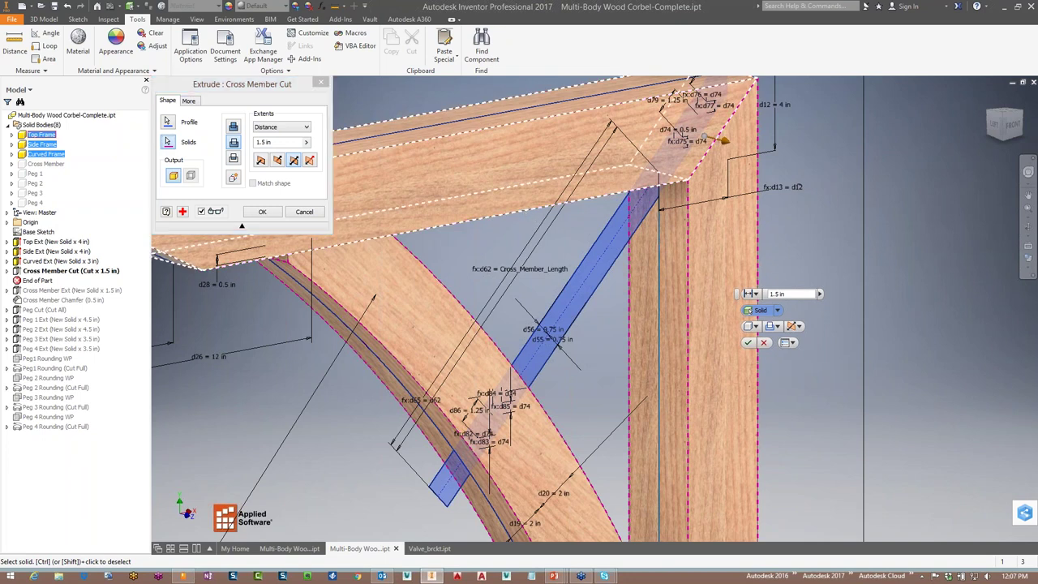
pyautogui.scroll(-3, 535, 256)
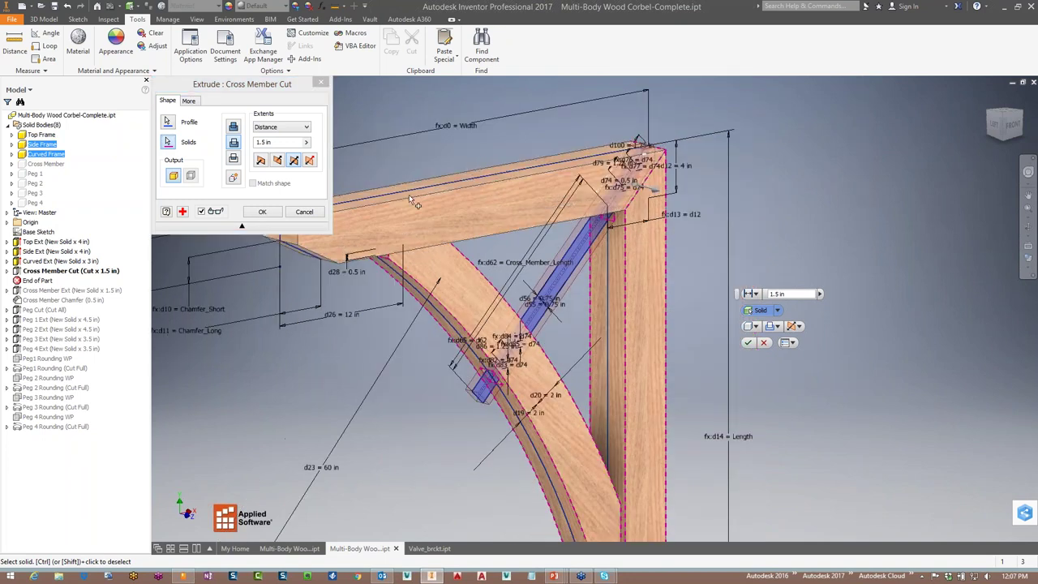
pyautogui.click(263, 213)
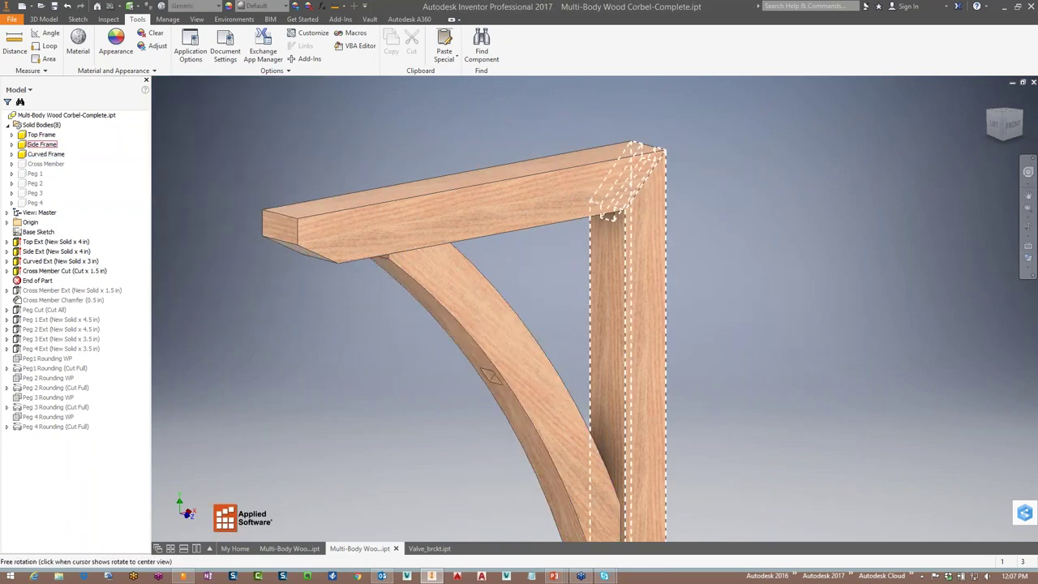
pyautogui.keyDown('shift'); pyautogui.moveTo(662, 317); pyautogui.dragTo(670, 287, button='middle'); pyautogui.keyUp('shift')
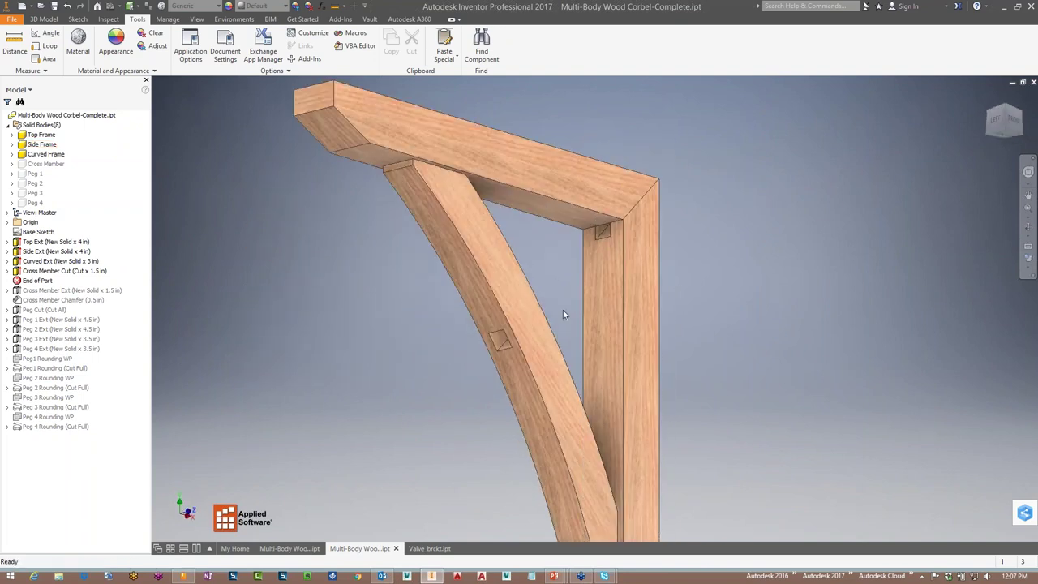
pyautogui.press('F5')
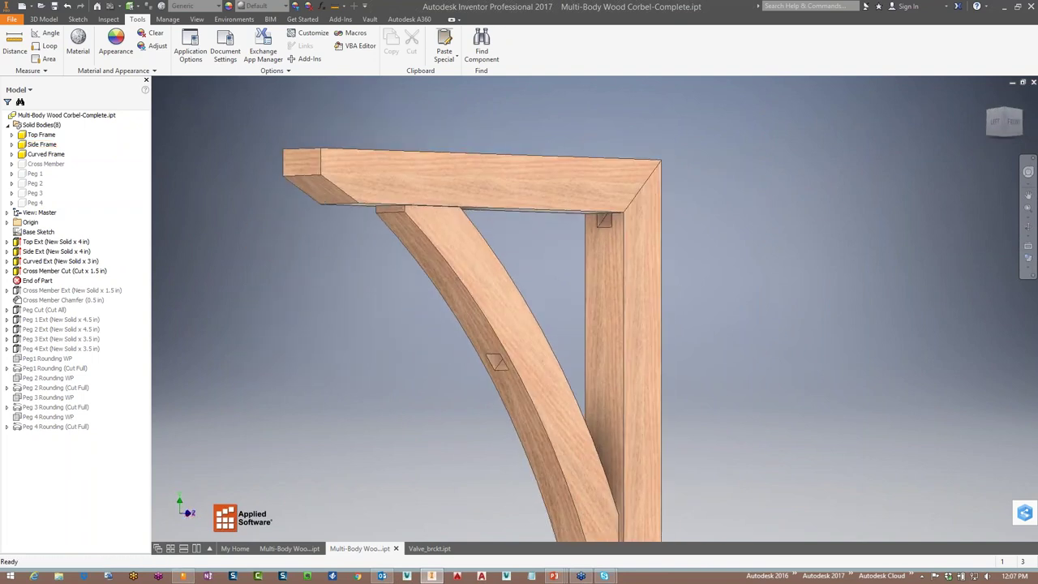
# Edit the Cross Member Cut to include the Top Frame among its affected solids again and apply the change
pyautogui.rightClick(53, 274)
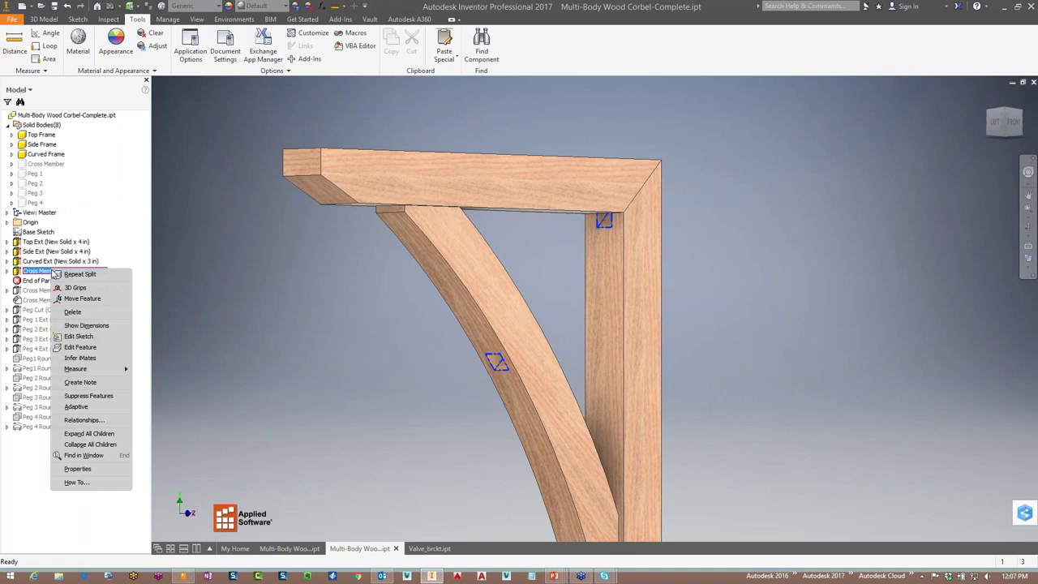
pyautogui.click(83, 351)
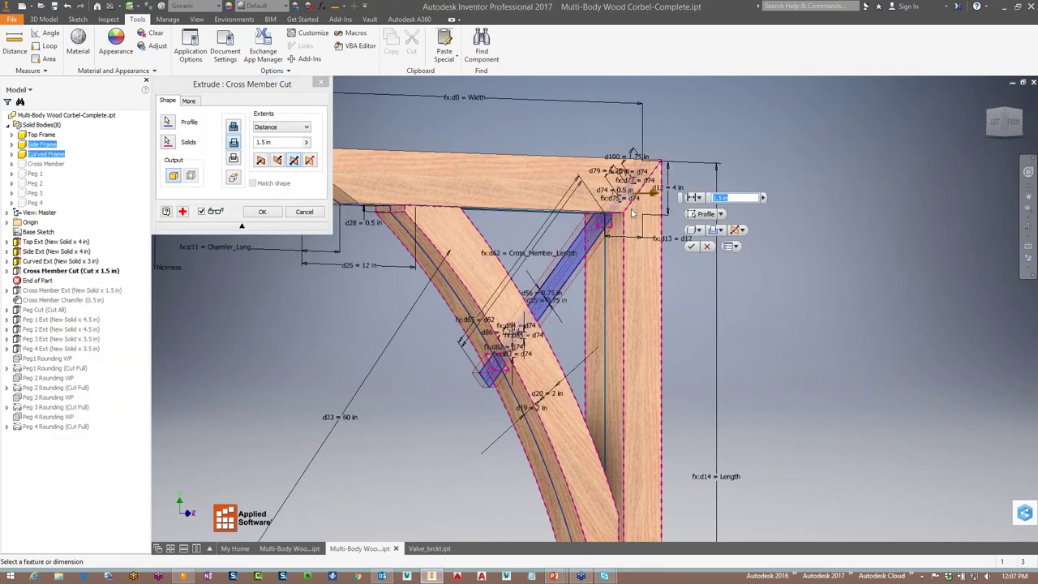
pyautogui.click(168, 143)
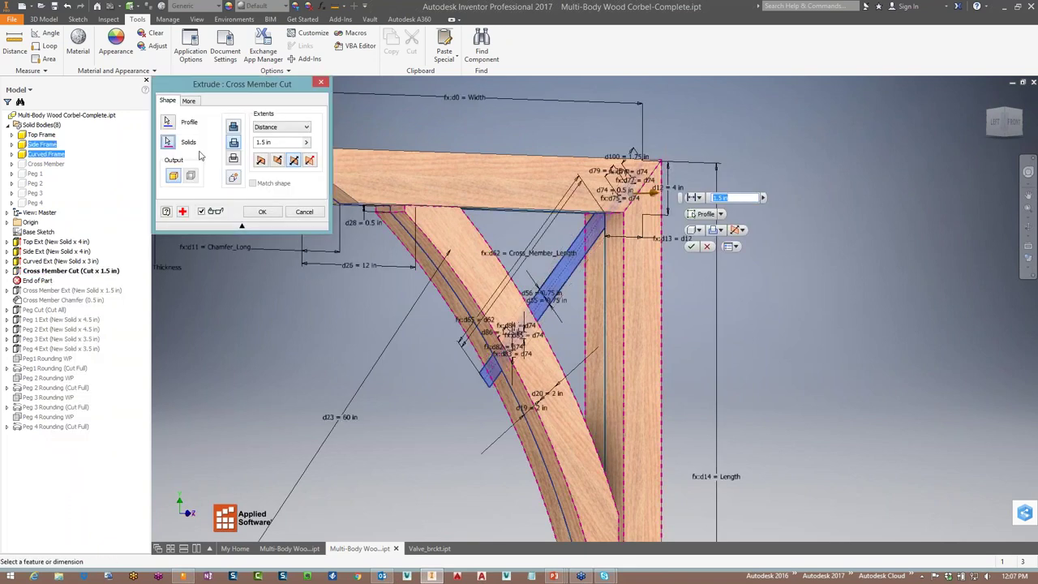
pyautogui.click(357, 198)
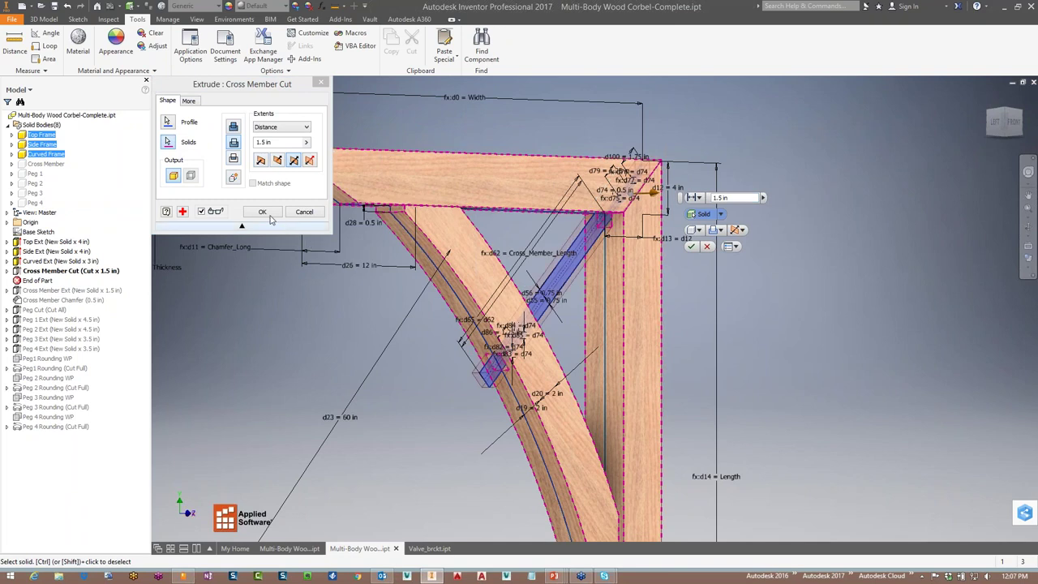
pyautogui.click(268, 212)
pyautogui.keyDown('shift'); pyautogui.moveTo(602, 258); pyautogui.dragTo(600, 271, button='middle'); pyautogui.keyUp('shift')
# Reopen the Cross Member Cut feature, examine its profile where the top and side frames meet, and close it without changes
pyautogui.rightClick(70, 271)
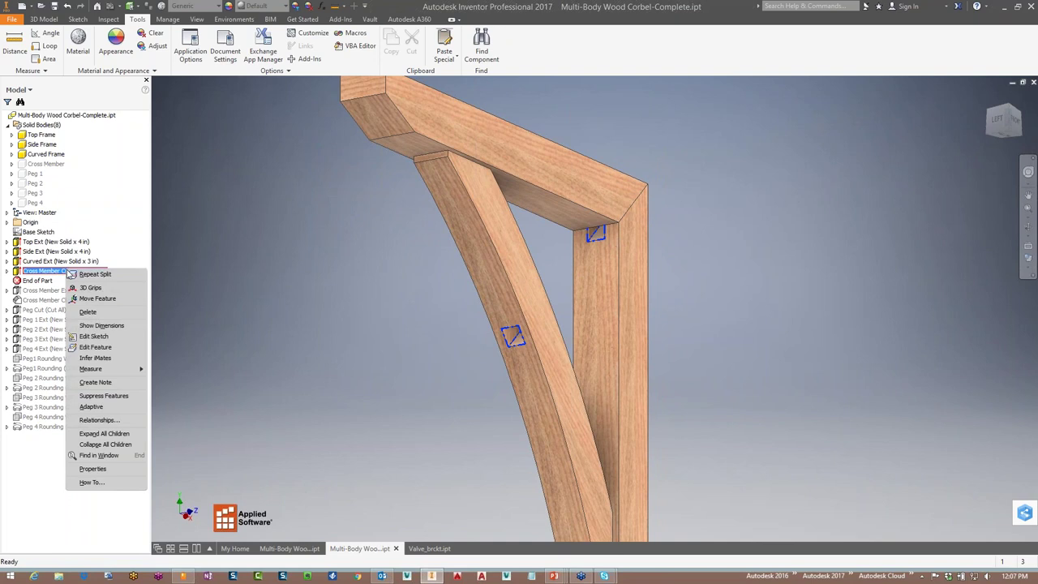
pyautogui.click(102, 348)
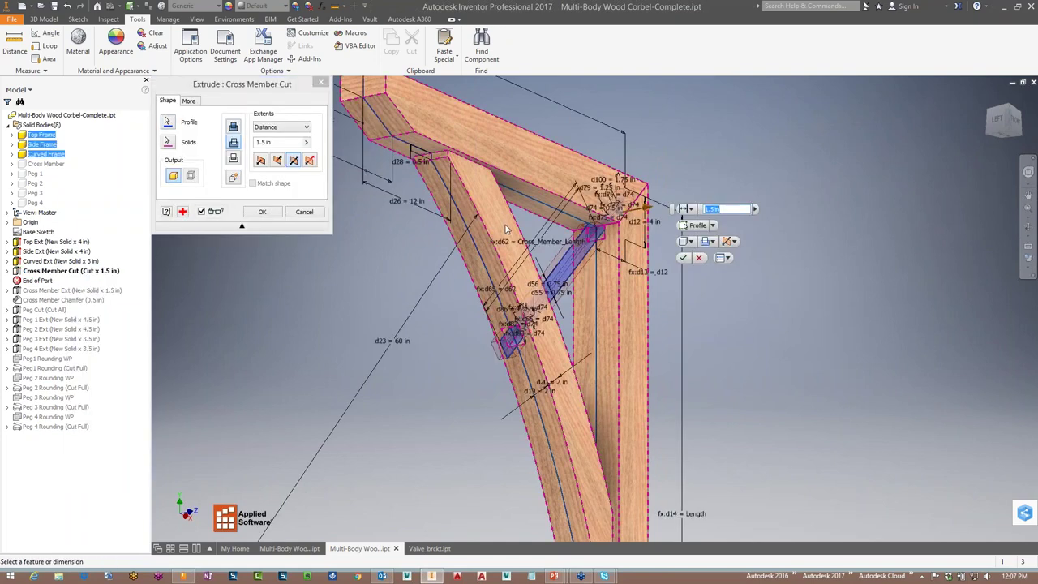
pyautogui.moveTo(506, 230); pyautogui.dragTo(463, 252, button='middle')
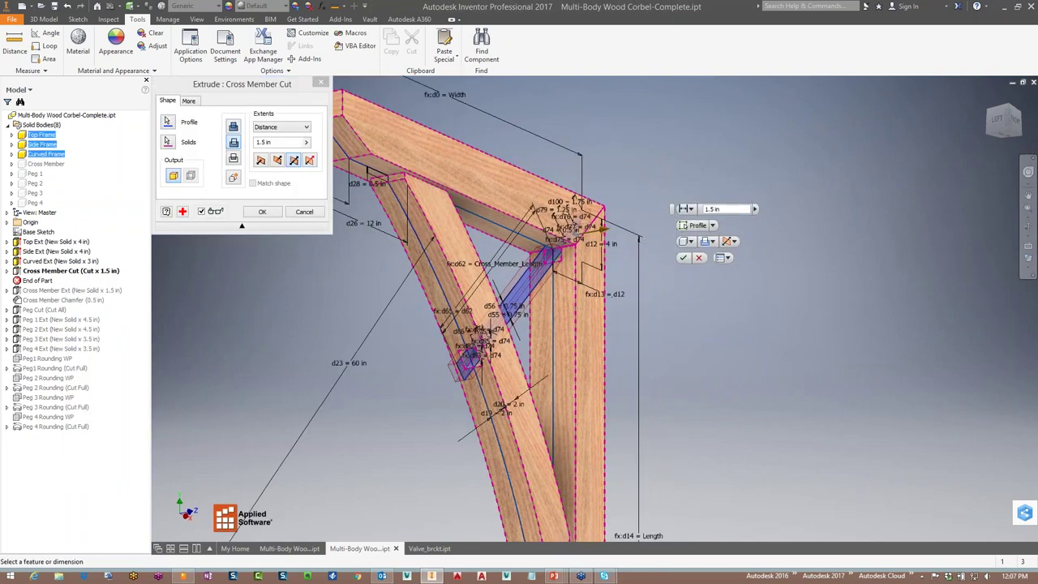
pyautogui.click(172, 126)
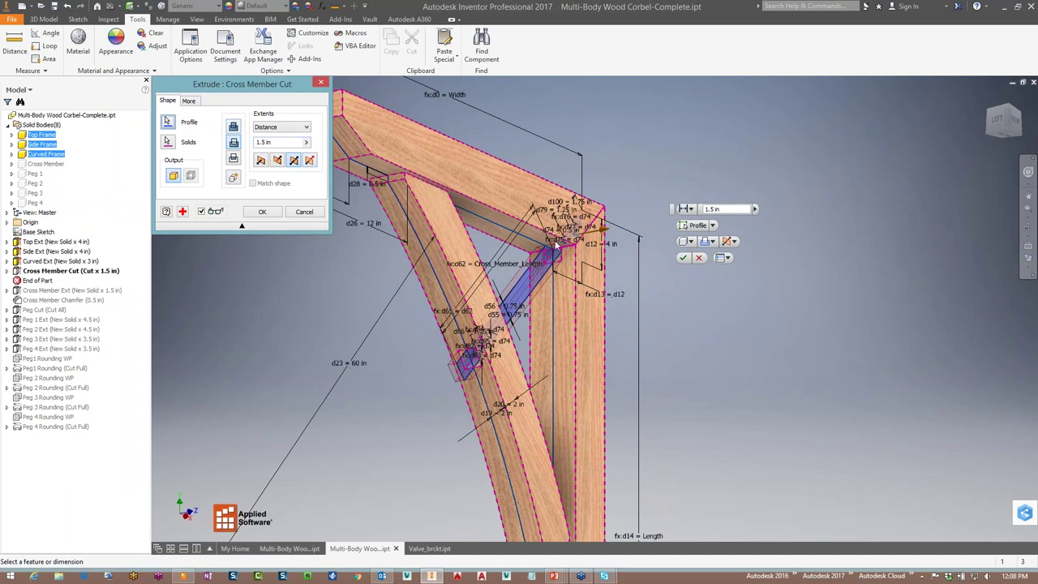
pyautogui.keyDown('shift'); pyautogui.moveTo(555, 241); pyautogui.dragTo(527, 266, button='middle'); pyautogui.keyUp('shift')
pyautogui.scroll(-3, 523, 267)
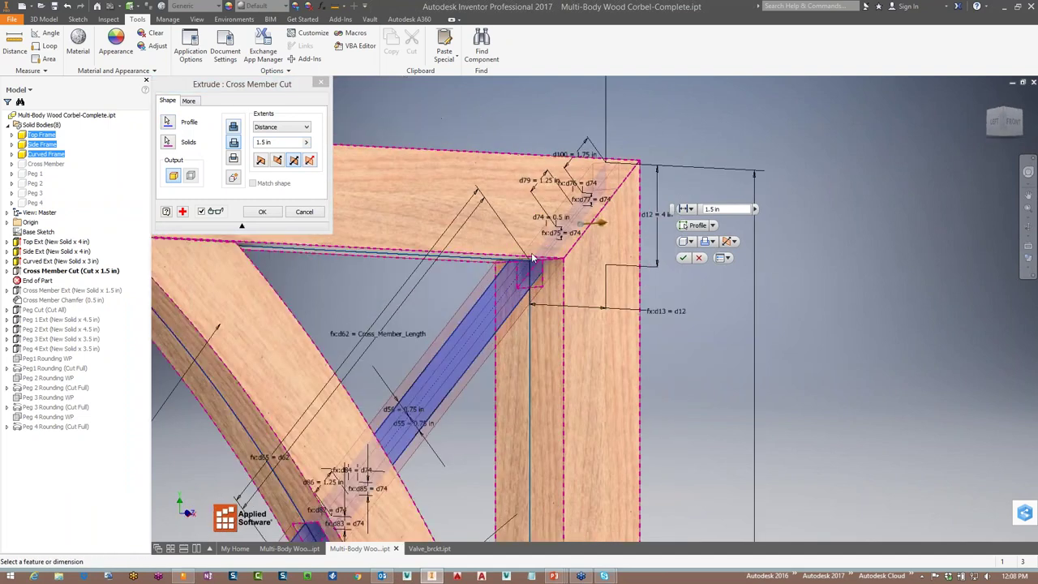
pyautogui.scroll(-3, 533, 252)
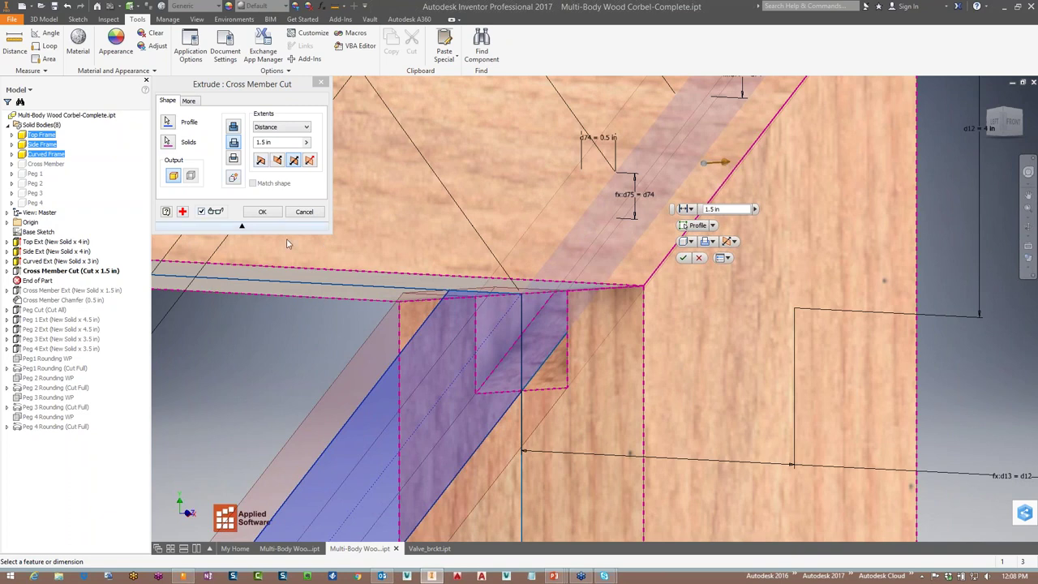
pyautogui.click(304, 212)
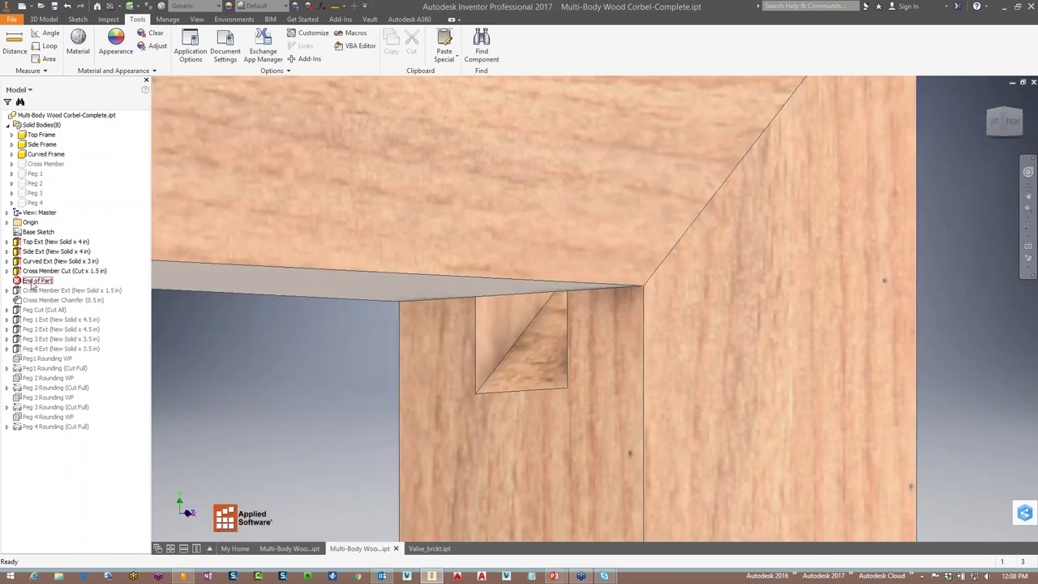
# Move the End of Part marker below Cross Member Chamfer and review the profile of the Cross Member Ext extrusion
pyautogui.moveTo(33, 284); pyautogui.dragTo(45, 309)
pyautogui.rightClick(53, 282)
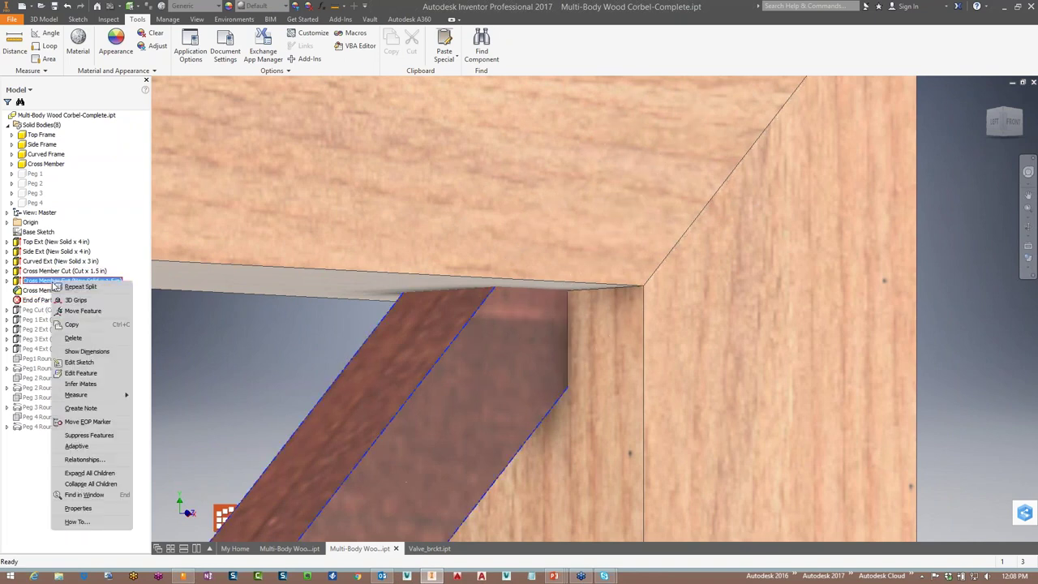
pyautogui.click(81, 373)
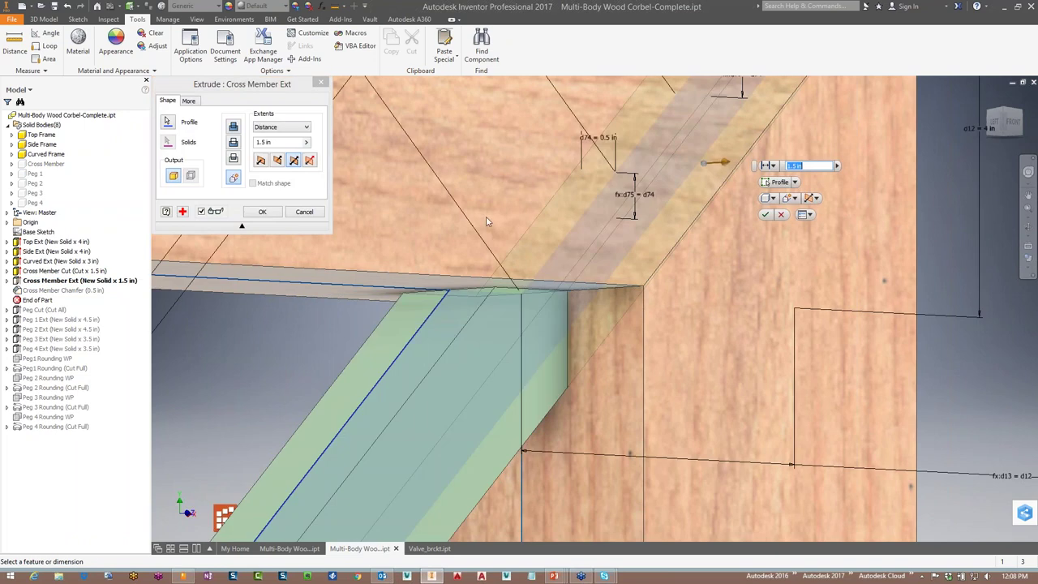
pyautogui.click(169, 124)
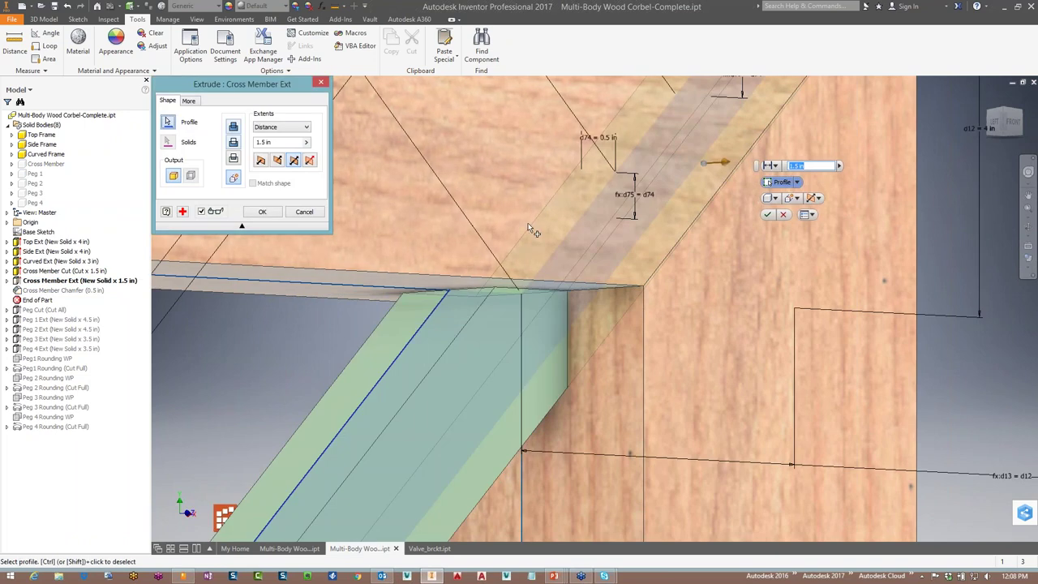
pyautogui.scroll(-3, 657, 297)
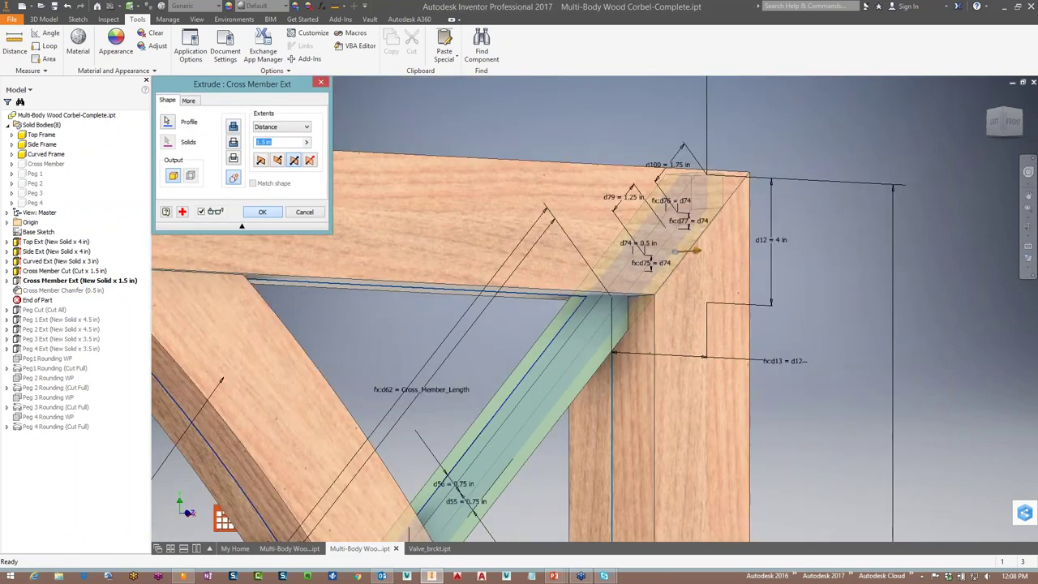
pyautogui.click(262, 212)
# Reopen the Cross Member Ext extrusion from a lower viewing angle, check its new-solid settings, and cancel the edit
pyautogui.keyDown('shift'); pyautogui.moveTo(597, 229); pyautogui.dragTo(769, 275, button='middle'); pyautogui.keyUp('shift')
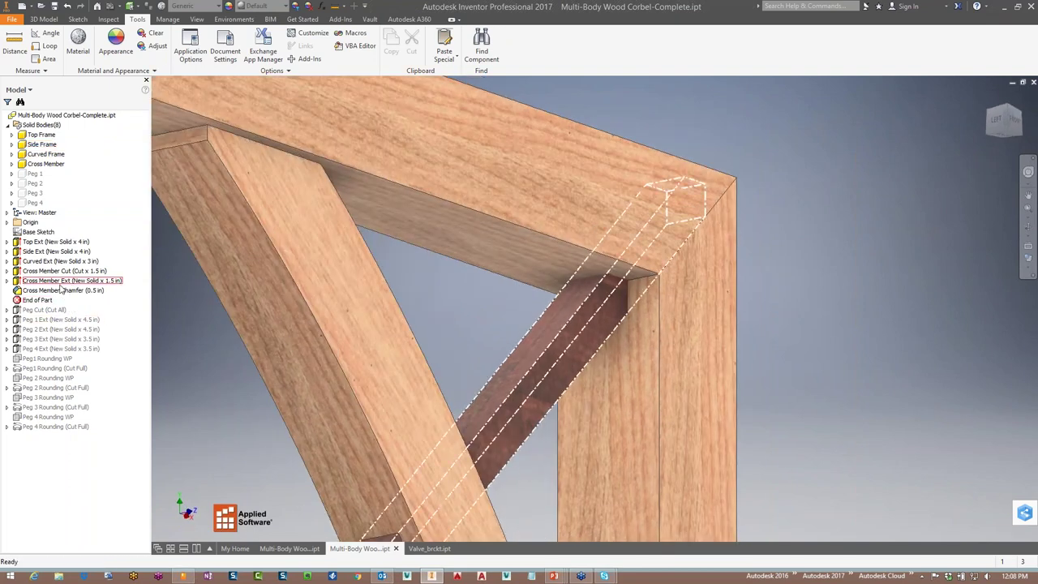
pyautogui.rightClick(71, 285)
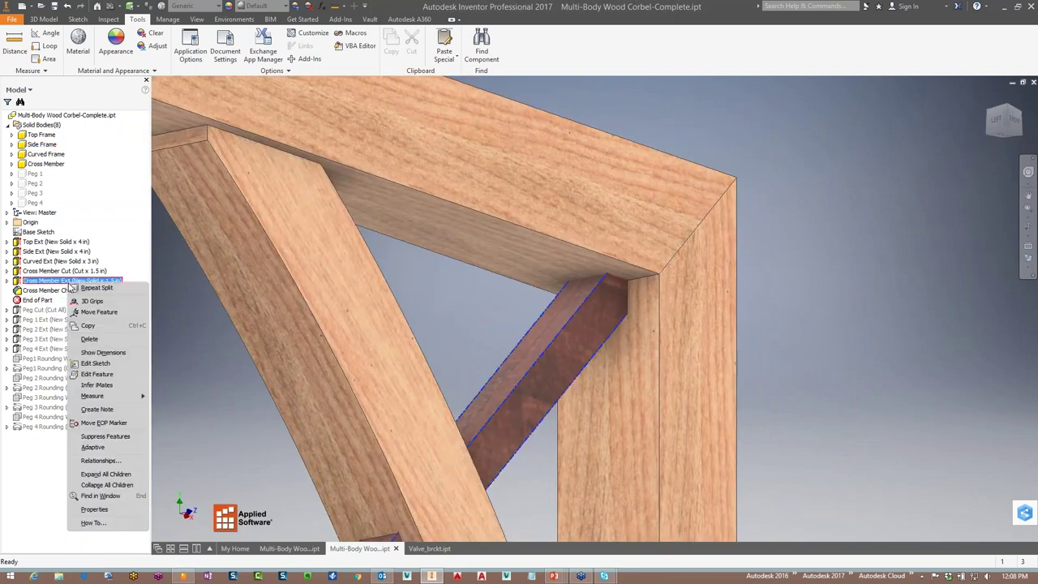
pyautogui.click(100, 379)
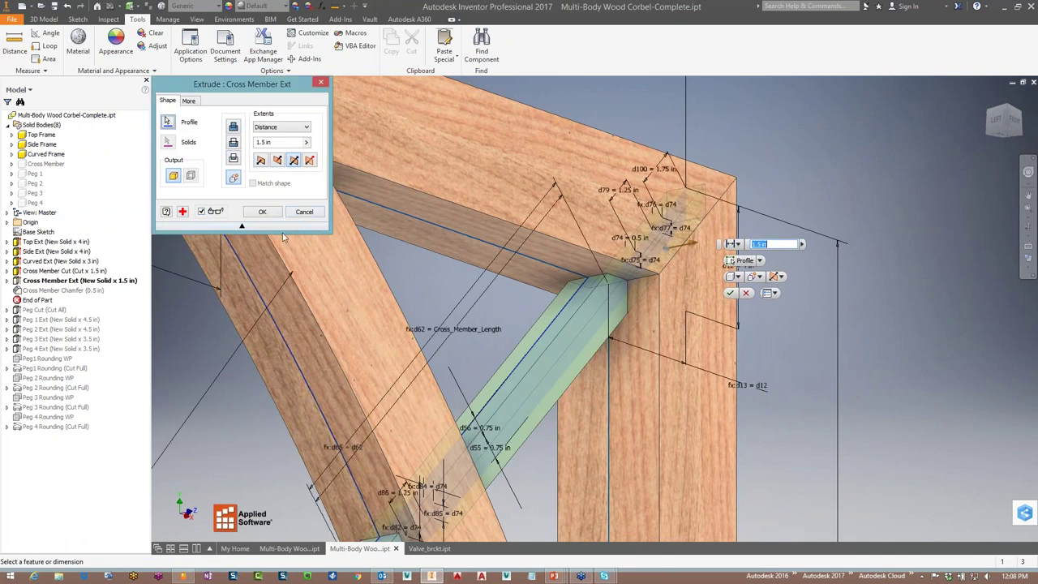
pyautogui.click(302, 212)
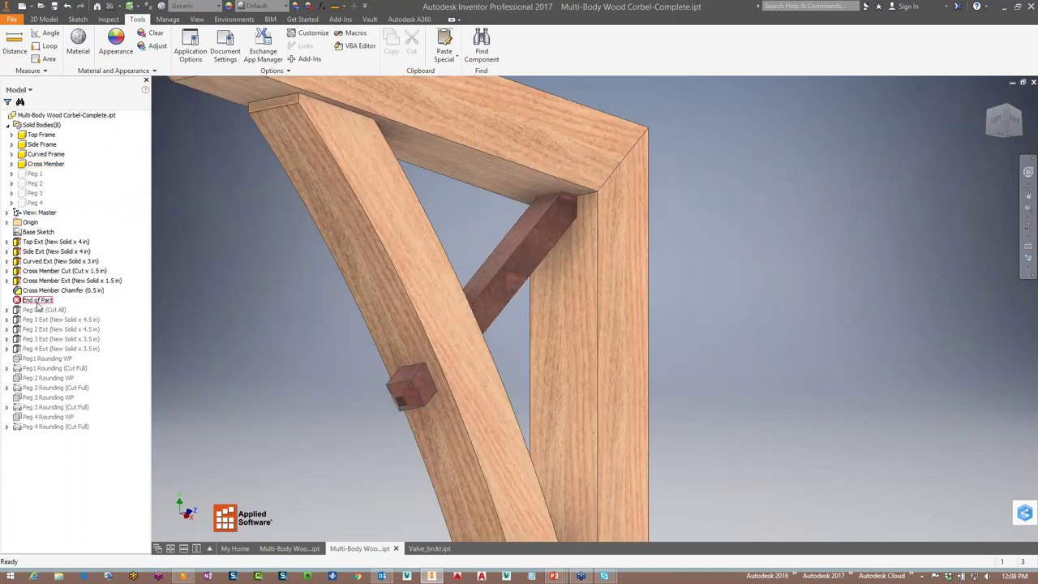
# Move the End of Part marker below Peg Cut and select the Base Sketch to highlight its geometry
pyautogui.moveTo(36, 304); pyautogui.dragTo(38, 315)
pyautogui.click(38, 232)
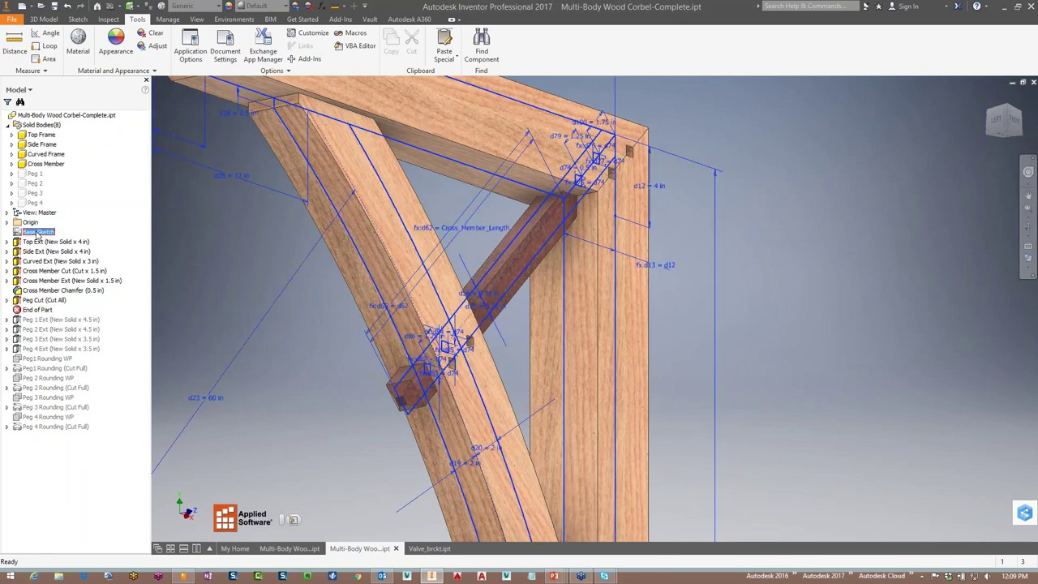
# Open the Base Sketch for editing, examine the peg squares and cross member geometry, and finish the sketch without changes
pyautogui.doubleClick(37, 232)
pyautogui.scroll(-5, 686, 226)
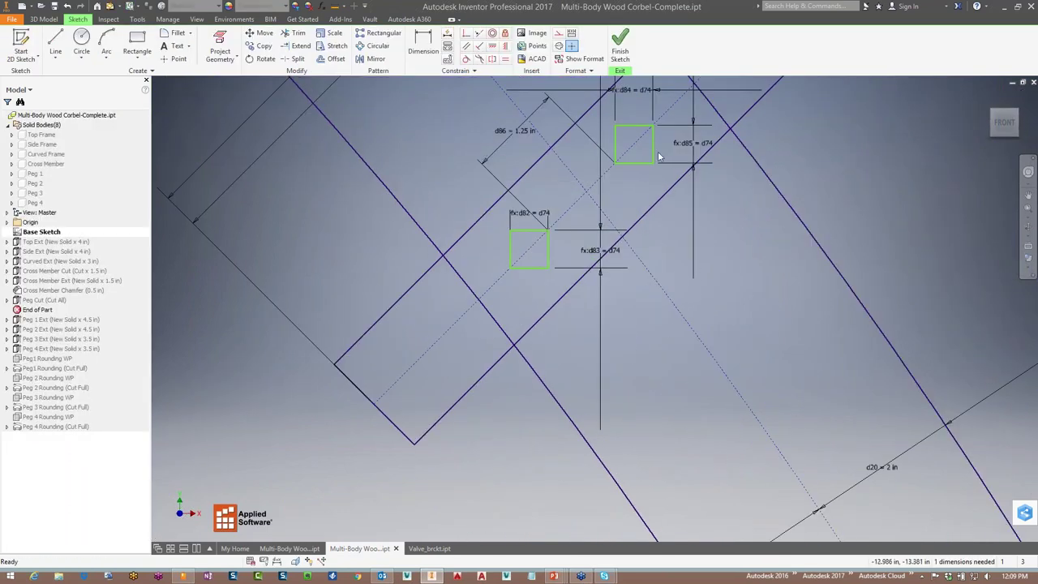
pyautogui.scroll(3, 658, 156)
pyautogui.moveTo(735, 177)
pyautogui.mouseDown(button='middle')
pyautogui.moveTo(634, 292)
pyautogui.moveTo(486, 421)
pyautogui.mouseUp(button='middle')
pyautogui.scroll(-3, 788, 108)
pyautogui.moveTo(788, 108); pyautogui.dragTo(641, 333, button='middle')
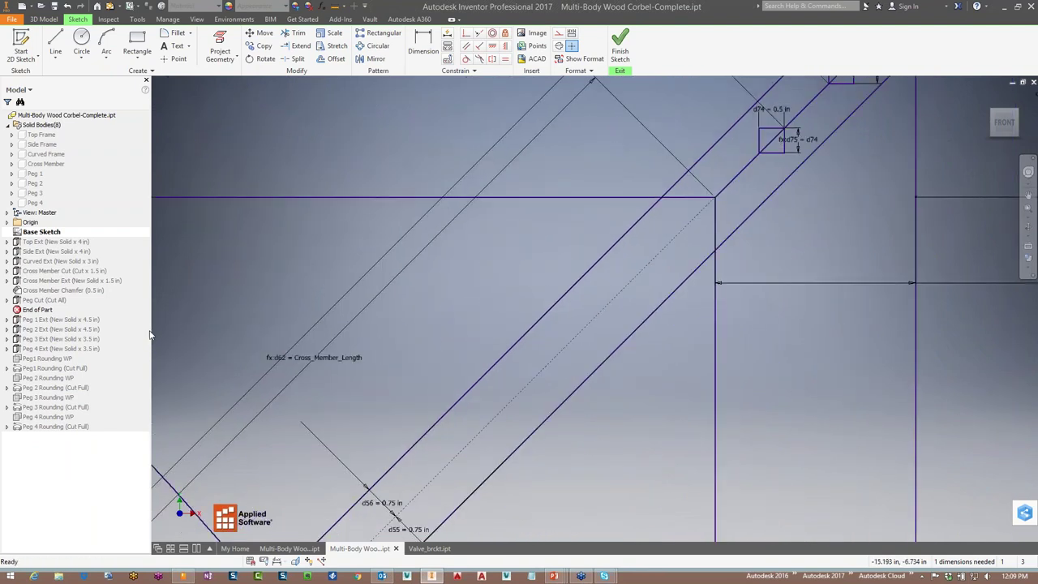
pyautogui.click(628, 57)
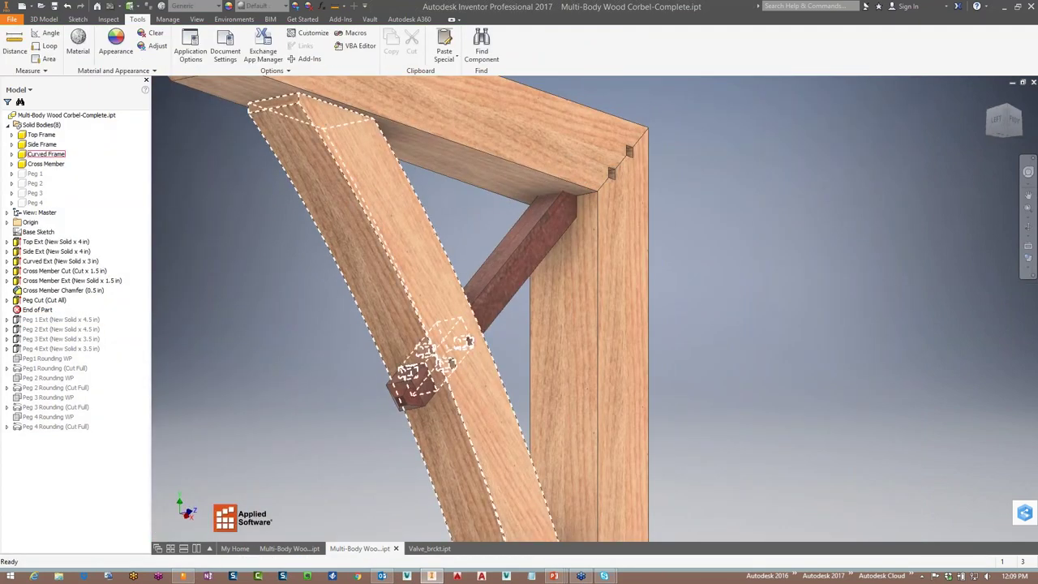
# Reopen the Peg Cut feature, inspect its profiles, affected solids and All extents on the curved frame, and close it unchanged
pyautogui.rightClick(47, 304)
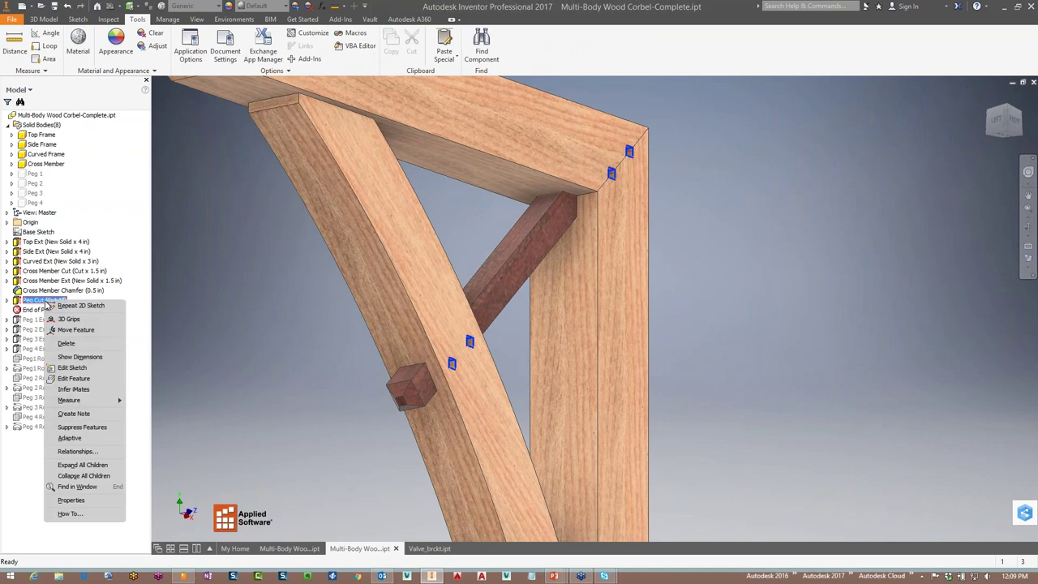
pyautogui.click(73, 378)
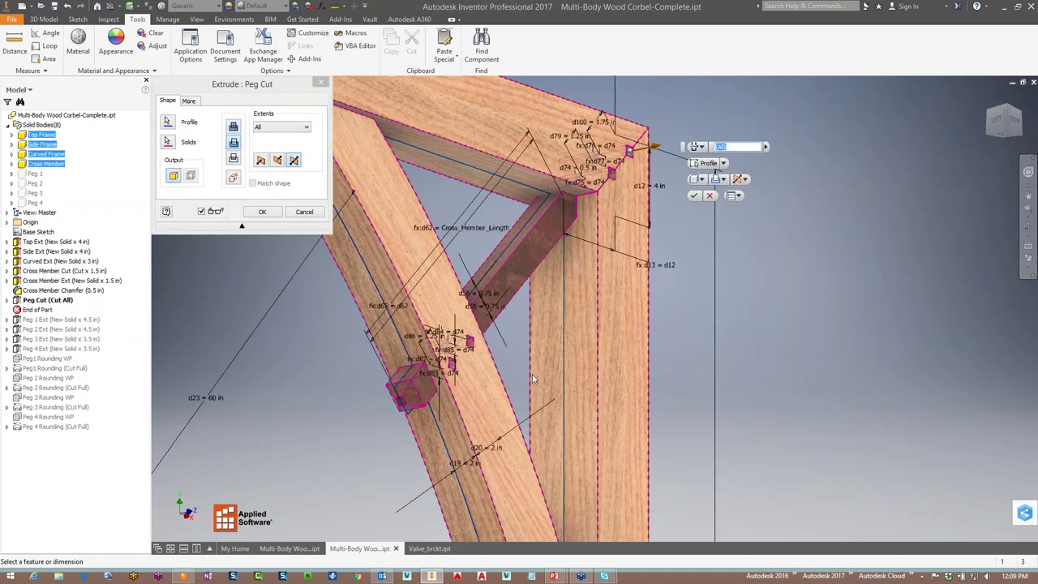
pyautogui.keyDown('shift'); pyautogui.moveTo(512, 378); pyautogui.dragTo(446, 384, button='middle'); pyautogui.keyUp('shift')
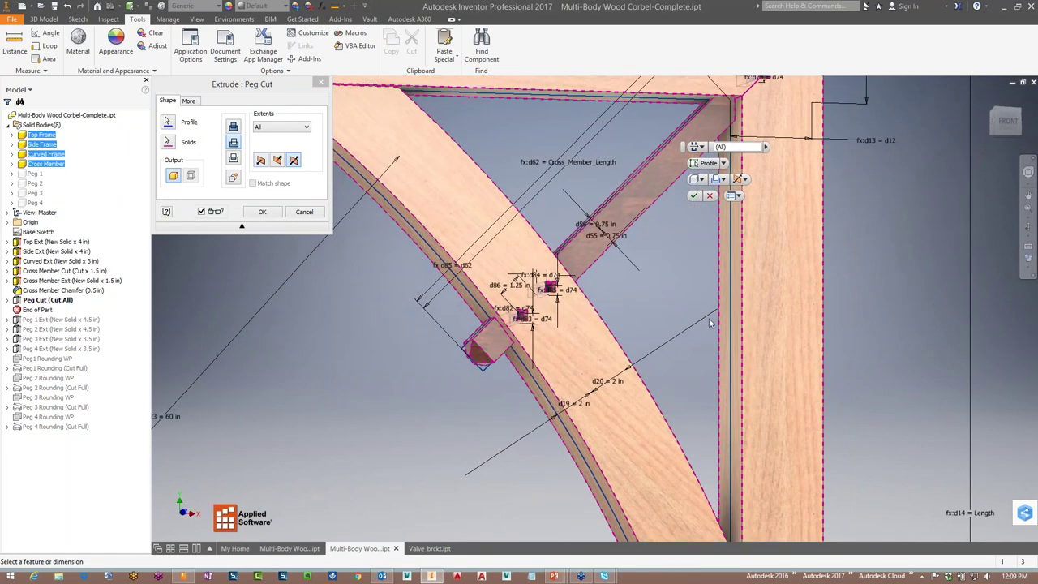
pyautogui.keyDown('shift'); pyautogui.moveTo(676, 310); pyautogui.dragTo(715, 279, button='middle'); pyautogui.keyUp('shift')
pyautogui.press('Return')
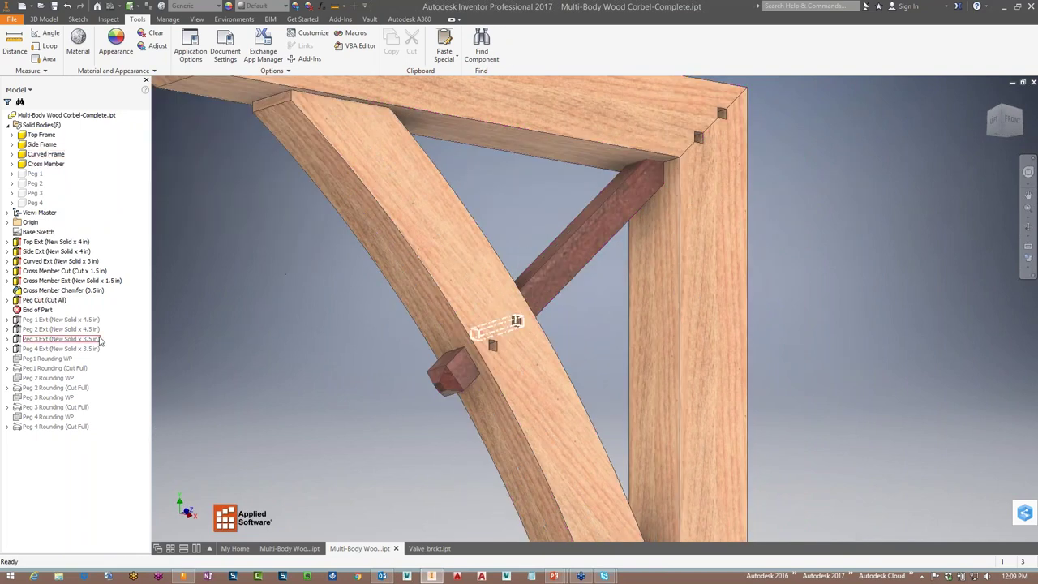
# Move the End of Part marker below Peg 1 Ext, inspect that peg at the frame corner, and advance the marker below Peg 3 Ext
pyautogui.moveTo(40, 313); pyautogui.dragTo(40, 322)
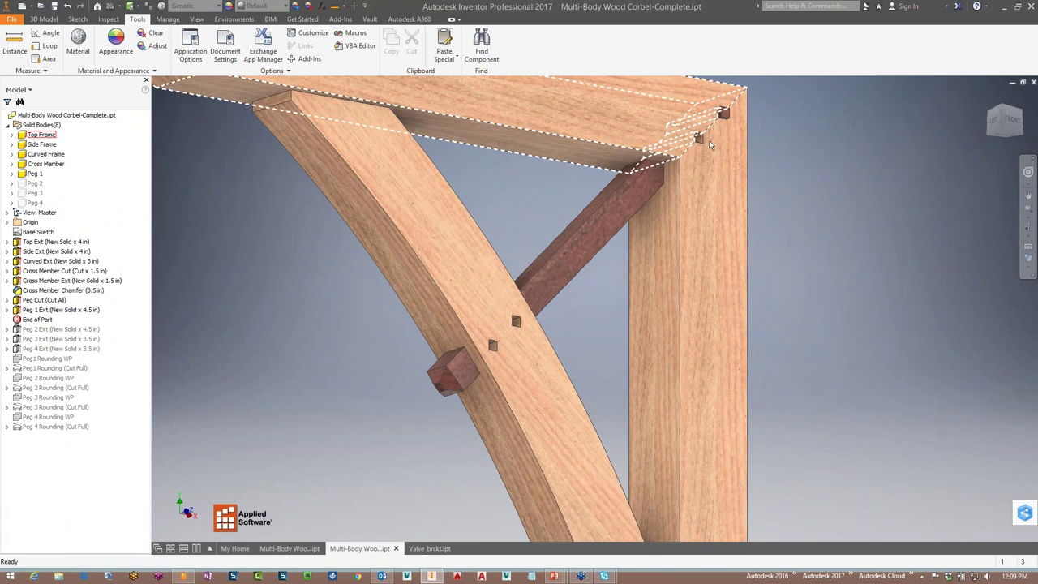
pyautogui.scroll(5, 768, 232)
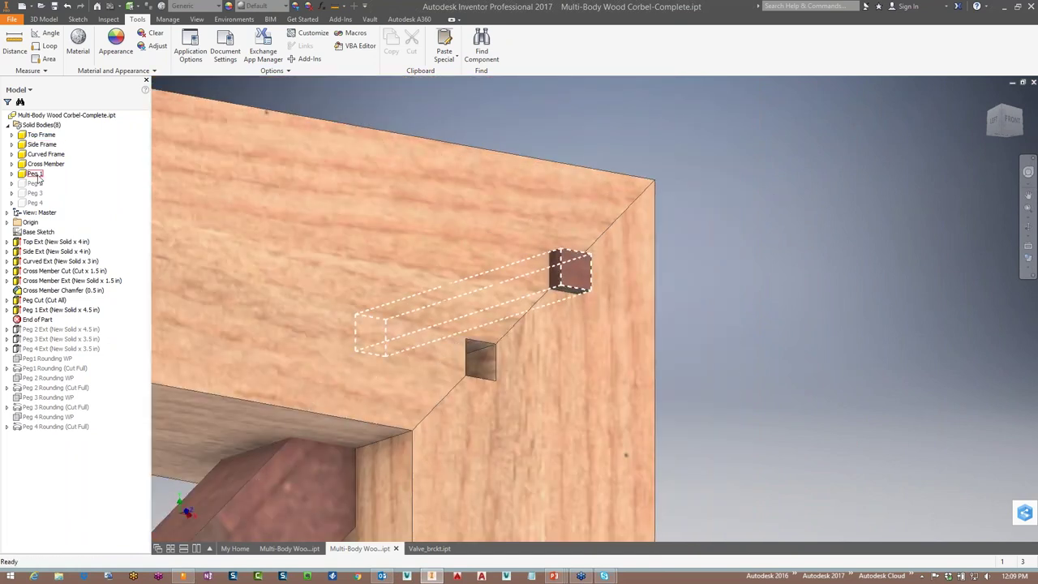
pyautogui.moveTo(36, 320); pyautogui.dragTo(39, 339)
pyautogui.press('F6')
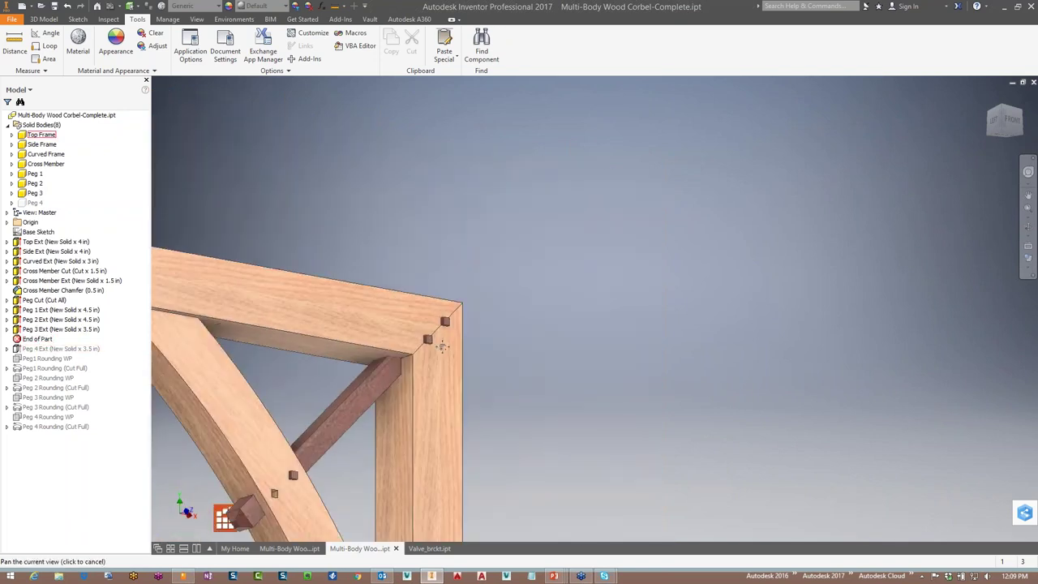
# Move the End of Part marker below Peg 4 Rounding and show the complete corbel in the home view
pyautogui.moveTo(38, 339); pyautogui.dragTo(39, 434)
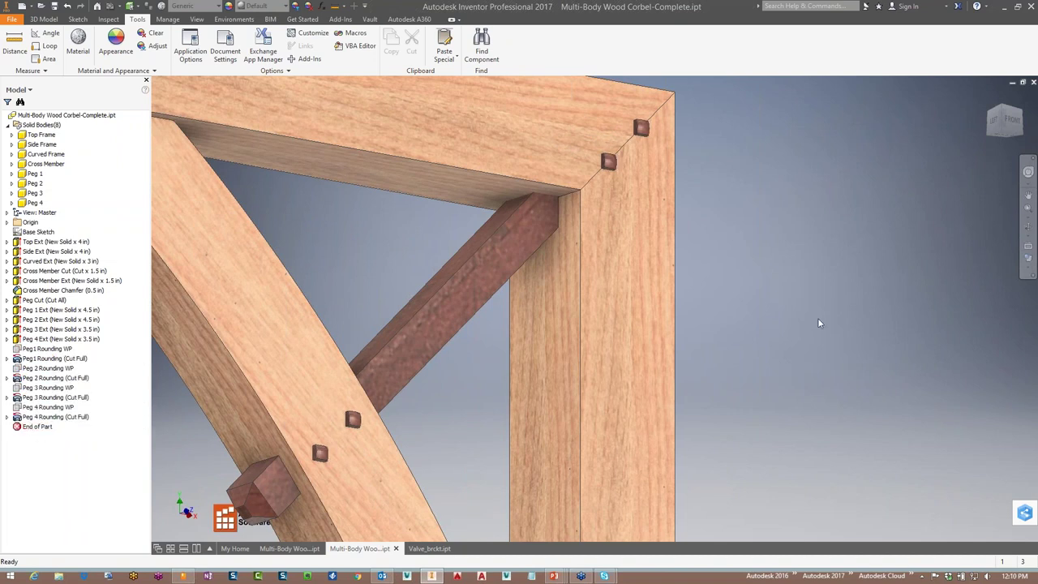
pyautogui.scroll(3, 818, 318)
pyautogui.moveTo(817, 318); pyautogui.dragTo(815, 240, button='middle')
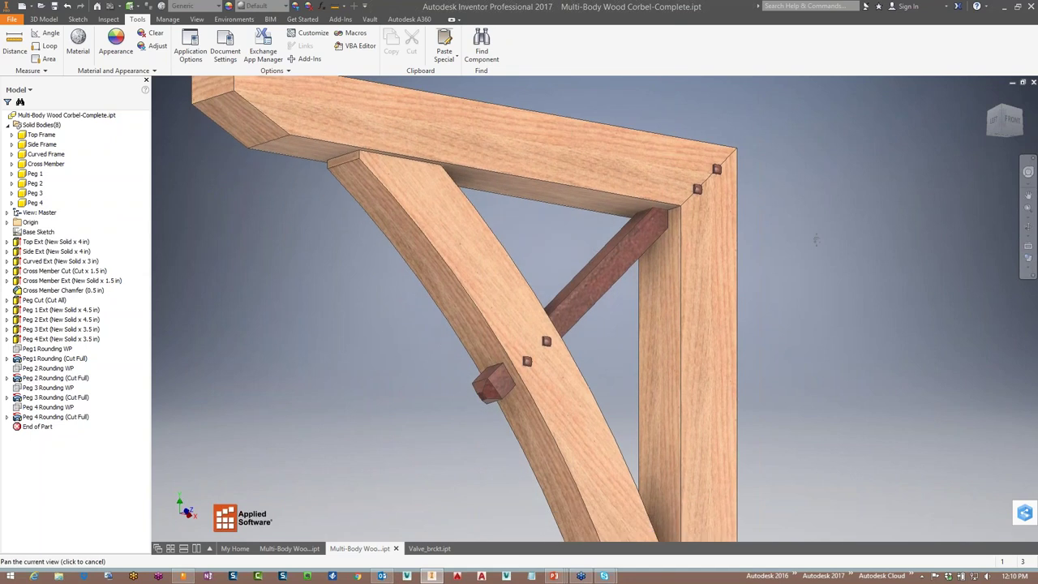
pyautogui.scroll(2, 815, 239)
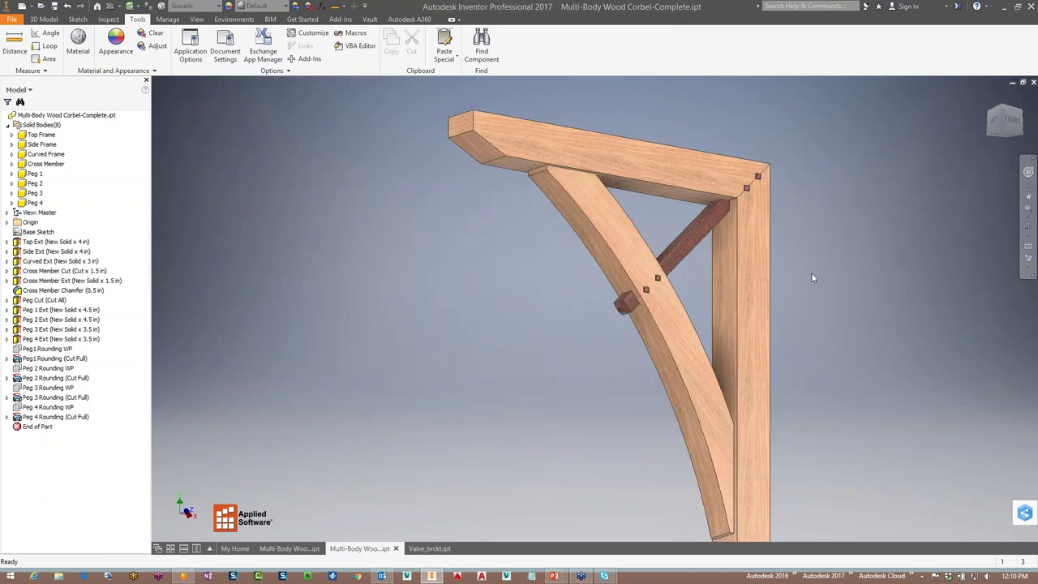
pyautogui.moveTo(836, 263); pyautogui.dragTo(797, 243, button='middle')
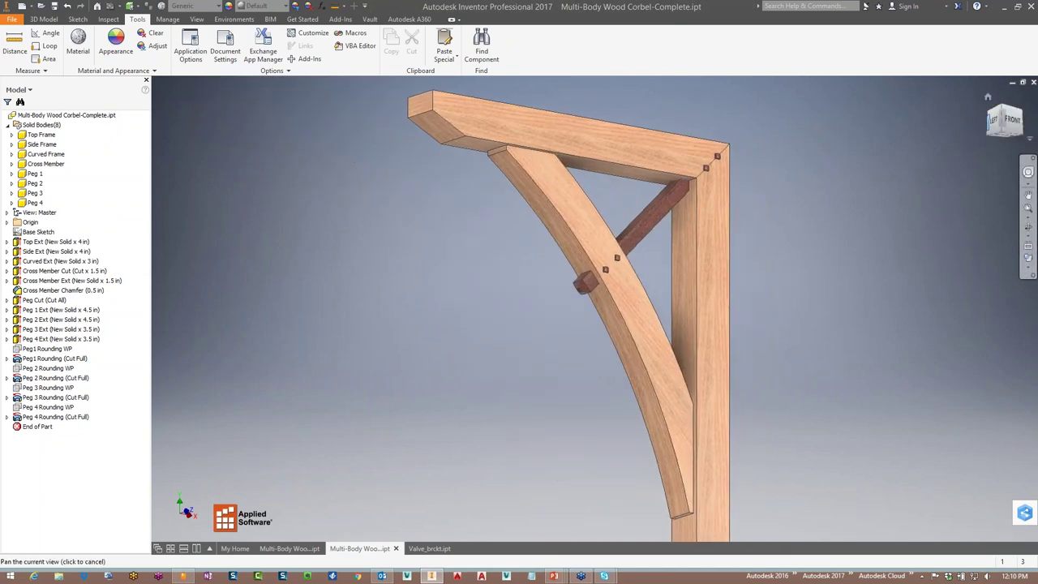
pyautogui.click(984, 97)
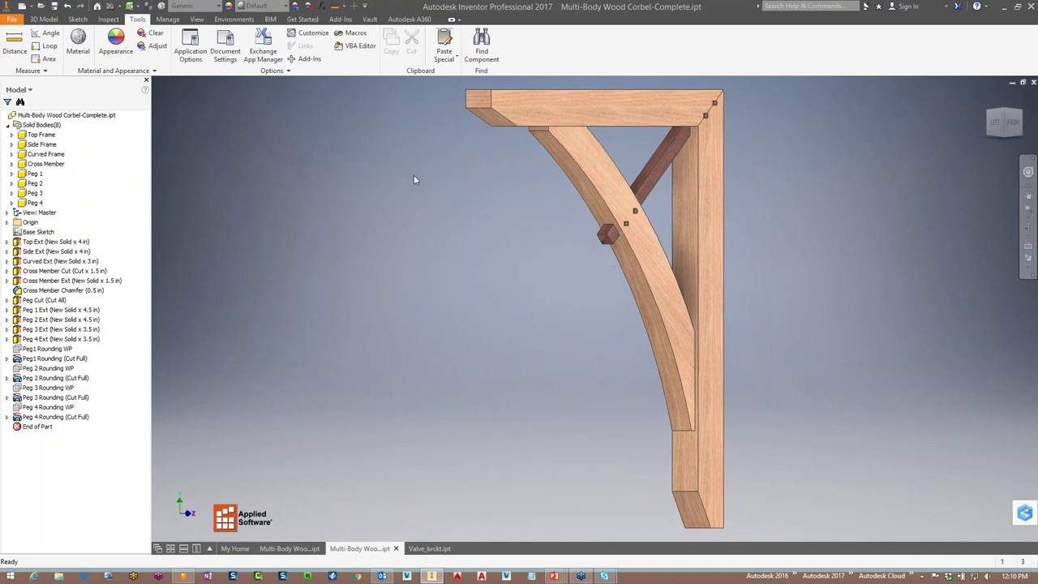
pyautogui.click(555, 170)
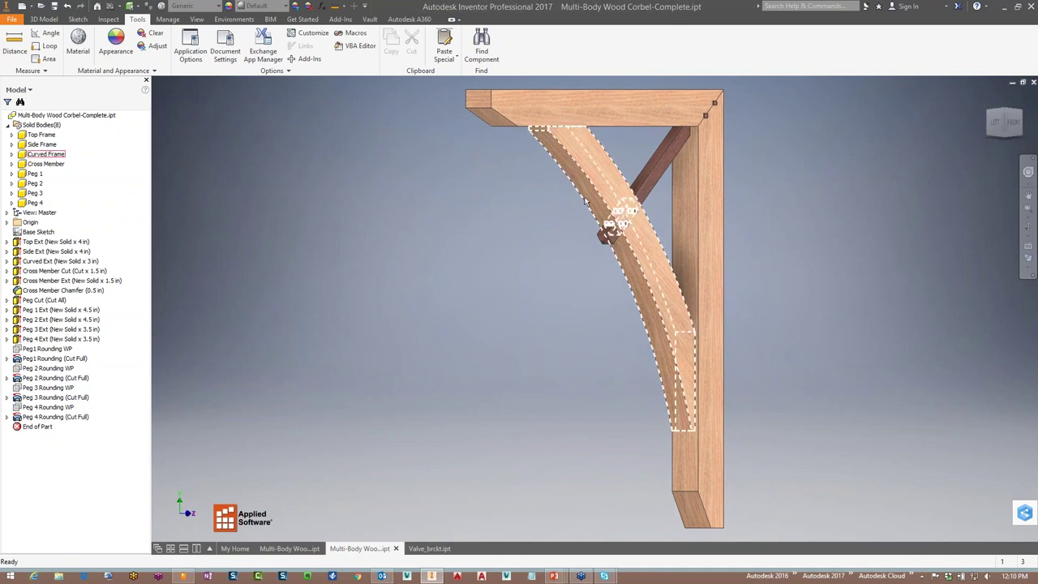
# Start Make Components with all eight solid bodies selected, remove Peg 2 from the selection, and add it back
pyautogui.click(168, 18)
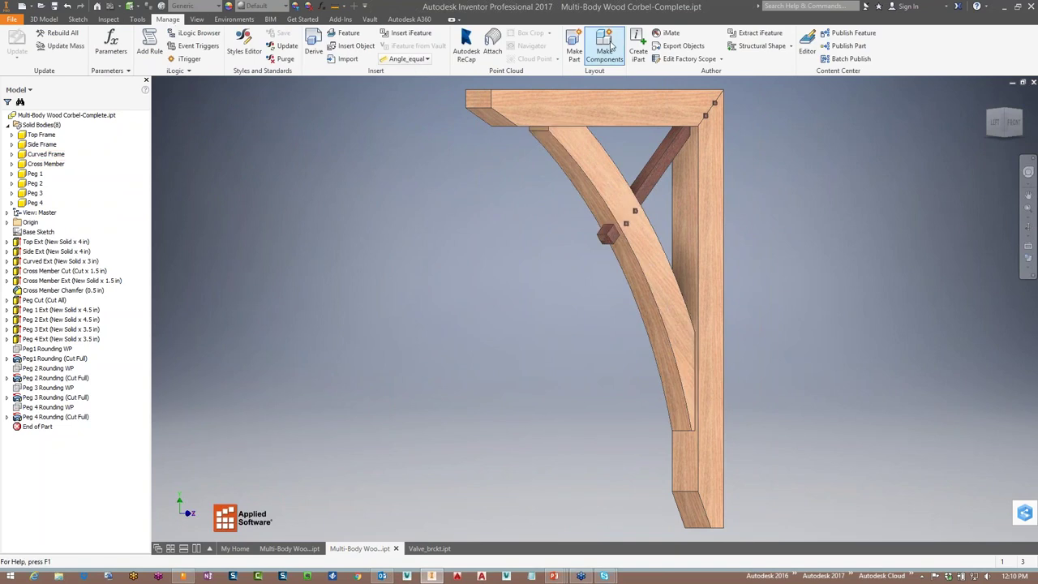
pyautogui.click(610, 51)
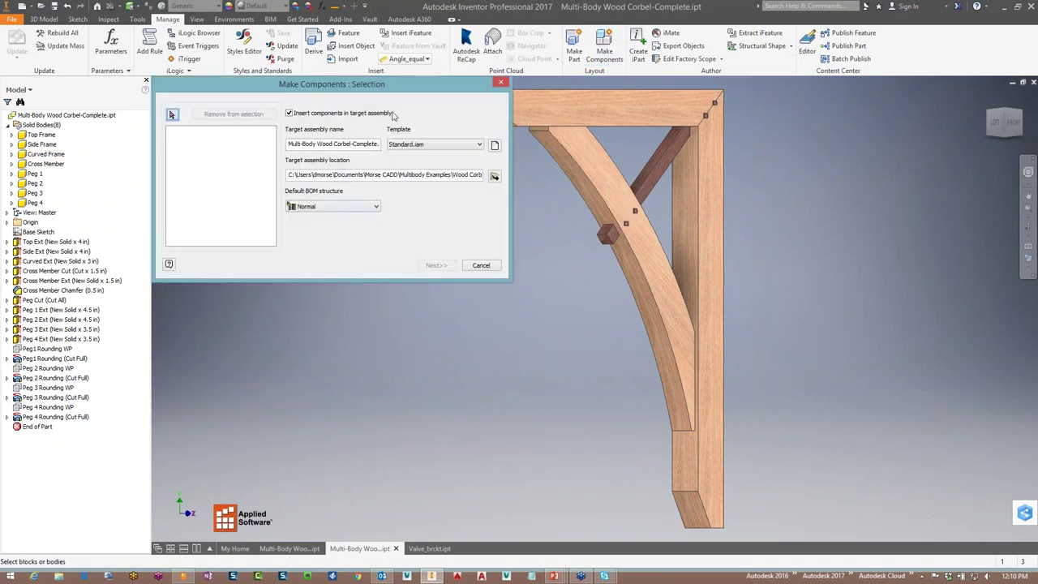
pyautogui.moveTo(755, 90); pyautogui.dragTo(566, 302)
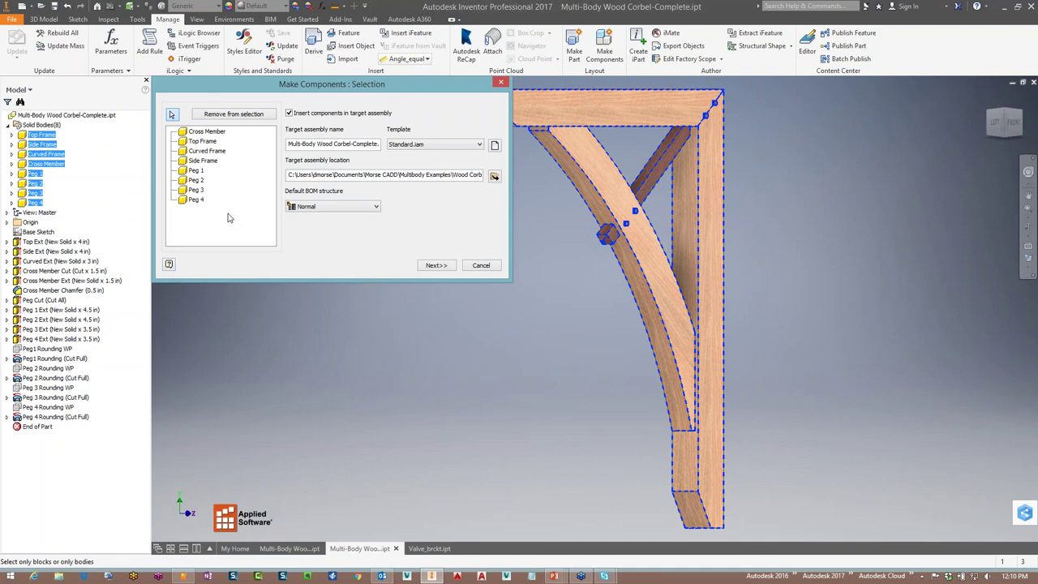
pyautogui.click(196, 180)
pyautogui.click(232, 114)
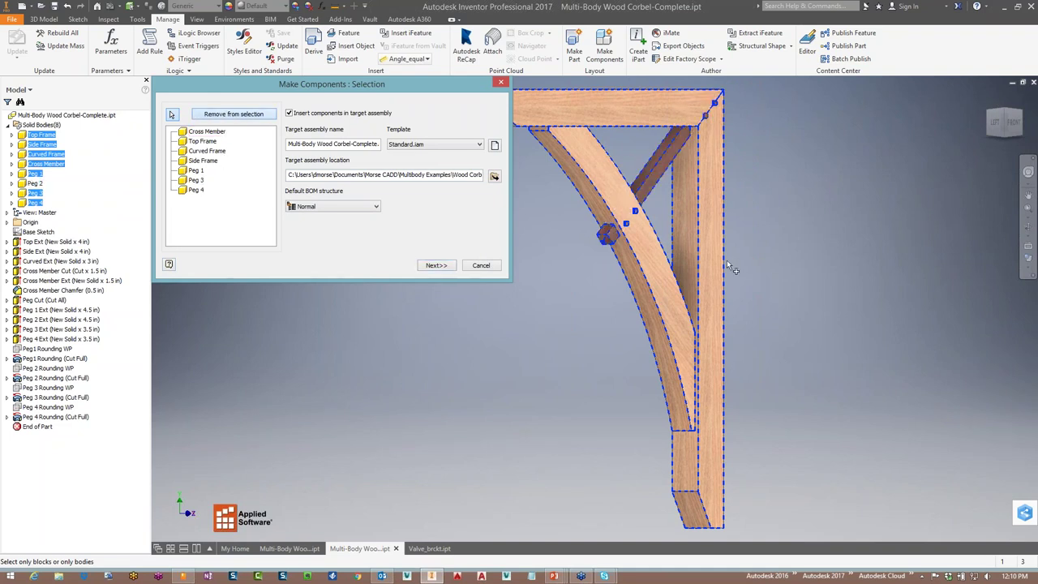
pyautogui.click(35, 184)
# Shorten the target assembly name to Wood Corbel.iam
pyautogui.press('Delete')
pyautogui.press('Delete')
pyautogui.press('Delete')
pyautogui.press('Delete')
pyautogui.press('Delete')
pyautogui.press('Delete')
pyautogui.press('Delete')
pyautogui.press('Delete')
pyautogui.press('Delete')
pyautogui.press('Delete')
pyautogui.press('Delete')
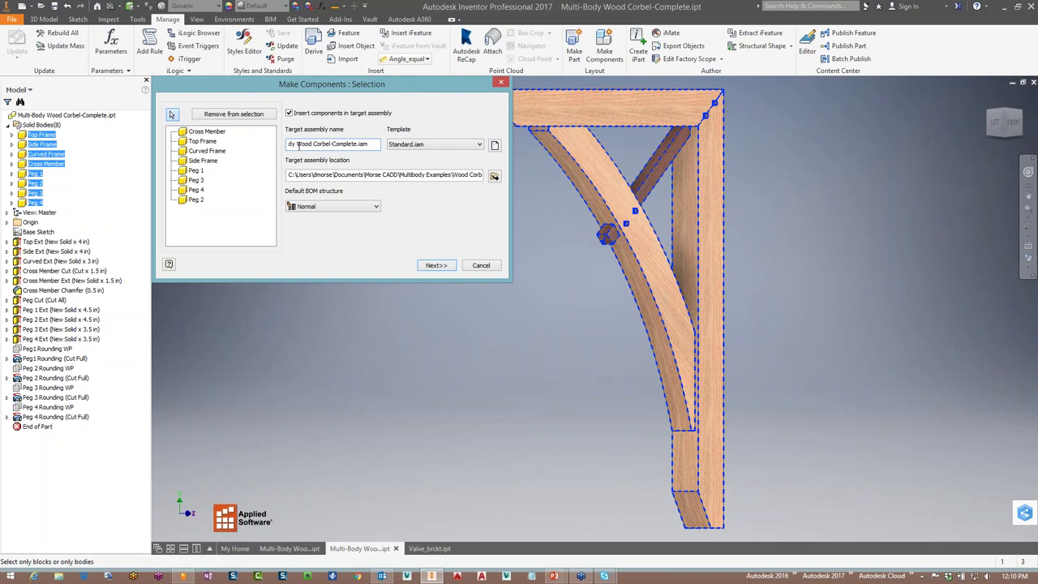
pyautogui.press('Delete')
pyautogui.press('Delete')
pyautogui.press('Delete')
pyautogui.press('Delete')
pyautogui.press('Delete')
pyautogui.press('Delete')
pyautogui.press('Delete')
pyautogui.press('Delete')
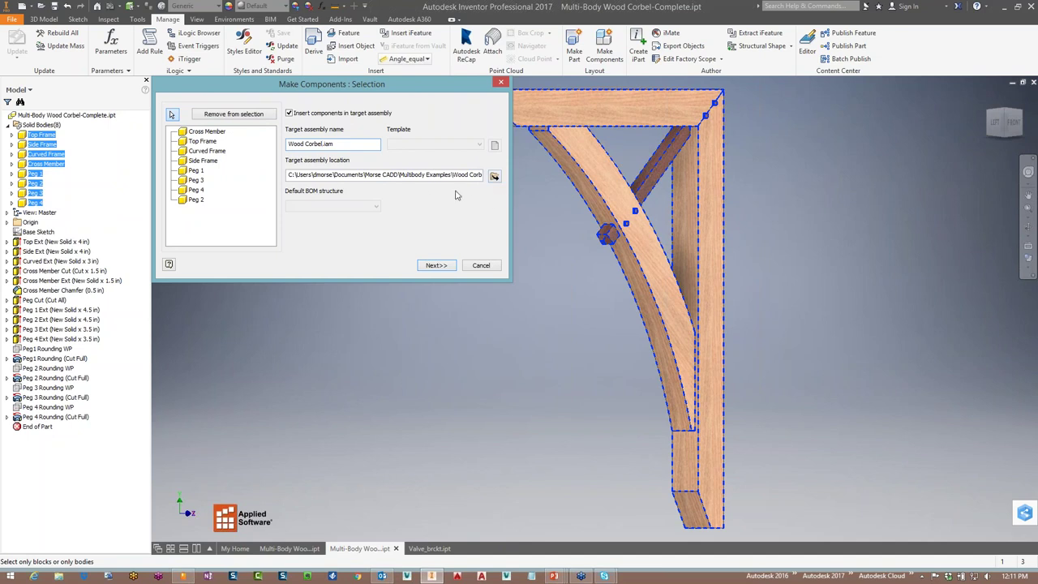
# Continue to the Make Components body list, review the component names, templates and file locations, and cancel the command
pyautogui.click(435, 265)
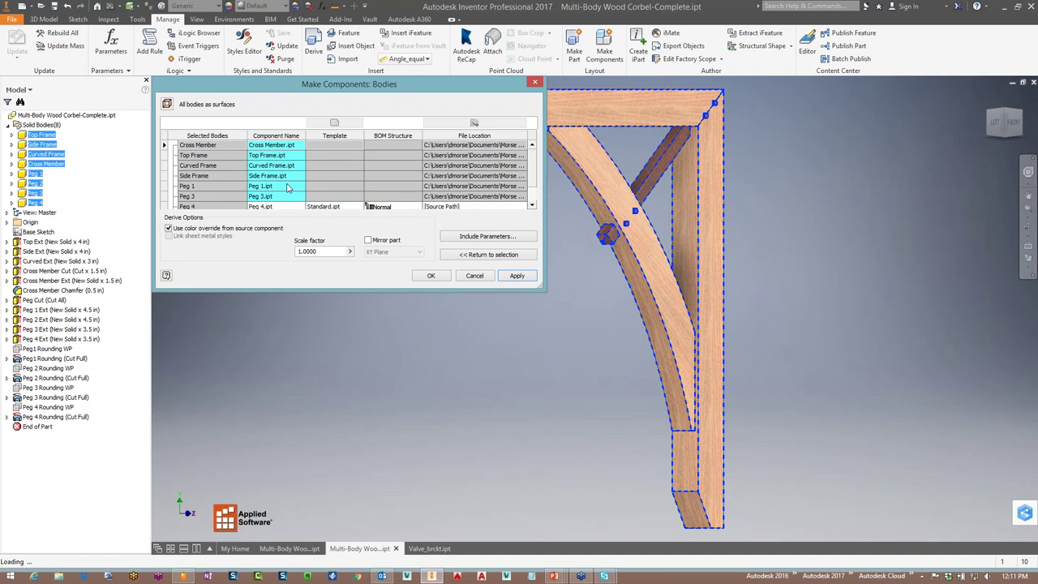
pyautogui.click(534, 203)
pyautogui.click(533, 203)
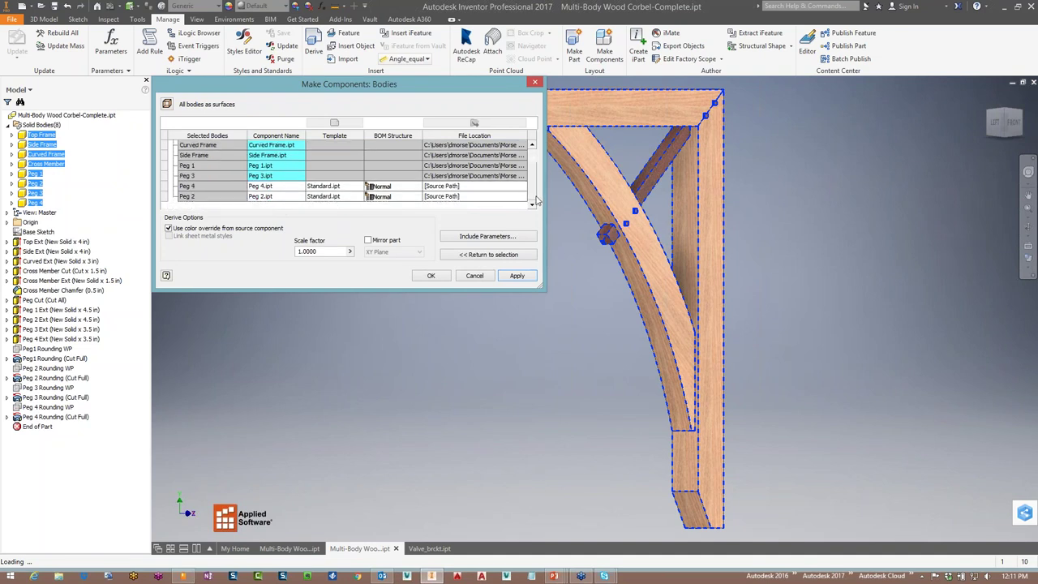
pyautogui.scroll(2, 535, 194)
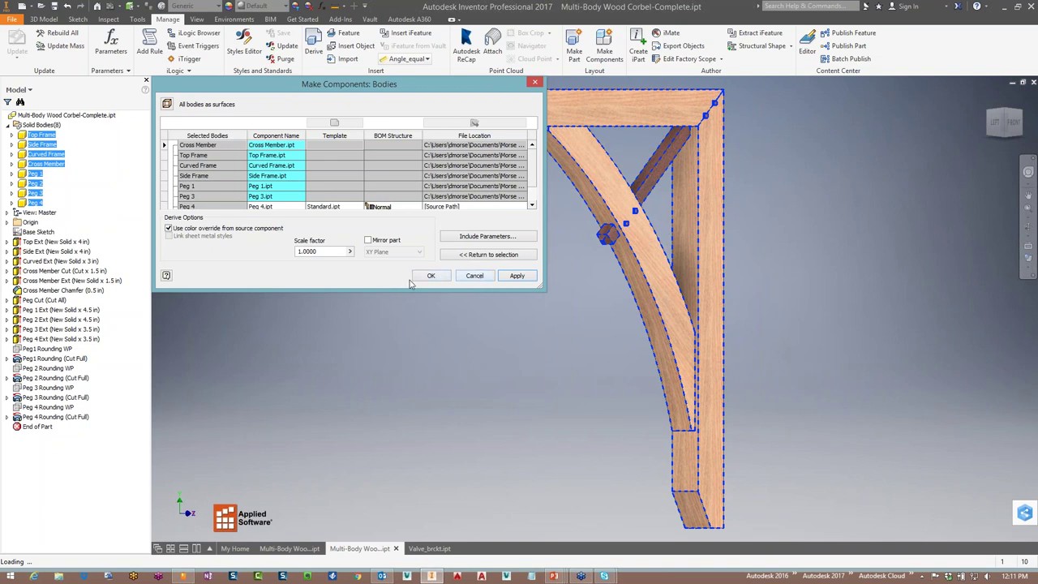
pyautogui.click(475, 276)
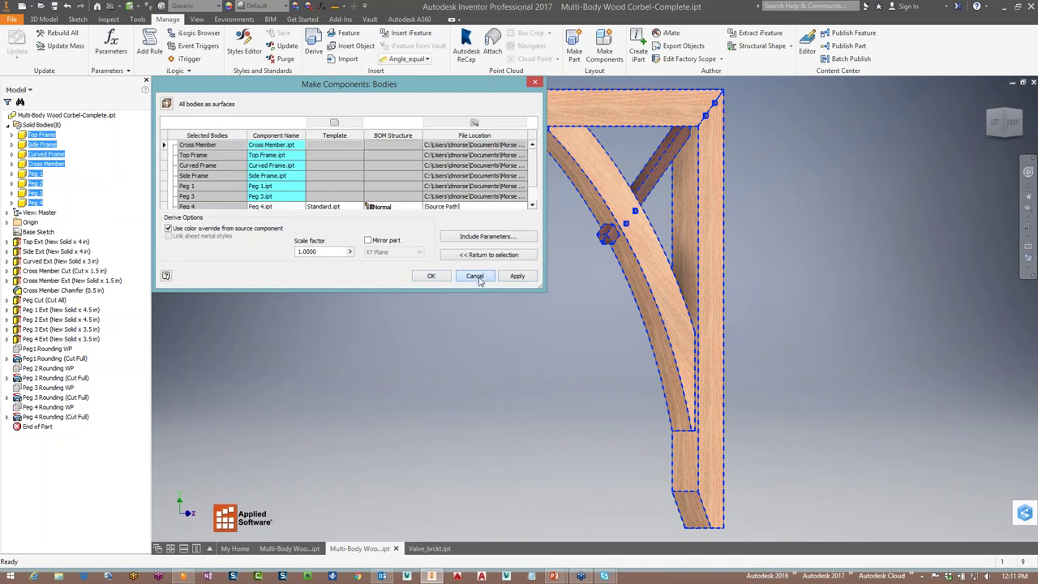
# Open the existing Wood Corbel.iam assembly from the Wood Corbel folder
pyautogui.click(43, 6)
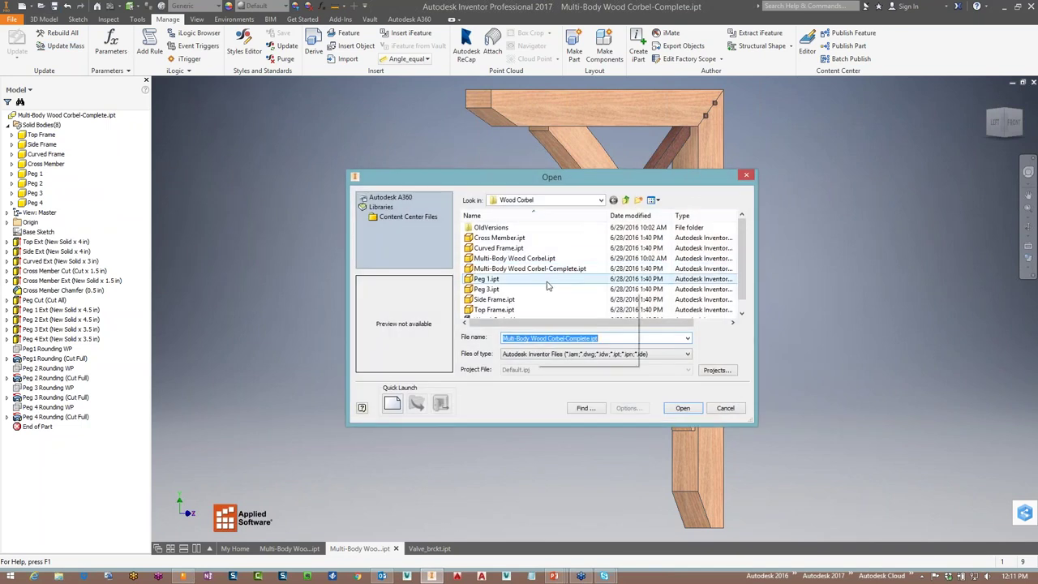
pyautogui.click(741, 312)
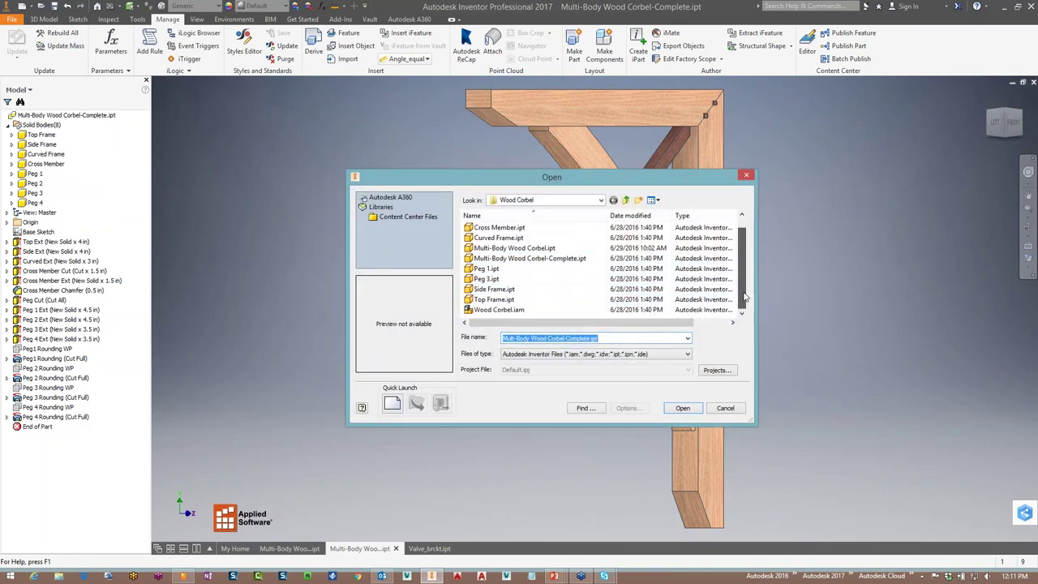
pyautogui.click(511, 313)
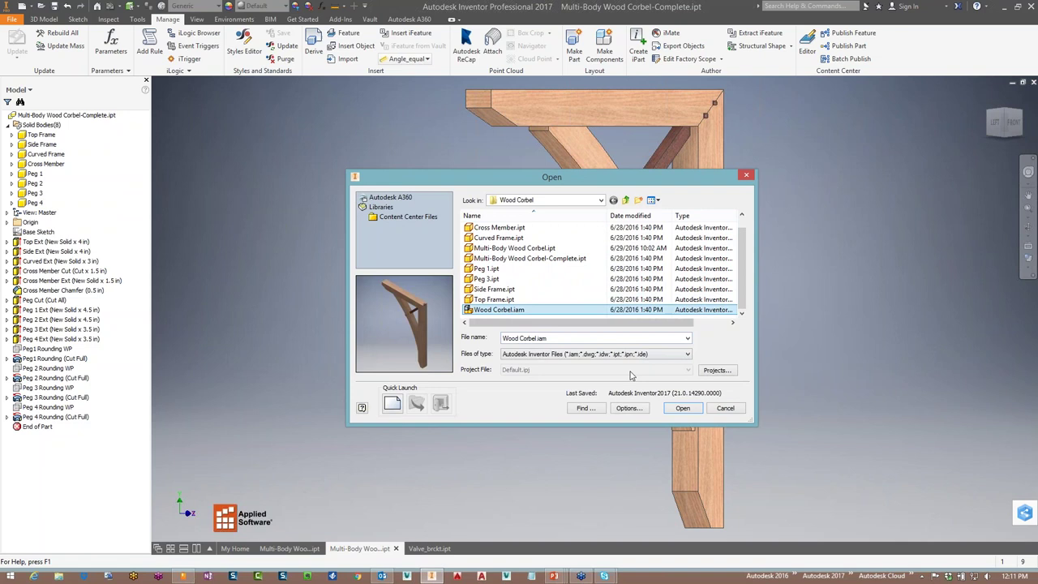
pyautogui.click(682, 407)
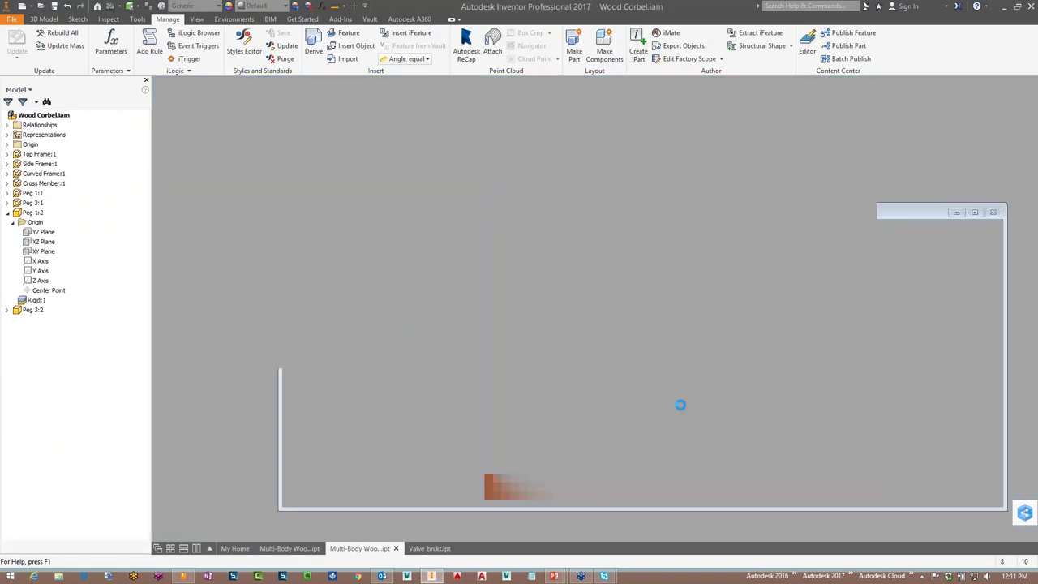
pyautogui.click(470, 319)
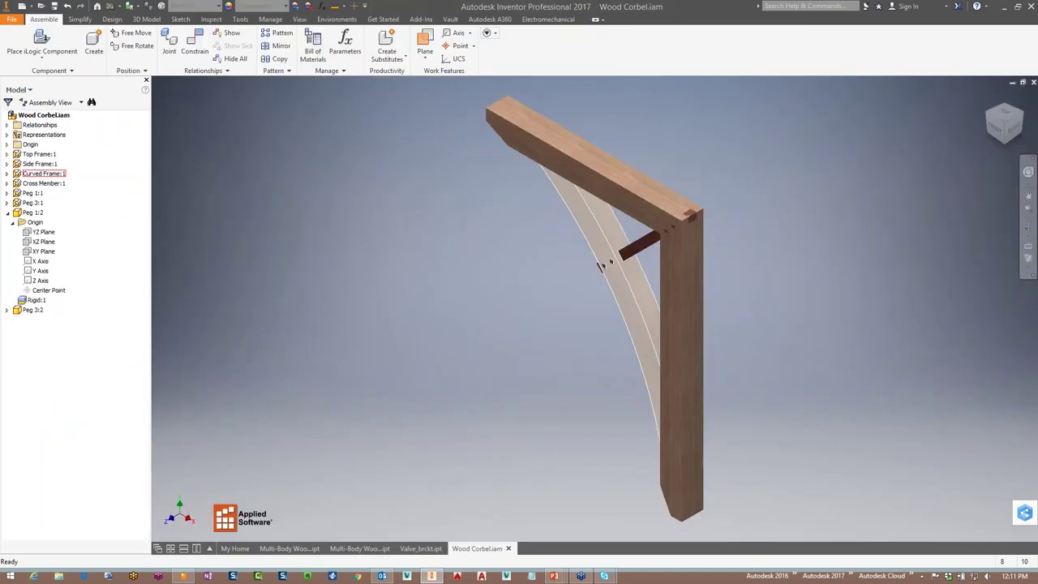
# Examine the Top Frame, Side Frame and Curved Frame components in the assembly and check the Top Frame's Grounded option
pyautogui.click(40, 154)
pyautogui.click(41, 164)
pyautogui.click(36, 174)
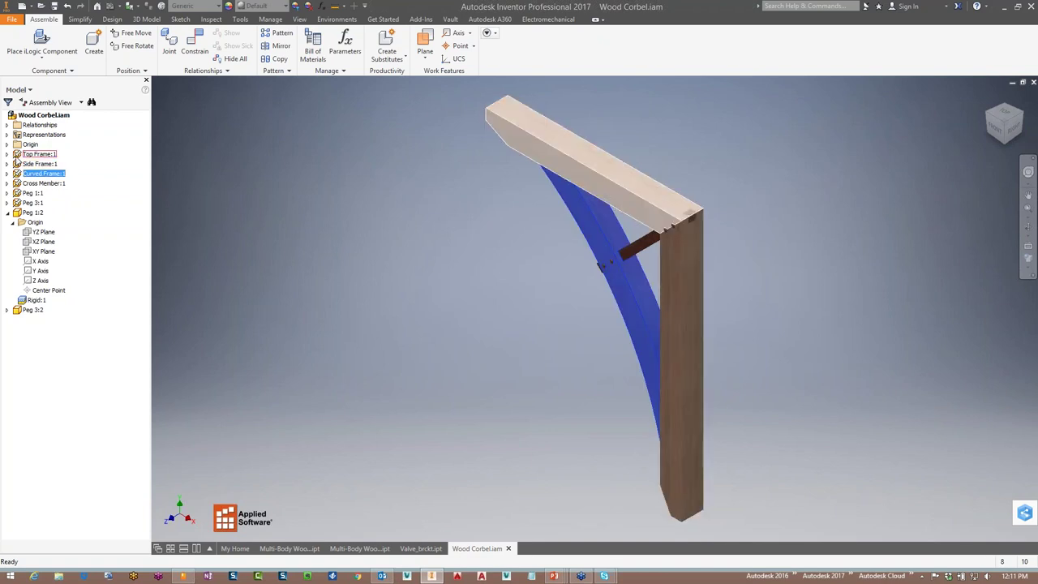
pyautogui.click(7, 154)
pyautogui.rightClick(18, 156)
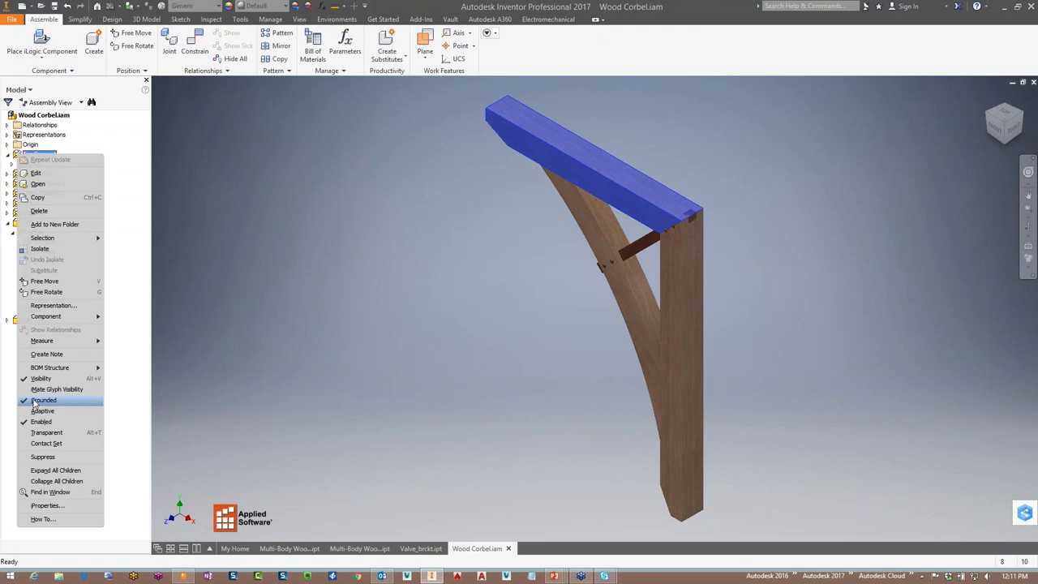
pyautogui.press('Escape')
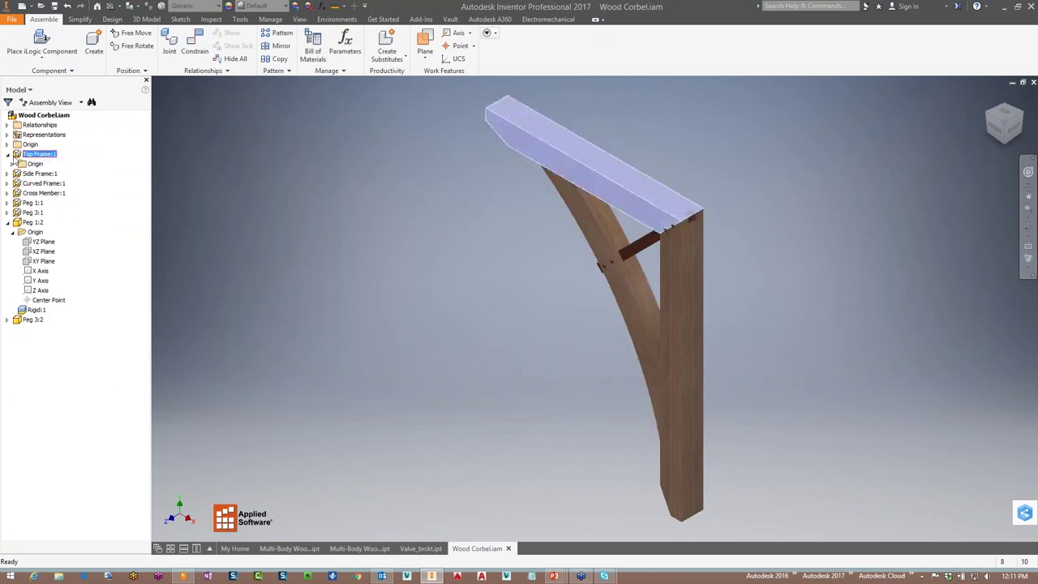
pyautogui.click(8, 154)
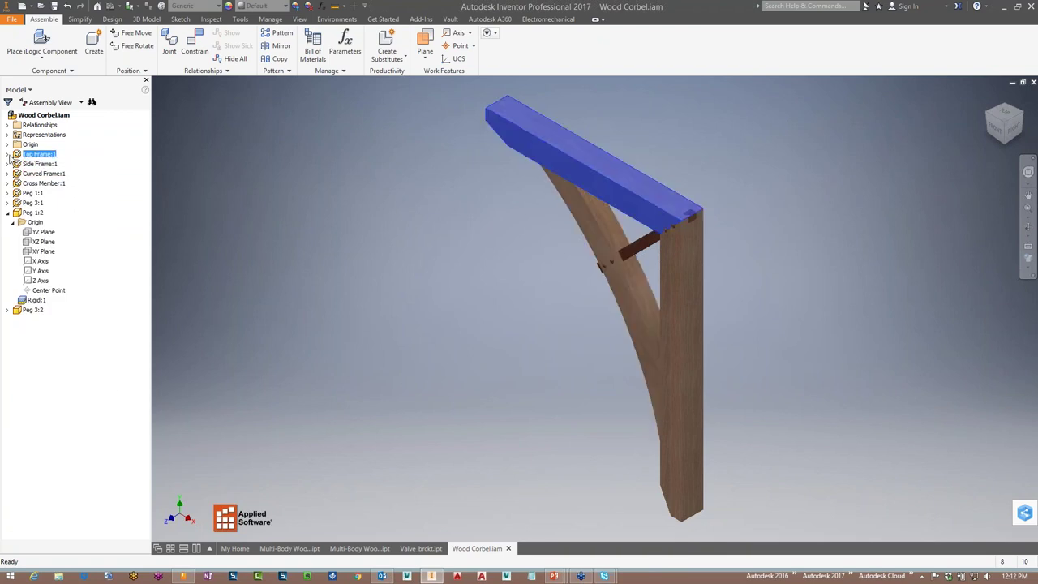
# Check the Side Frame's Grounded option and examine the joints listed under Peg 1:2 and Peg 3:2
pyautogui.rightClick(17, 164)
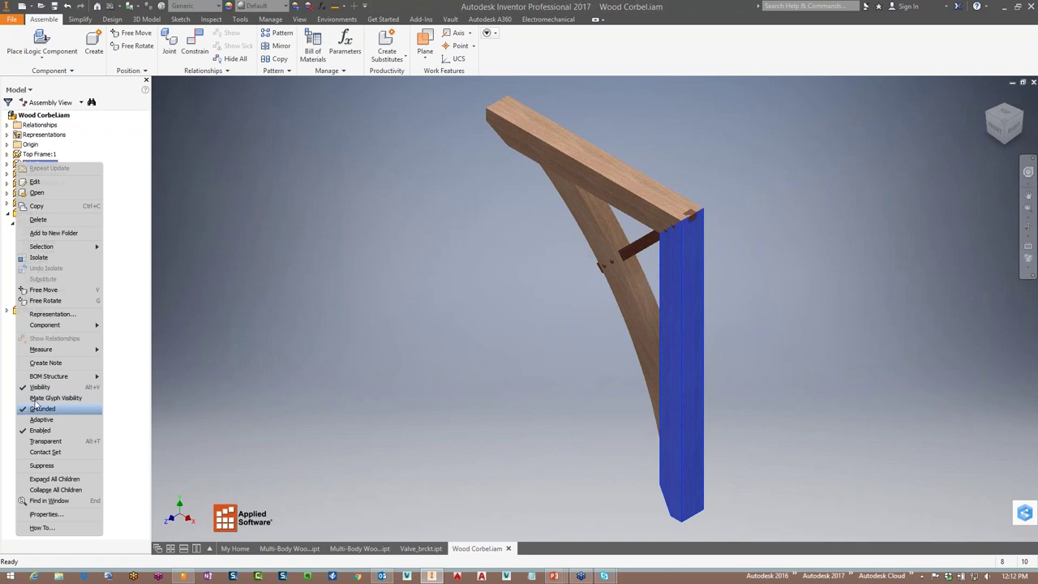
pyautogui.click(202, 224)
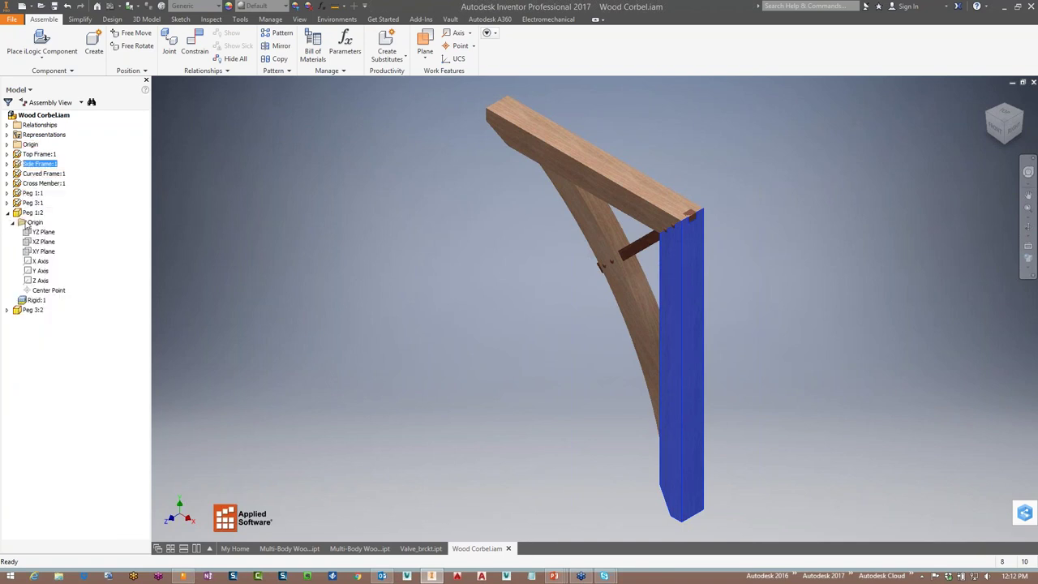
pyautogui.click(7, 212)
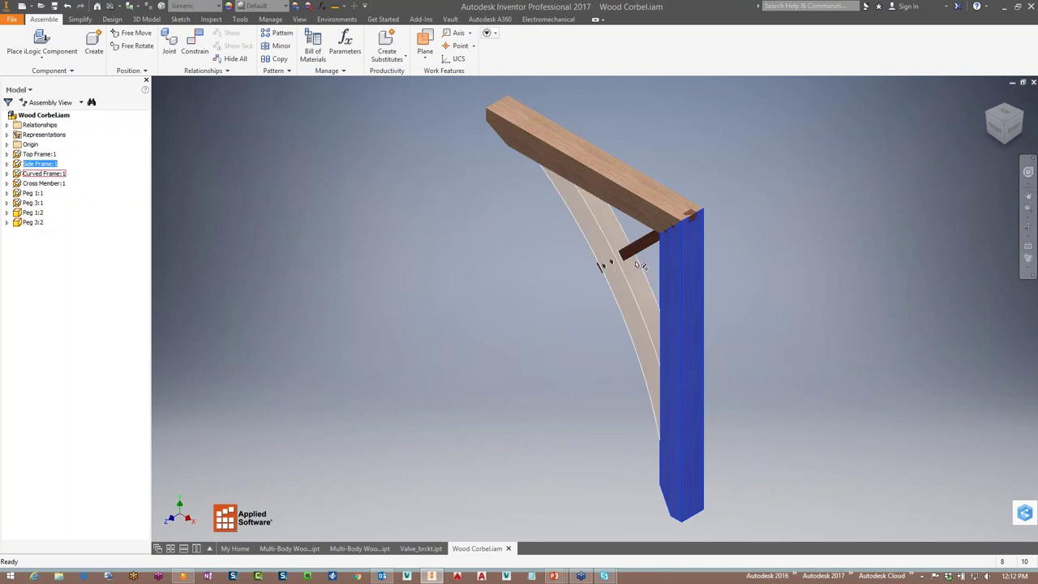
pyautogui.click(7, 212)
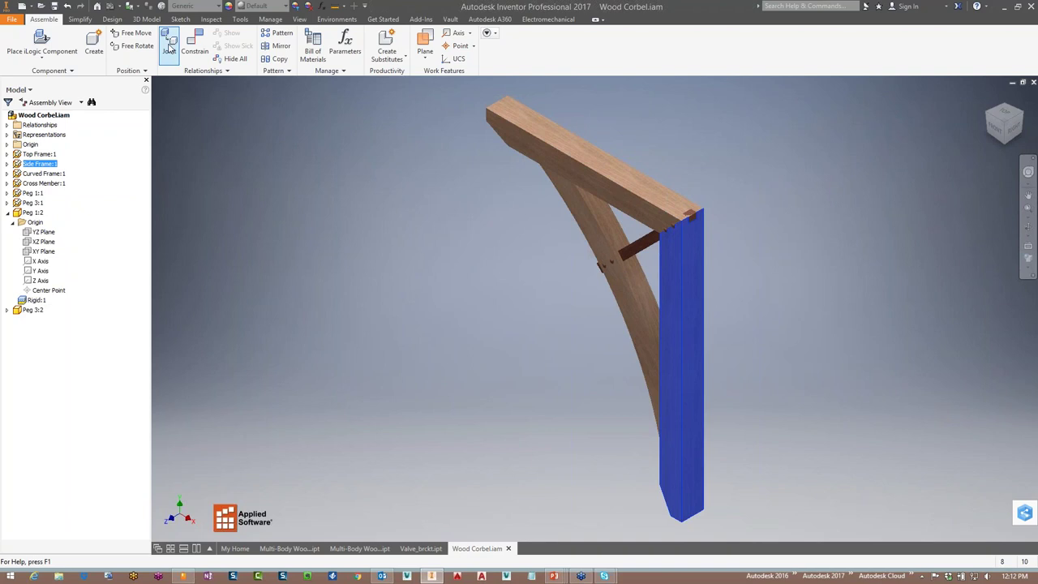
pyautogui.click(8, 310)
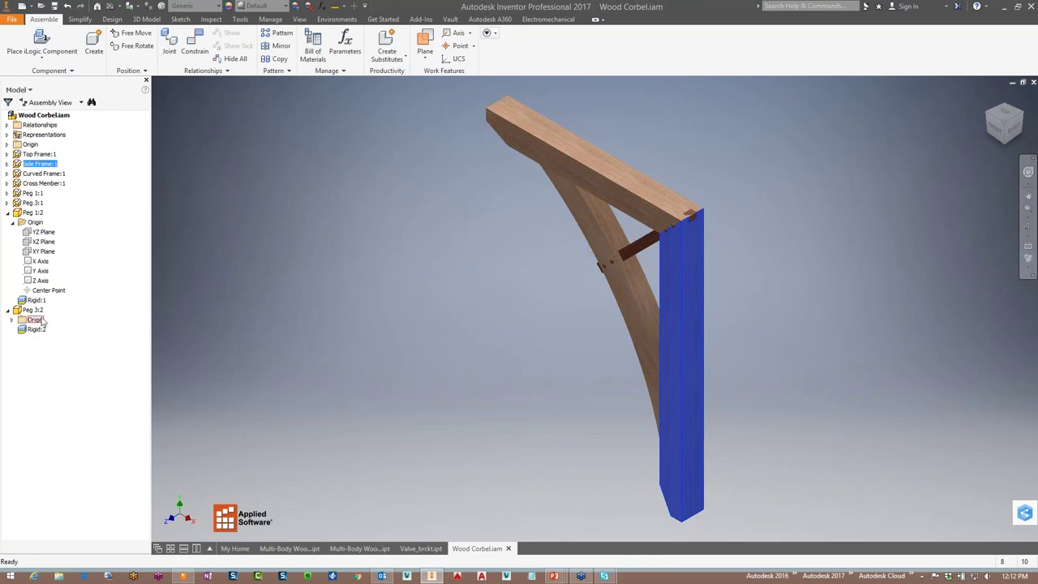
pyautogui.click(7, 310)
pyautogui.click(7, 213)
# Review the part list in the assembly's Bill of Materials and close it
pyautogui.click(277, 265)
pyautogui.click(324, 51)
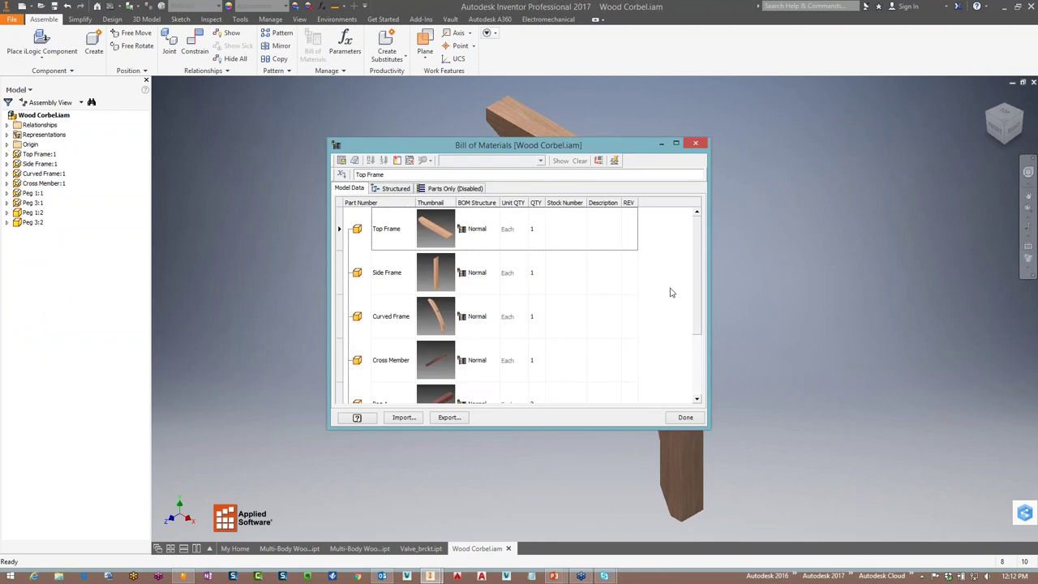
pyautogui.moveTo(695, 264); pyautogui.dragTo(699, 236)
pyautogui.click(686, 419)
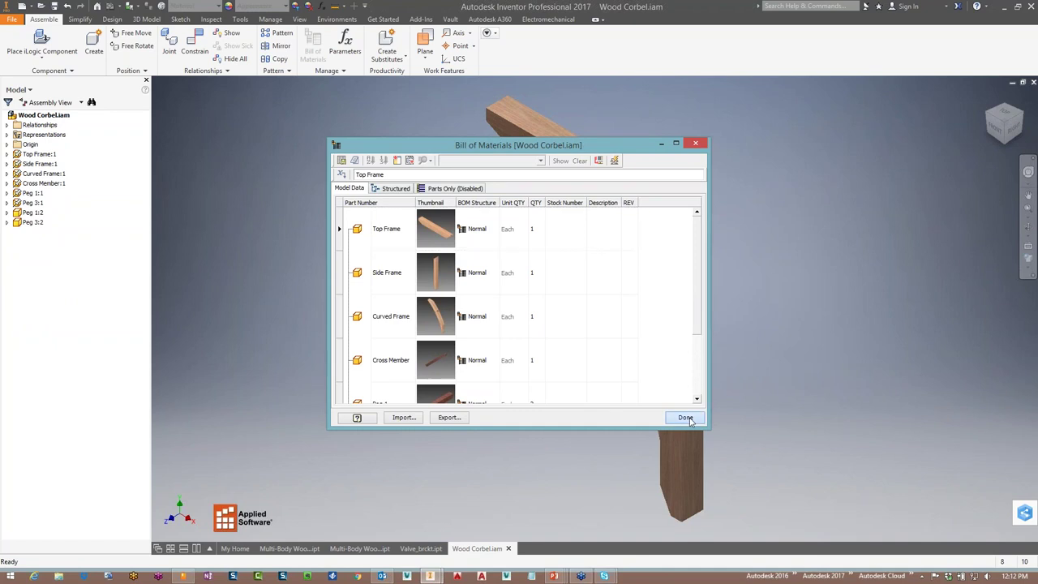
# Examine the assembled corbel's pegs and cross member from the front, and switch to the Multi-Body Wood Corbel-Complete.ipt part
pyautogui.keyDown('shift'); pyautogui.moveTo(406, 307); pyautogui.dragTo(552, 305, button='middle'); pyautogui.keyUp('shift')
pyautogui.keyDown('shift'); pyautogui.moveTo(603, 350); pyautogui.dragTo(584, 308, button='middle'); pyautogui.keyUp('shift')
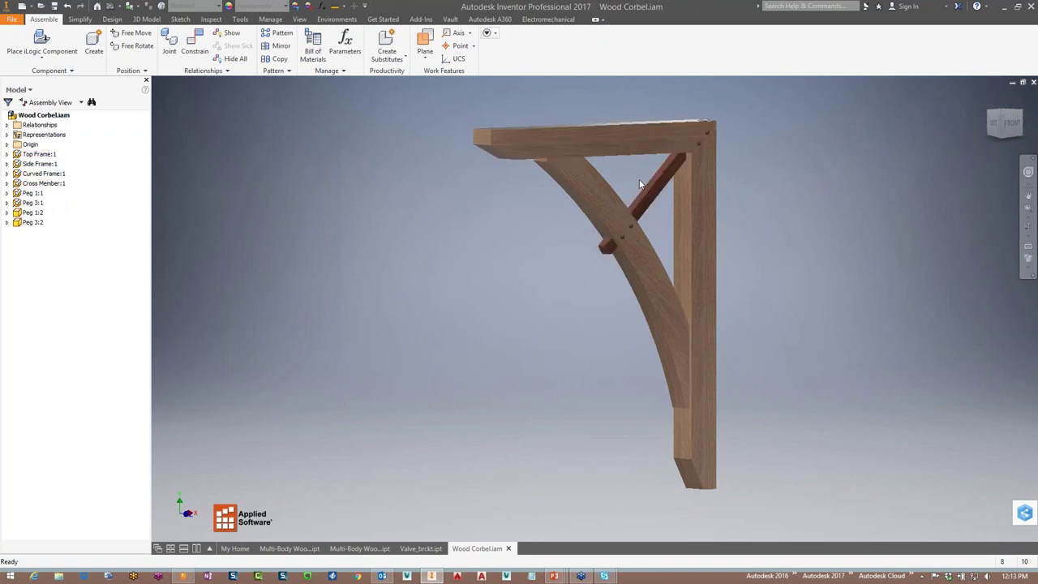
pyautogui.scroll(3, 639, 185)
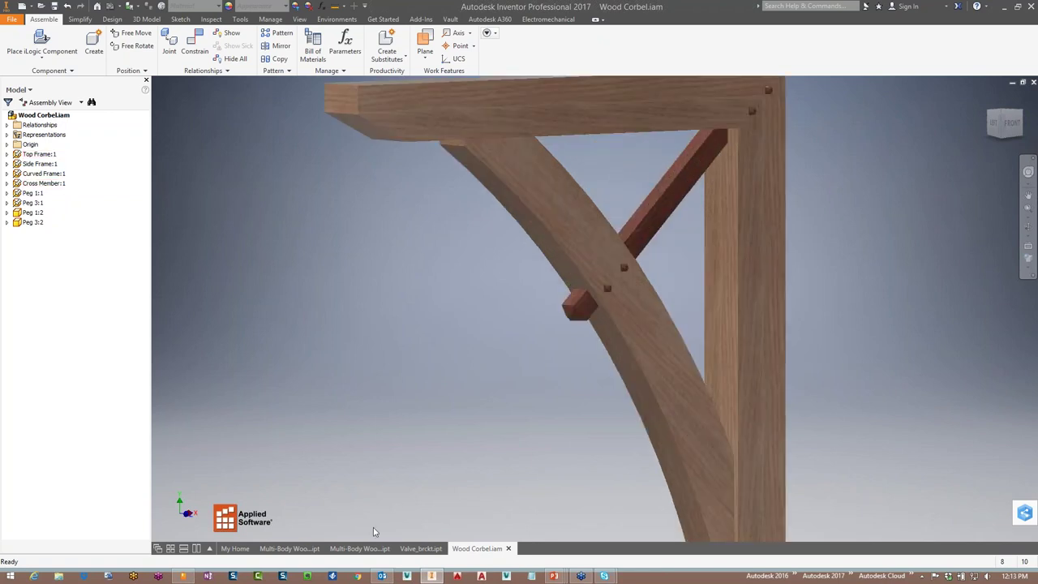
pyautogui.click(315, 551)
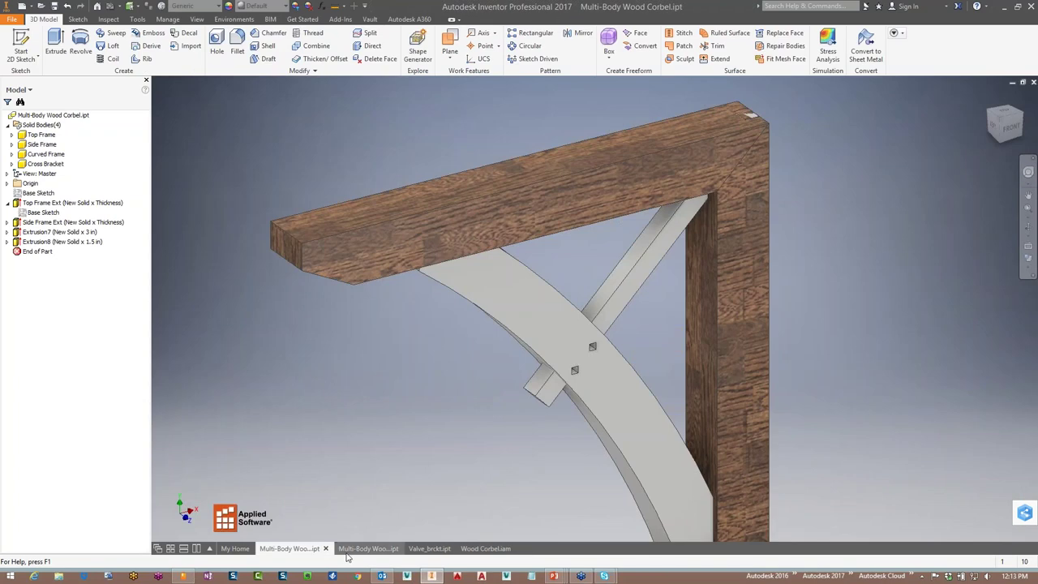
pyautogui.click(362, 552)
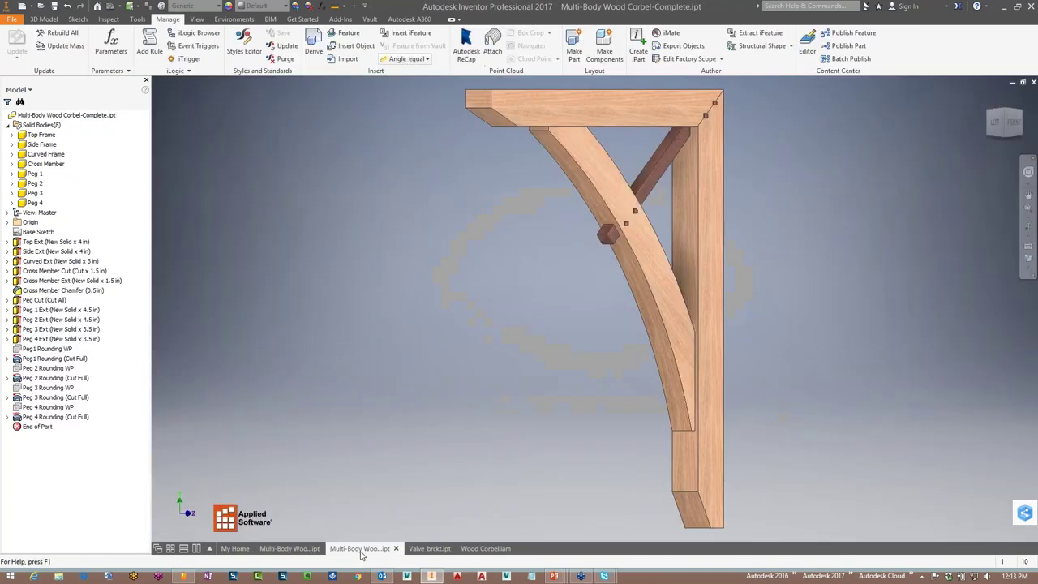
# Start Combine with the Top Frame as the base body, look at the toolbody selection, and cancel the command
pyautogui.click(38, 232)
pyautogui.click(43, 19)
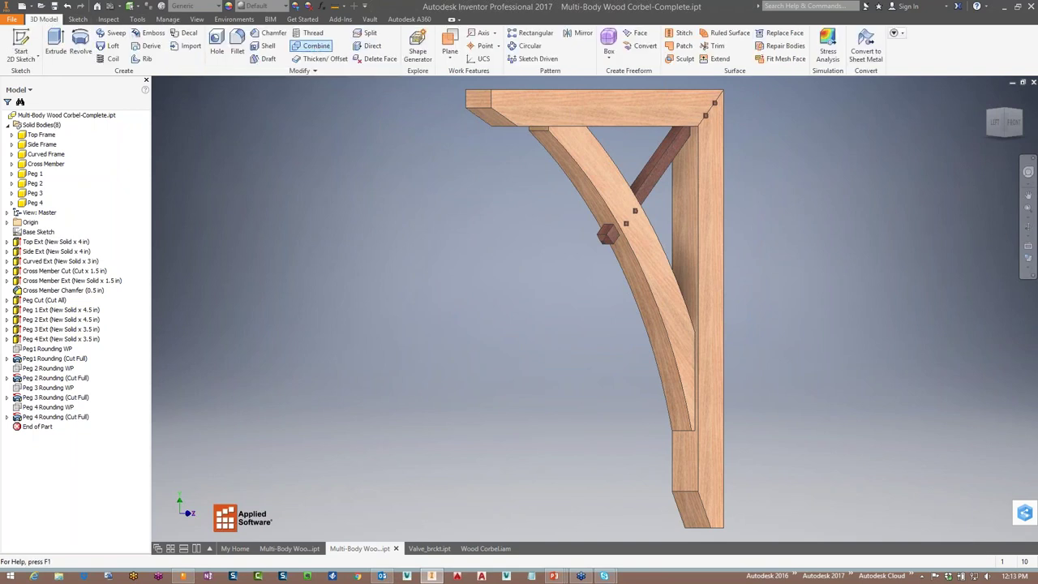
pyautogui.click(317, 45)
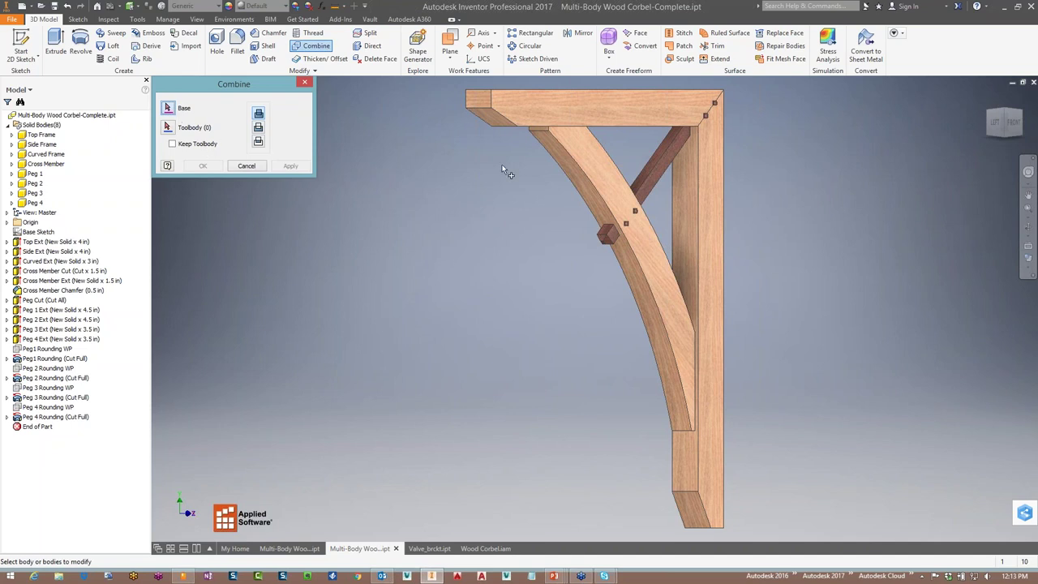
pyautogui.moveTo(687, 148); pyautogui.dragTo(694, 215, button='middle')
pyautogui.scroll(2, 693, 216)
pyautogui.scroll(-2, 646, 187)
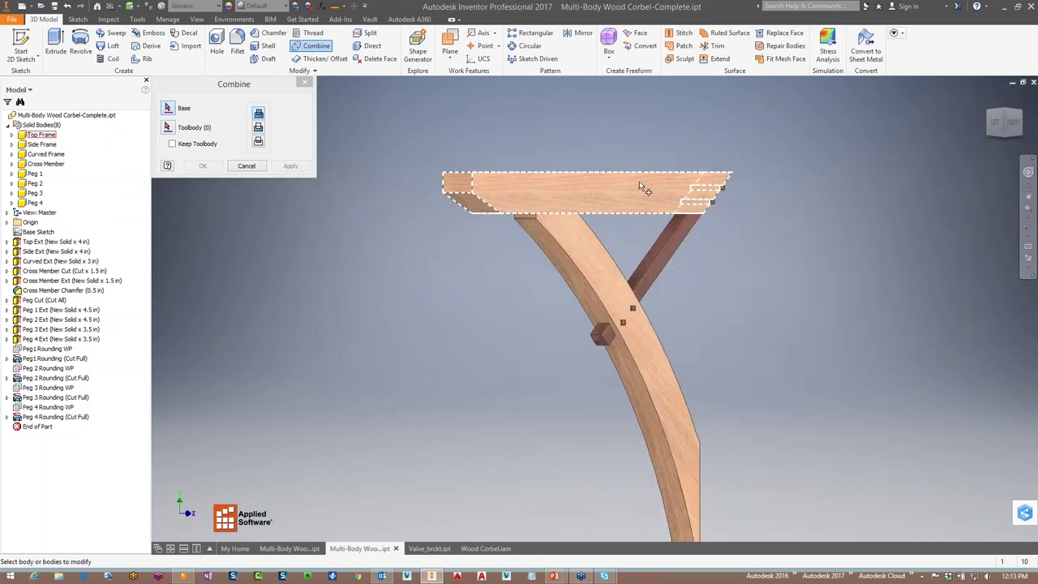
pyautogui.scroll(2, 646, 186)
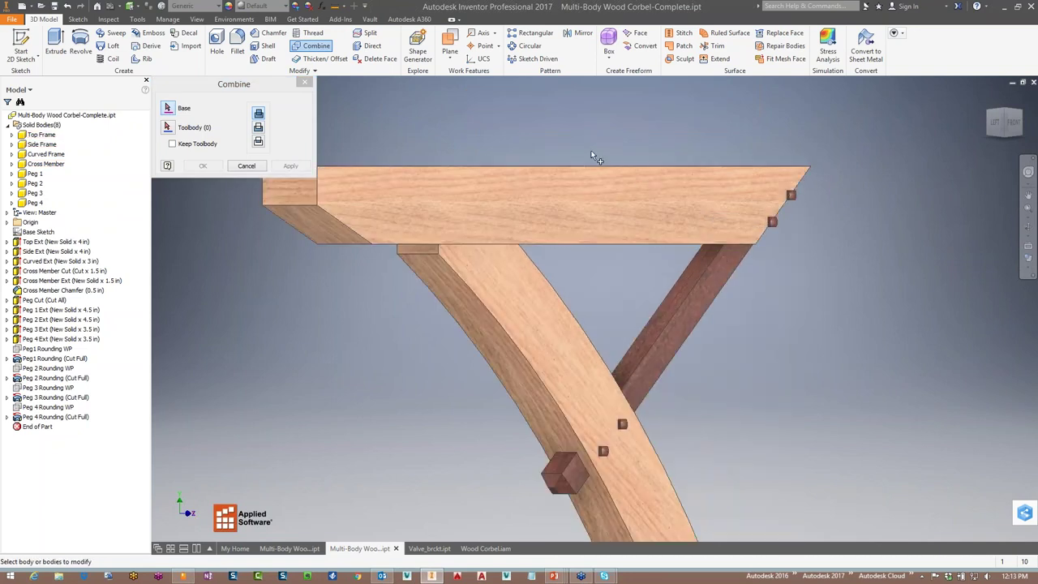
pyautogui.click(570, 179)
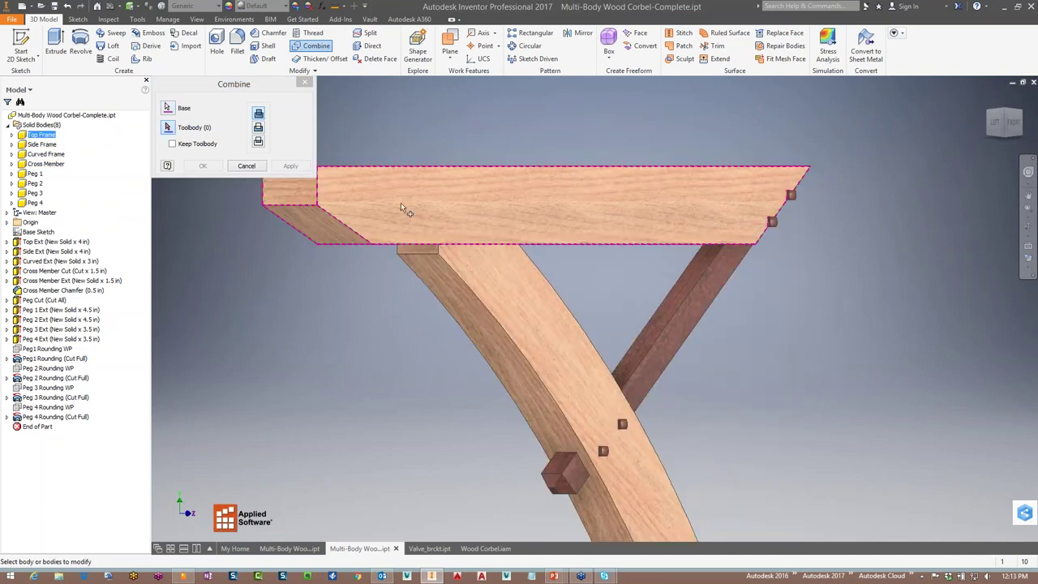
pyautogui.click(167, 129)
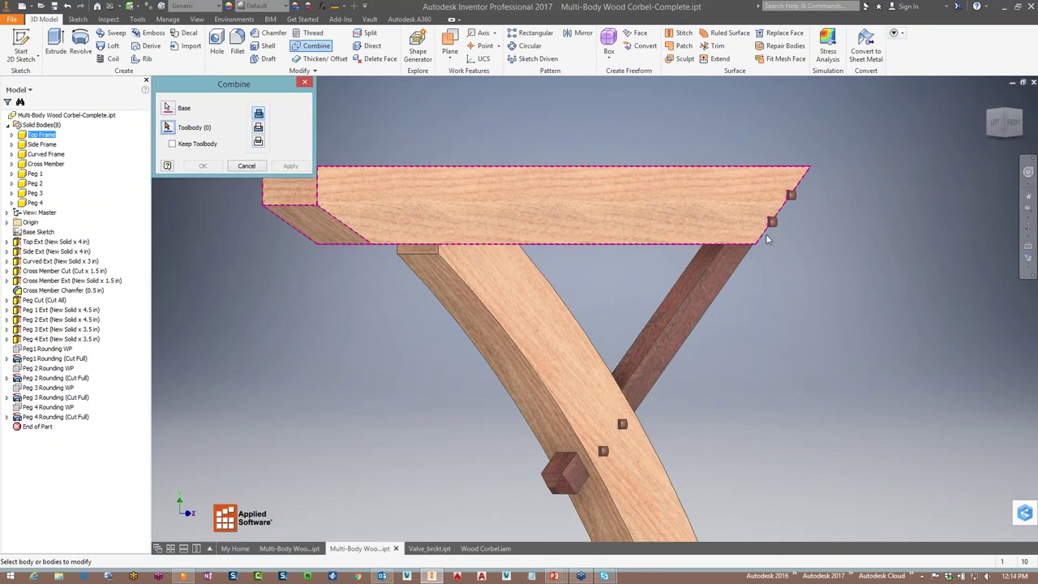
pyautogui.click(244, 166)
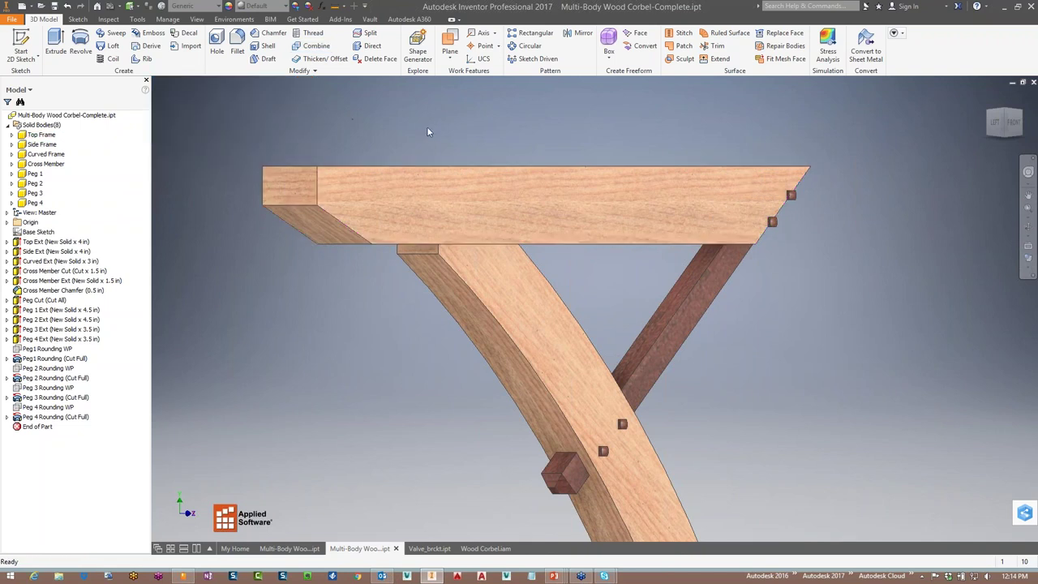
pyautogui.scroll(-3, 519, 144)
pyautogui.keyDown('shift'); pyautogui.moveTo(519, 144); pyautogui.dragTo(712, 158, button='middle'); pyautogui.keyUp('shift')
pyautogui.scroll(3, 717, 170)
pyautogui.scroll(-3, 671, 164)
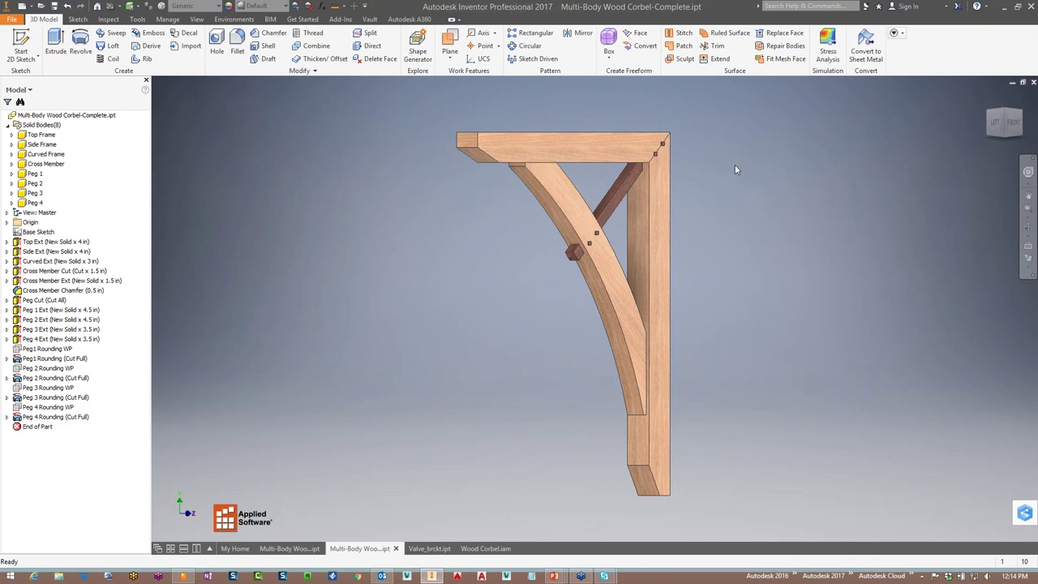
# Create a new part and start a 2D sketch on the front origin plane
pyautogui.click(235, 549)
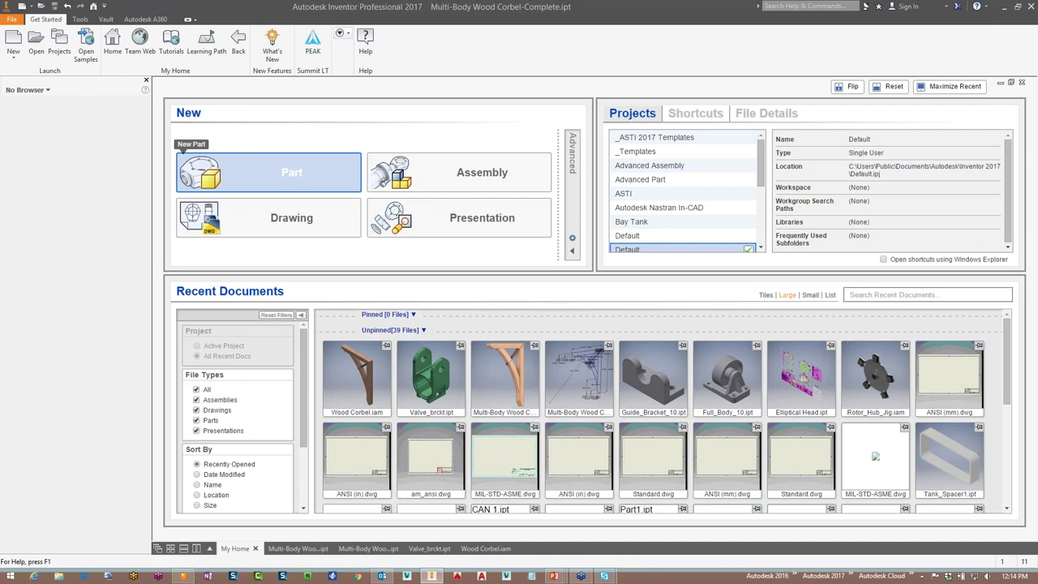
pyautogui.click(340, 183)
pyautogui.click(32, 51)
pyautogui.click(684, 346)
# Sketch a 10 by 10 in two-point center rectangle centred on the origin and finish the sketch
pyautogui.click(142, 57)
pyautogui.click(166, 133)
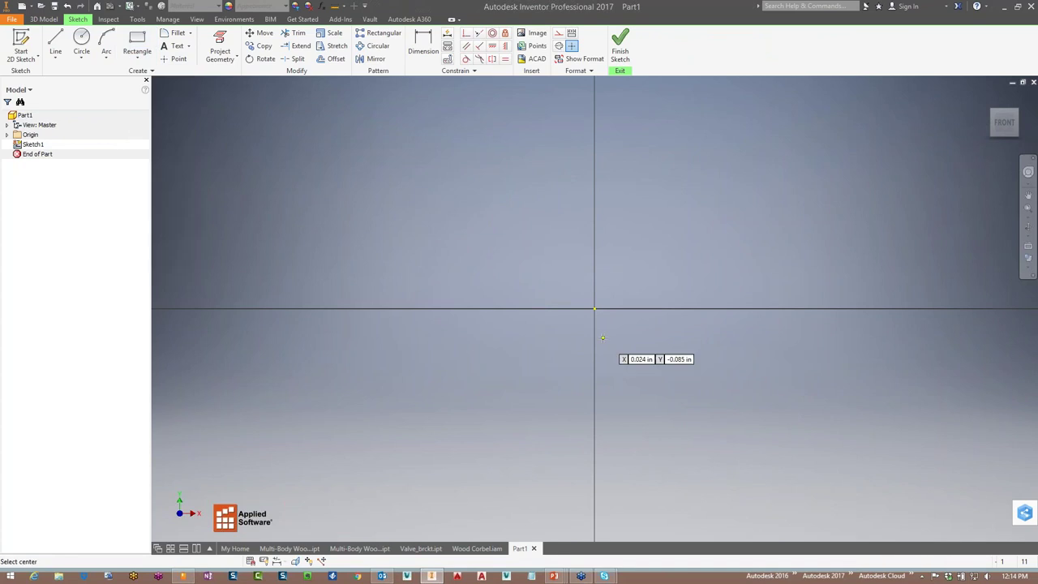
pyautogui.click(594, 308)
pyautogui.write('10')
pyautogui.press('Tab')
pyautogui.write('10')
pyautogui.press('Return')
pyautogui.scroll(2, 792, 222)
pyautogui.scroll(3, 792, 222)
pyautogui.rightClick(785, 221)
pyautogui.click(825, 211)
pyautogui.click(620, 49)
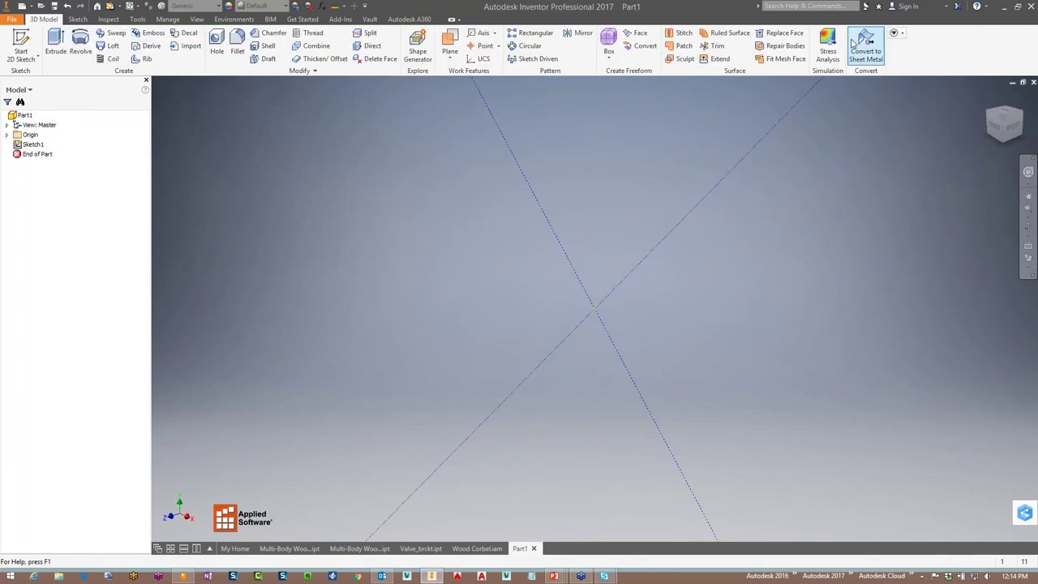
# Extrude the square profile symmetrically by 0.5 in into a plate and show the plate in the home view
pyautogui.click(61, 49)
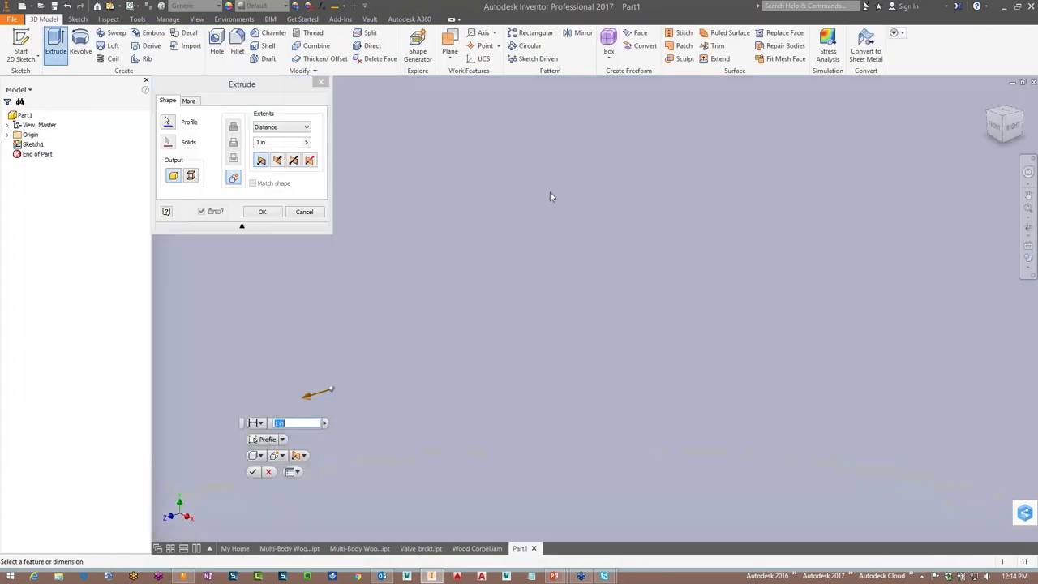
pyautogui.click(294, 160)
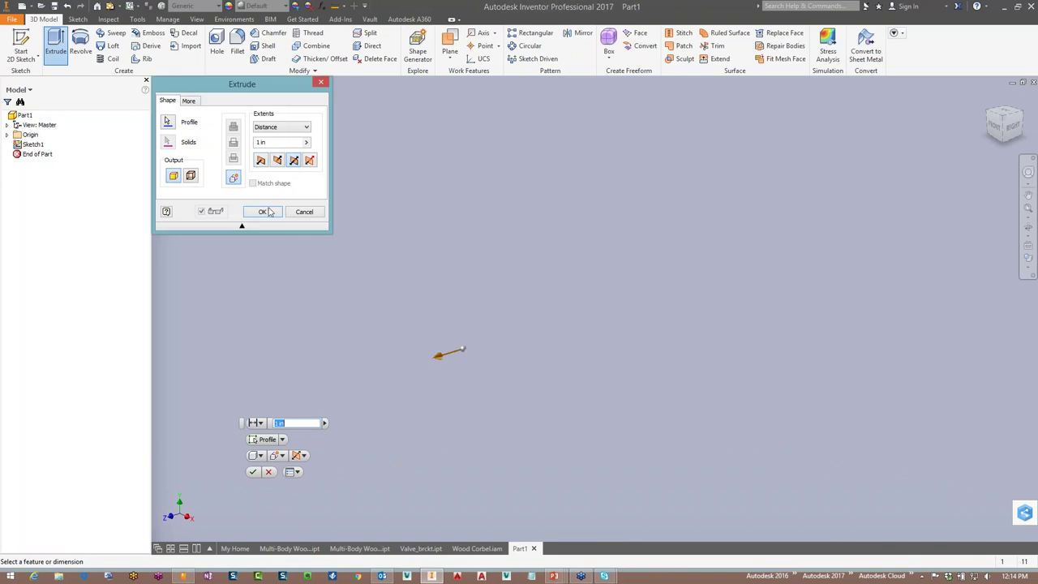
pyautogui.click(266, 142)
pyautogui.write('0.5')
pyautogui.click(262, 212)
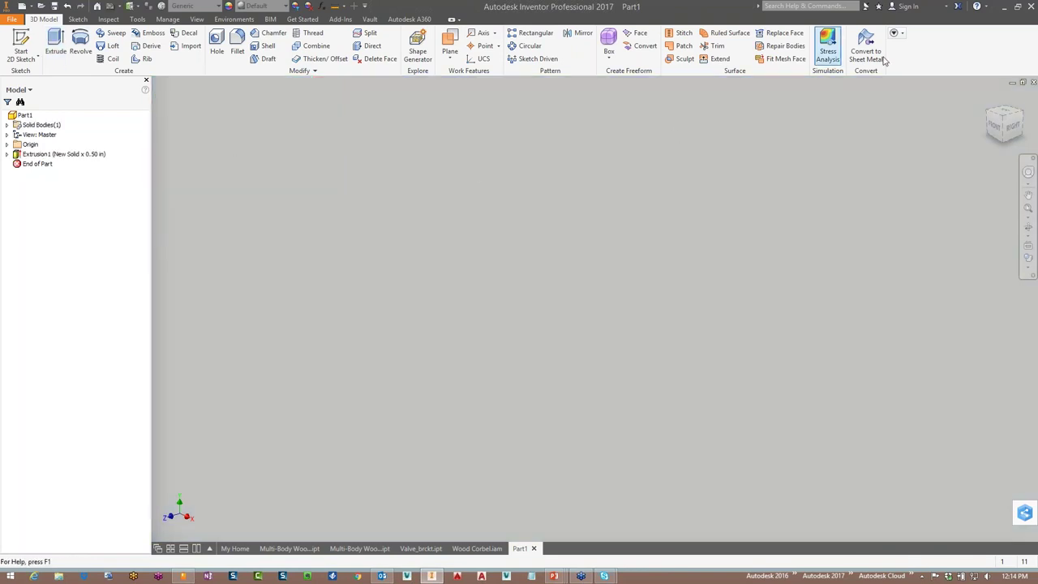
pyautogui.click(988, 98)
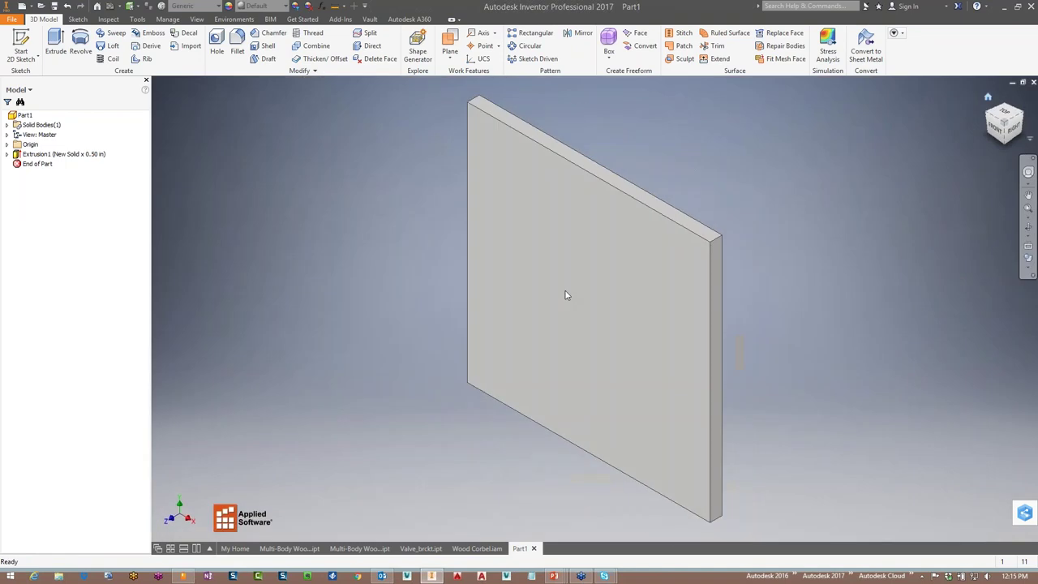
# Sketch a small two-point rectangle on the plate's front face near its upper-left corner, starting at about X -4.47, Y 4.36 in
pyautogui.click(21, 47)
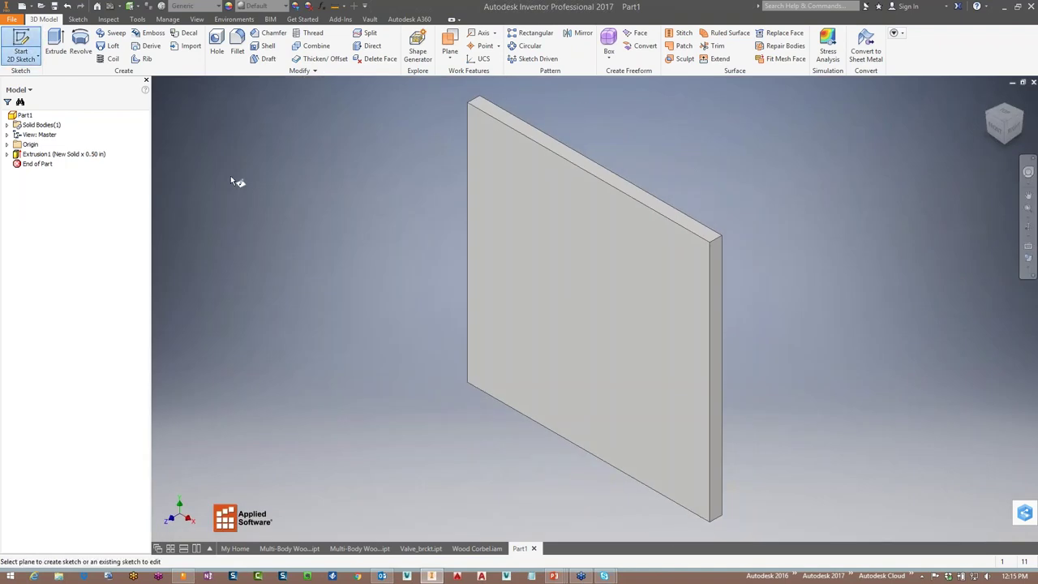
pyautogui.click(492, 178)
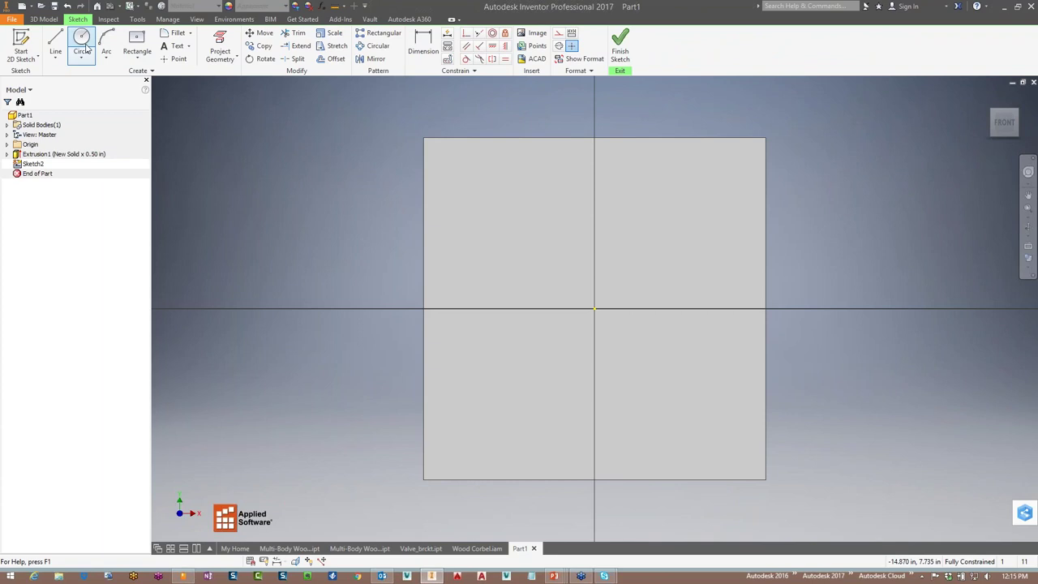
pyautogui.click(142, 58)
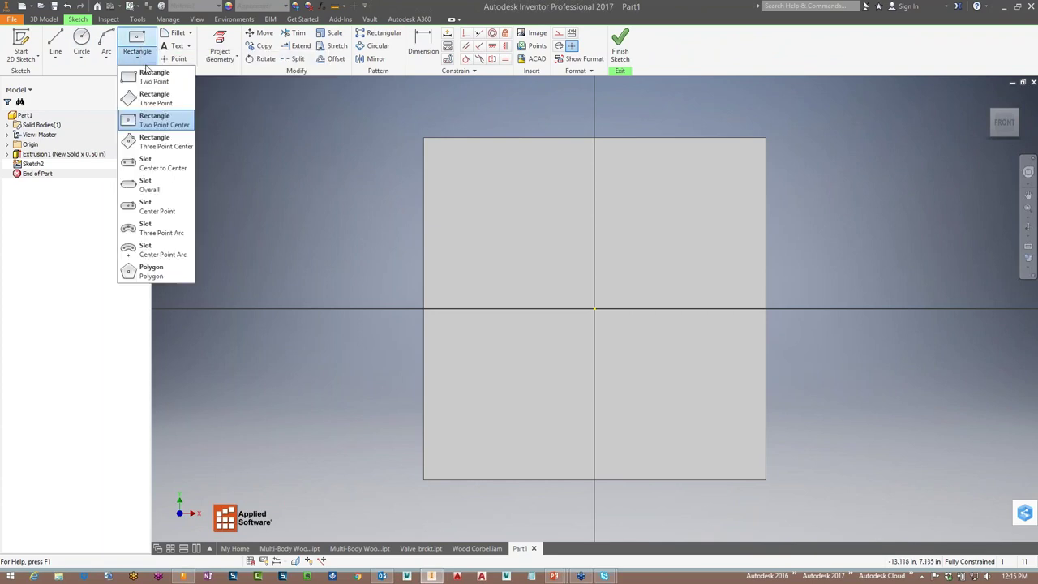
pyautogui.click(150, 76)
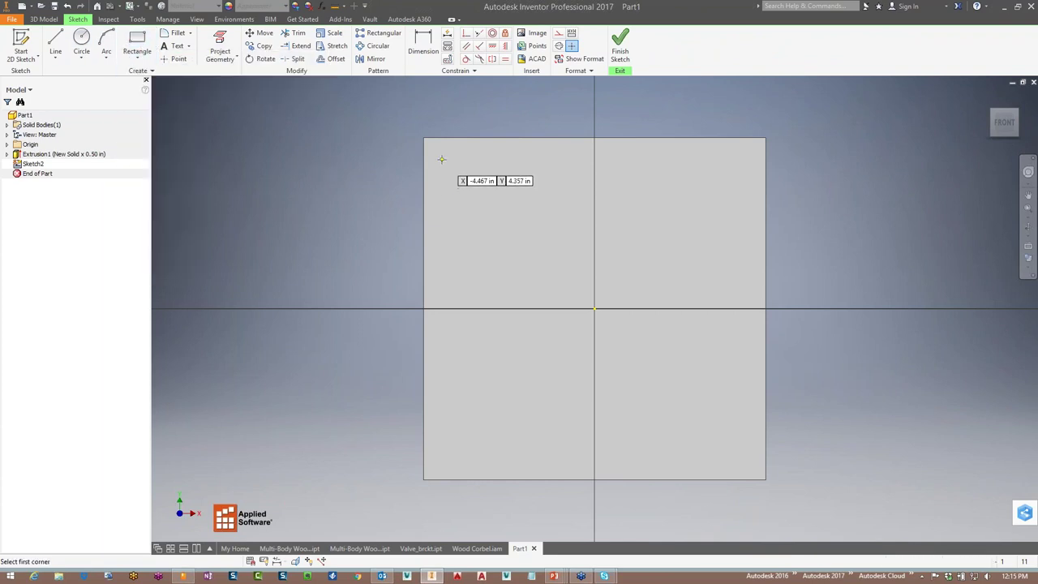
pyautogui.click(441, 160)
pyautogui.click(461, 178)
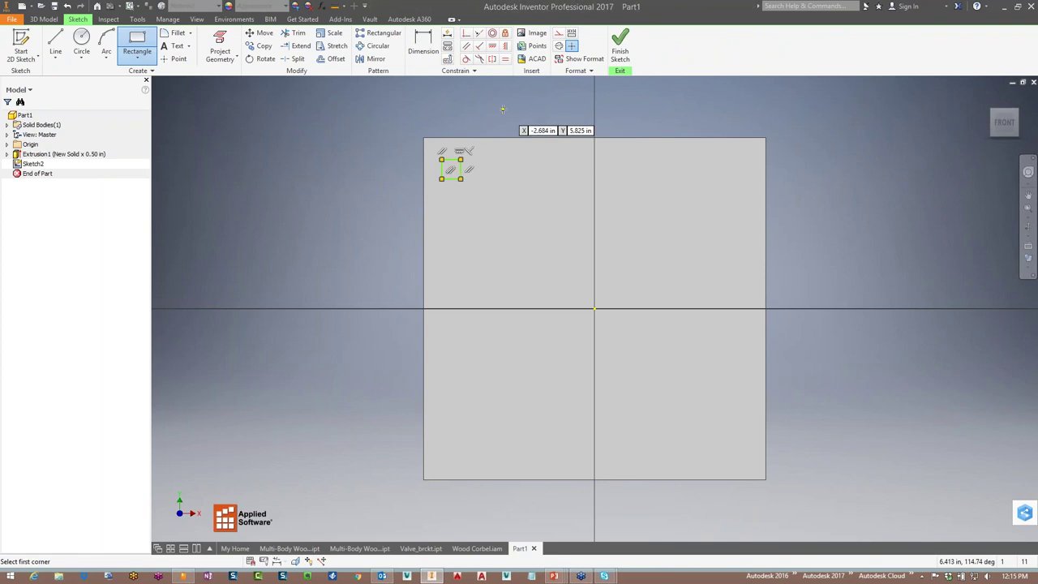
pyautogui.click(620, 47)
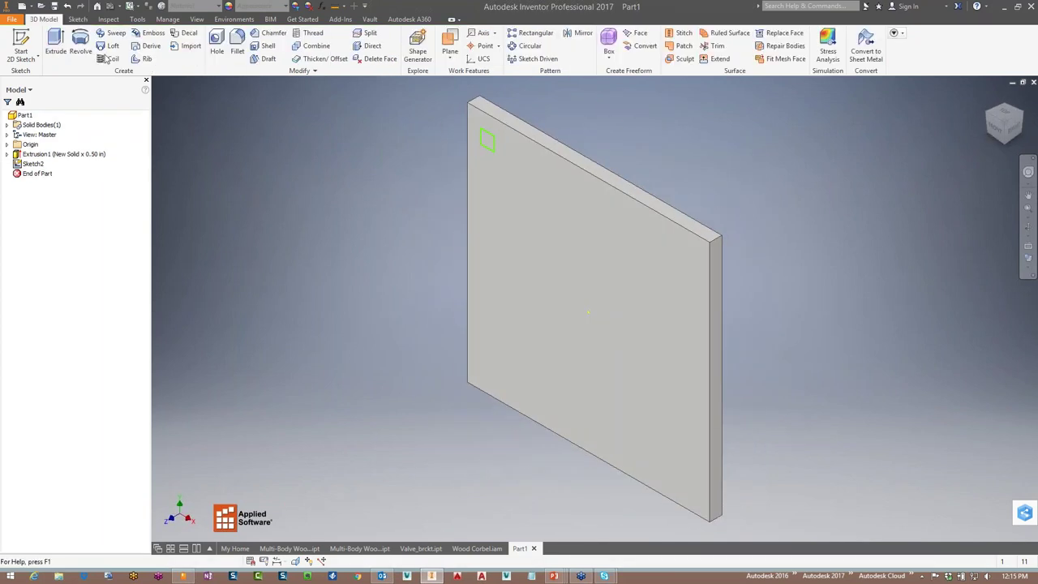
# Cut the small rectangle through the whole plate with an Extrude set to All
pyautogui.click(57, 45)
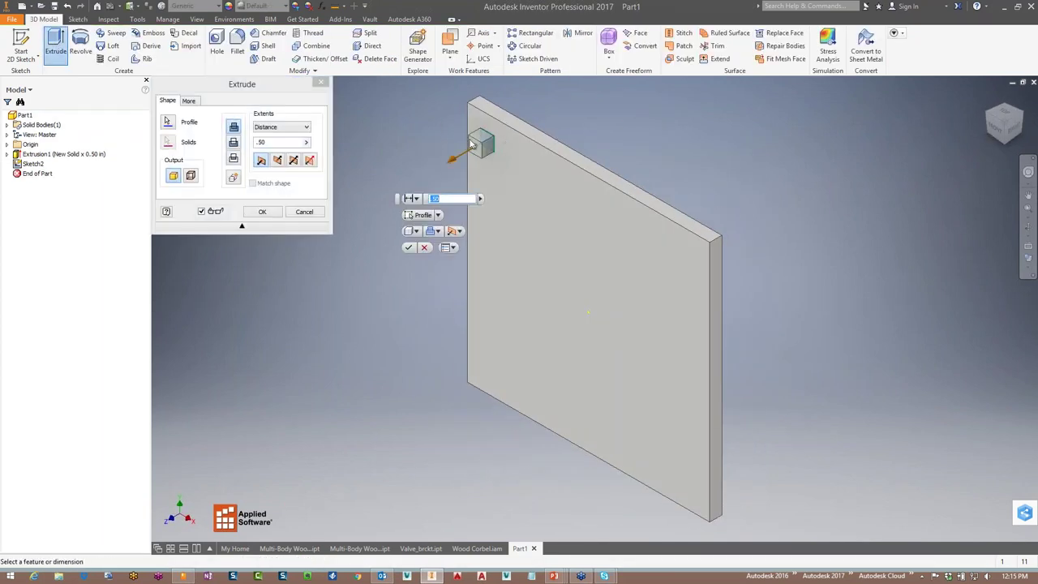
pyautogui.click(234, 142)
pyautogui.click(284, 127)
pyautogui.click(260, 164)
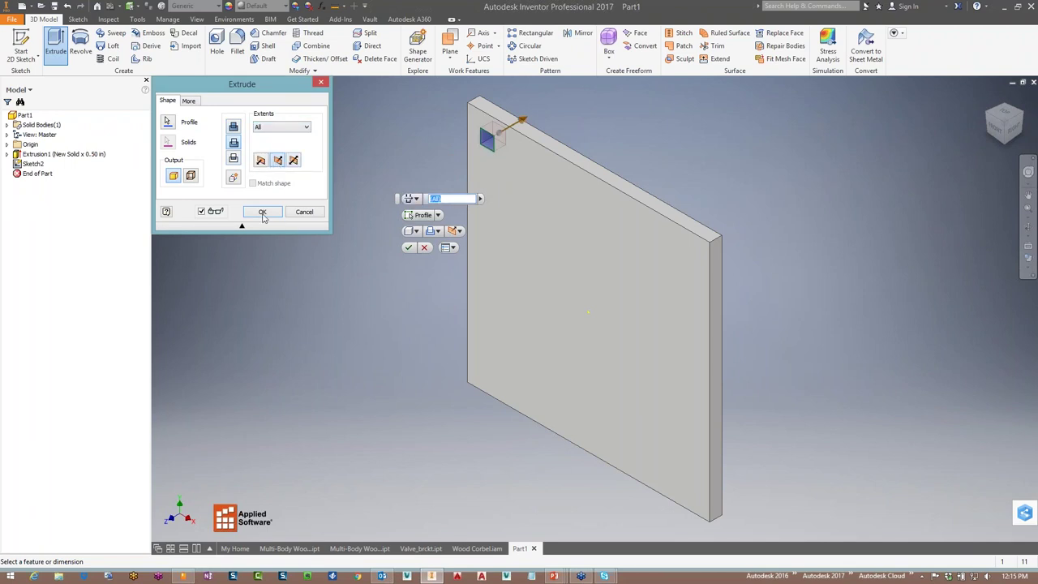
pyautogui.click(262, 213)
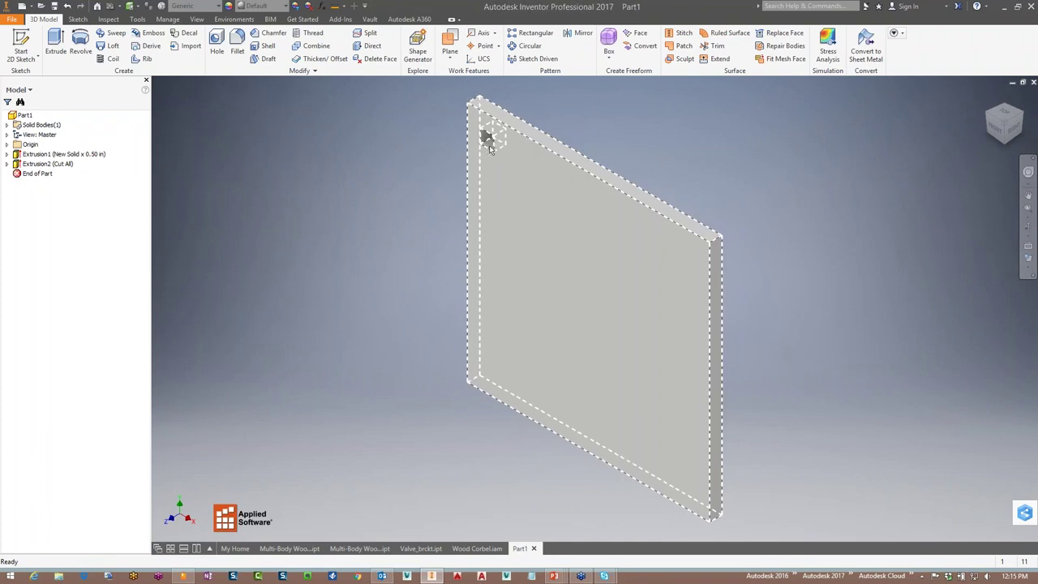
# Redefine the small rectangular cut as a new solid extruded 0.5 in outward from the plate's front face and expand the solid bodies list
pyautogui.rightClick(54, 167)
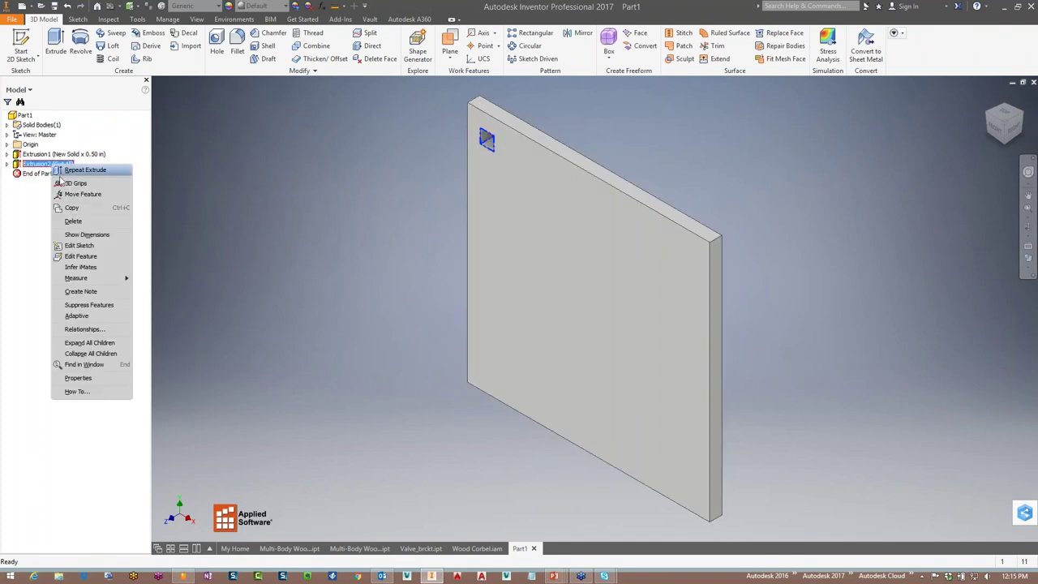
pyautogui.click(81, 257)
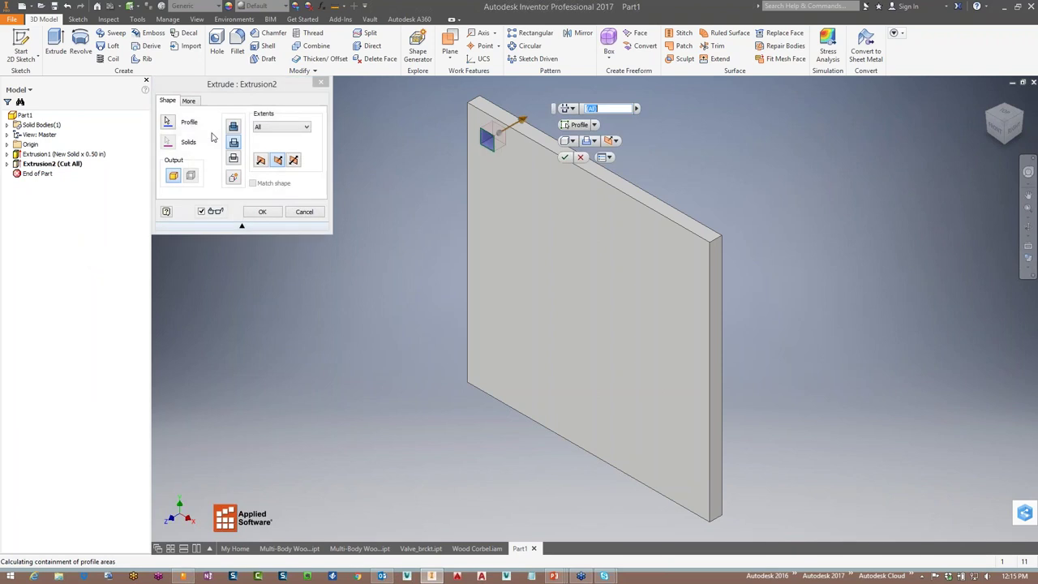
pyautogui.click(260, 159)
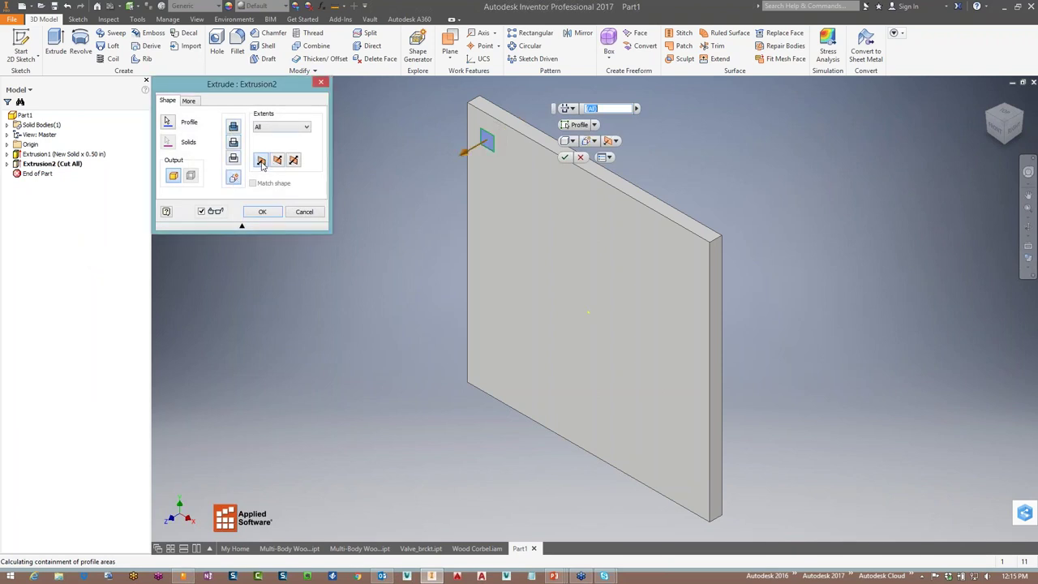
pyautogui.click(280, 128)
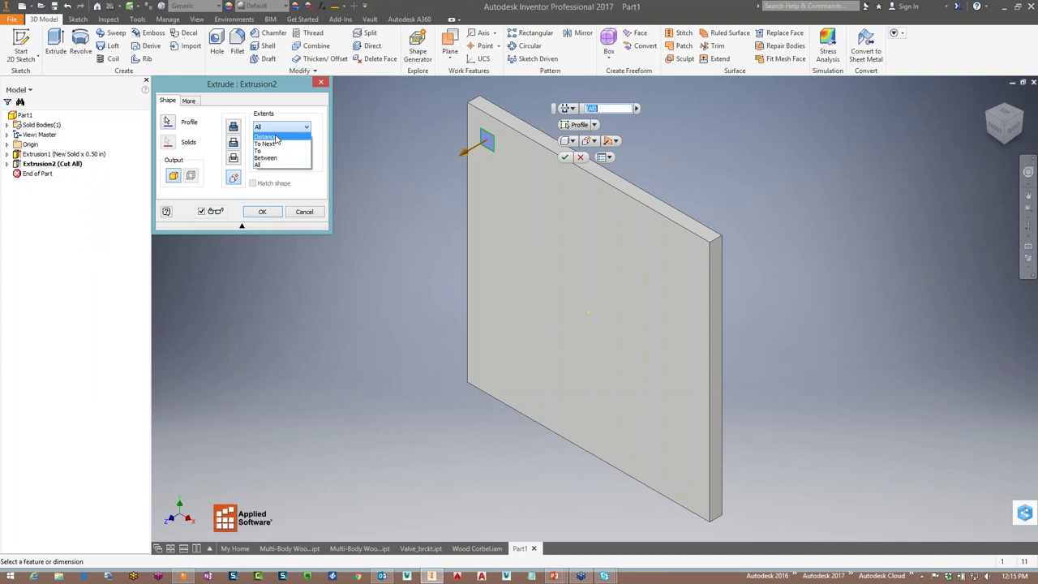
pyautogui.click(274, 137)
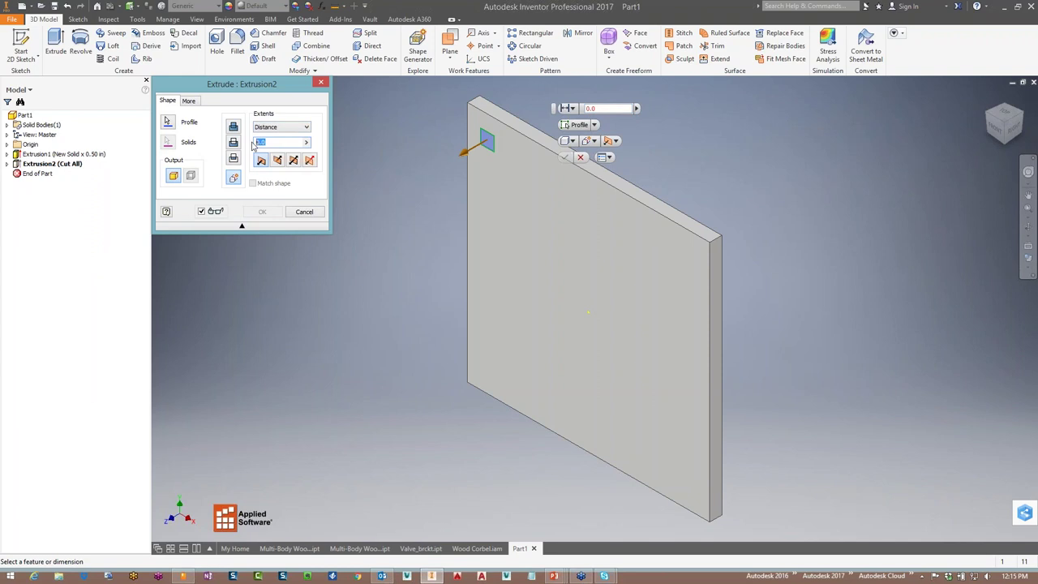
pyautogui.write('.5')
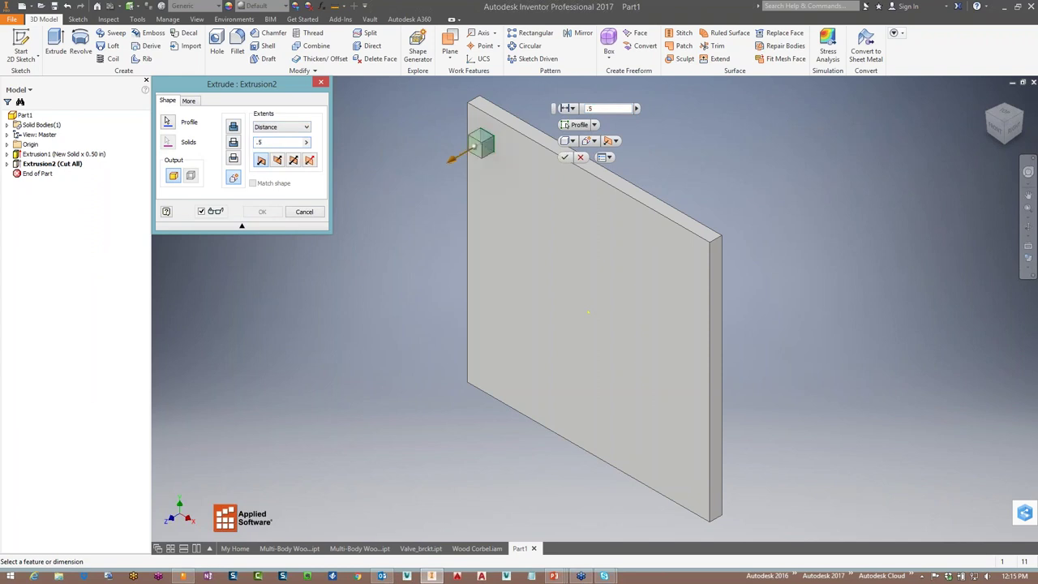
pyautogui.click(261, 213)
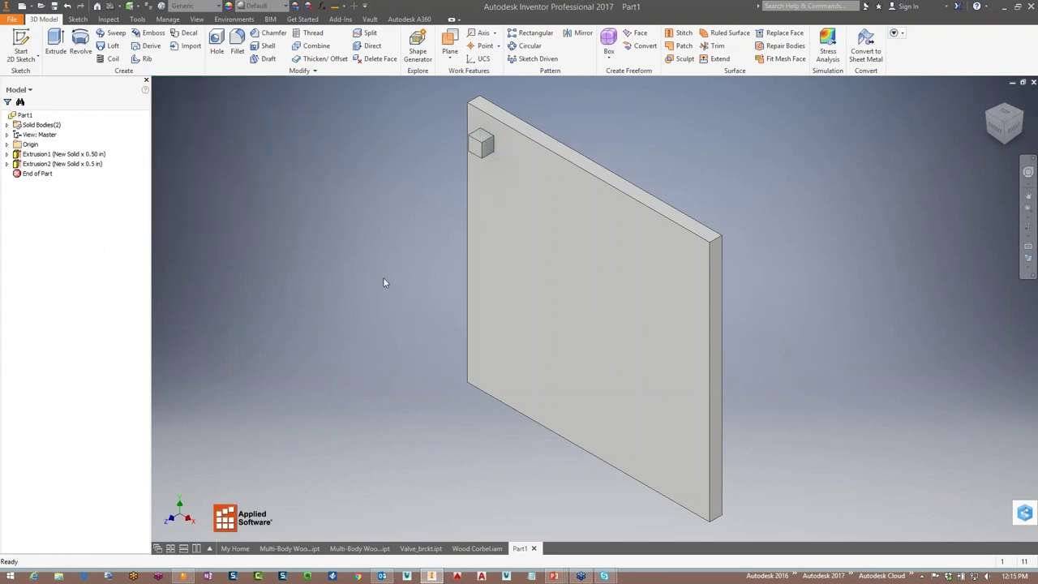
pyautogui.click(7, 125)
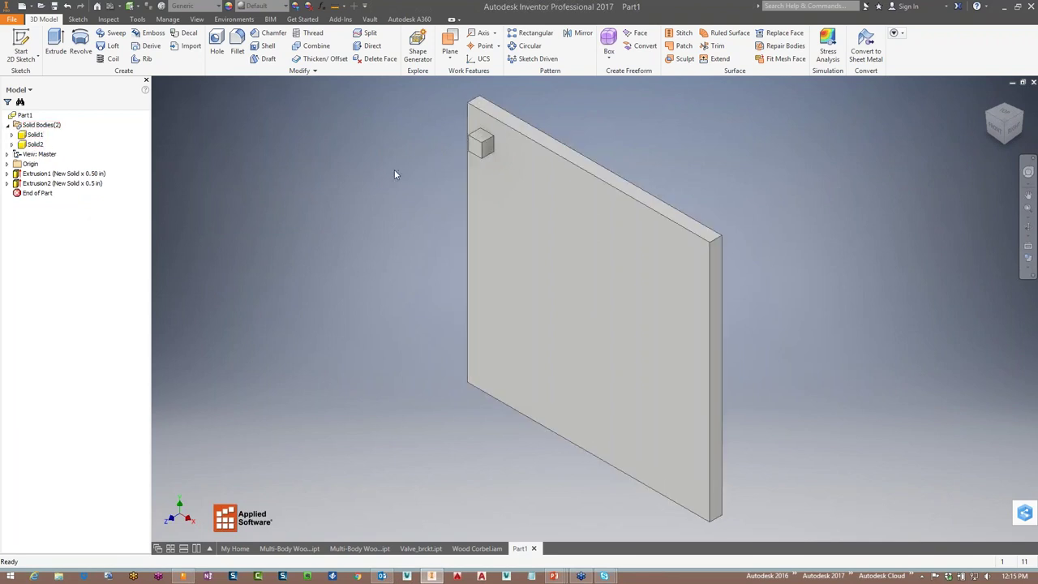
# Set up a rectangular pattern of solids for the small cube body, with the copies created as new bodies
pyautogui.click(531, 33)
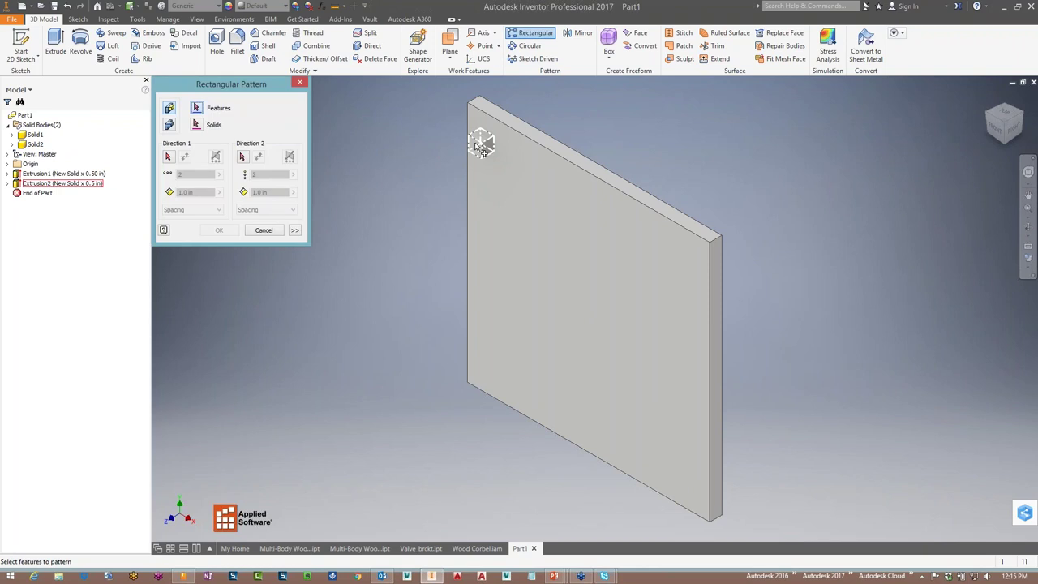
pyautogui.click(169, 125)
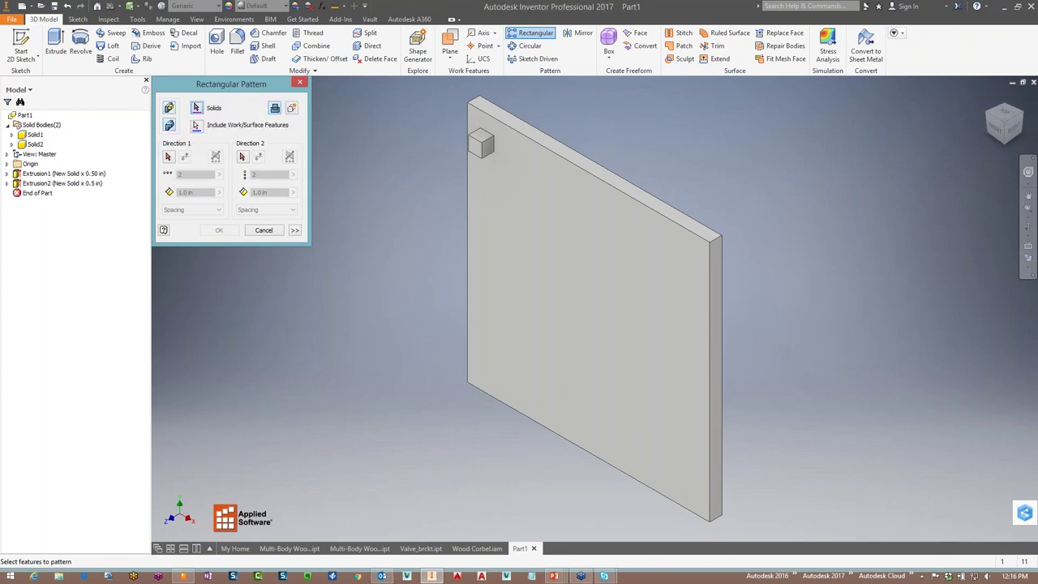
pyautogui.click(481, 148)
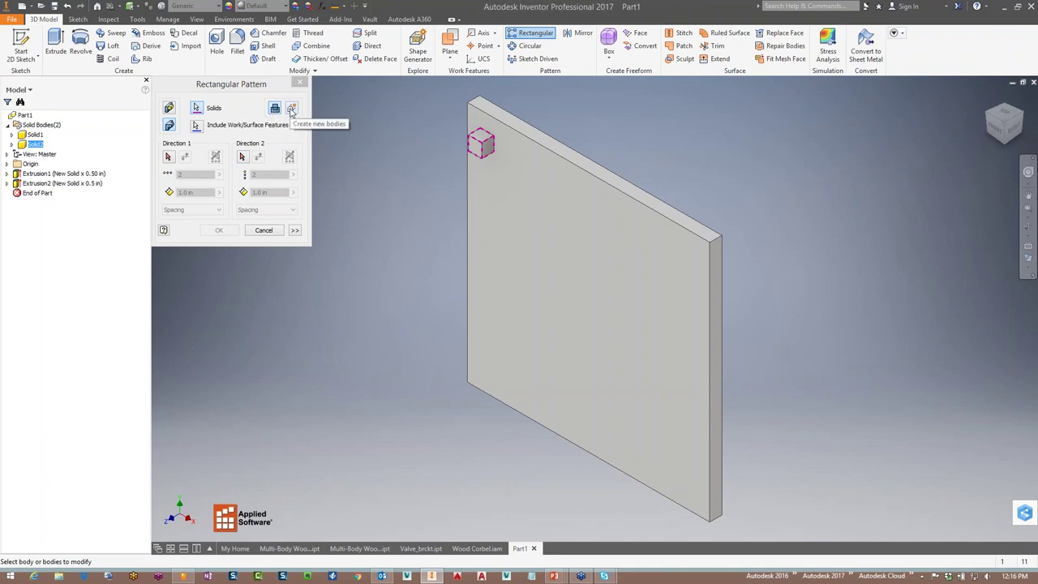
pyautogui.click(292, 110)
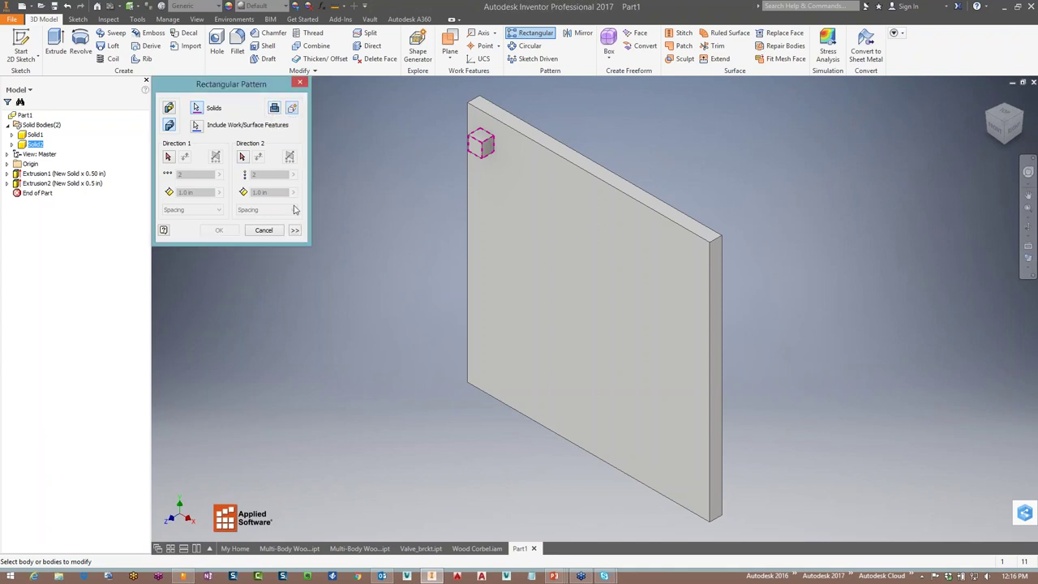
# Pattern the cube 2 by 2 at 1.0 in spacing, across along the plate's upper edge and downward along its side edge
pyautogui.click(169, 158)
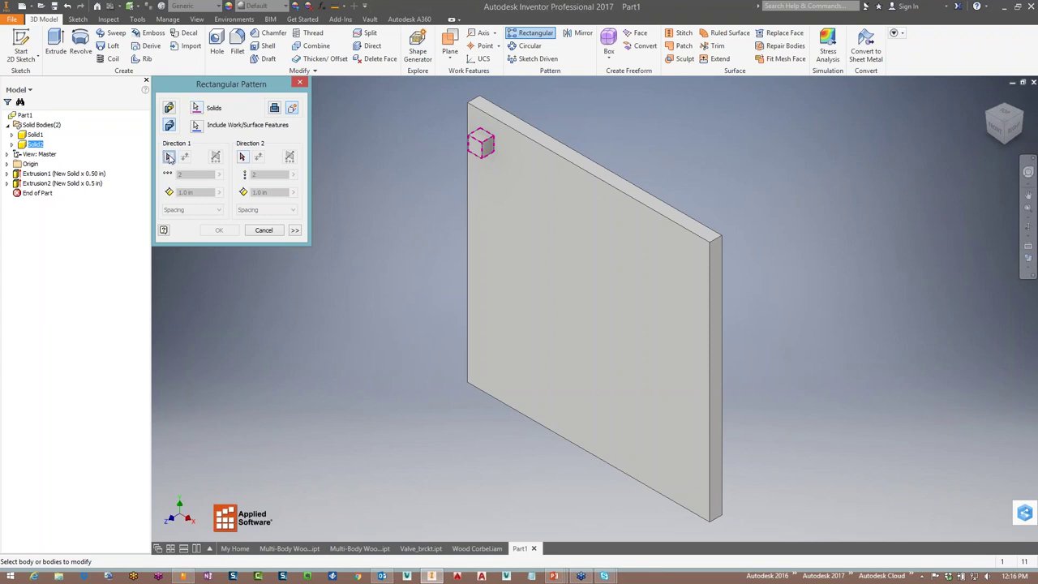
pyautogui.click(527, 135)
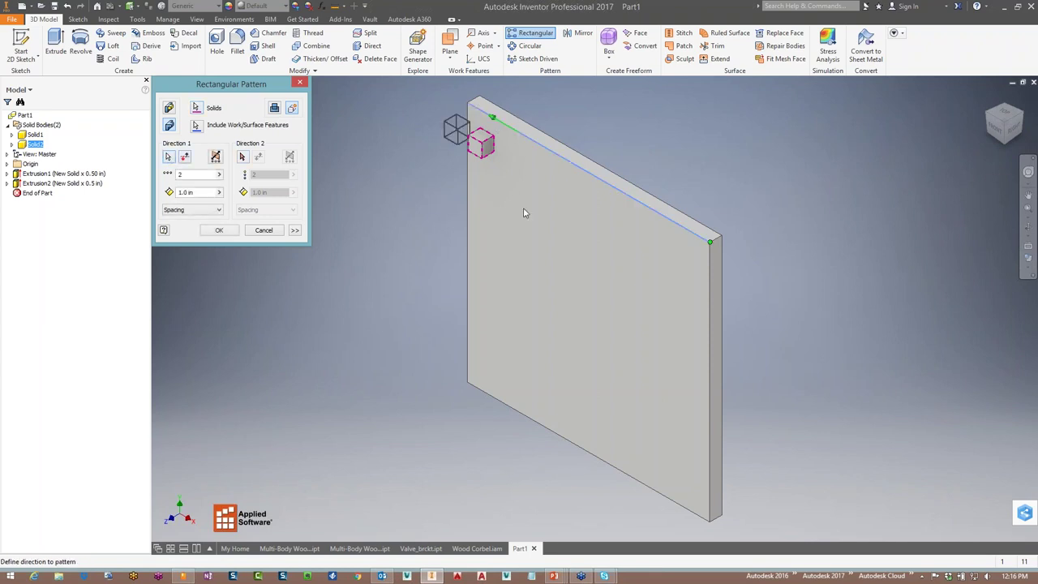
pyautogui.click(185, 157)
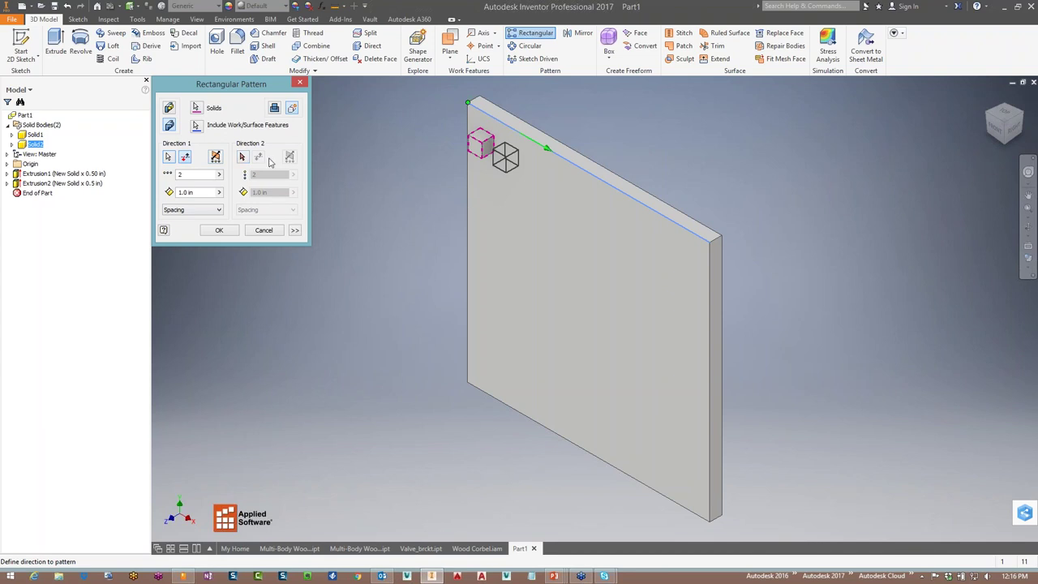
pyautogui.click(241, 156)
pyautogui.click(466, 215)
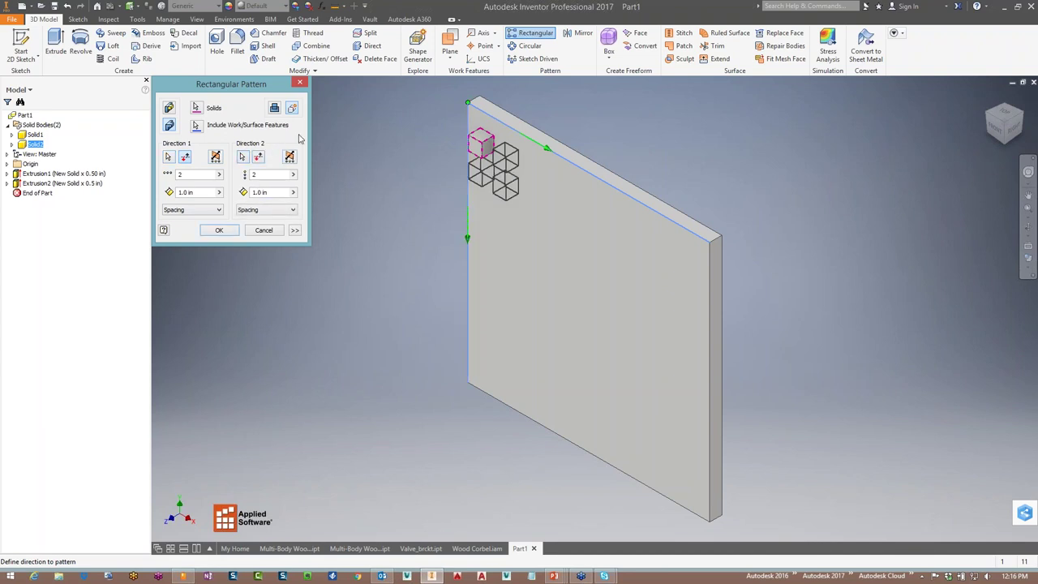
pyautogui.click(219, 231)
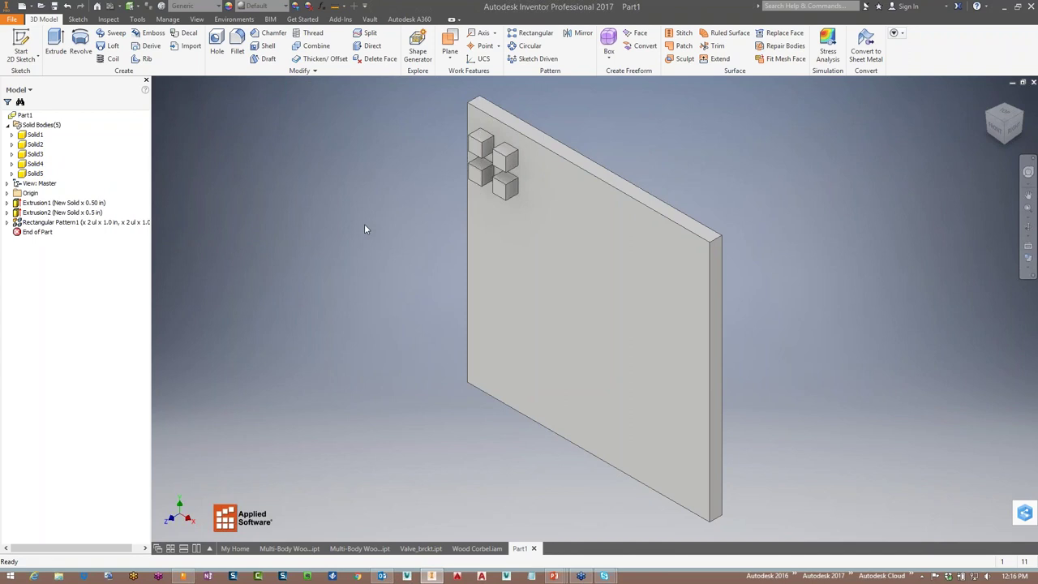
pyautogui.keyDown('shift'); pyautogui.moveTo(376, 235); pyautogui.dragTo(413, 275, button='middle'); pyautogui.keyUp('shift')
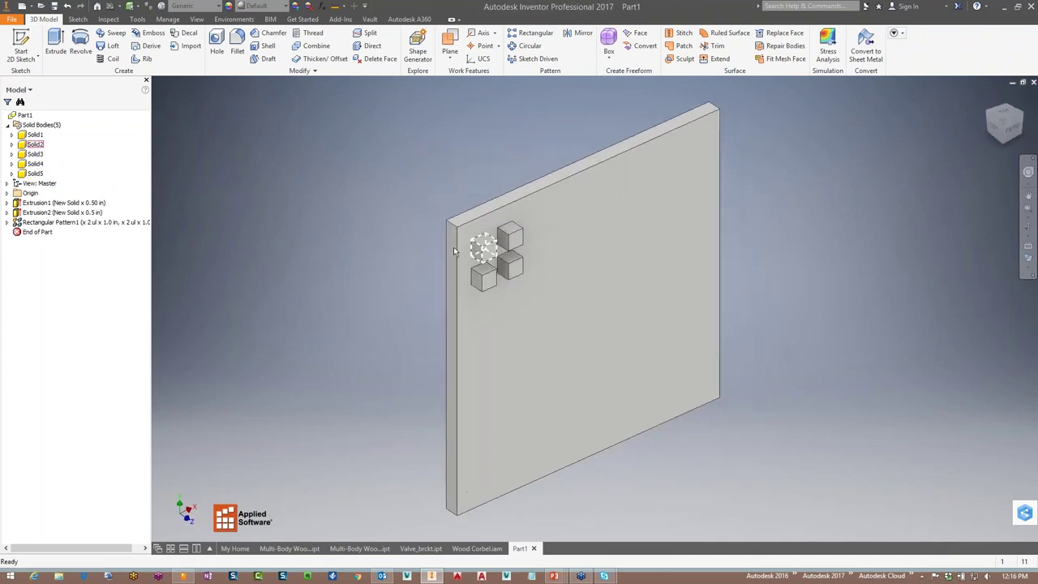
pyautogui.scroll(-4, 413, 280)
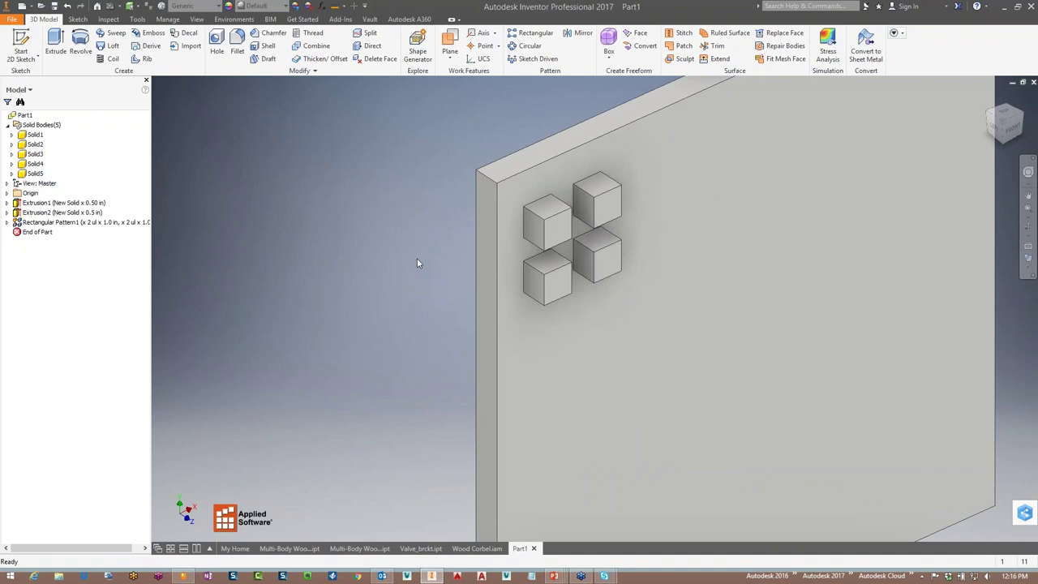
pyautogui.scroll(2, 405, 262)
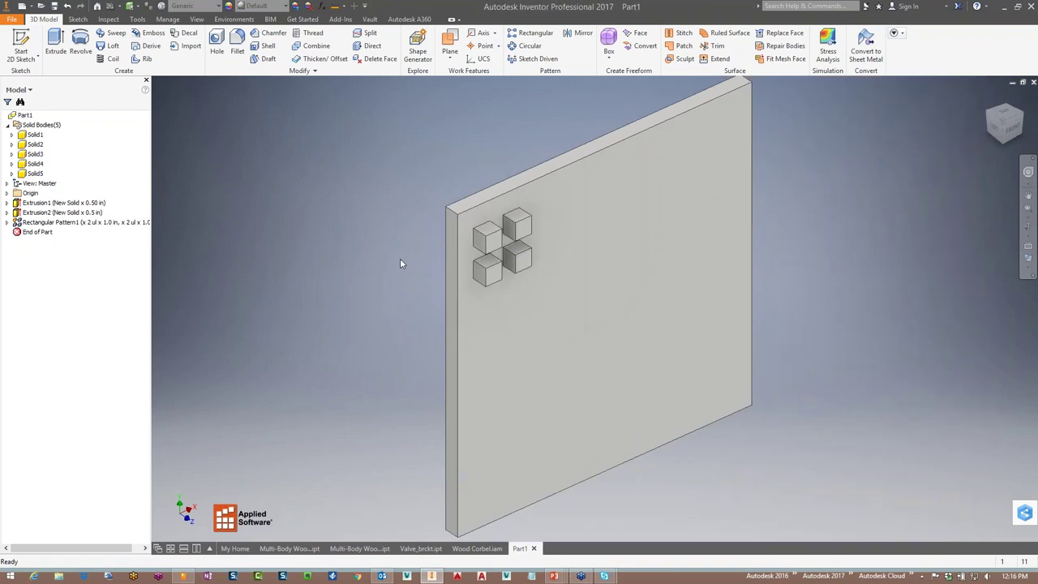
# Look through the Wood Corbel assembly's relationships, representations and origin folders, and close the assembly without saving
pyautogui.click(485, 549)
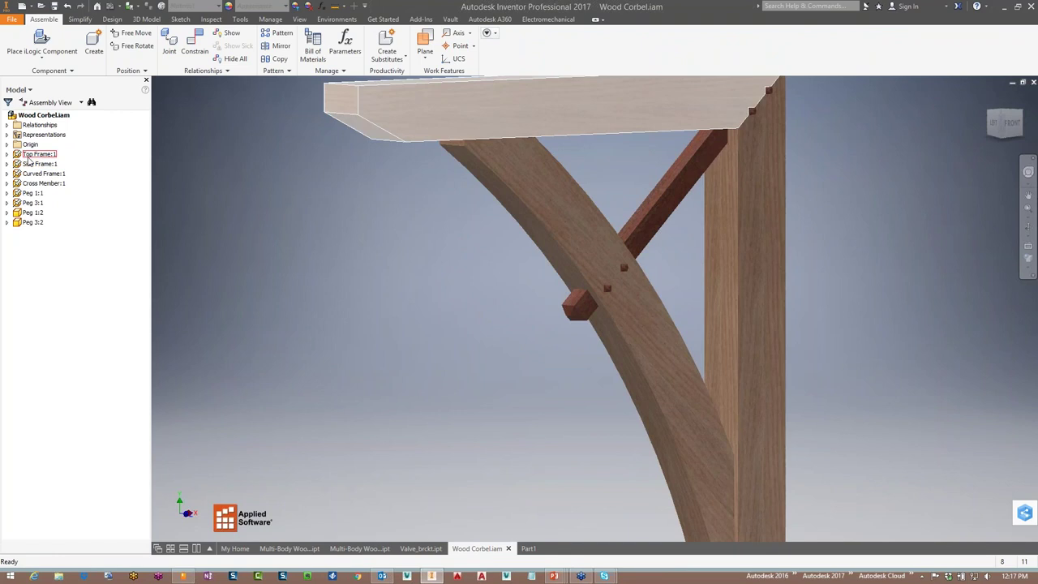
pyautogui.click(8, 126)
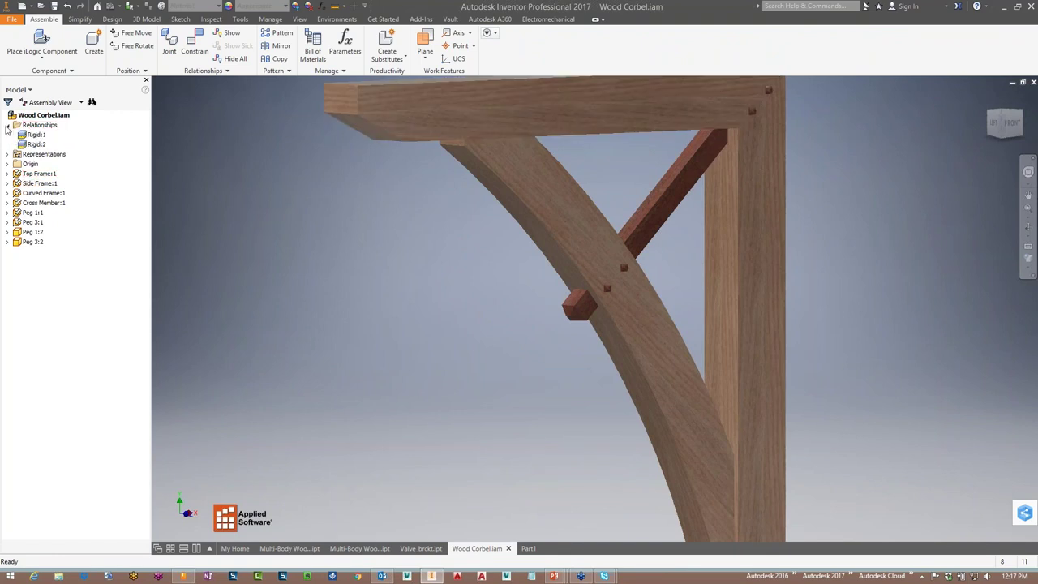
pyautogui.click(8, 126)
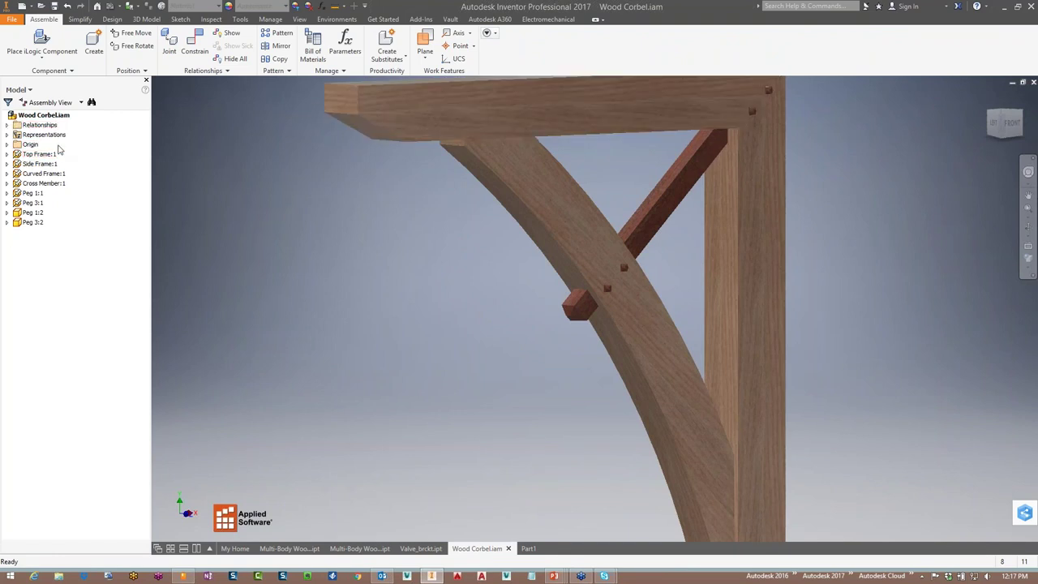
pyautogui.click(7, 137)
pyautogui.click(8, 173)
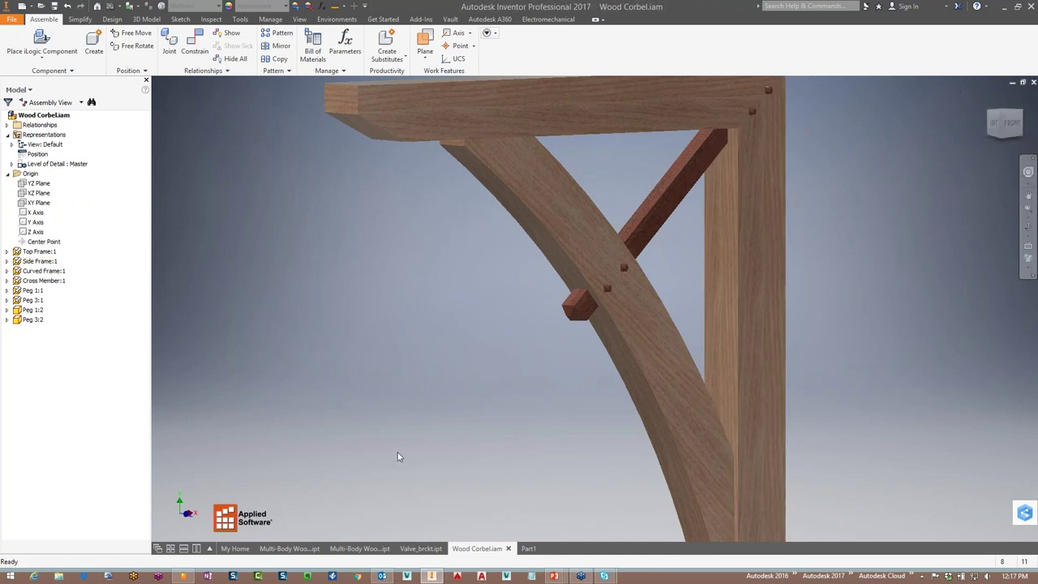
pyautogui.click(509, 549)
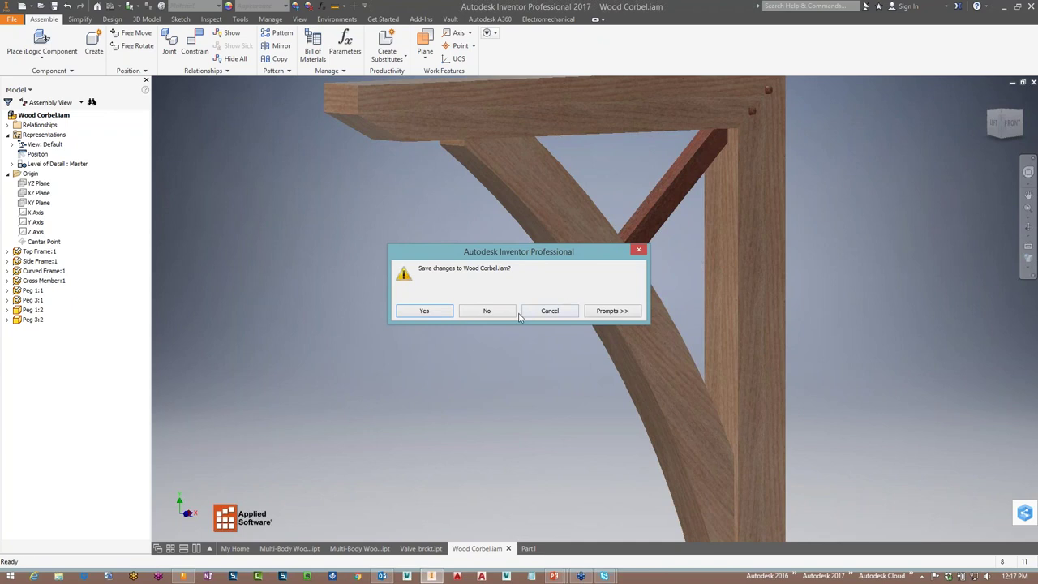
pyautogui.click(491, 312)
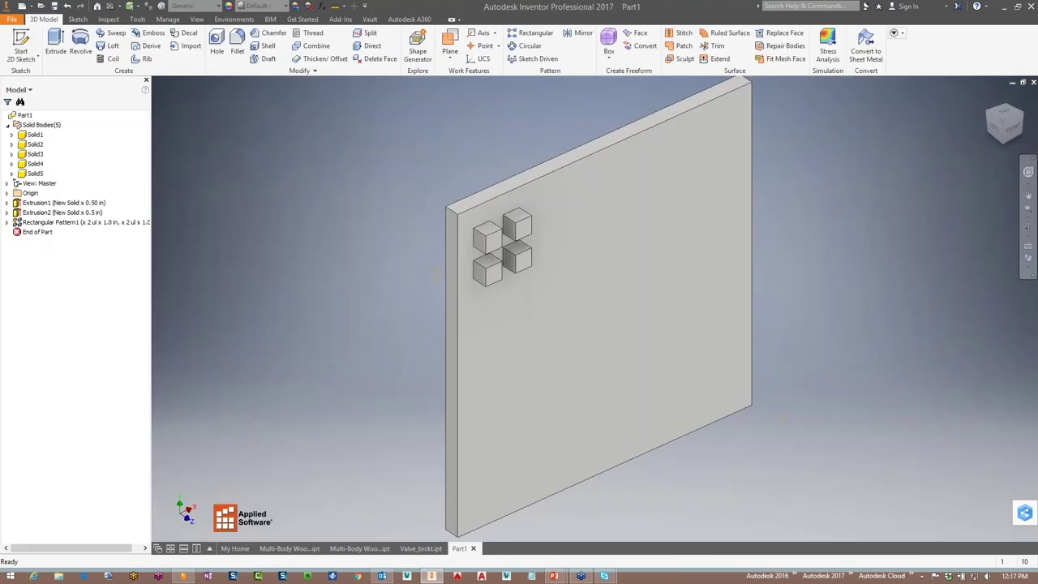
# Switch to File Explorer and open the Wood Corbel folder inside Multibody Examples under Documents
pyautogui.click(65, 577)
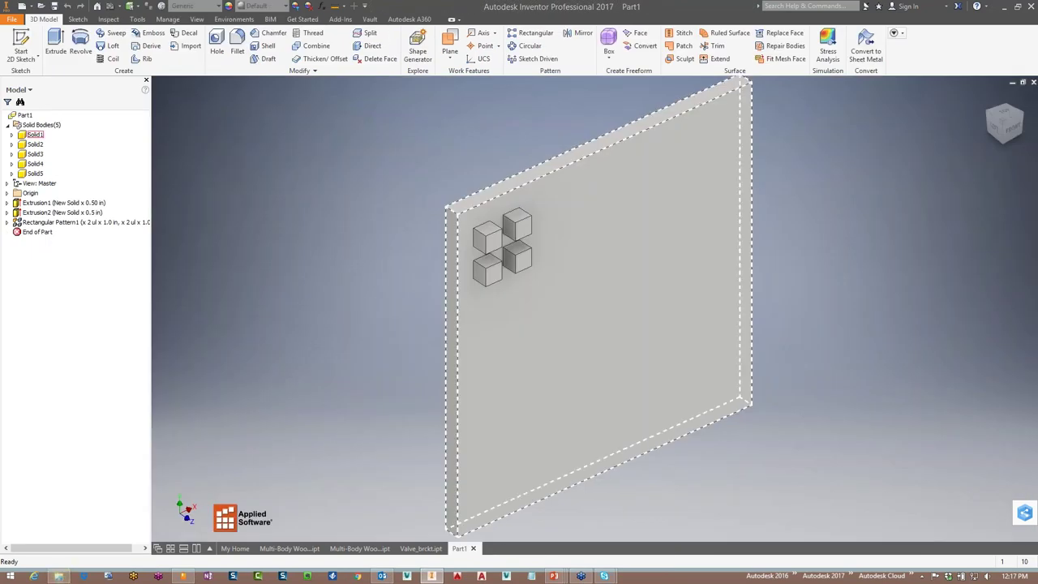
pyautogui.click(340, 324)
pyautogui.click(502, 420)
pyautogui.scroll(-2, 502, 421)
pyautogui.doubleClick(492, 428)
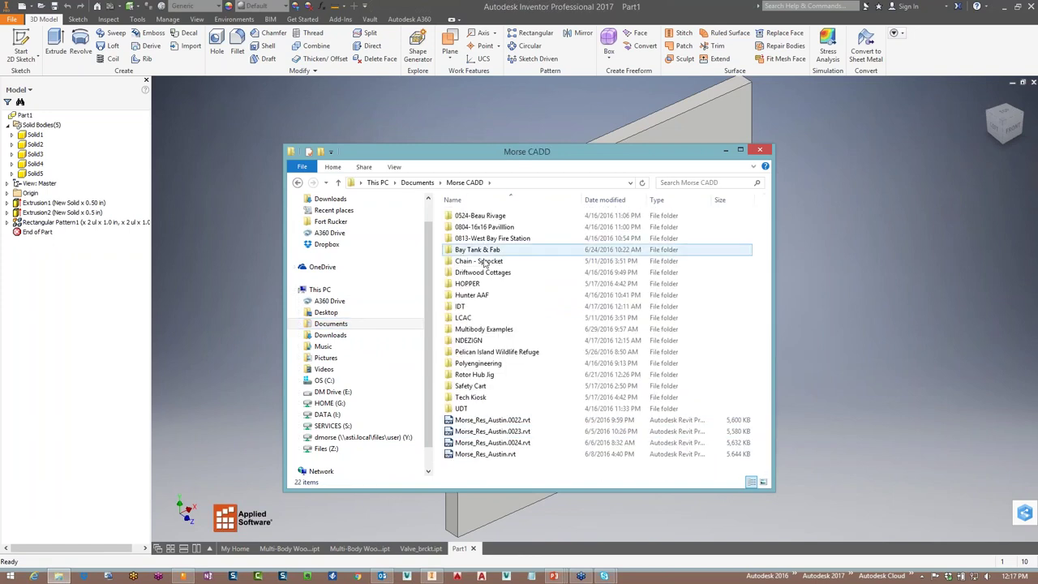
pyautogui.doubleClick(487, 329)
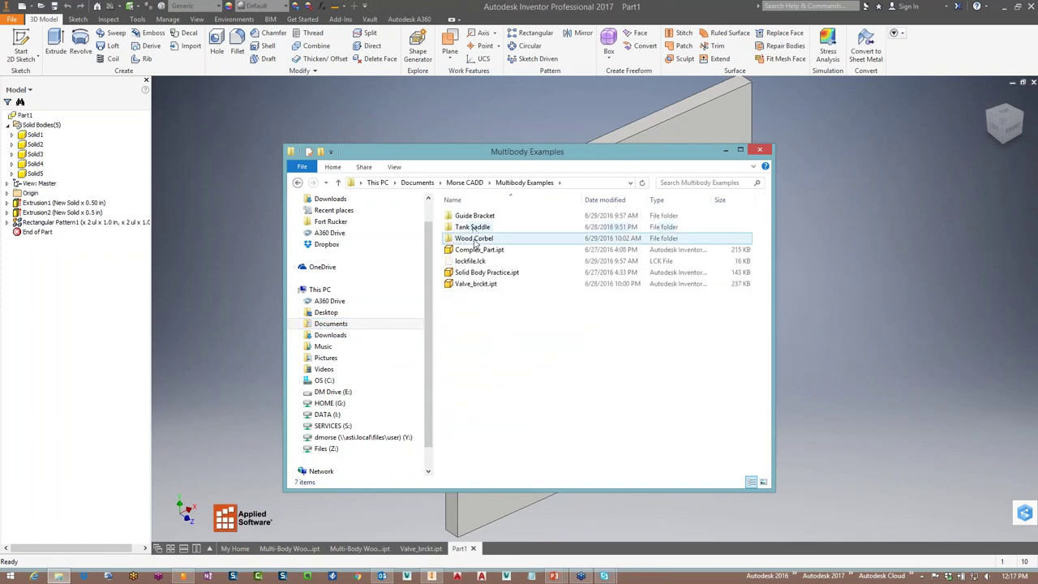
pyautogui.doubleClick(479, 238)
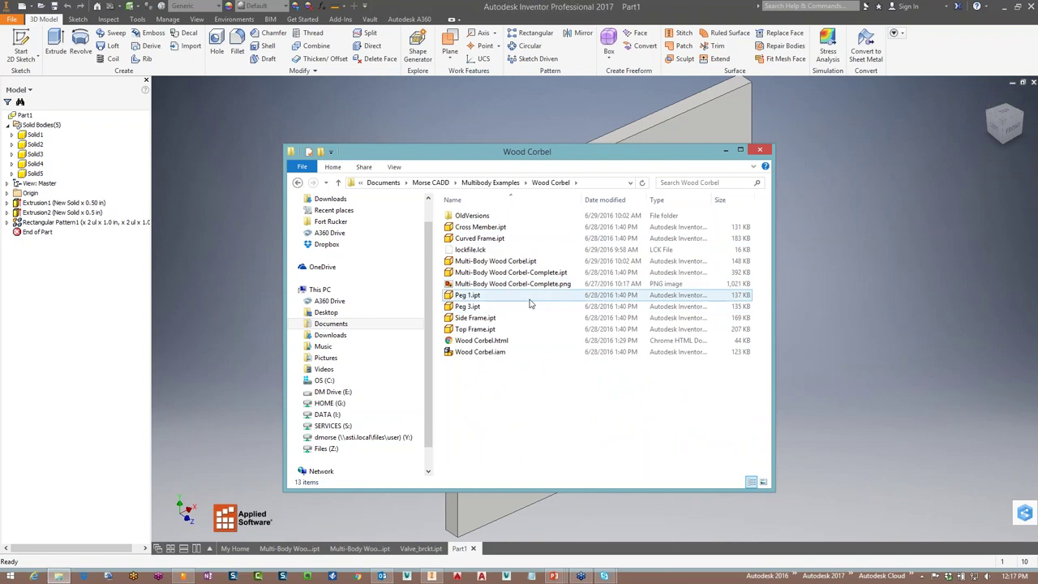
# Delete the Cross Member, Curved Frame, Peg 1, Peg 3, Side Frame and Top Frame parts and Wood Corbel.iam, and close the folder window
pyautogui.click(480, 230)
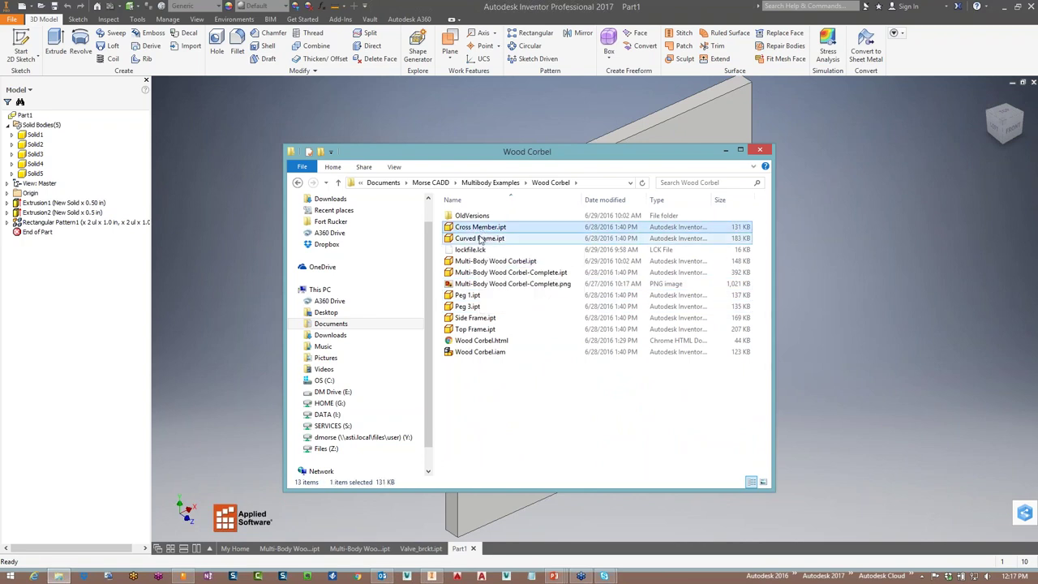
pyautogui.keyDown('ctrl'); pyautogui.click(480, 238); pyautogui.keyUp('ctrl')
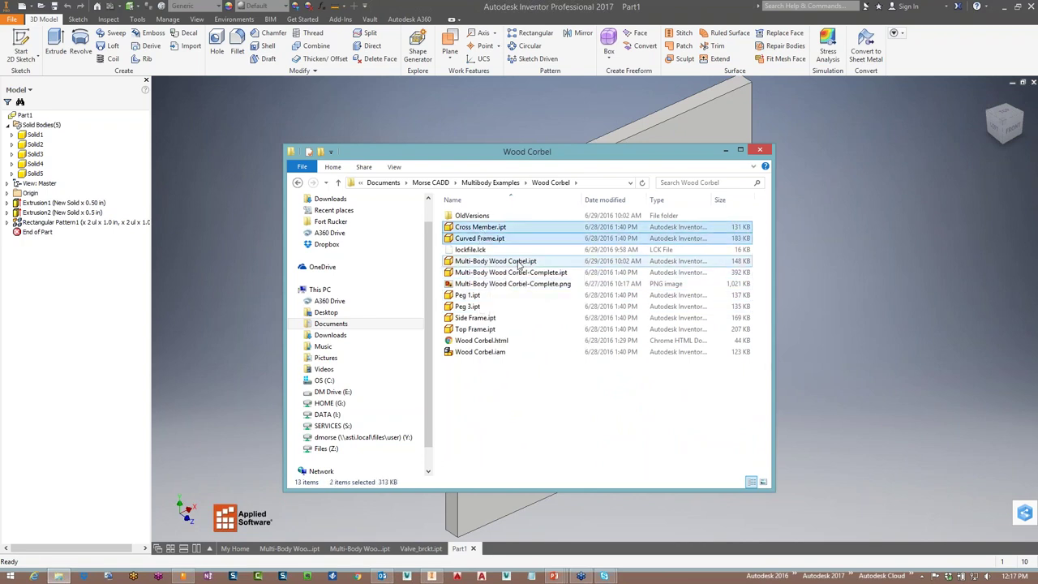
pyautogui.keyDown('ctrl'); pyautogui.click(468, 295); pyautogui.keyUp('ctrl')
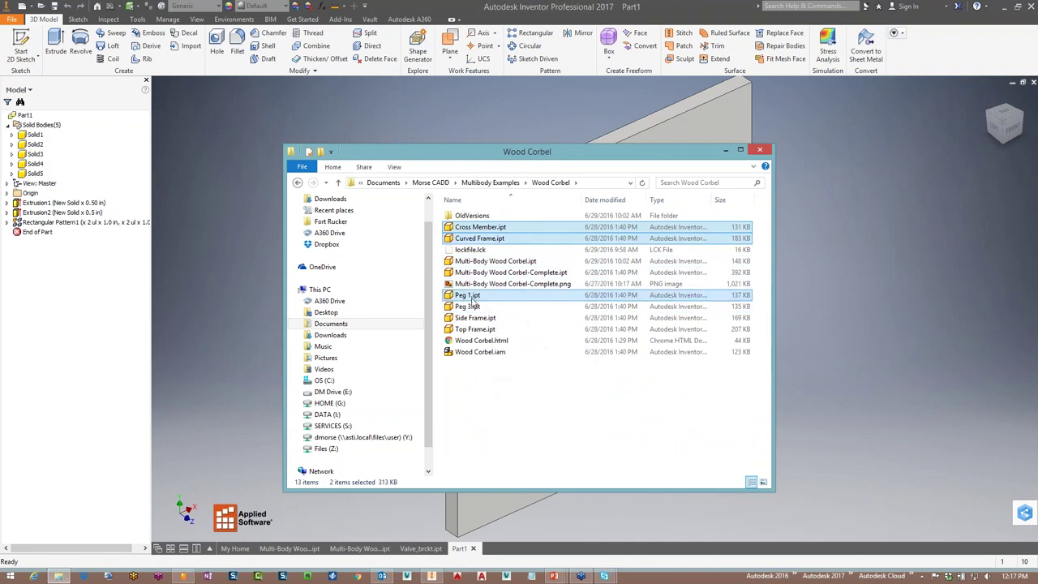
pyautogui.keyDown('ctrl'); pyautogui.click(470, 307); pyautogui.keyUp('ctrl')
pyautogui.keyDown('ctrl'); pyautogui.click(478, 321); pyautogui.keyUp('ctrl')
pyautogui.keyDown('ctrl'); pyautogui.click(480, 329); pyautogui.keyUp('ctrl')
pyautogui.keyDown('ctrl'); pyautogui.click(490, 353); pyautogui.keyUp('ctrl')
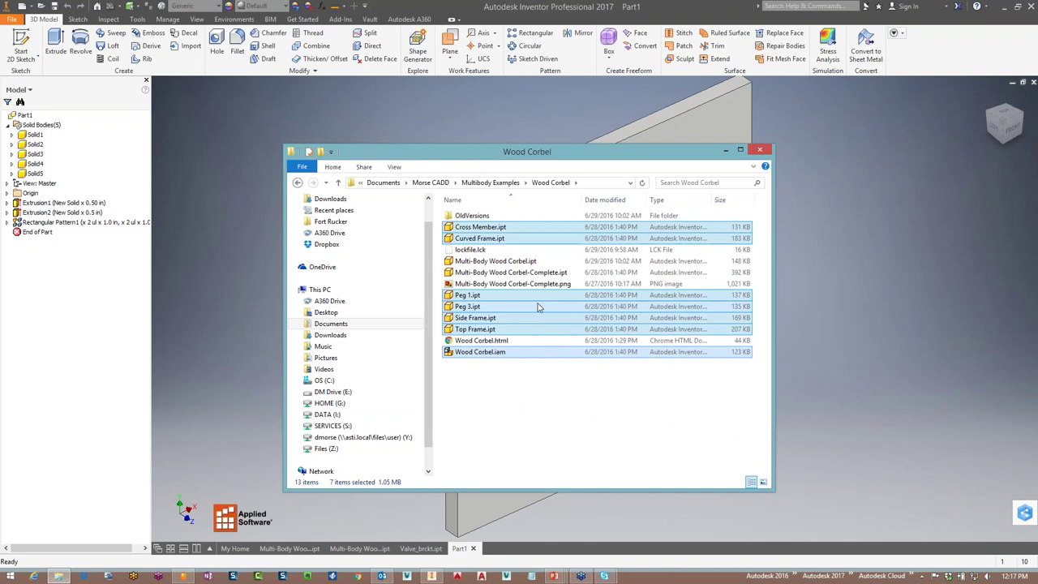
pyautogui.moveTo(511, 309); pyautogui.dragTo(491, 307)
pyautogui.rightClick(491, 306)
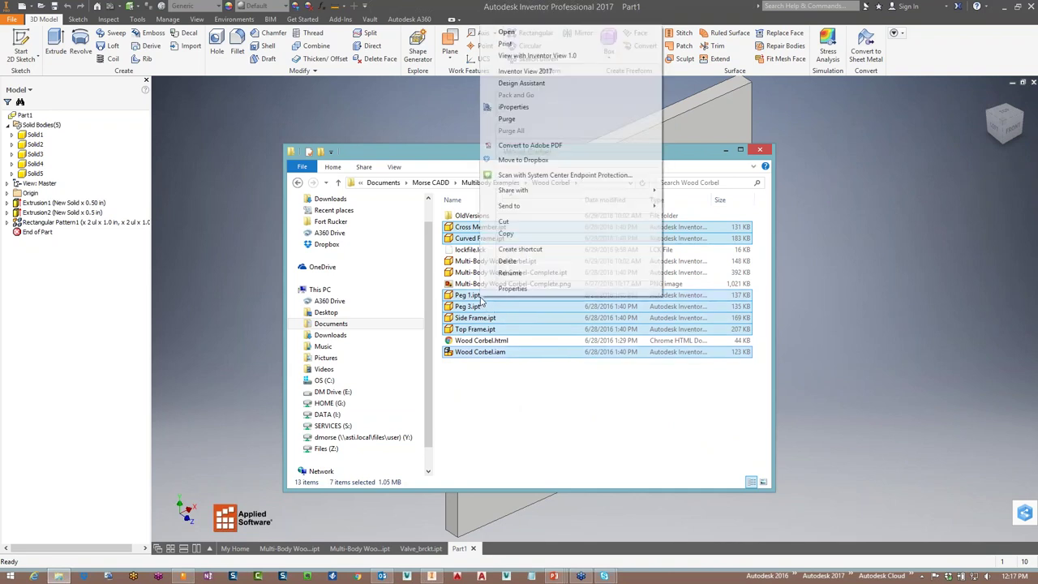
pyautogui.click(516, 266)
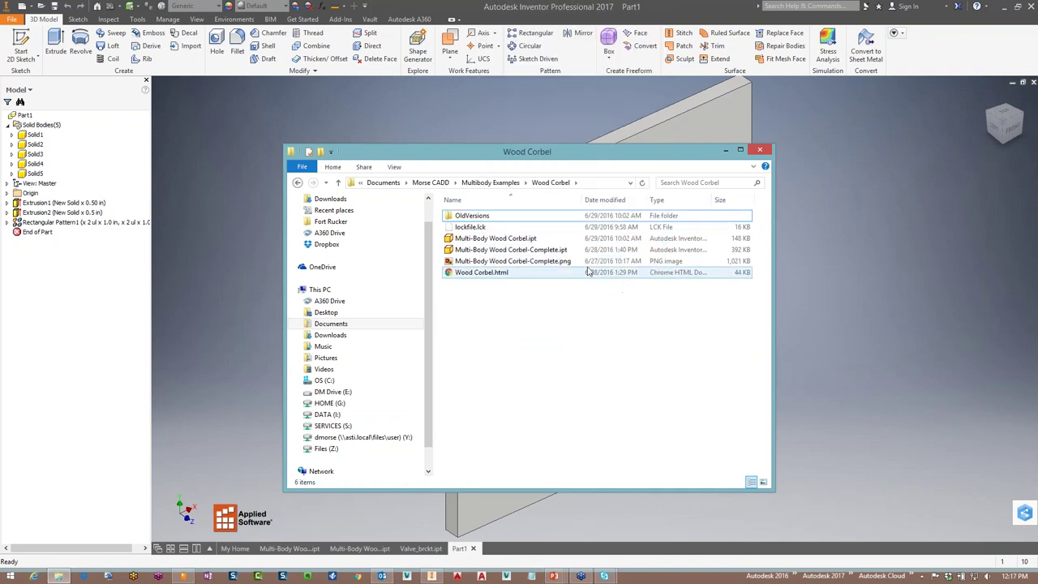
pyautogui.click(759, 150)
# Start Make Components in Multi-Body Wood Corbel-Complete.ipt and name the target assembly Wood Corbel-Complete.iam
pyautogui.click(350, 549)
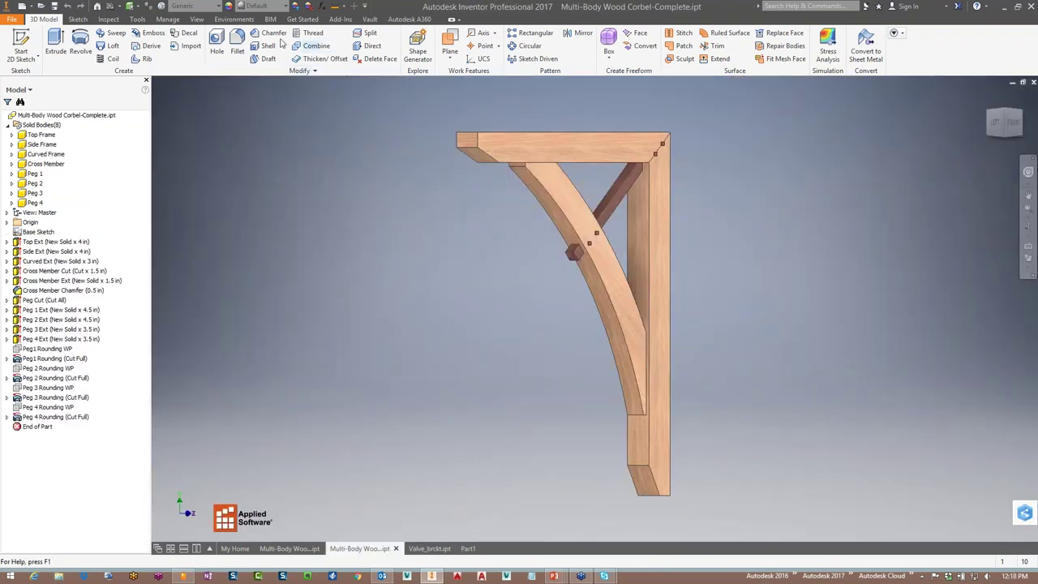
pyautogui.click(172, 20)
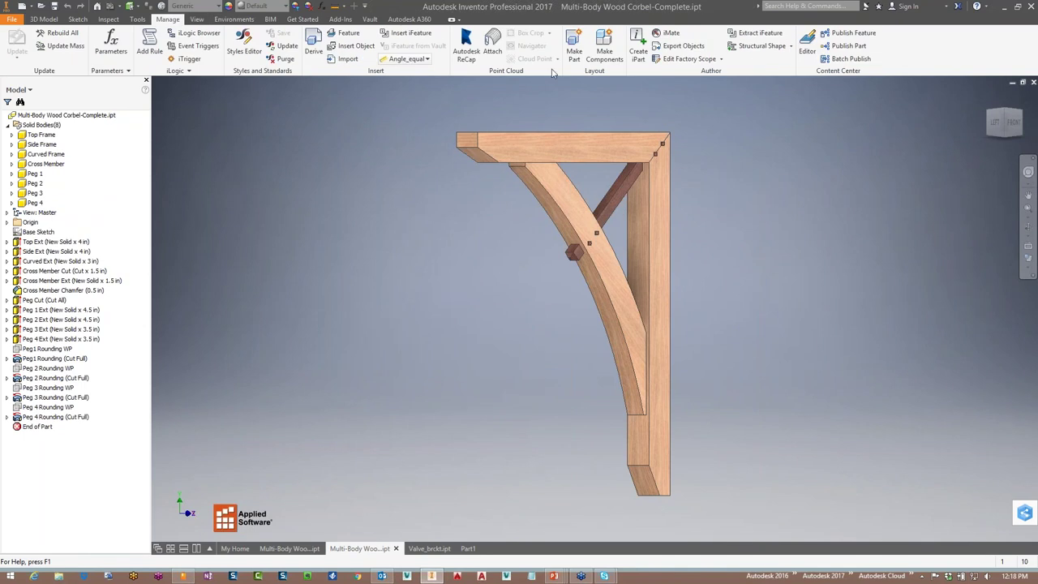
pyautogui.click(604, 50)
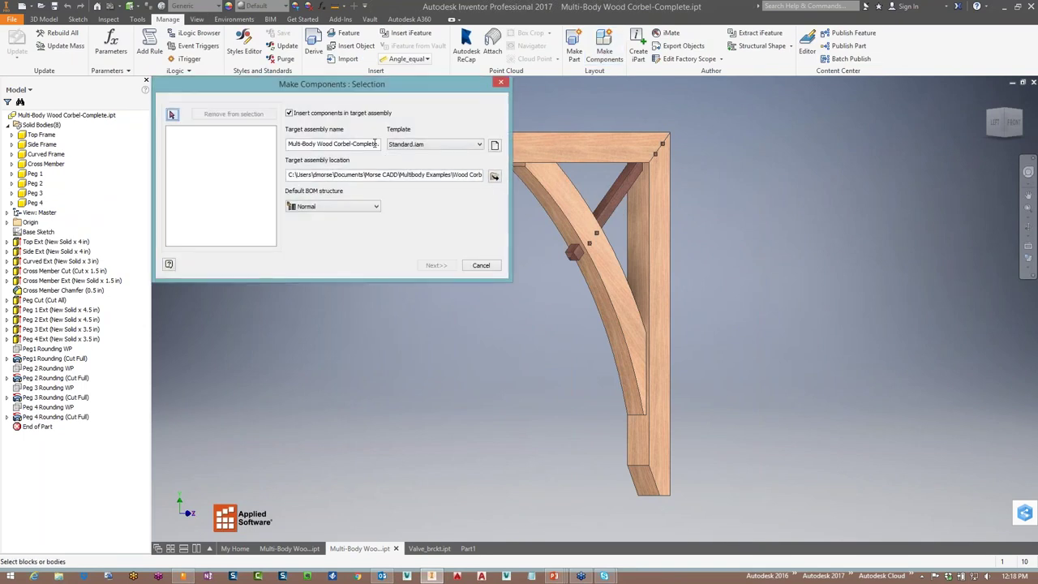
pyautogui.click(318, 144)
pyautogui.press('BackSpace')
pyautogui.press('BackSpace')
pyautogui.press('BackSpace')
pyautogui.press('BackSpace')
pyautogui.press('BackSpace')
pyautogui.press('BackSpace')
pyautogui.press('BackSpace')
pyautogui.press('BackSpace')
pyautogui.press('BackSpace')
pyautogui.press('BackSpace')
pyautogui.press('BackSpace')
# Select all eight solid bodies and generate their components in the target assembly with the default body settings
pyautogui.hotkey('ctrl', 'a')
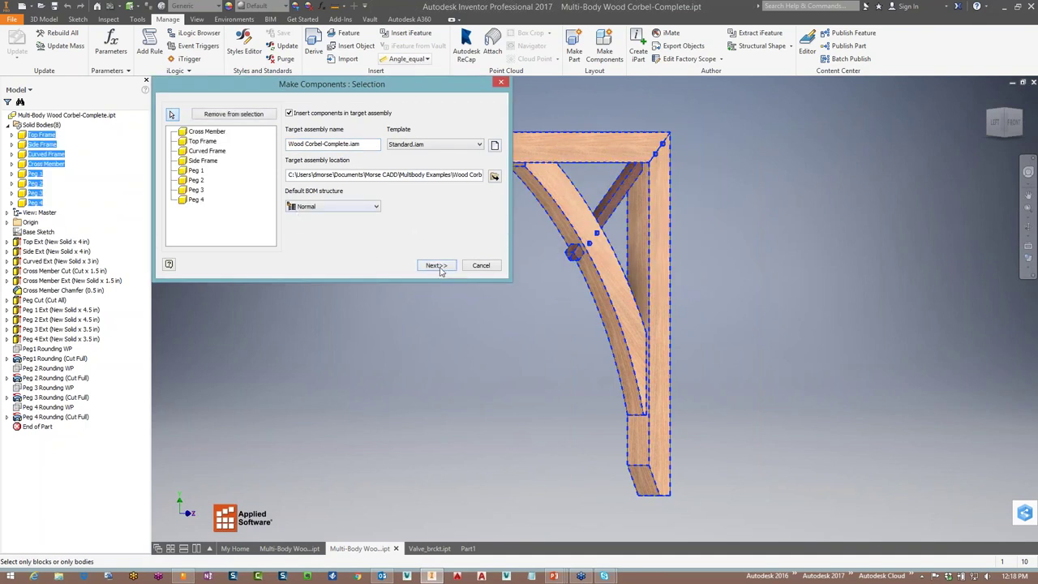
pyautogui.click(442, 269)
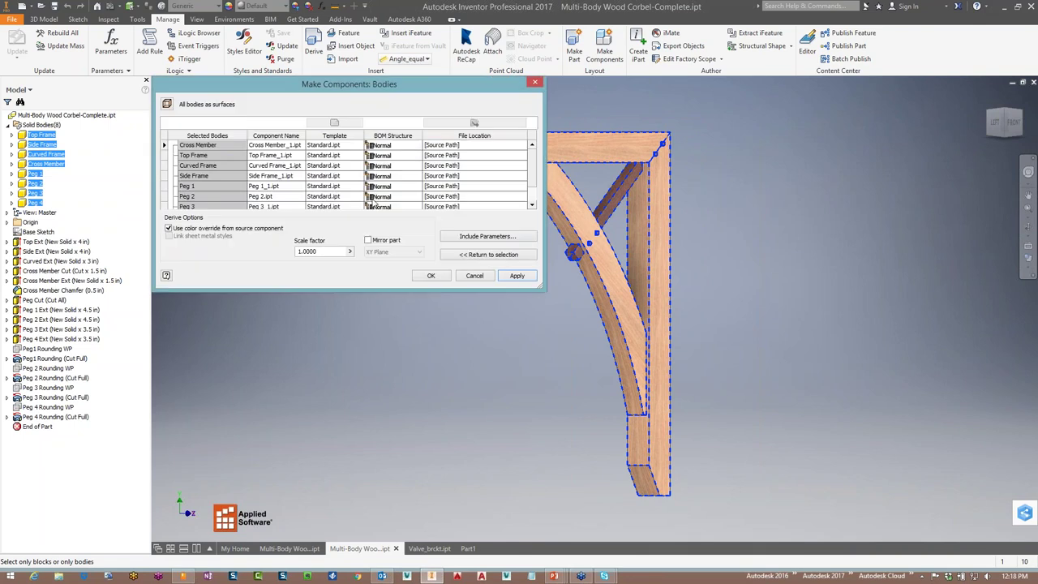
pyautogui.click(431, 277)
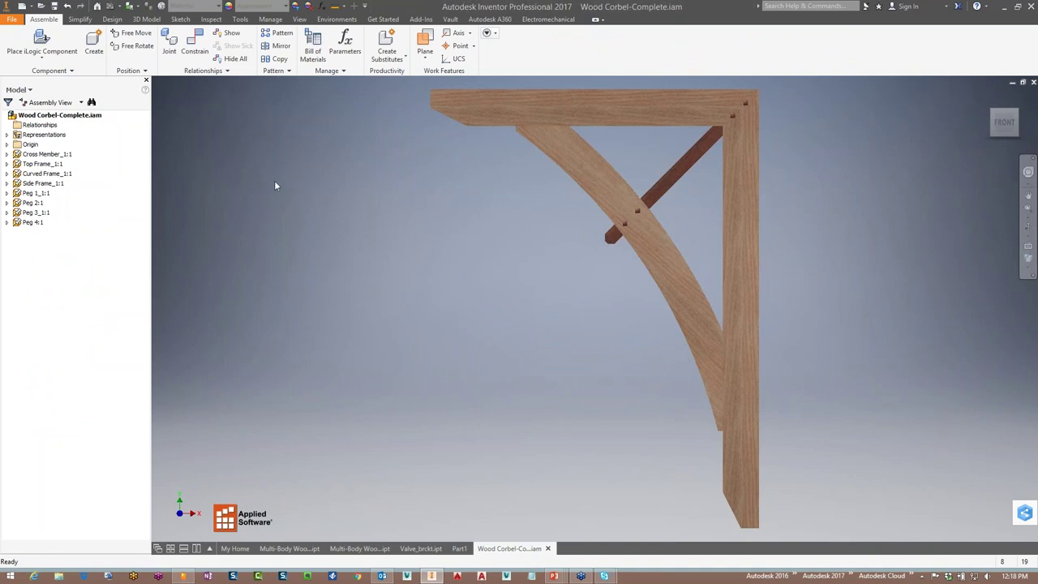
# Examine the new assembly's browser view choices and its relationships, representations and origin folders
pyautogui.click(57, 102)
pyautogui.click(70, 122)
pyautogui.click(57, 102)
pyautogui.click(44, 127)
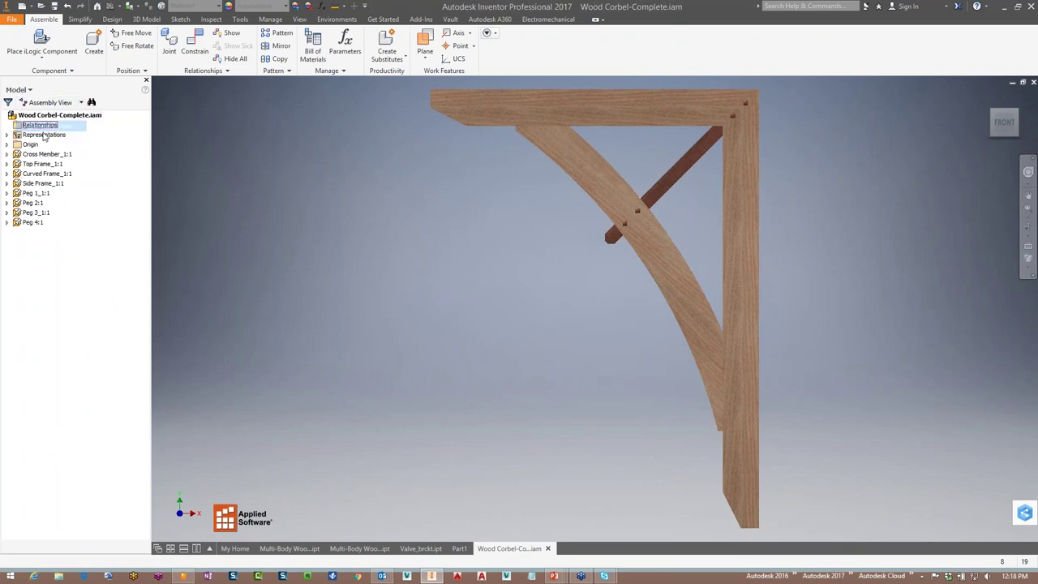
pyautogui.click(6, 135)
pyautogui.click(8, 134)
pyautogui.click(7, 144)
pyautogui.click(7, 144)
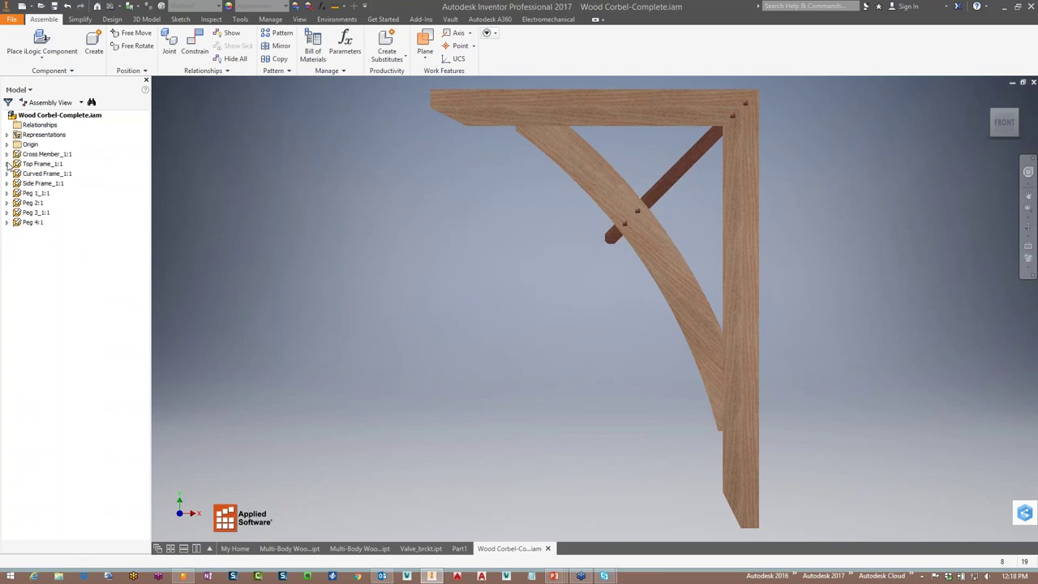
# Expand the Cross Member component, show the browser in Modeling View and inspect the source part it derives from
pyautogui.click(7, 154)
pyautogui.click(8, 155)
pyautogui.click(7, 155)
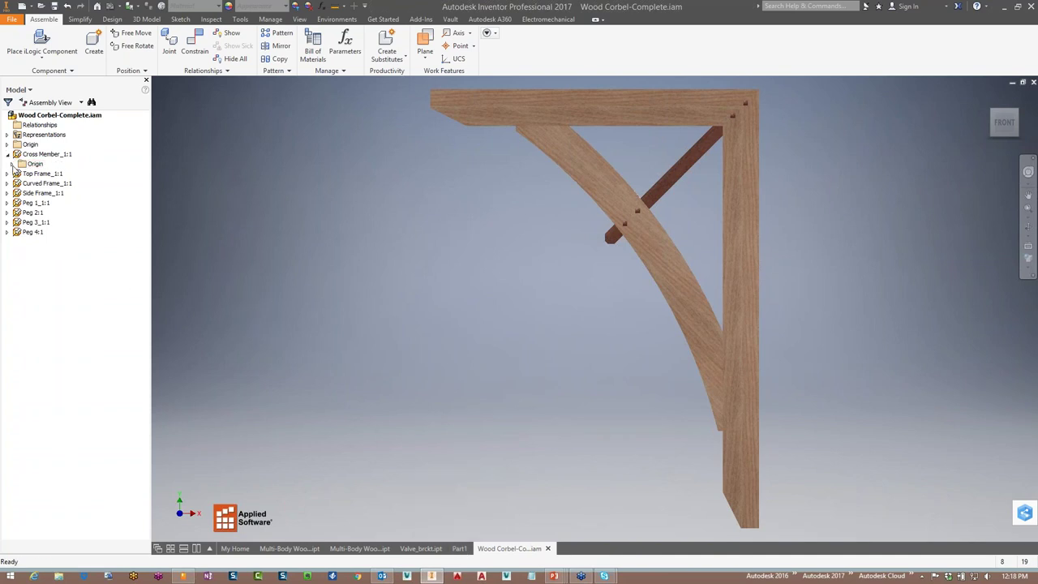
pyautogui.click(12, 164)
pyautogui.click(60, 102)
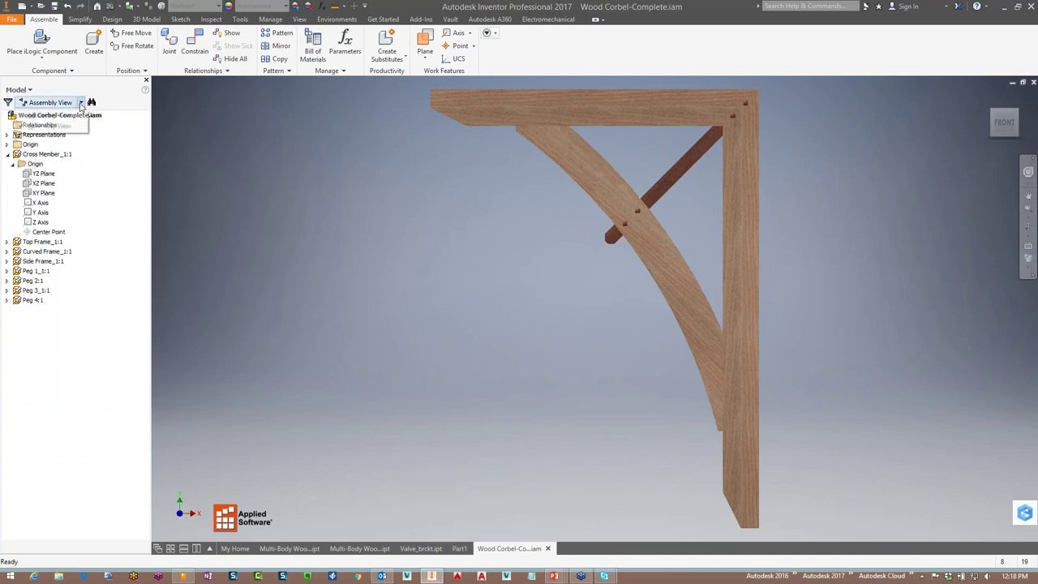
pyautogui.click(59, 118)
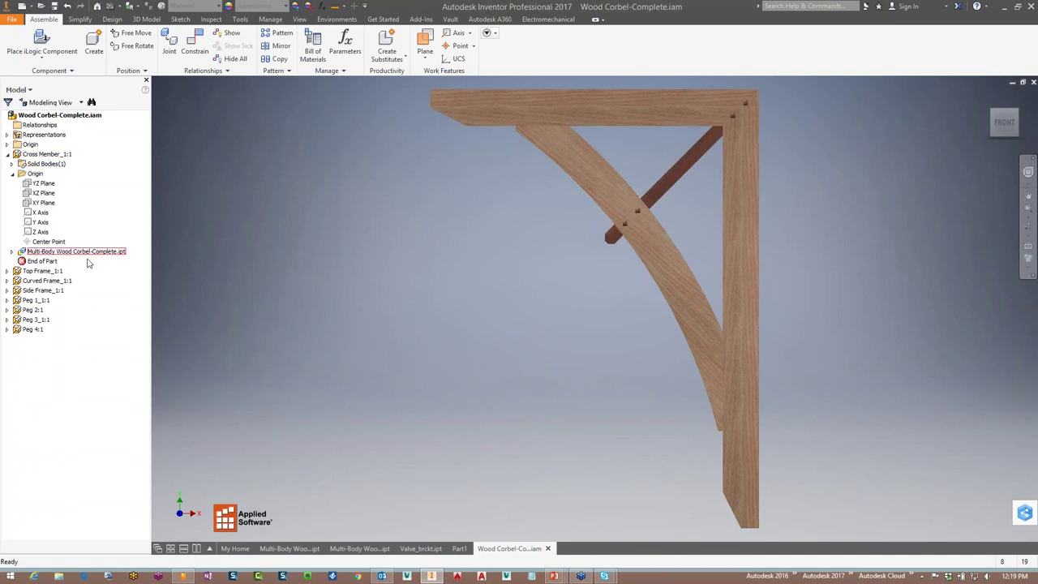
pyautogui.click(13, 251)
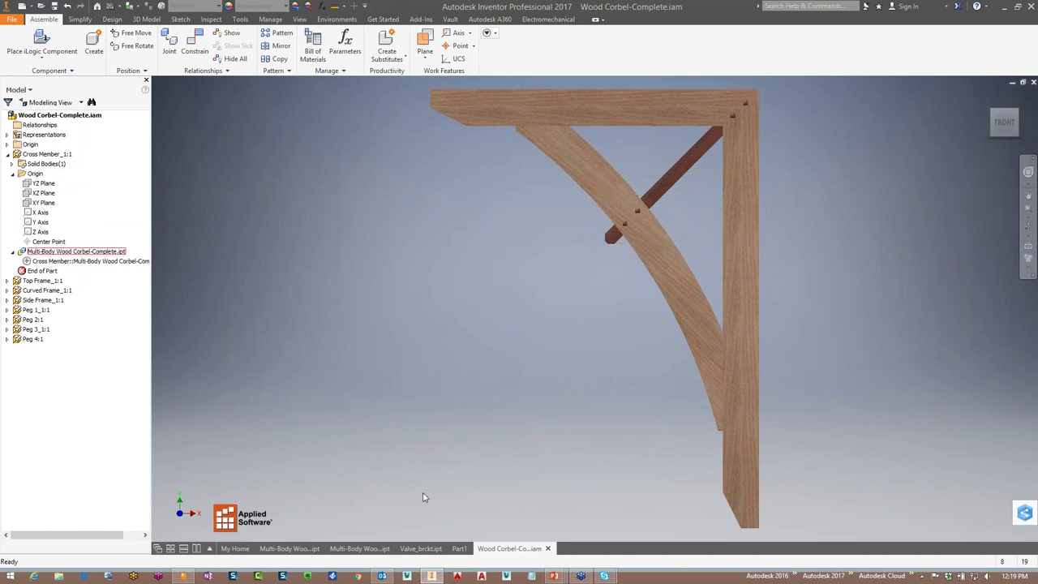
# View the source part Multi-Body Wood Corbel-Complete.ipt and return to the Wood Corbel-Complete assembly
pyautogui.moveTo(321, 550)
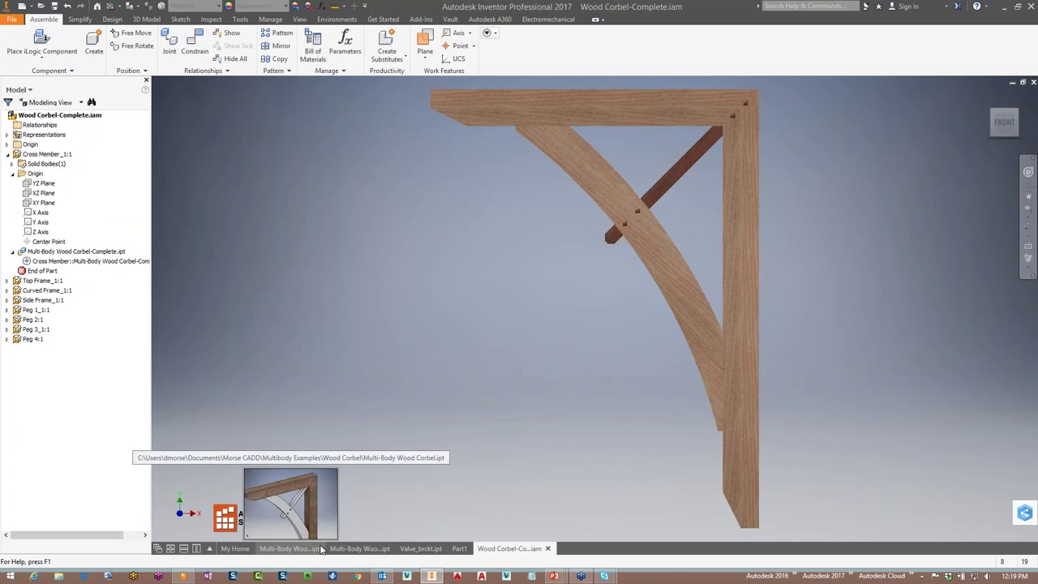
pyautogui.click(348, 549)
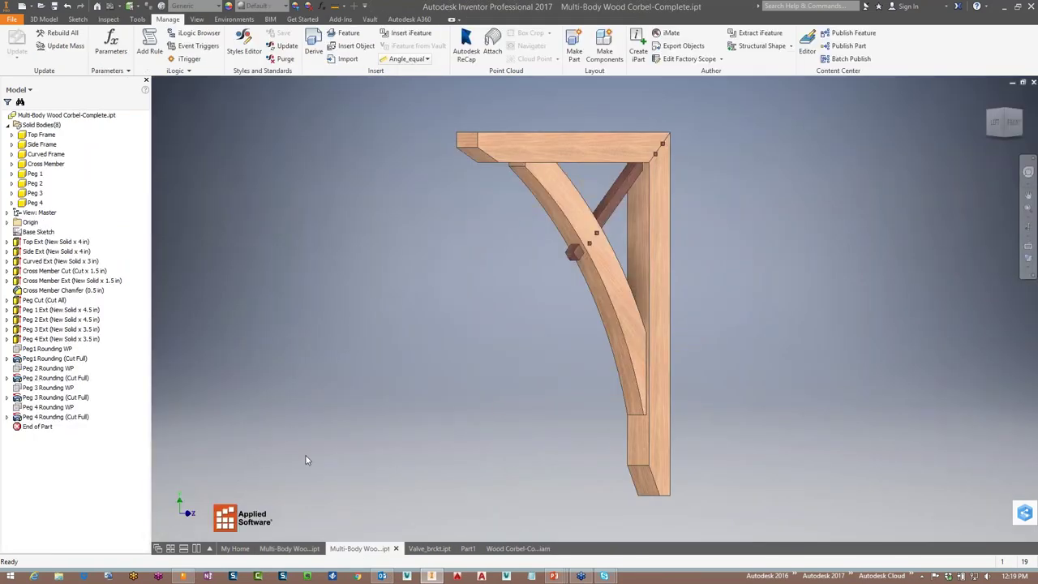
pyautogui.click(533, 549)
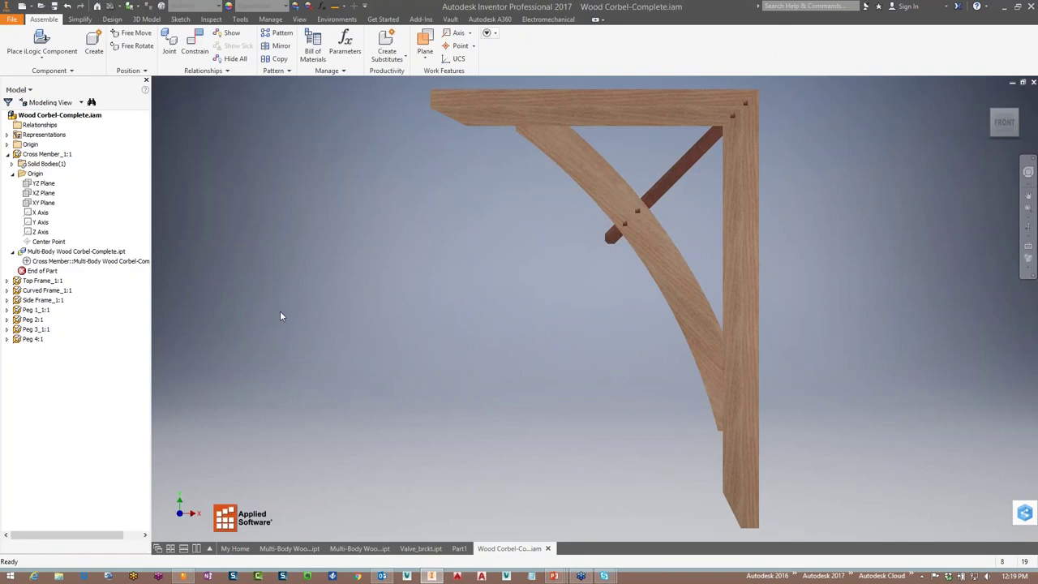
# Collapse the Cross Member component, set the browser to Assembly View and check the commands available for the top-level assembly
pyautogui.click(7, 154)
pyautogui.rightClick(62, 119)
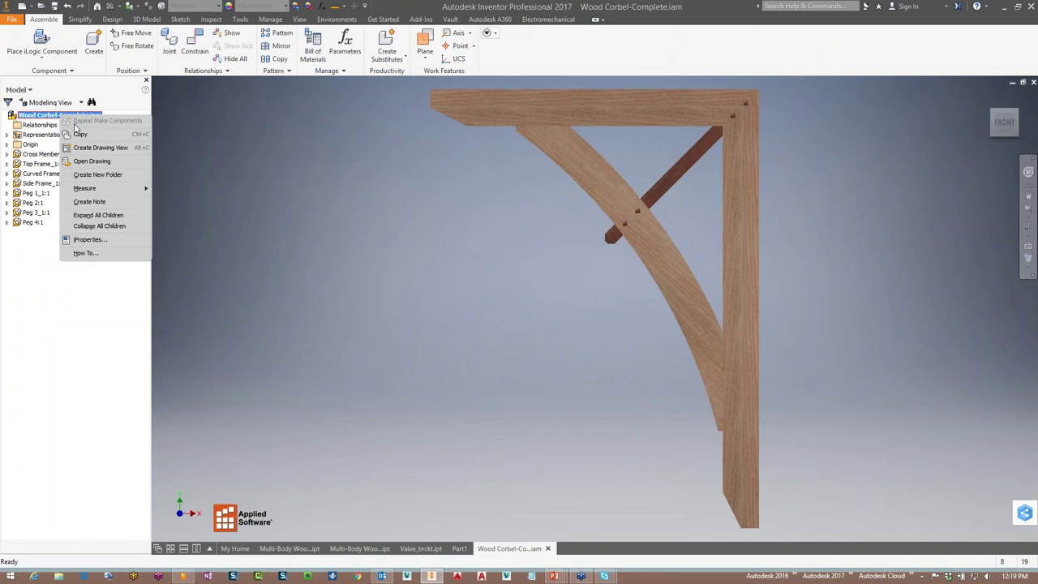
pyautogui.click(55, 300)
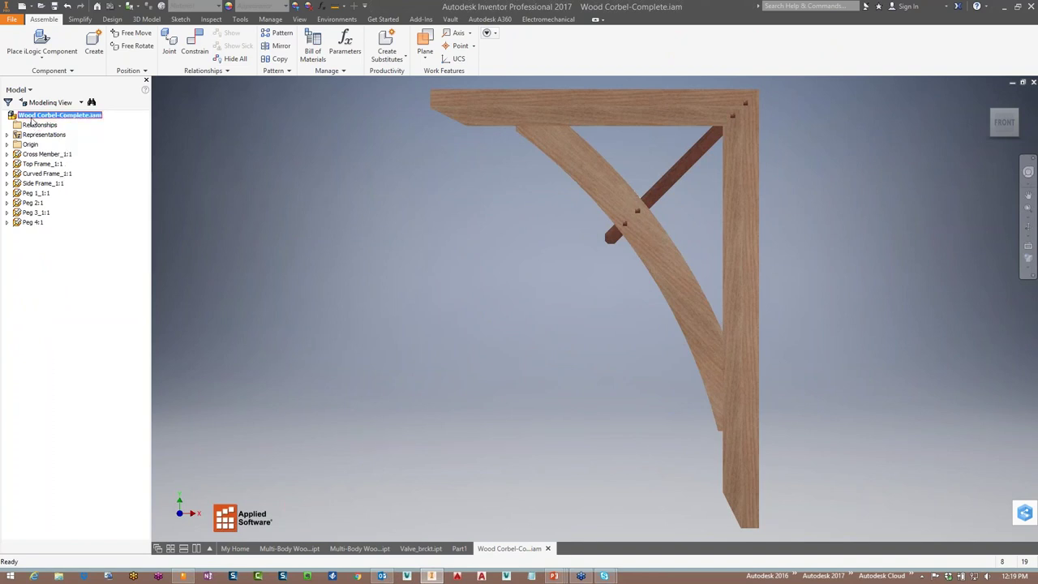
pyautogui.click(68, 103)
pyautogui.click(49, 126)
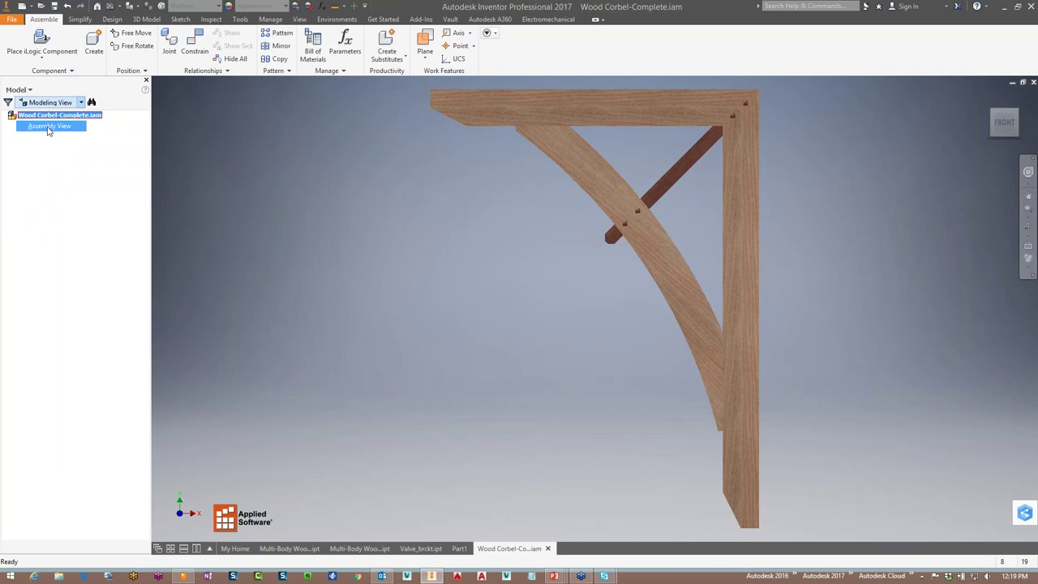
pyautogui.rightClick(43, 118)
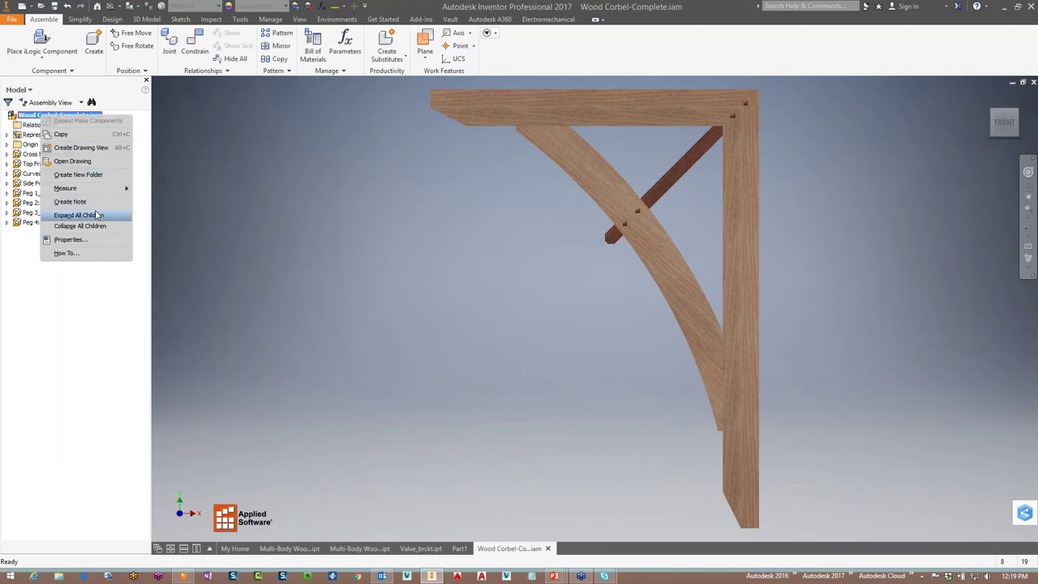
pyautogui.click(229, 214)
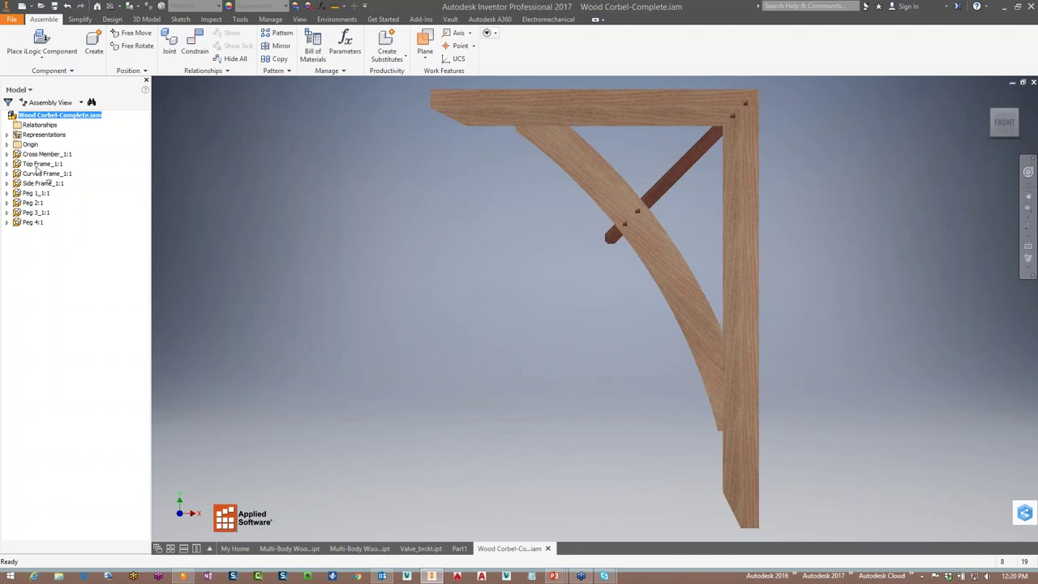
# Show the Cross Member component in Modeling View and check the commands available for its derived source part and derived body
pyautogui.click(6, 154)
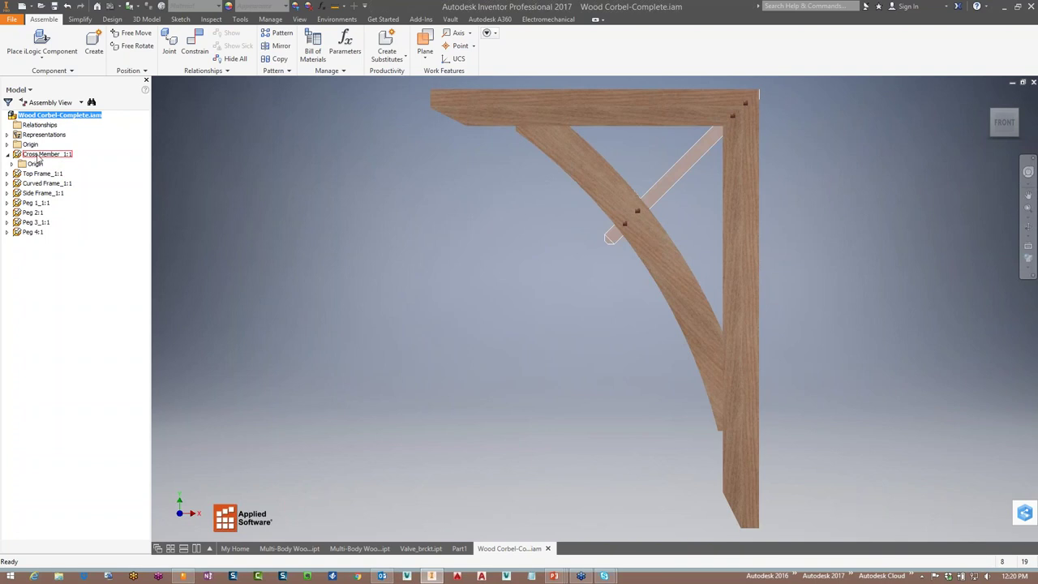
pyautogui.click(37, 155)
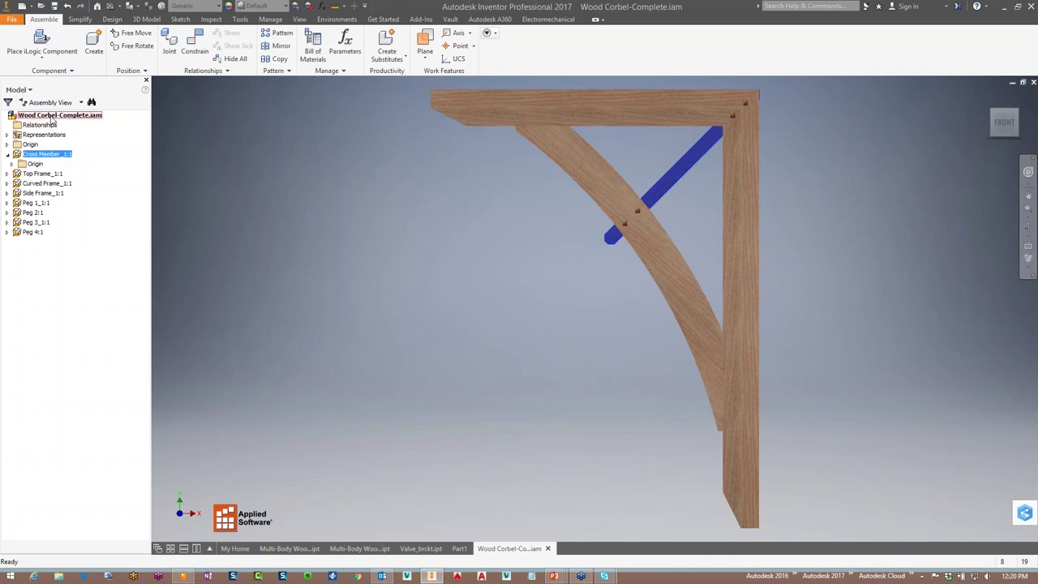
pyautogui.click(82, 103)
pyautogui.click(48, 123)
pyautogui.rightClick(49, 185)
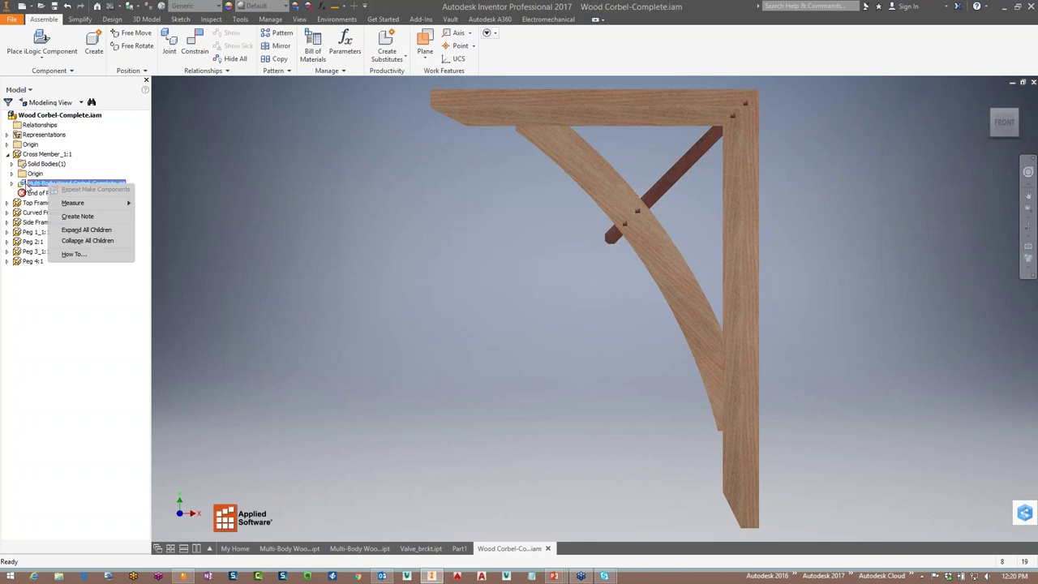
pyautogui.click(18, 187)
pyautogui.click(12, 184)
pyautogui.rightClick(54, 194)
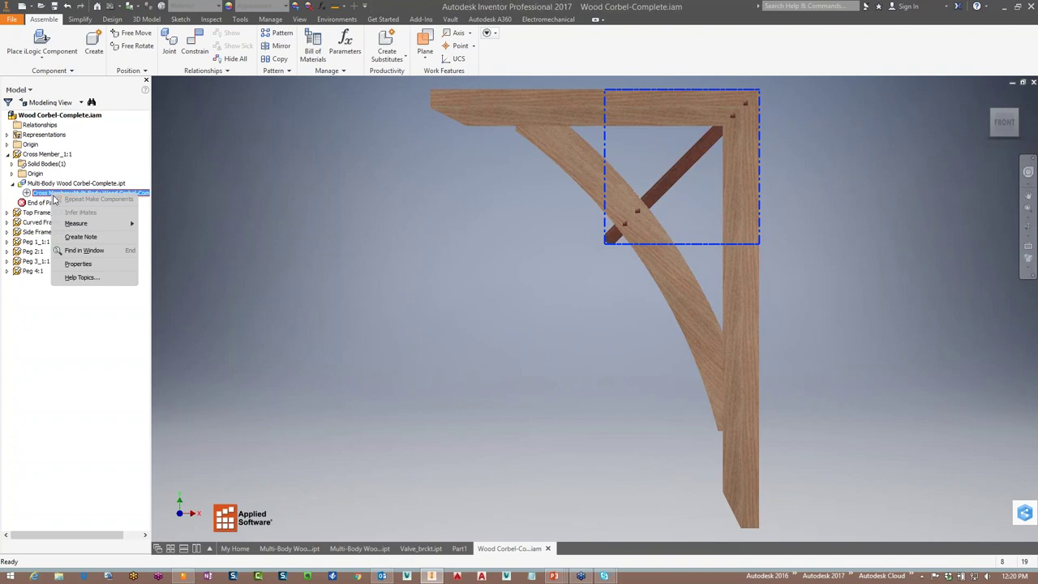
pyautogui.click(272, 244)
pyautogui.click(525, 286)
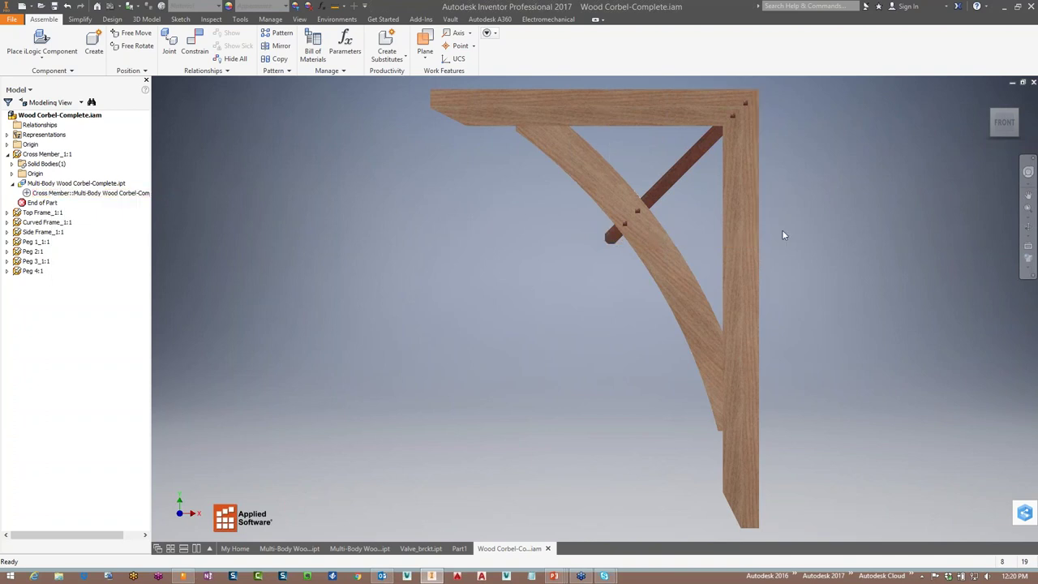
# View the Multi-Body Wood Corbel part, return to the Wood Corbel-Complete assembly and check the commands available for the assembly and the Cross Member derived body
pyautogui.click(294, 549)
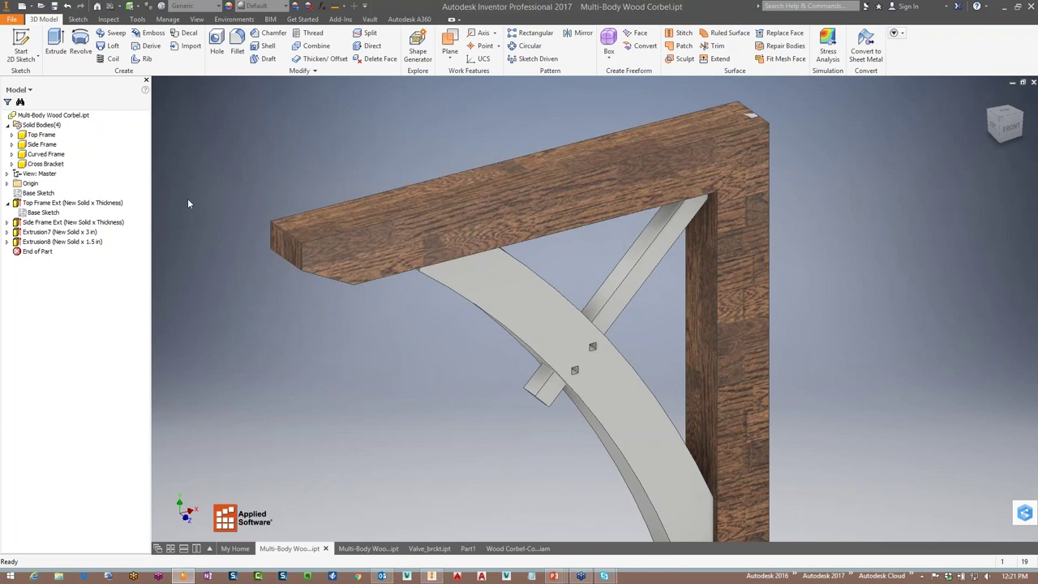
pyautogui.click(517, 549)
pyautogui.rightClick(46, 118)
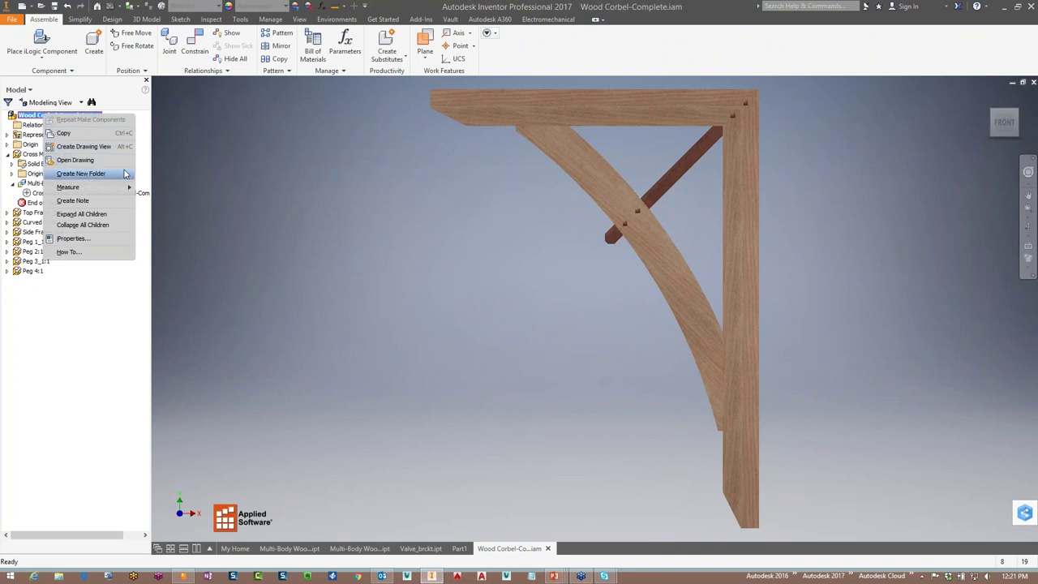
pyautogui.click(80, 278)
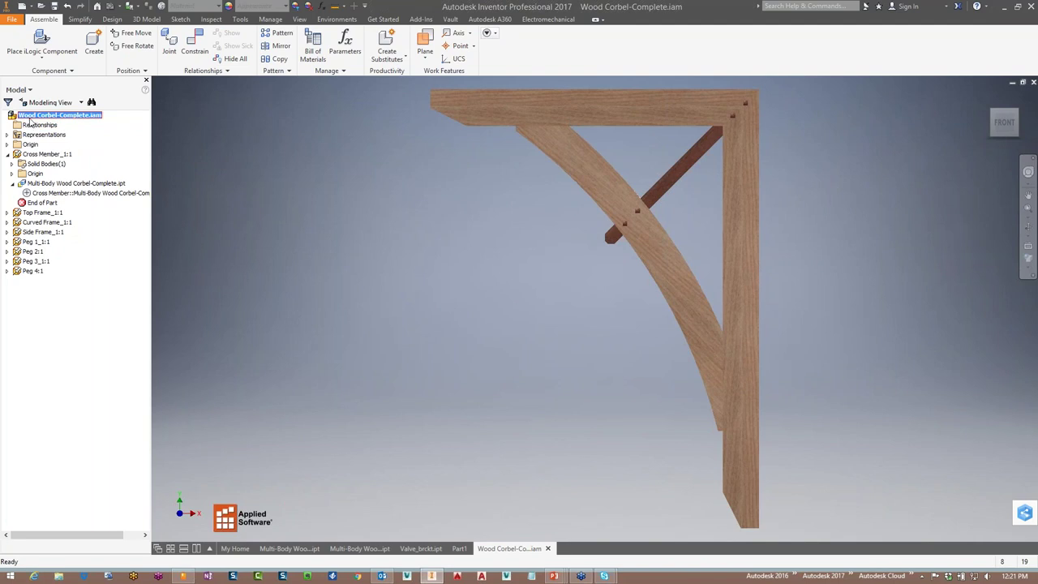
pyautogui.rightClick(86, 195)
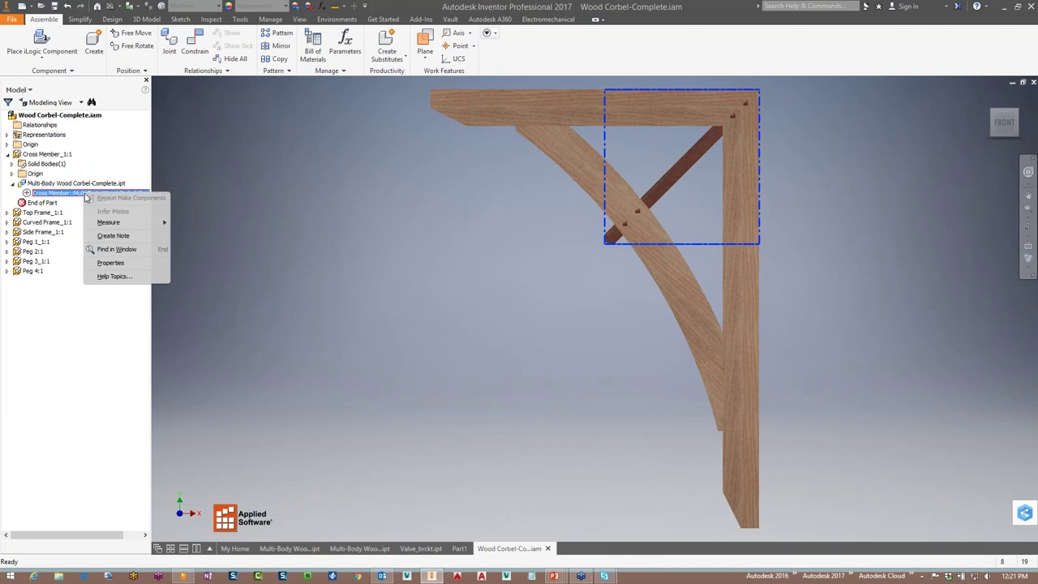
pyautogui.click(290, 230)
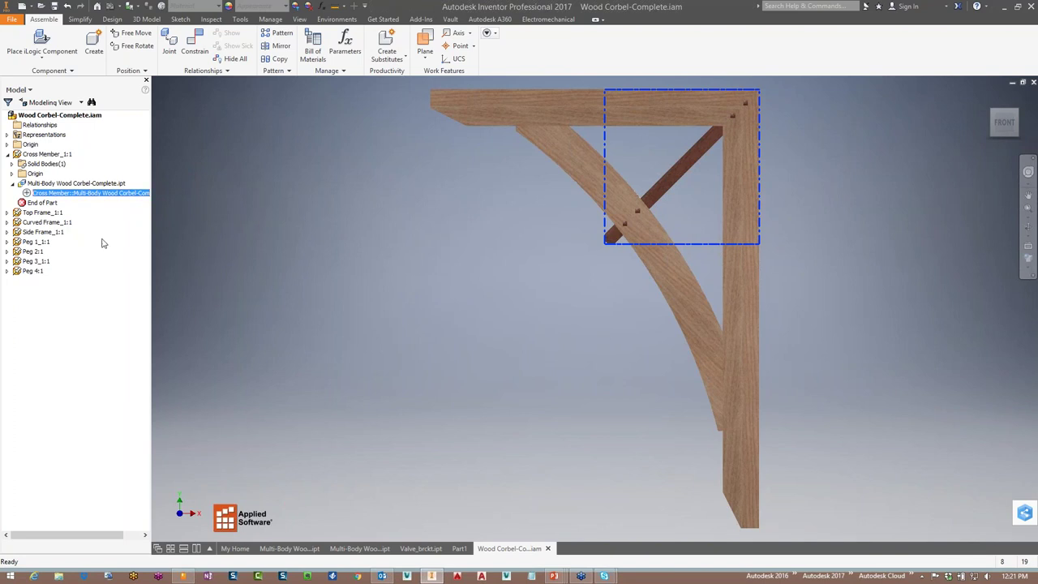
# Collapse the derived source part and the Cross Member component in the assembly's model tree
pyautogui.click(13, 184)
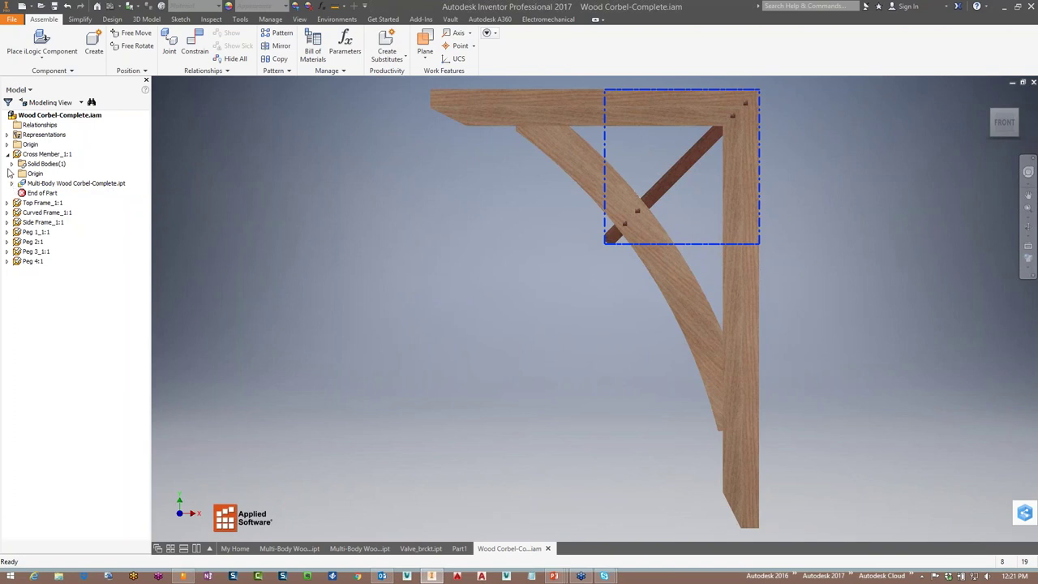
pyautogui.click(8, 155)
pyautogui.click(446, 337)
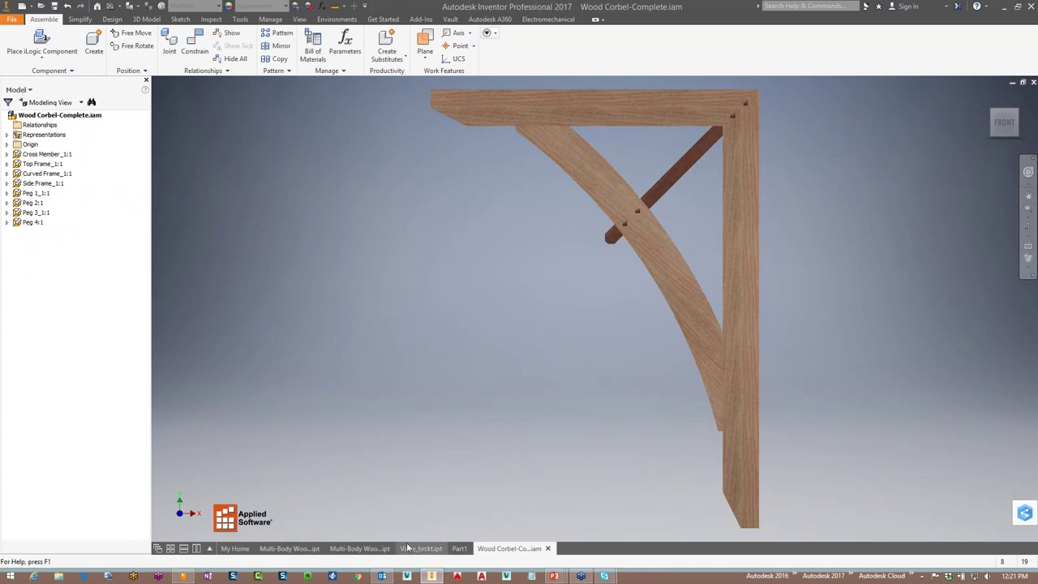
# Open Full_Body_10.ipt from the recent documents and skip the unresolved Bracket.ipt reference
pyautogui.click(234, 549)
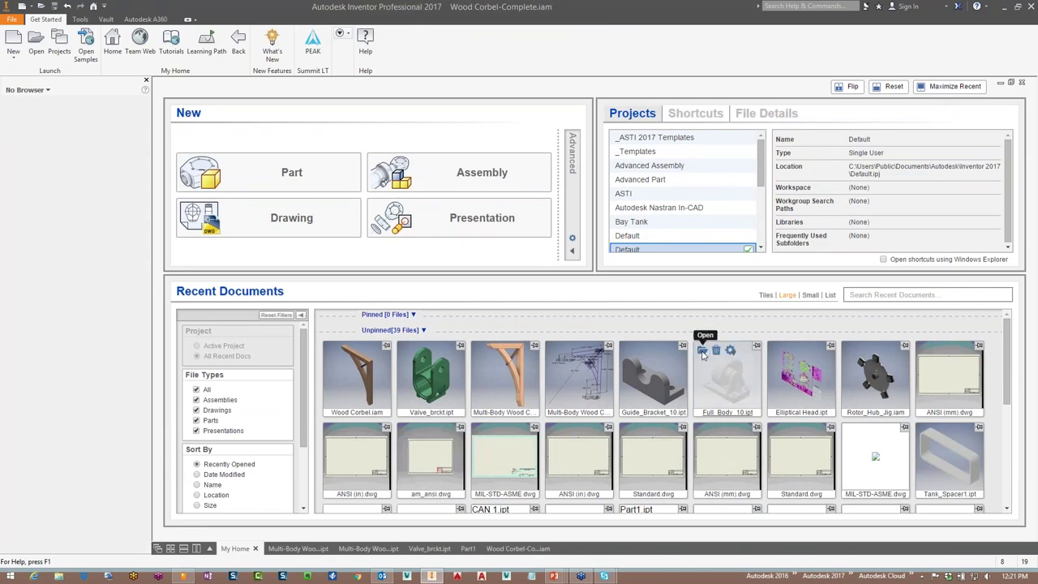
pyautogui.click(702, 351)
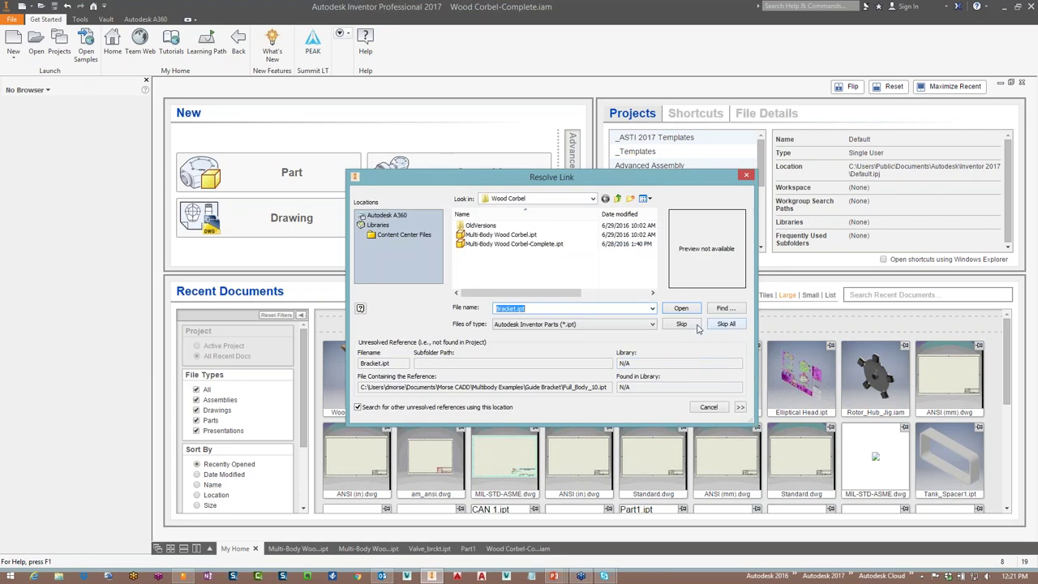
pyautogui.click(683, 325)
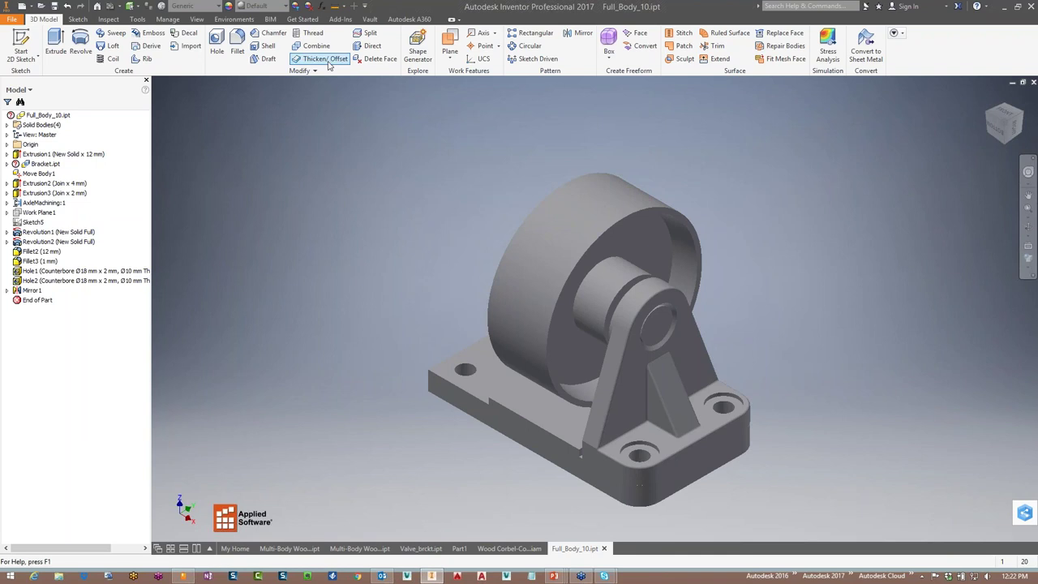
# Start deriving a component into the part, using Guide_Bracket_10.ipt from the Guide Bracket folder as the source
pyautogui.click(167, 19)
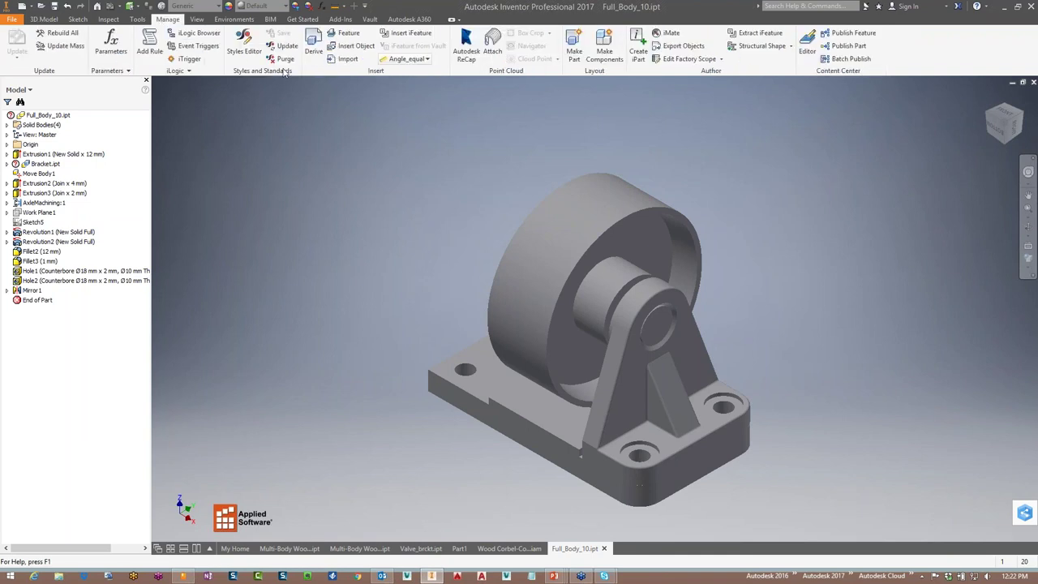
pyautogui.click(313, 47)
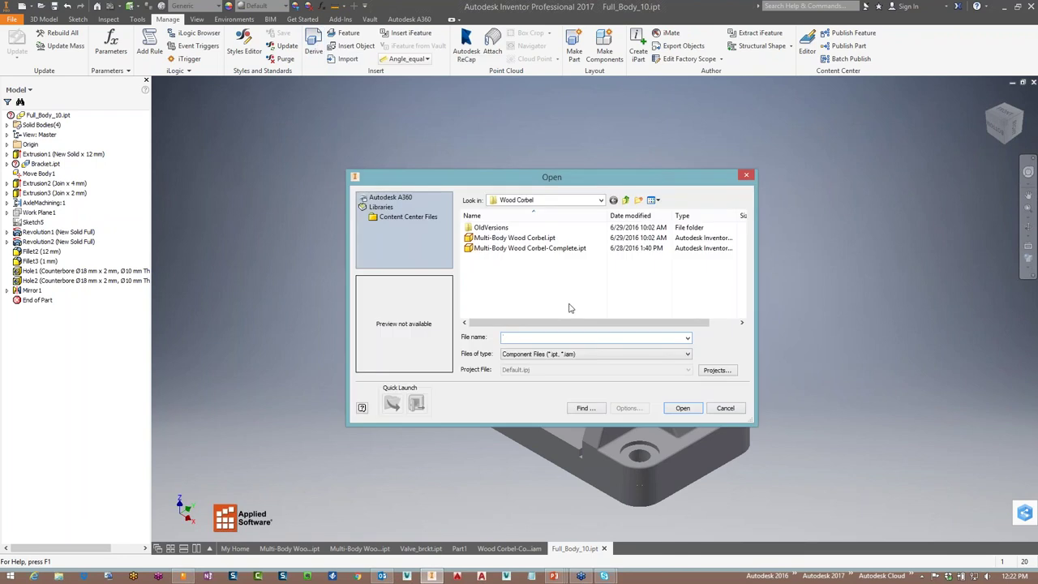
pyautogui.click(626, 200)
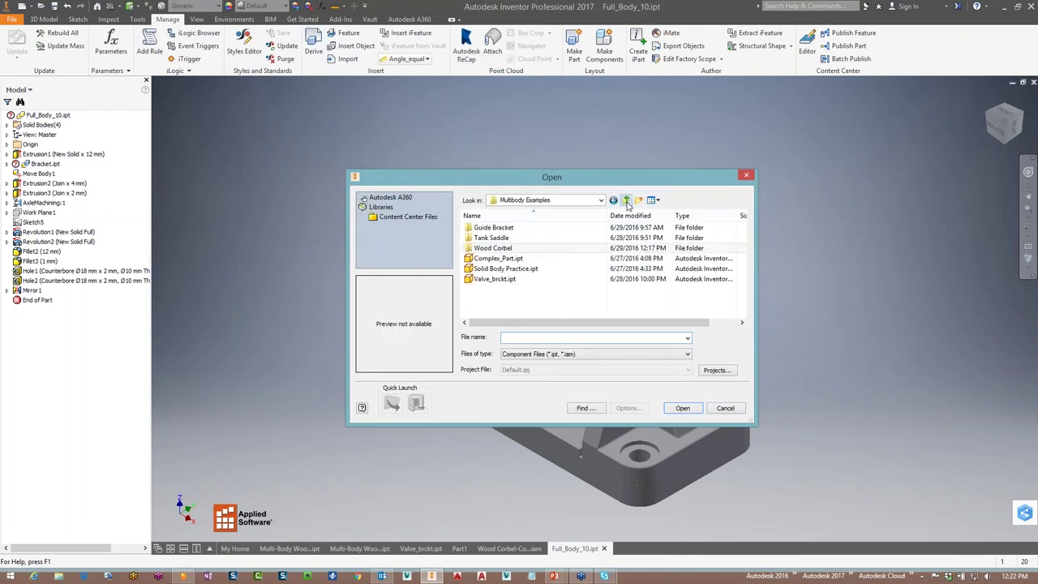
pyautogui.doubleClick(519, 228)
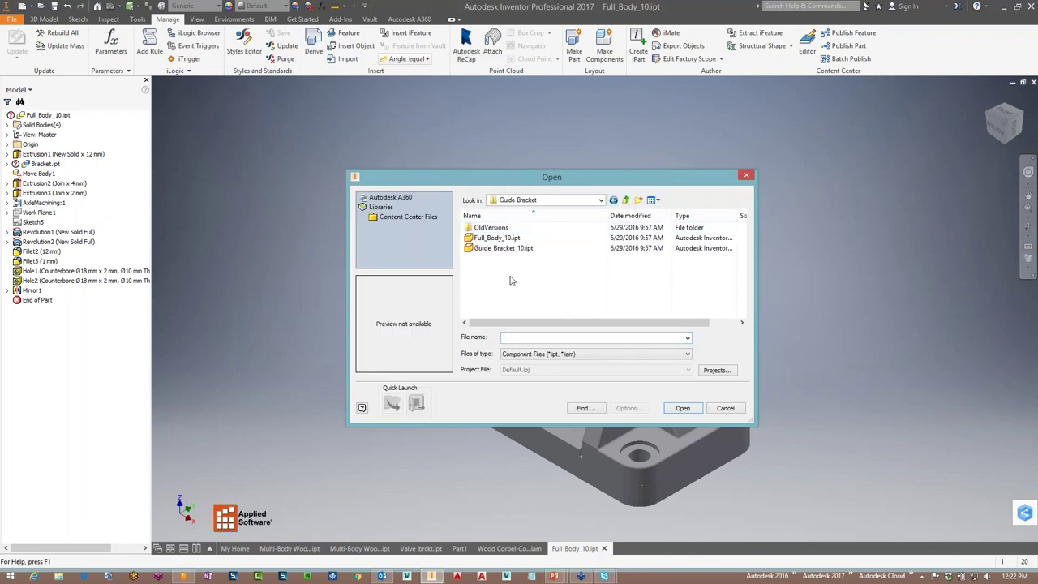
pyautogui.click(516, 249)
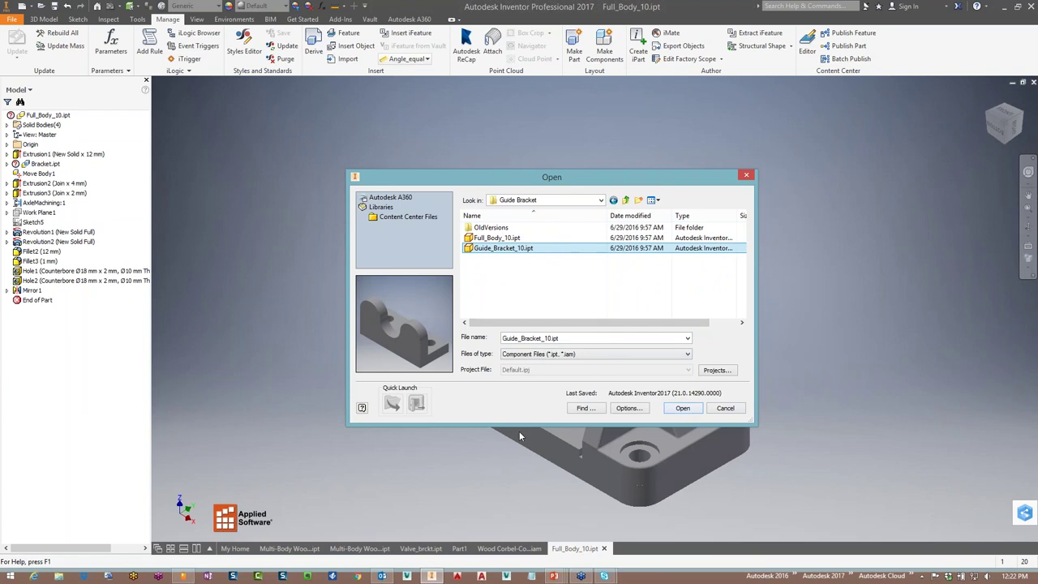
pyautogui.click(682, 408)
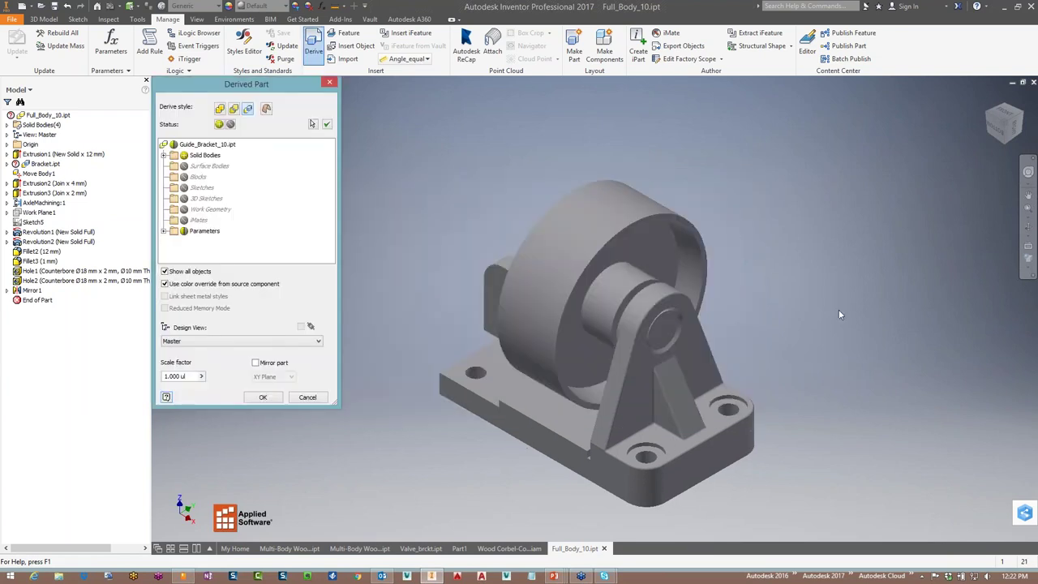
# Derive Solid1 and Solid2 of the guide bracket, maintaining each solid as a separate solid body
pyautogui.keyDown('shift'); pyautogui.moveTo(826, 307); pyautogui.dragTo(584, 314, button='middle'); pyautogui.keyUp('shift')
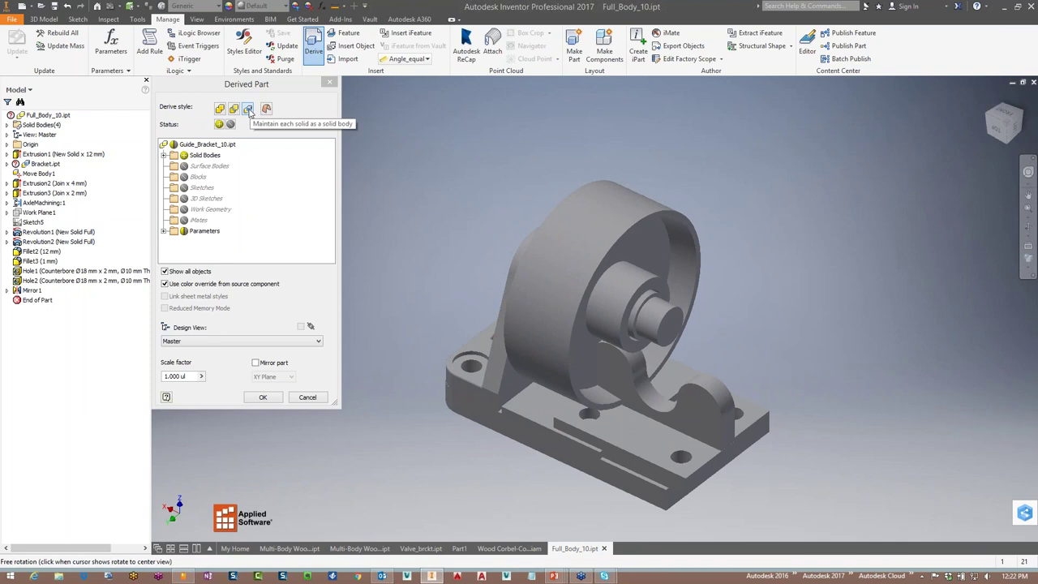
pyautogui.doubleClick(173, 157)
pyautogui.click(207, 166)
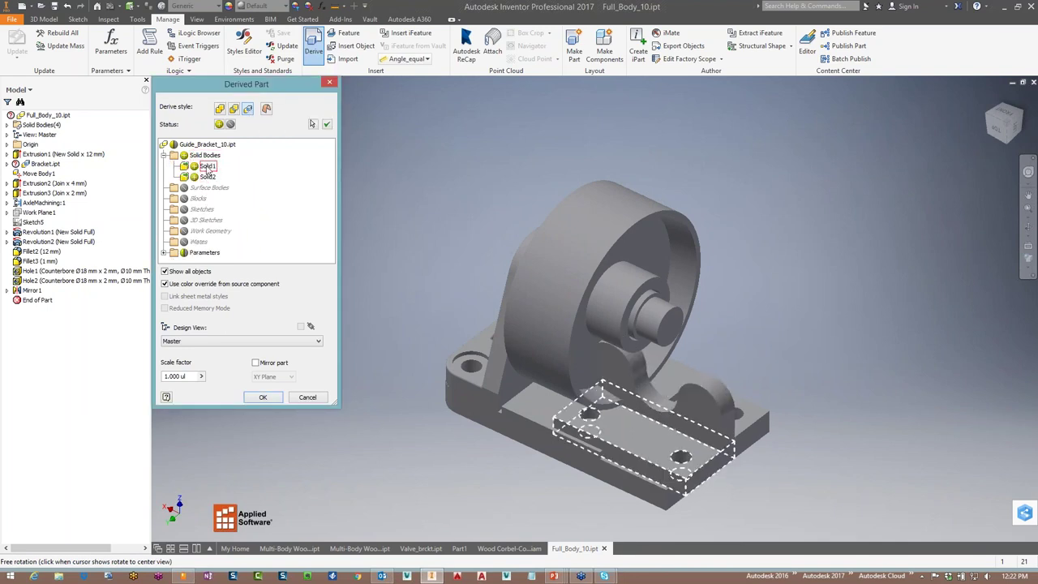
pyautogui.click(263, 397)
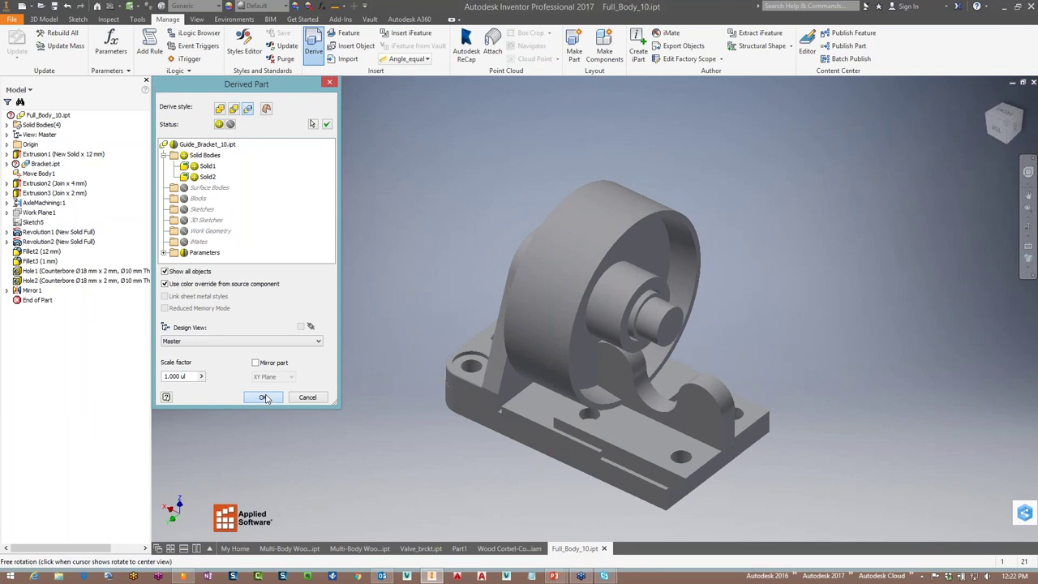
# Examine the part's solid bodies and the derived Guide_Bracket_10.ipt, including its derived solids and the commands available for the link
pyautogui.click(7, 125)
pyautogui.click(35, 174)
pyautogui.click(828, 480)
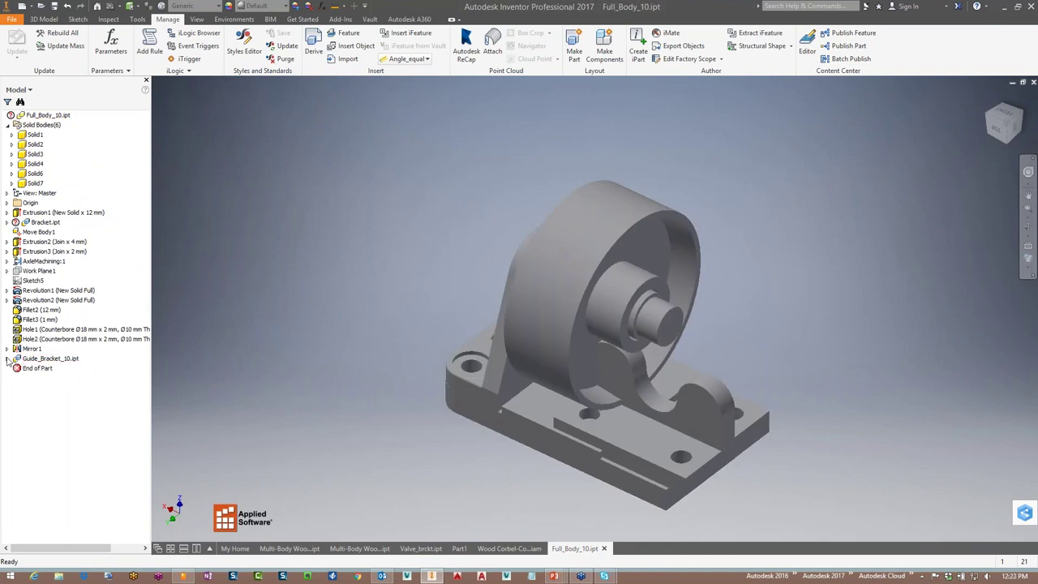
pyautogui.click(51, 362)
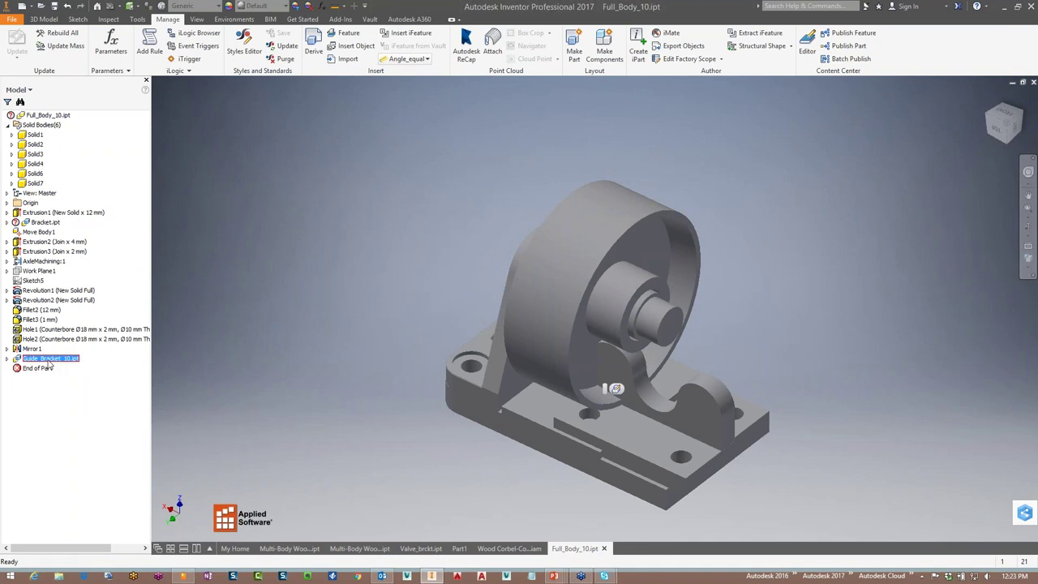
pyautogui.click(7, 358)
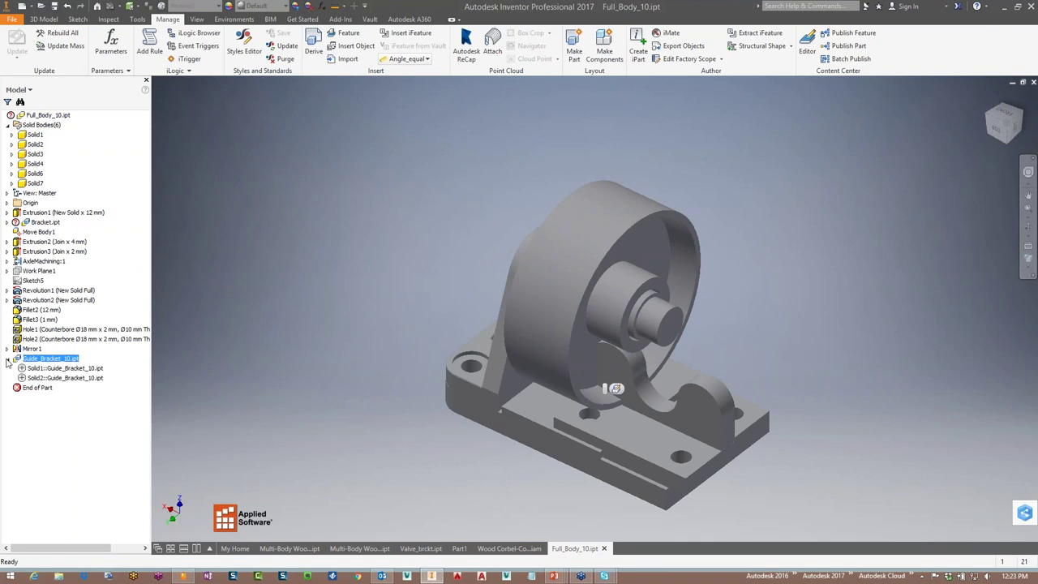
pyautogui.rightClick(68, 361)
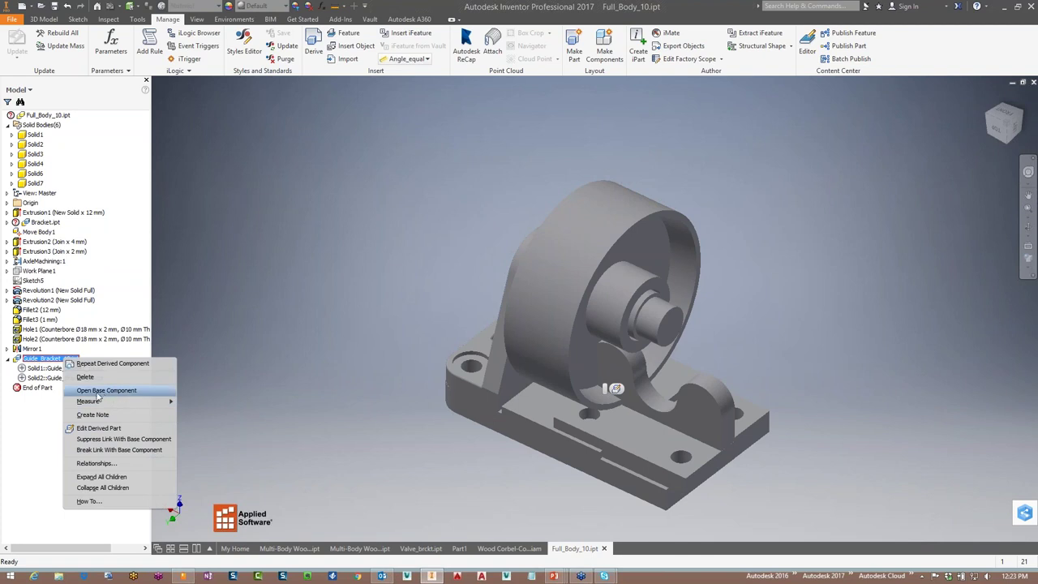
pyautogui.press('Escape')
pyautogui.click(65, 368)
pyautogui.click(297, 395)
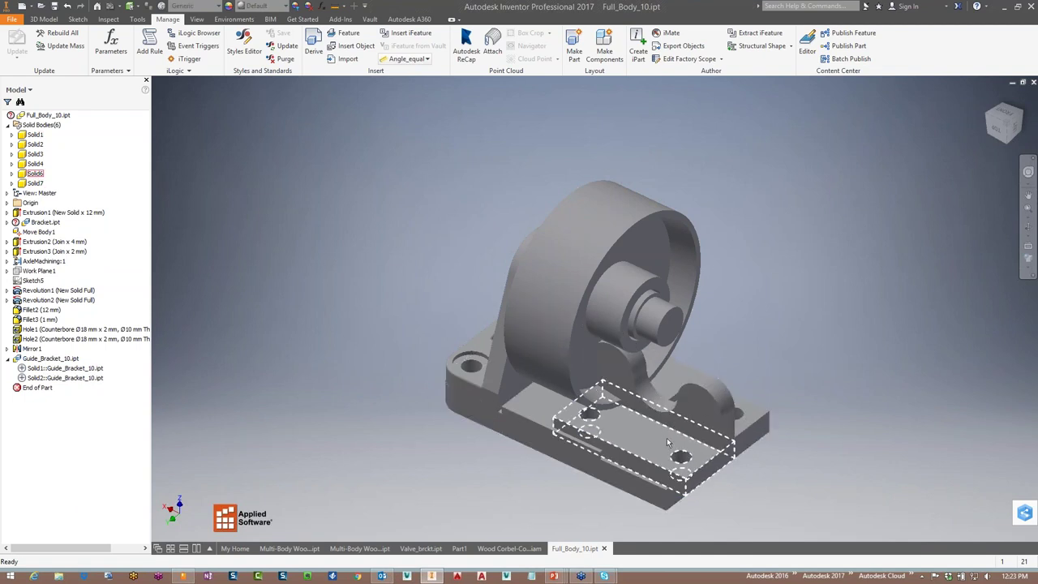
# Set up a Move Bodies operation on both guide bracket bodies with a free-drag offset of -68 in X and 1 in Y
pyautogui.click(44, 18)
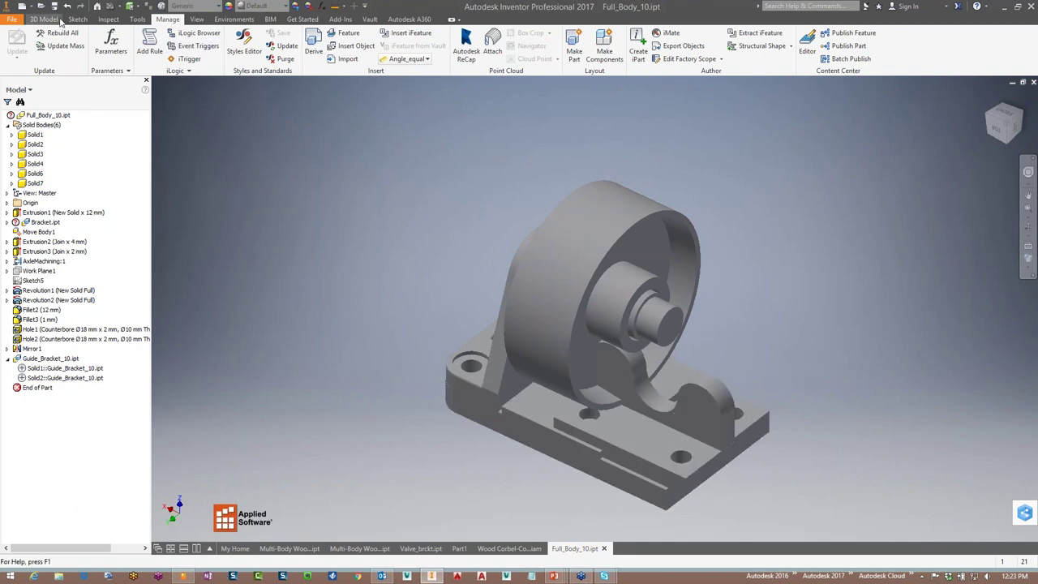
pyautogui.click(308, 72)
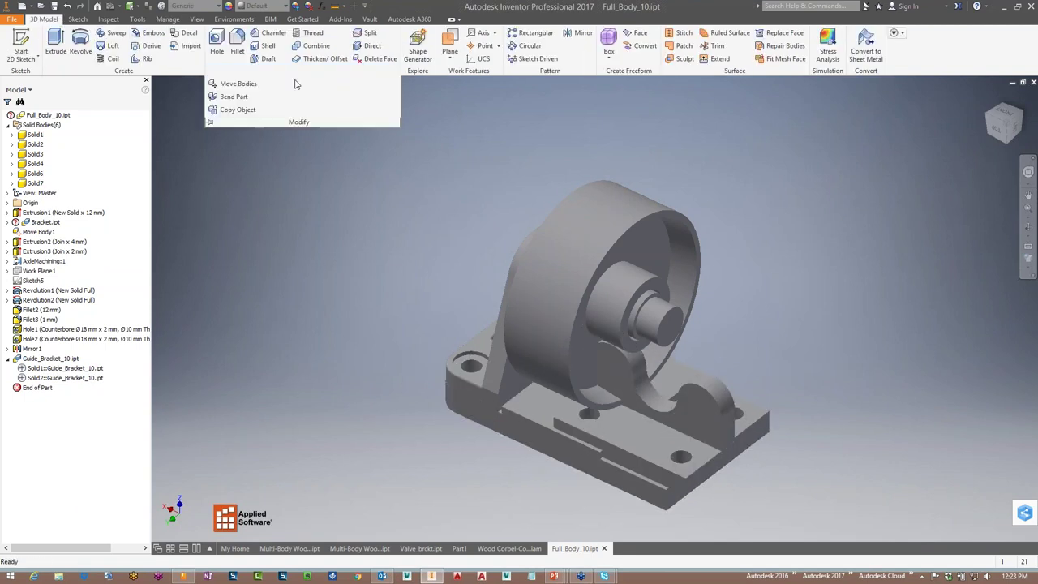
pyautogui.click(238, 85)
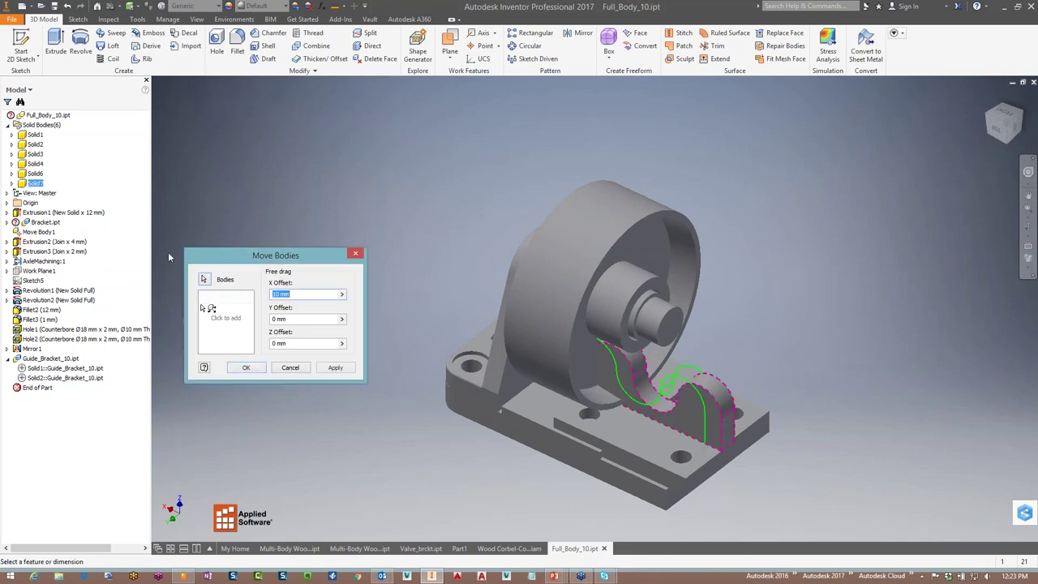
pyautogui.click(205, 279)
pyautogui.click(632, 454)
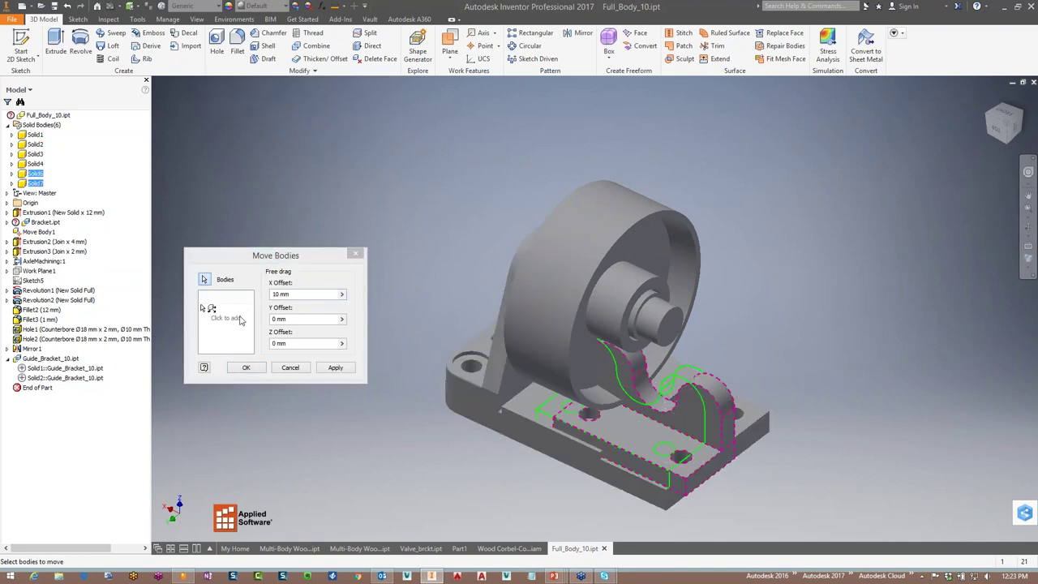
pyautogui.click(297, 294)
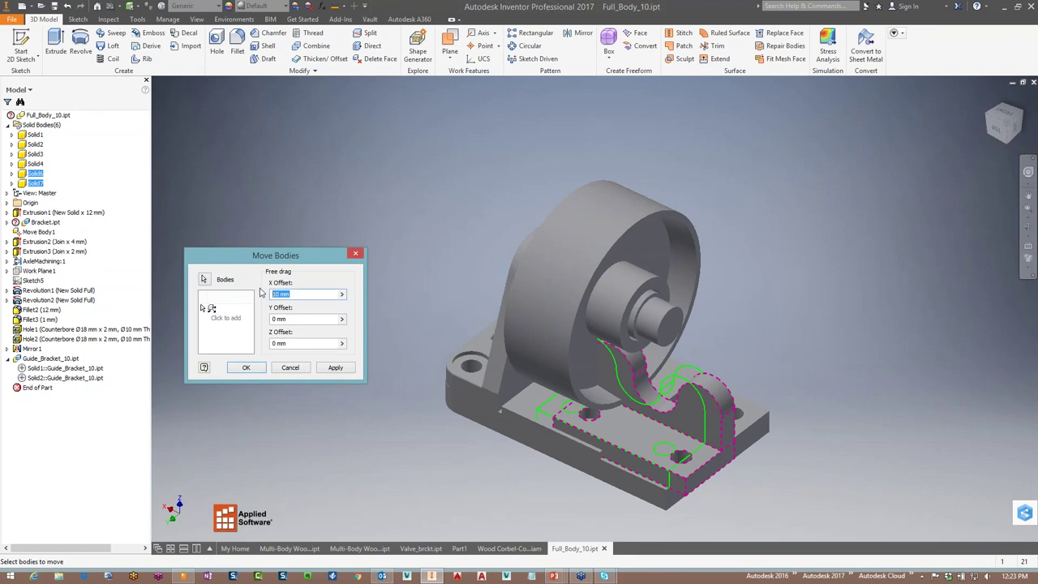
pyautogui.write('-68')
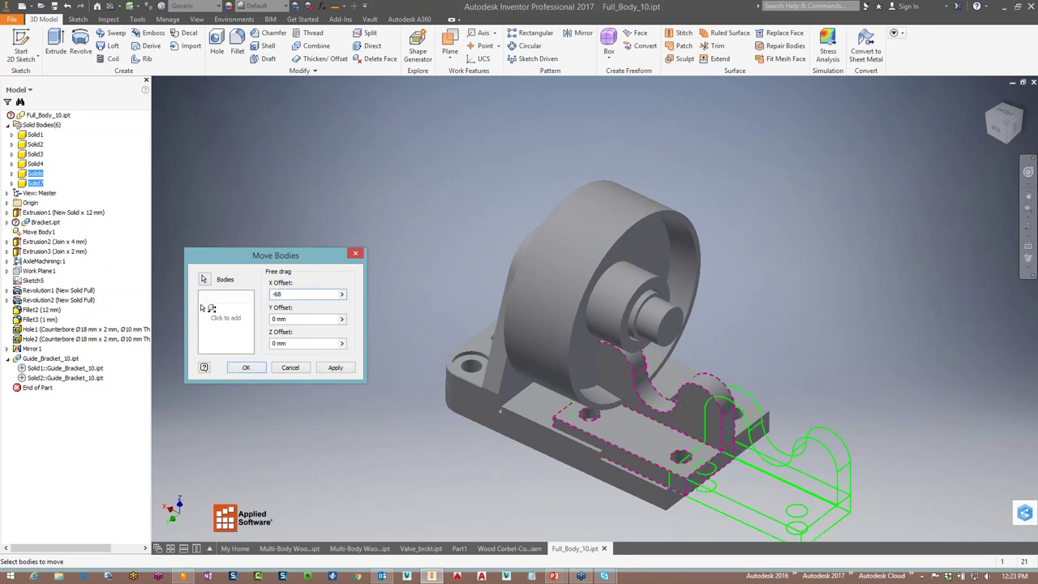
pyautogui.click(288, 318)
pyautogui.moveTo(302, 320); pyautogui.dragTo(265, 313)
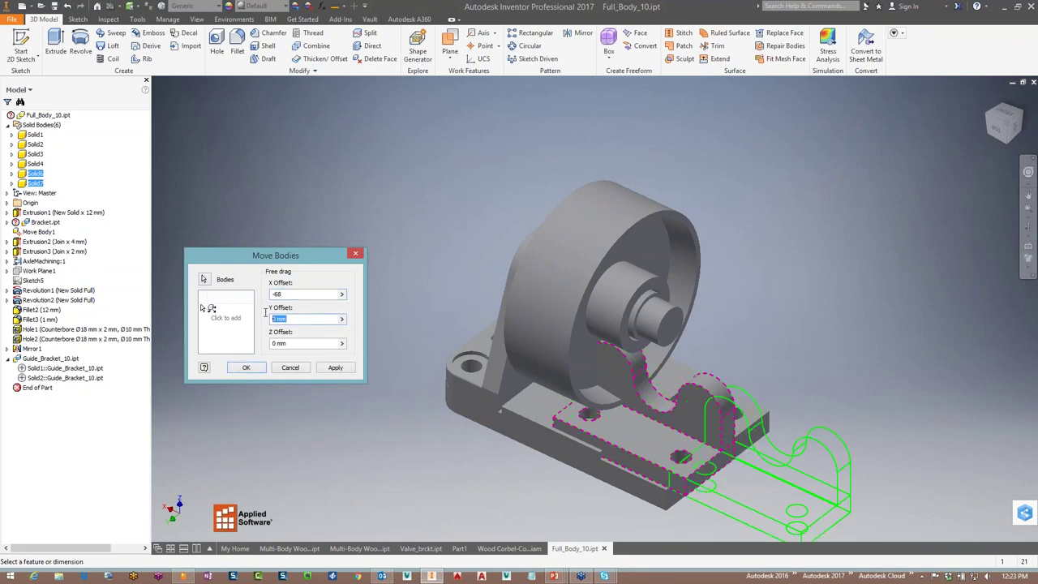
pyautogui.write('1')
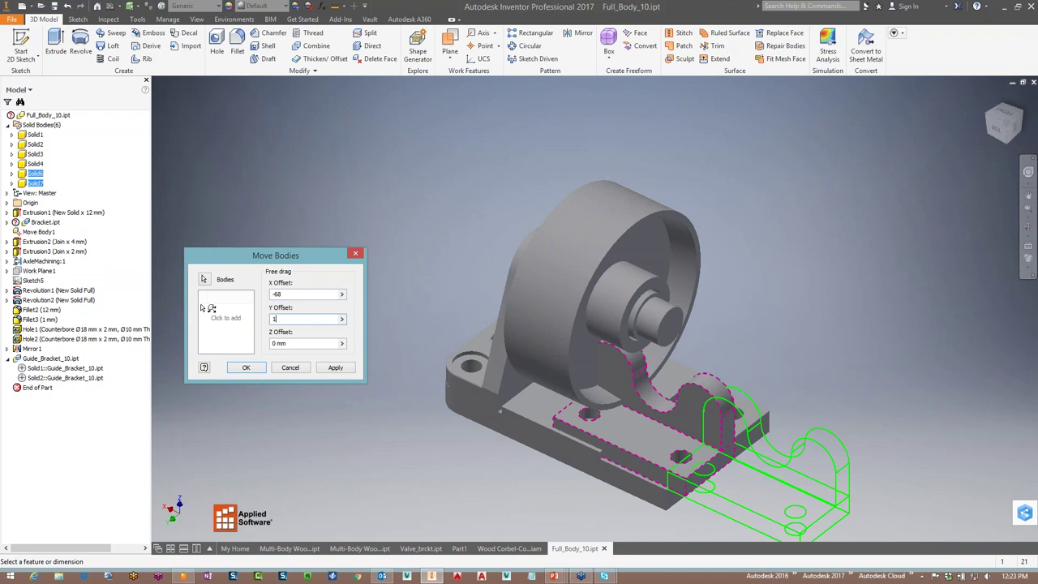
# Add a -90 degree rotation about the base plate's vertical corner edge to the body move and apply it
pyautogui.click(237, 321)
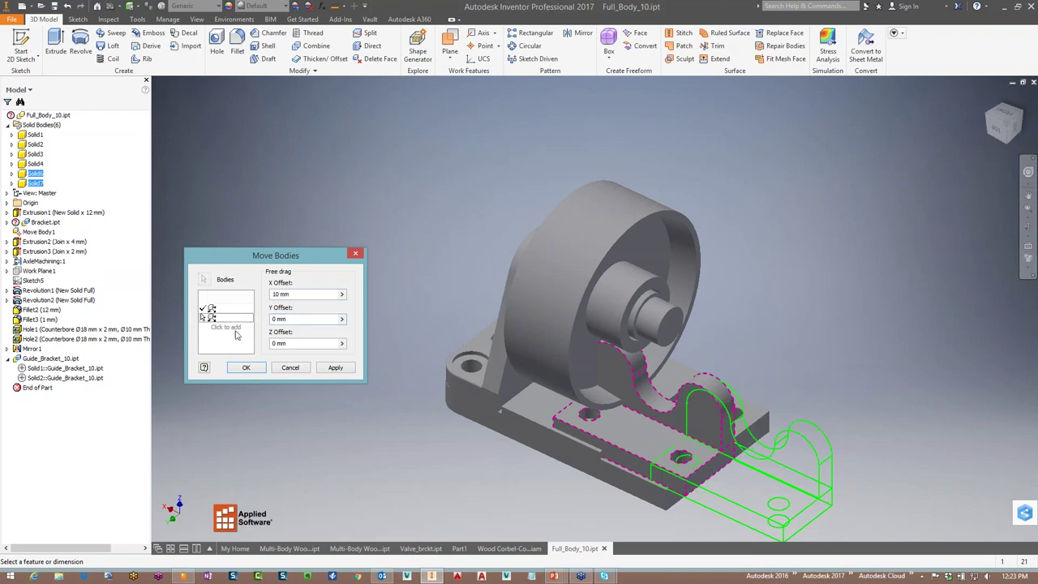
pyautogui.click(237, 322)
pyautogui.click(240, 323)
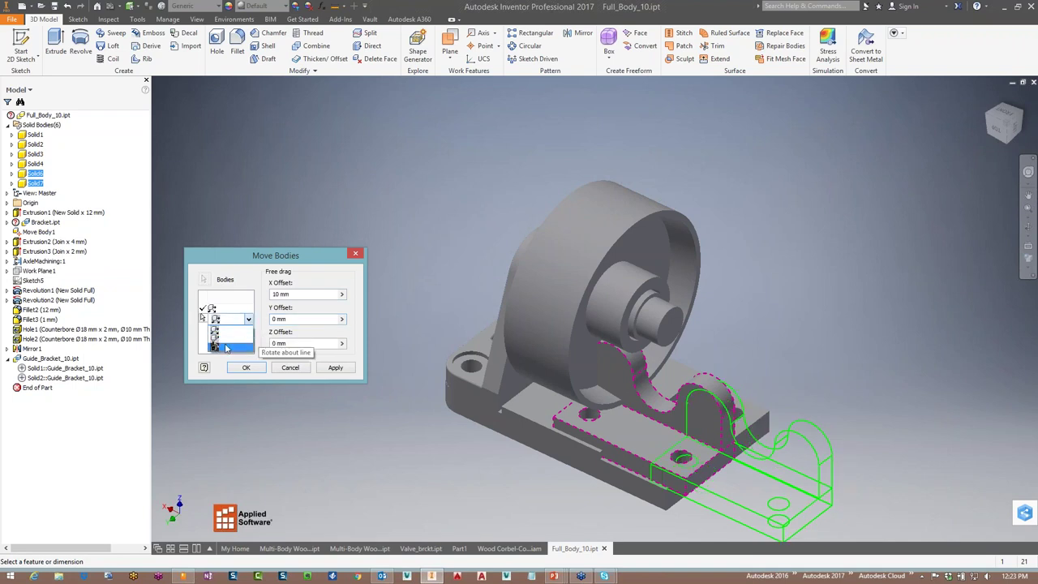
pyautogui.click(231, 347)
pyautogui.click(273, 294)
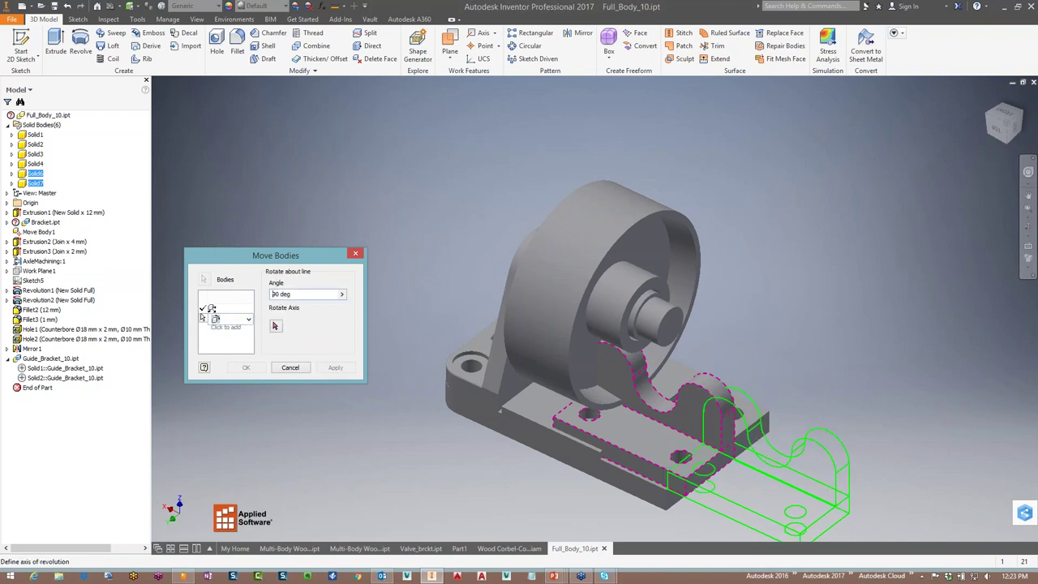
pyautogui.write('-')
pyautogui.click(276, 325)
pyautogui.click(654, 500)
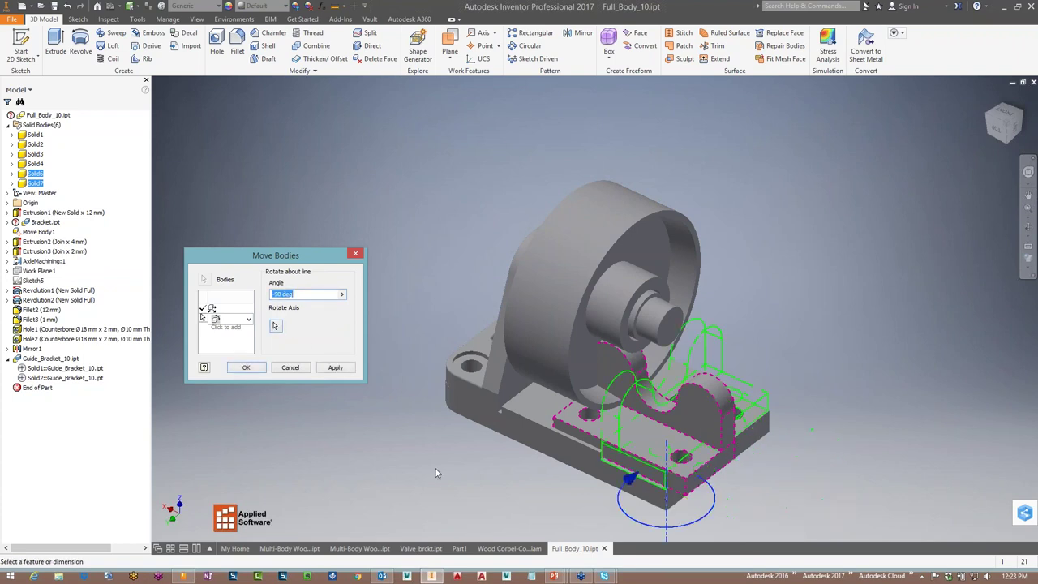
pyautogui.click(247, 368)
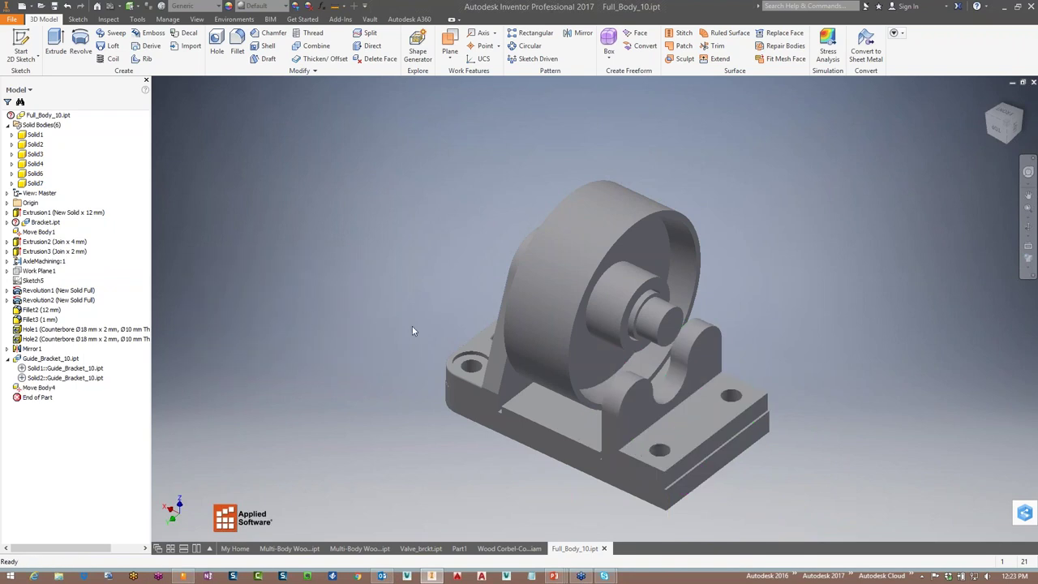
# Inspect the repositioned guide bracket, then return to the Wood Corbel-Complete assembly and show it in the home view
pyautogui.keyDown('shift'); pyautogui.moveTo(412, 324); pyautogui.dragTo(272, 262, button='middle'); pyautogui.keyUp('shift')
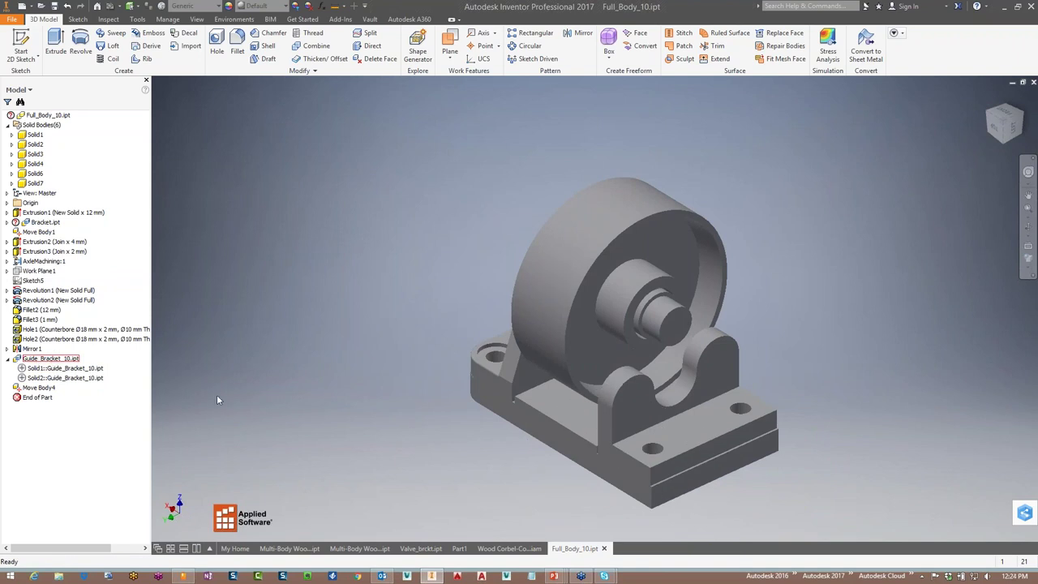
pyautogui.click(246, 241)
pyautogui.click(519, 551)
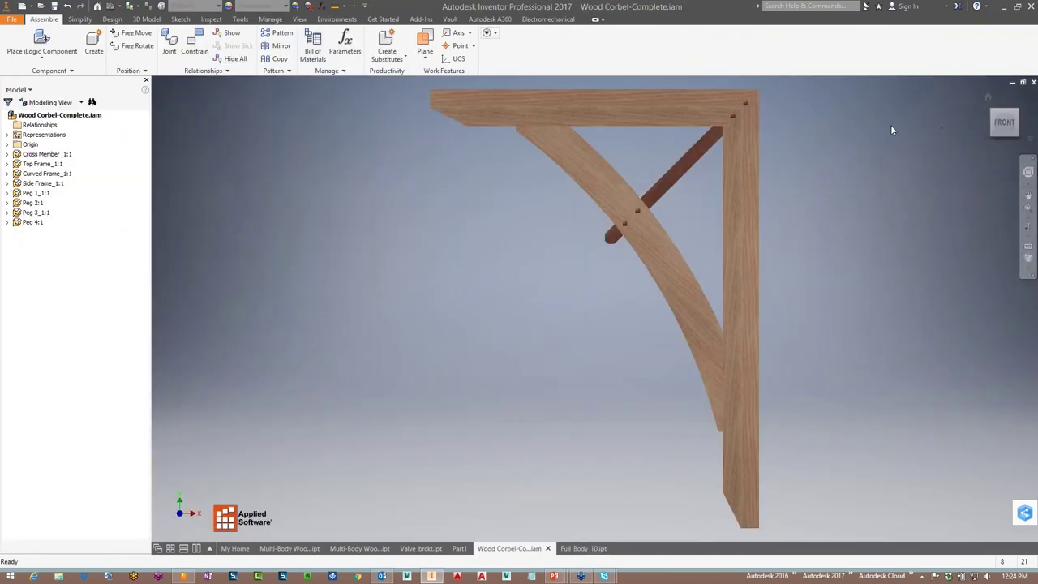
pyautogui.click(988, 98)
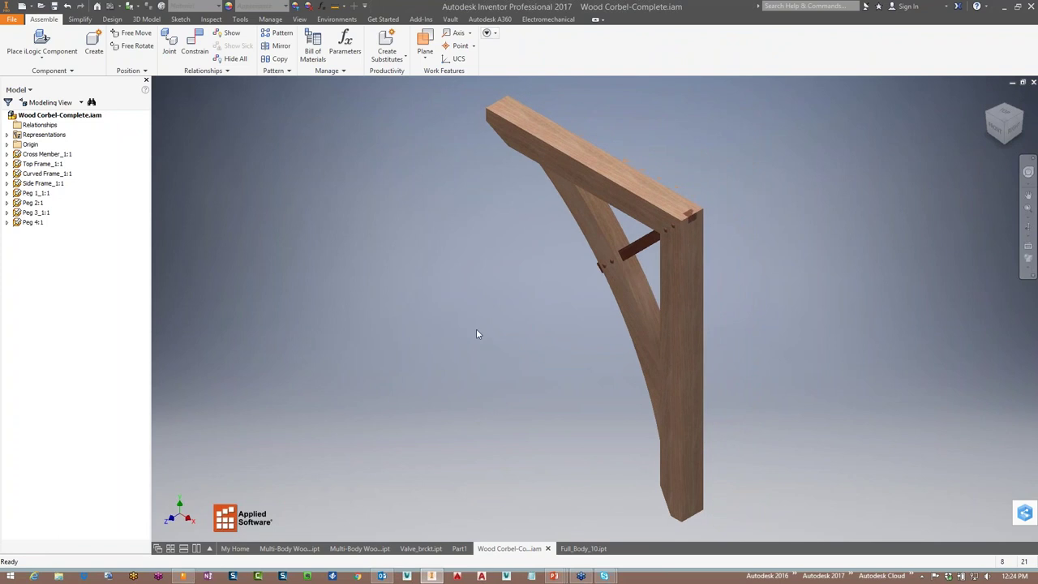